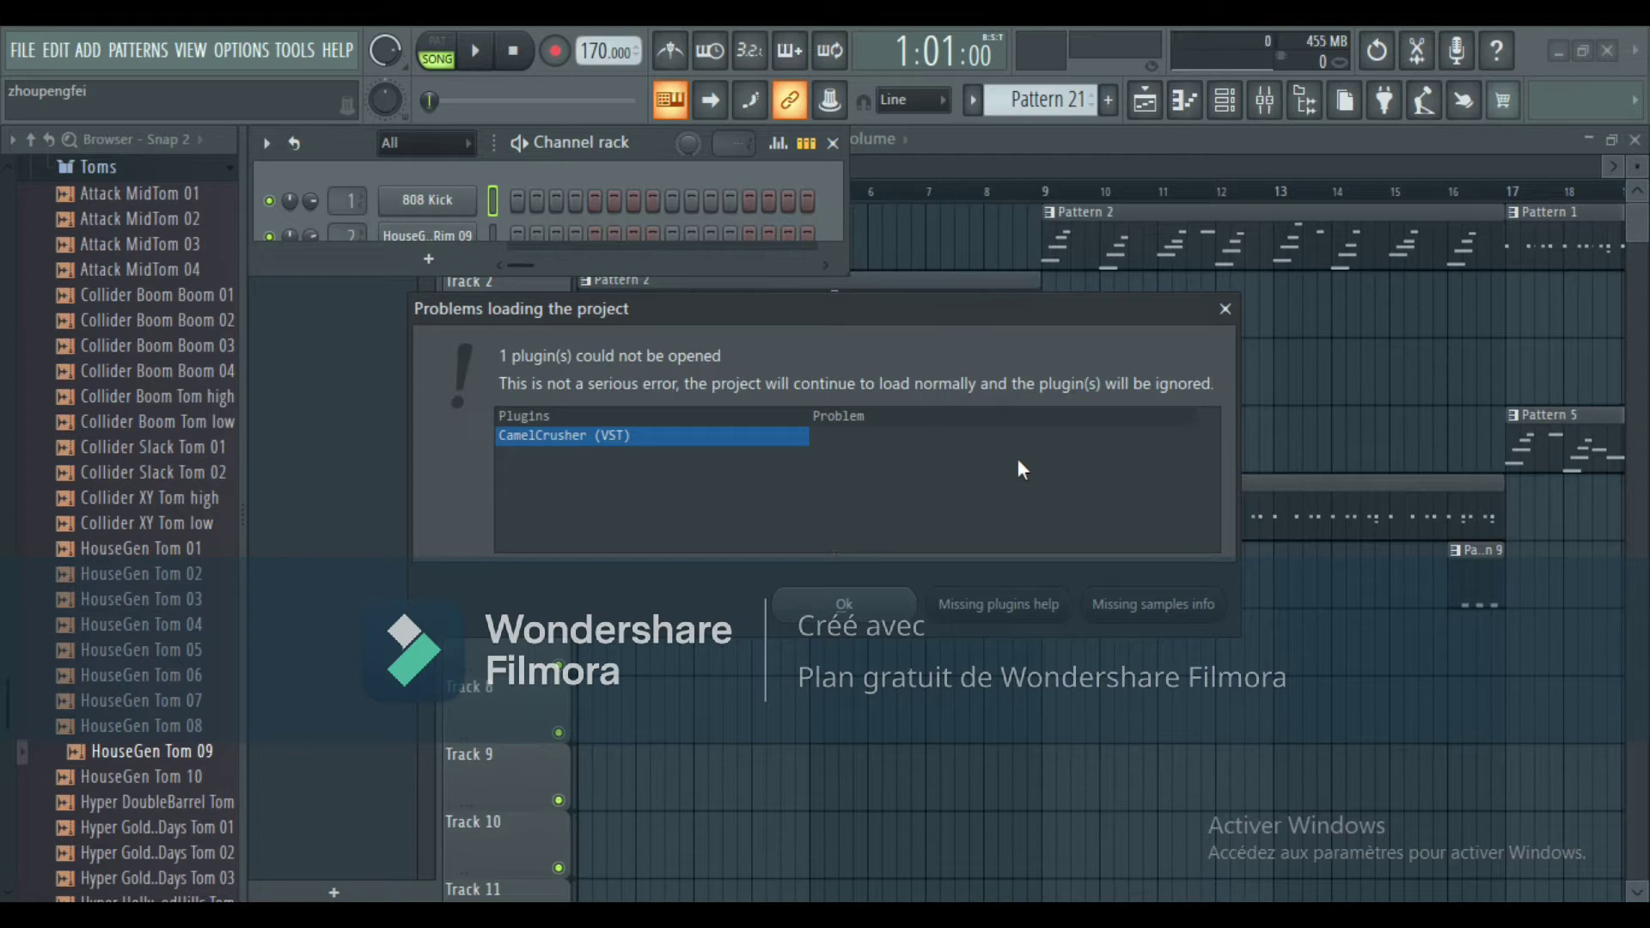
# Dismiss the missing-plugin notice and delete the CamelCrusher_2 channel from the channel rack.
pyautogui.click(1225, 311)
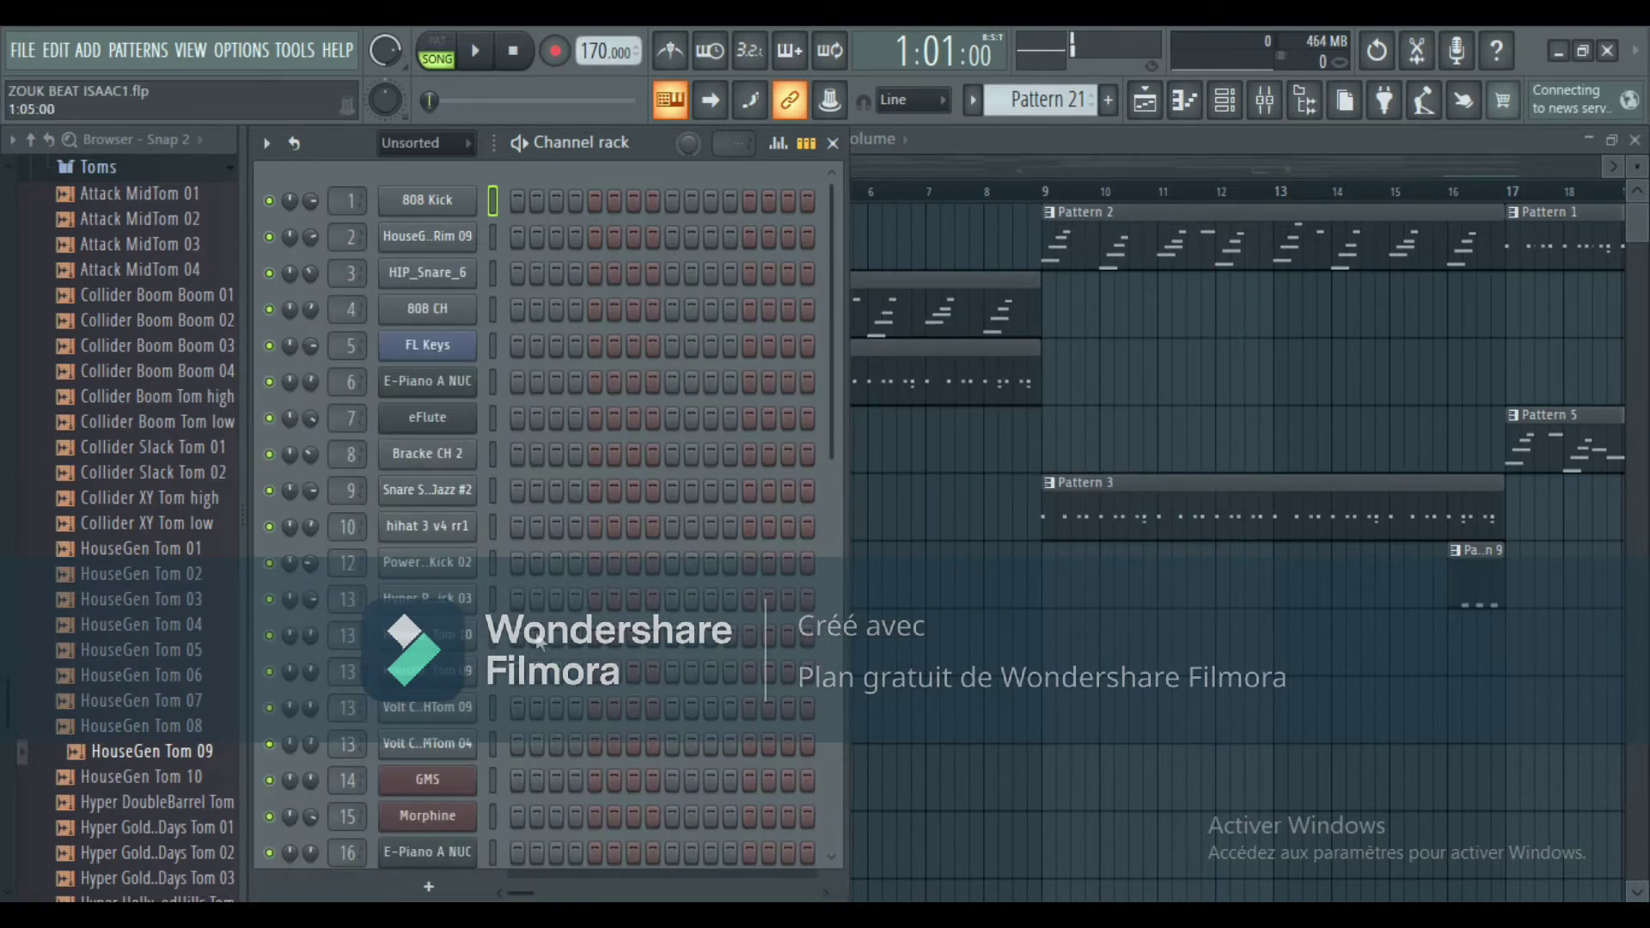
pyautogui.scroll(-5, 478, 498)
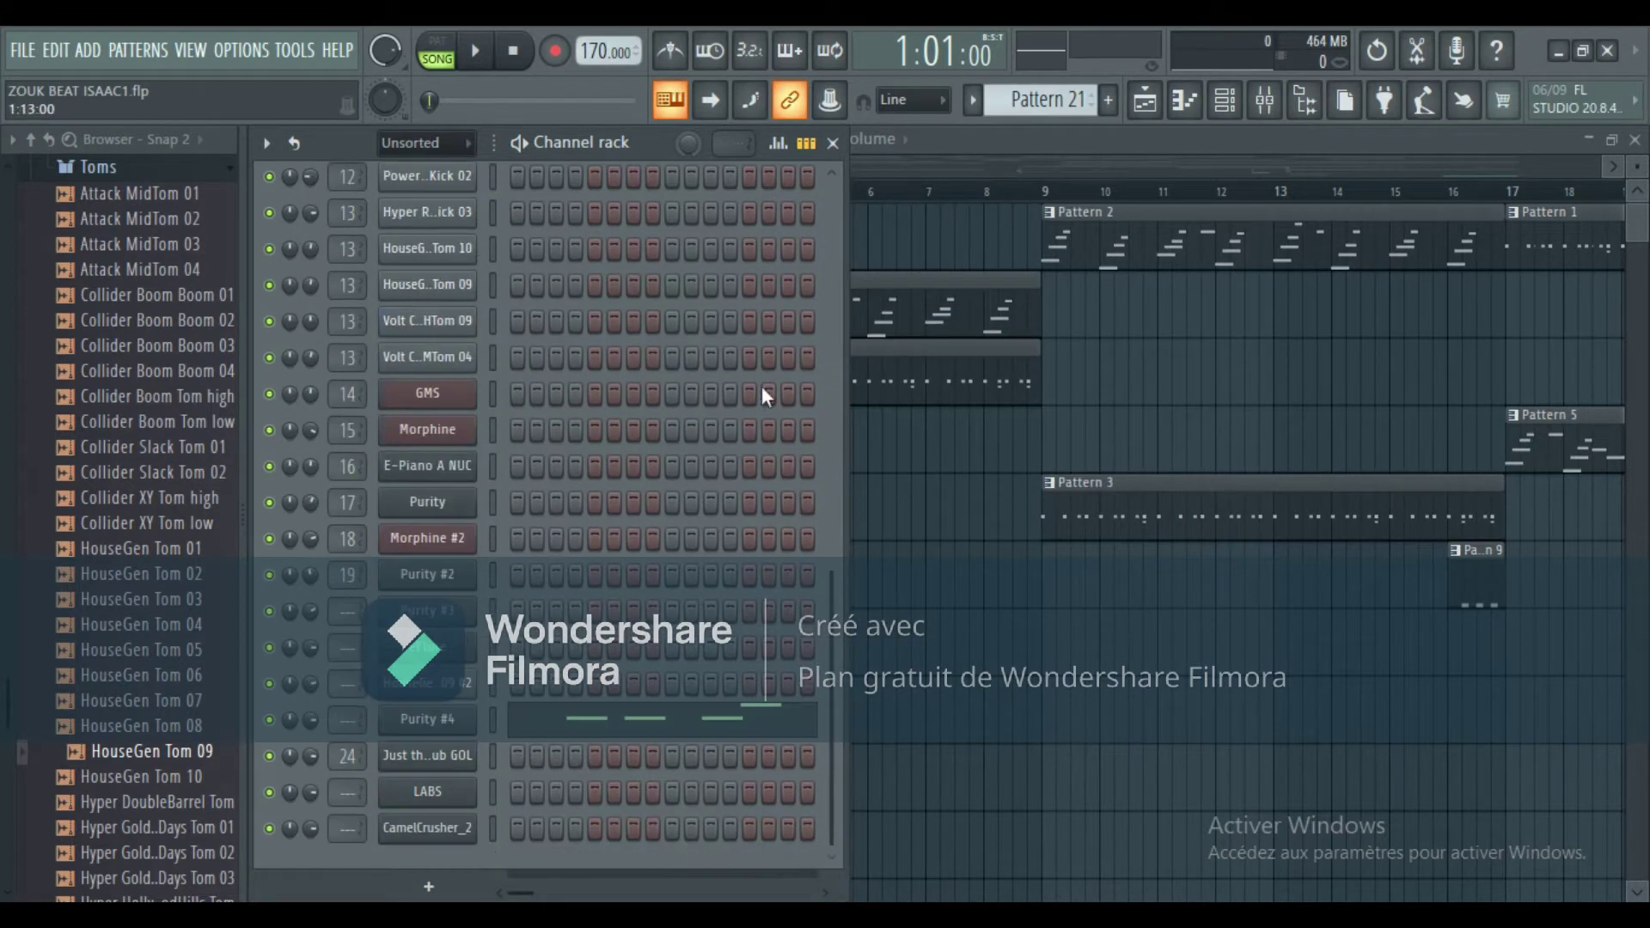
pyautogui.rightClick(451, 837)
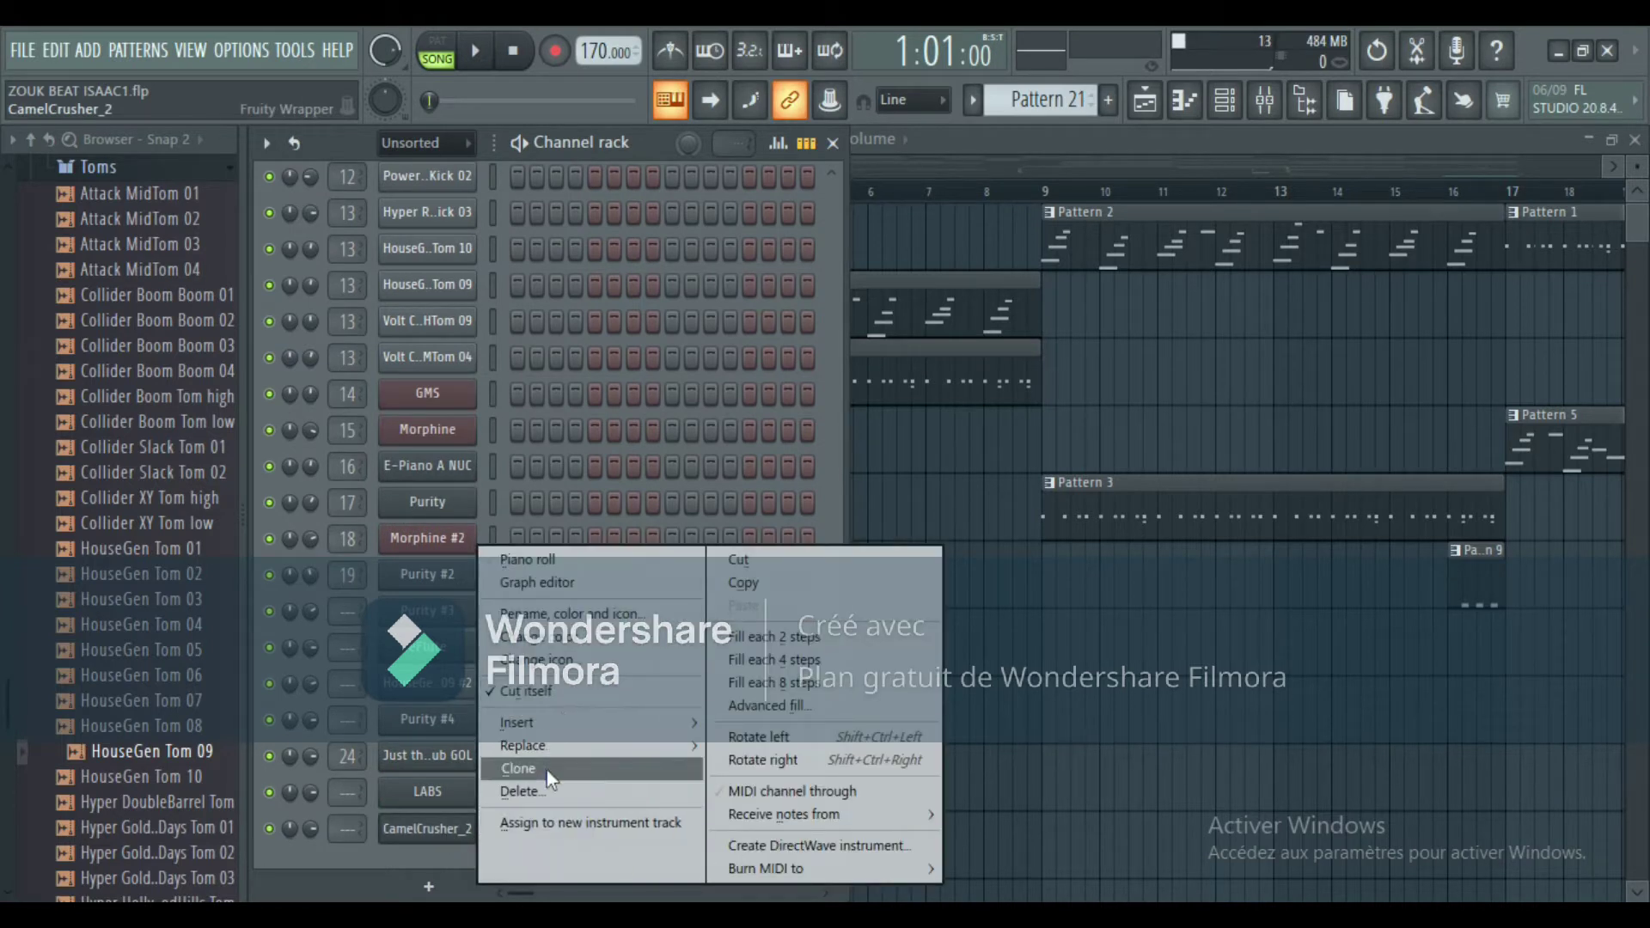
pyautogui.click(437, 871)
pyautogui.rightClick(442, 829)
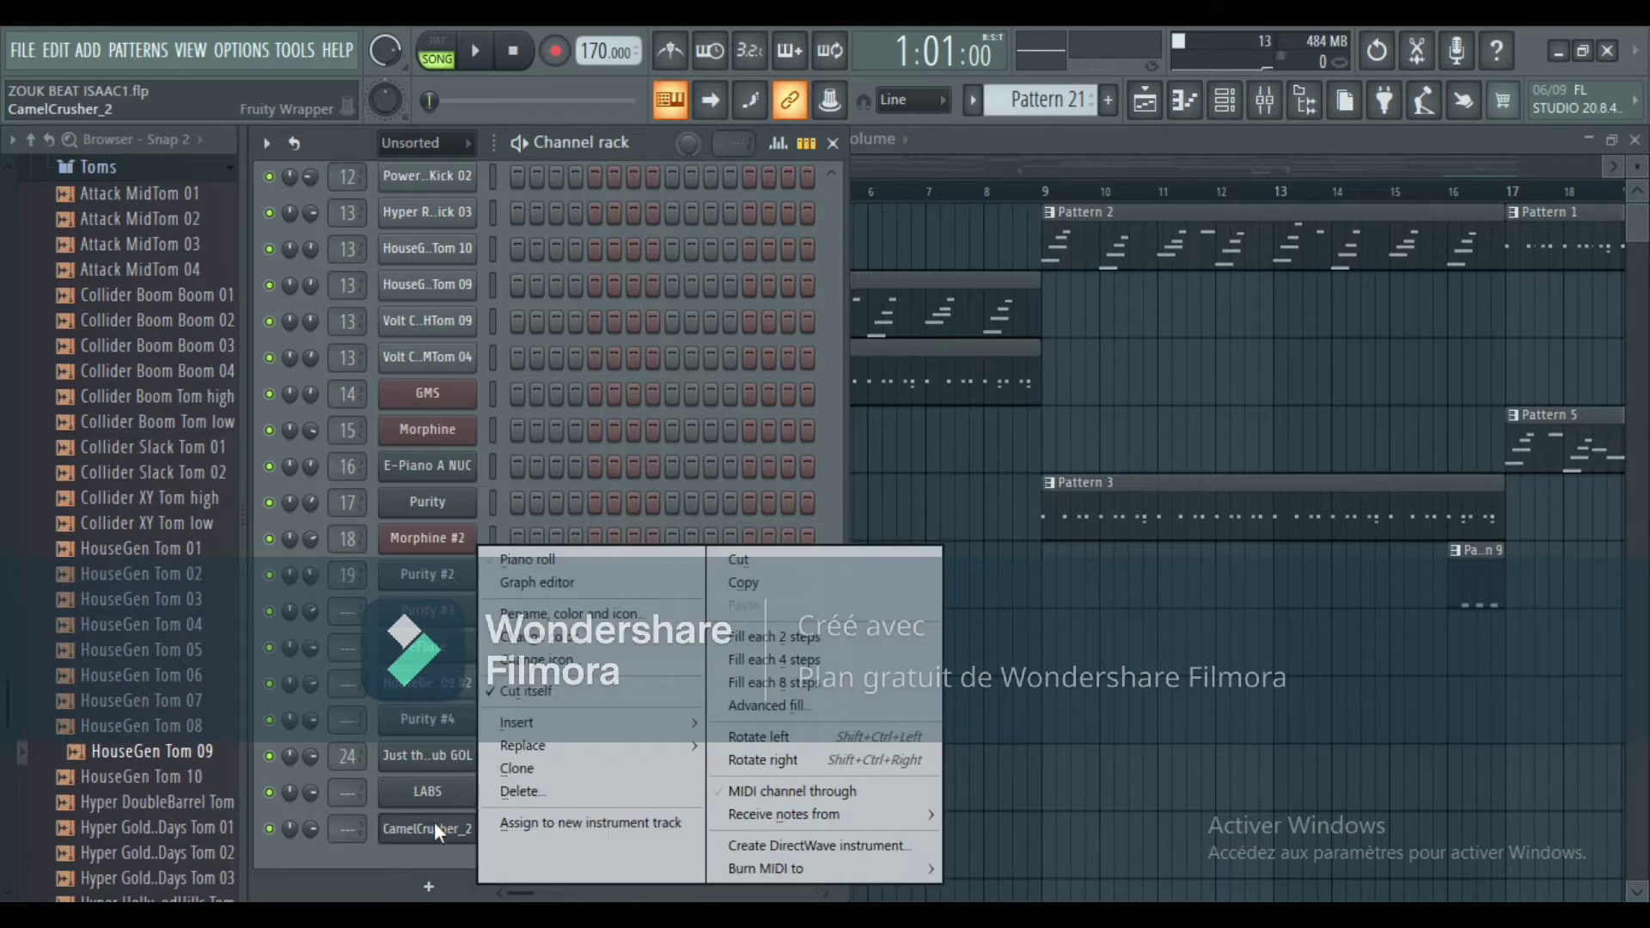
pyautogui.click(531, 790)
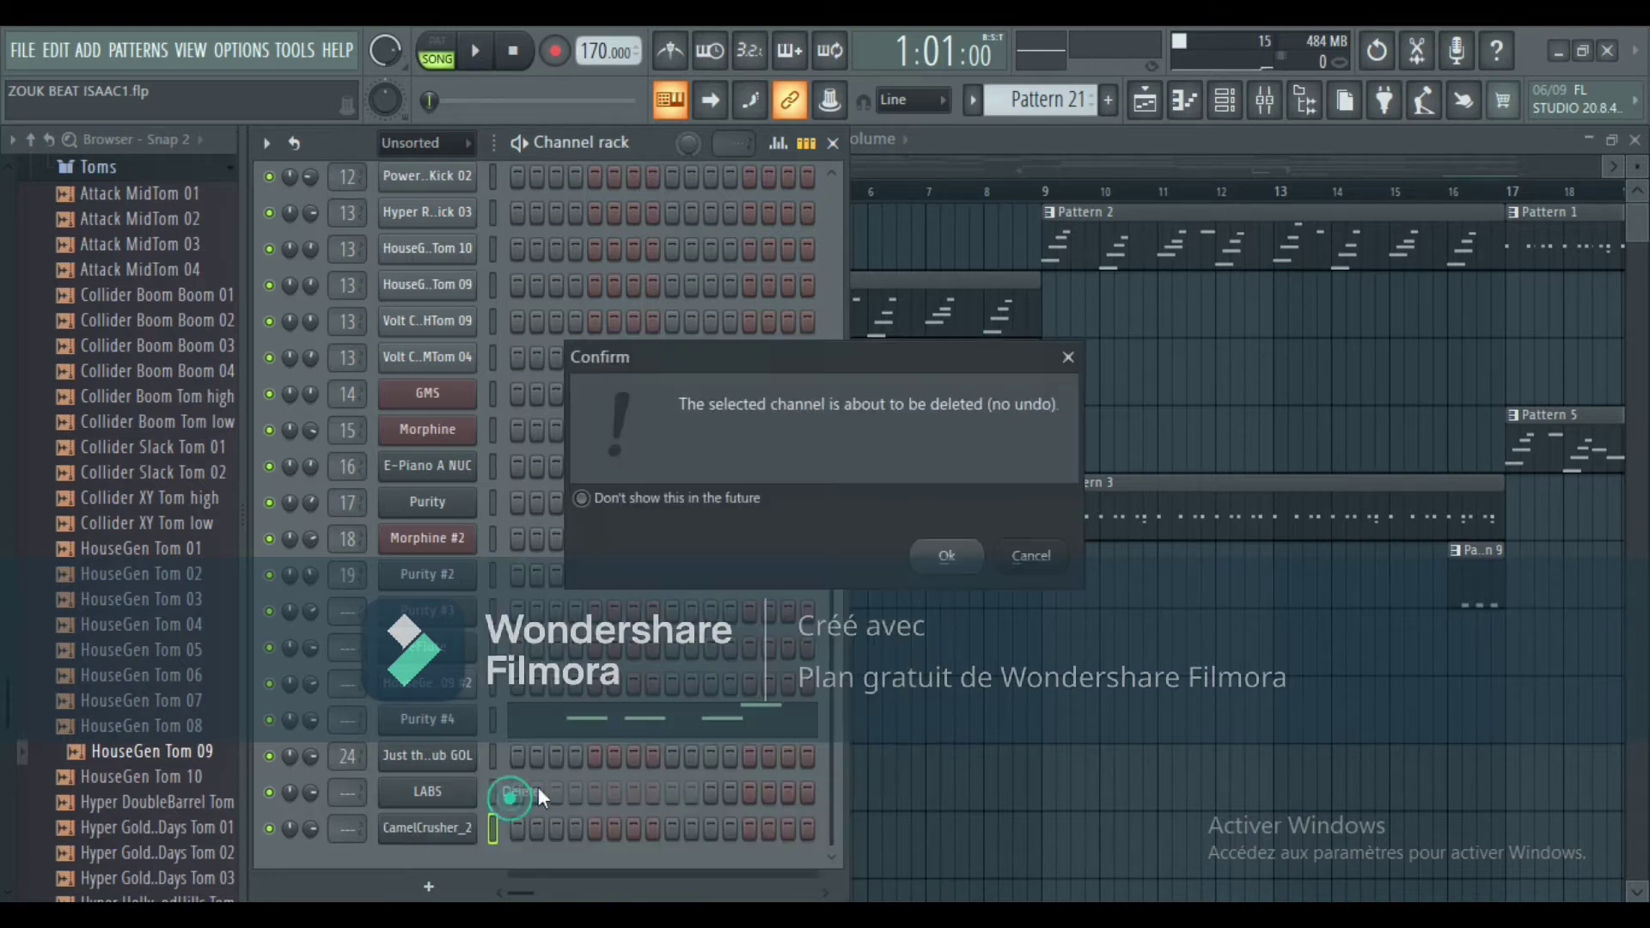
pyautogui.click(960, 560)
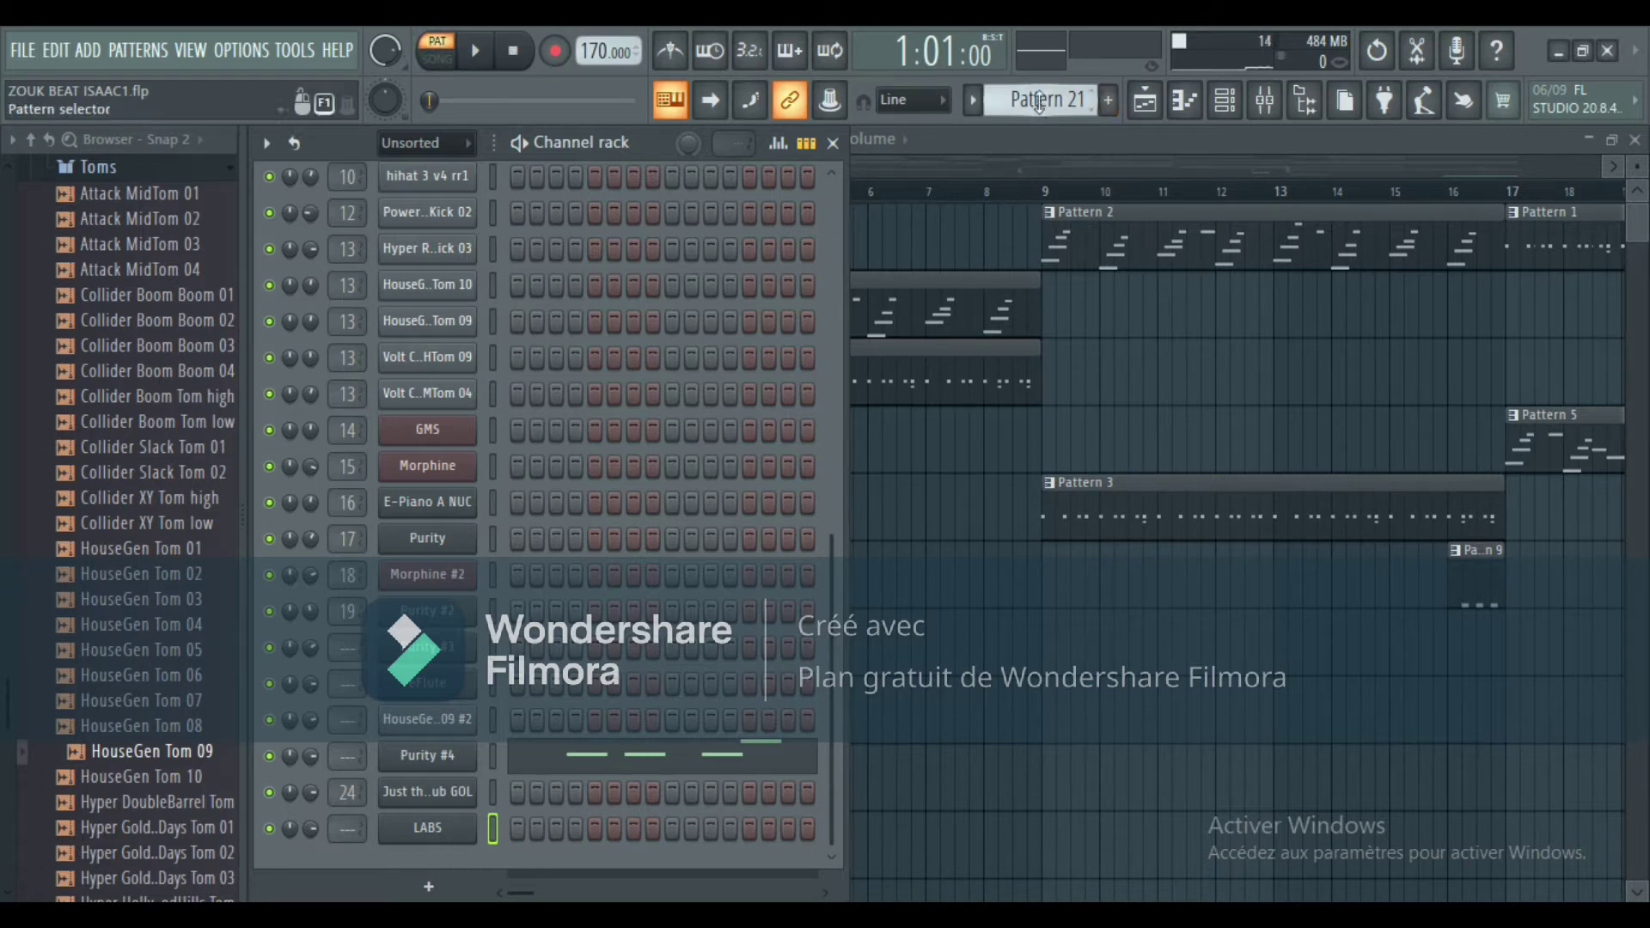
# Display the playlist from its first bar, select Pattern 1 and start its playback.
pyautogui.click(1014, 156)
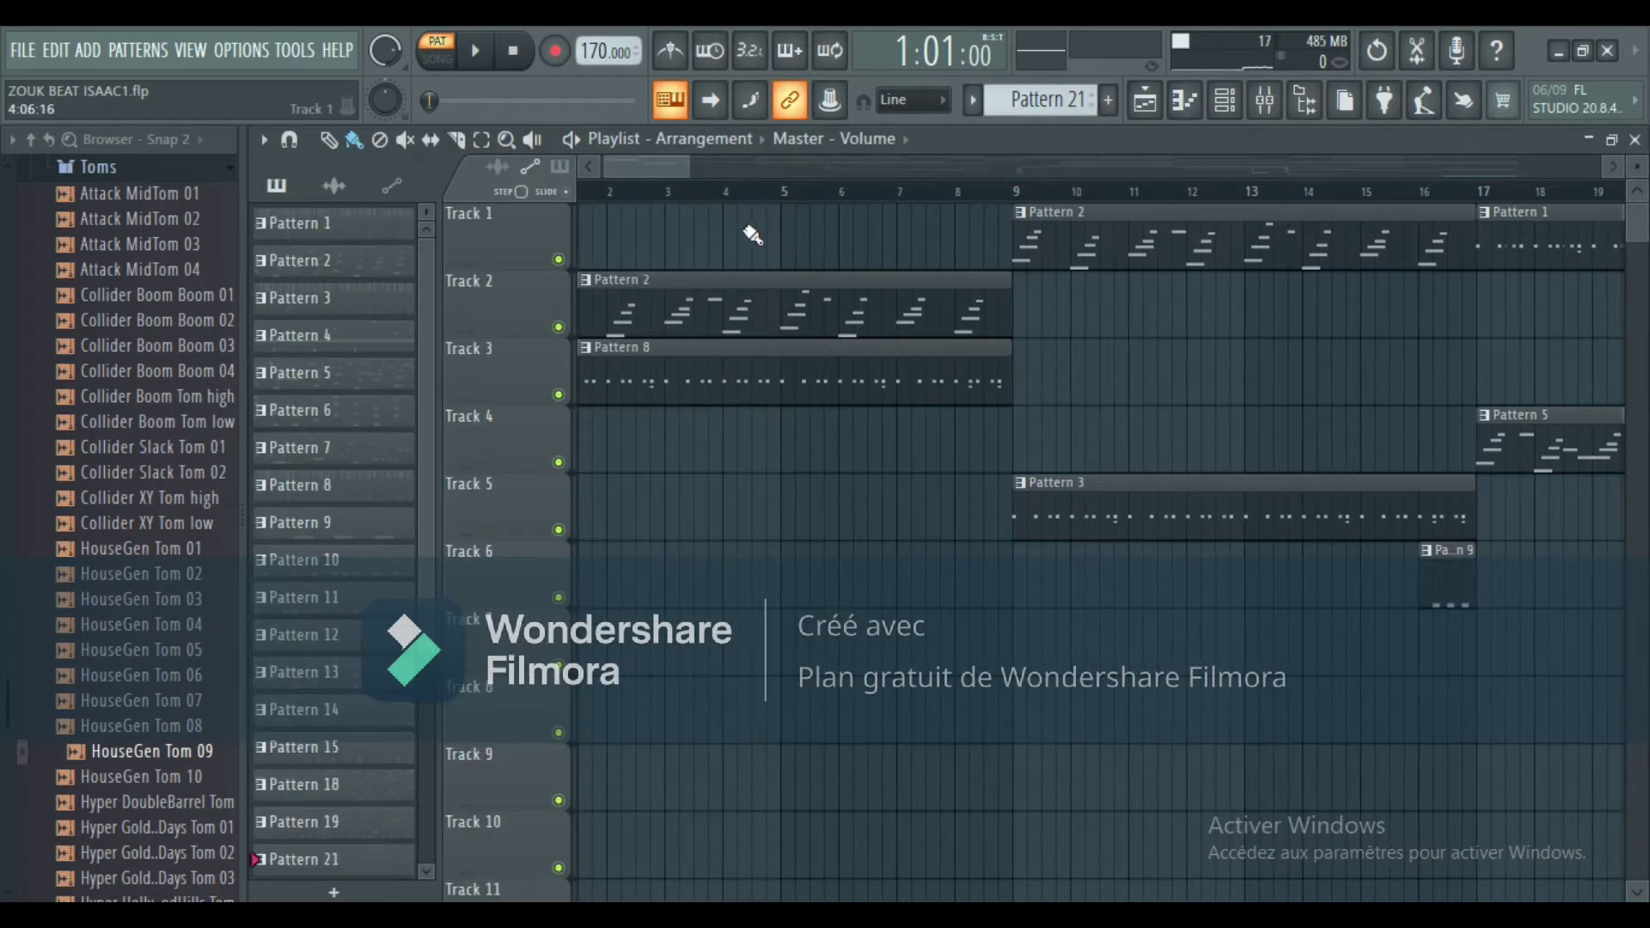
pyautogui.moveTo(672, 162); pyautogui.dragTo(637, 160)
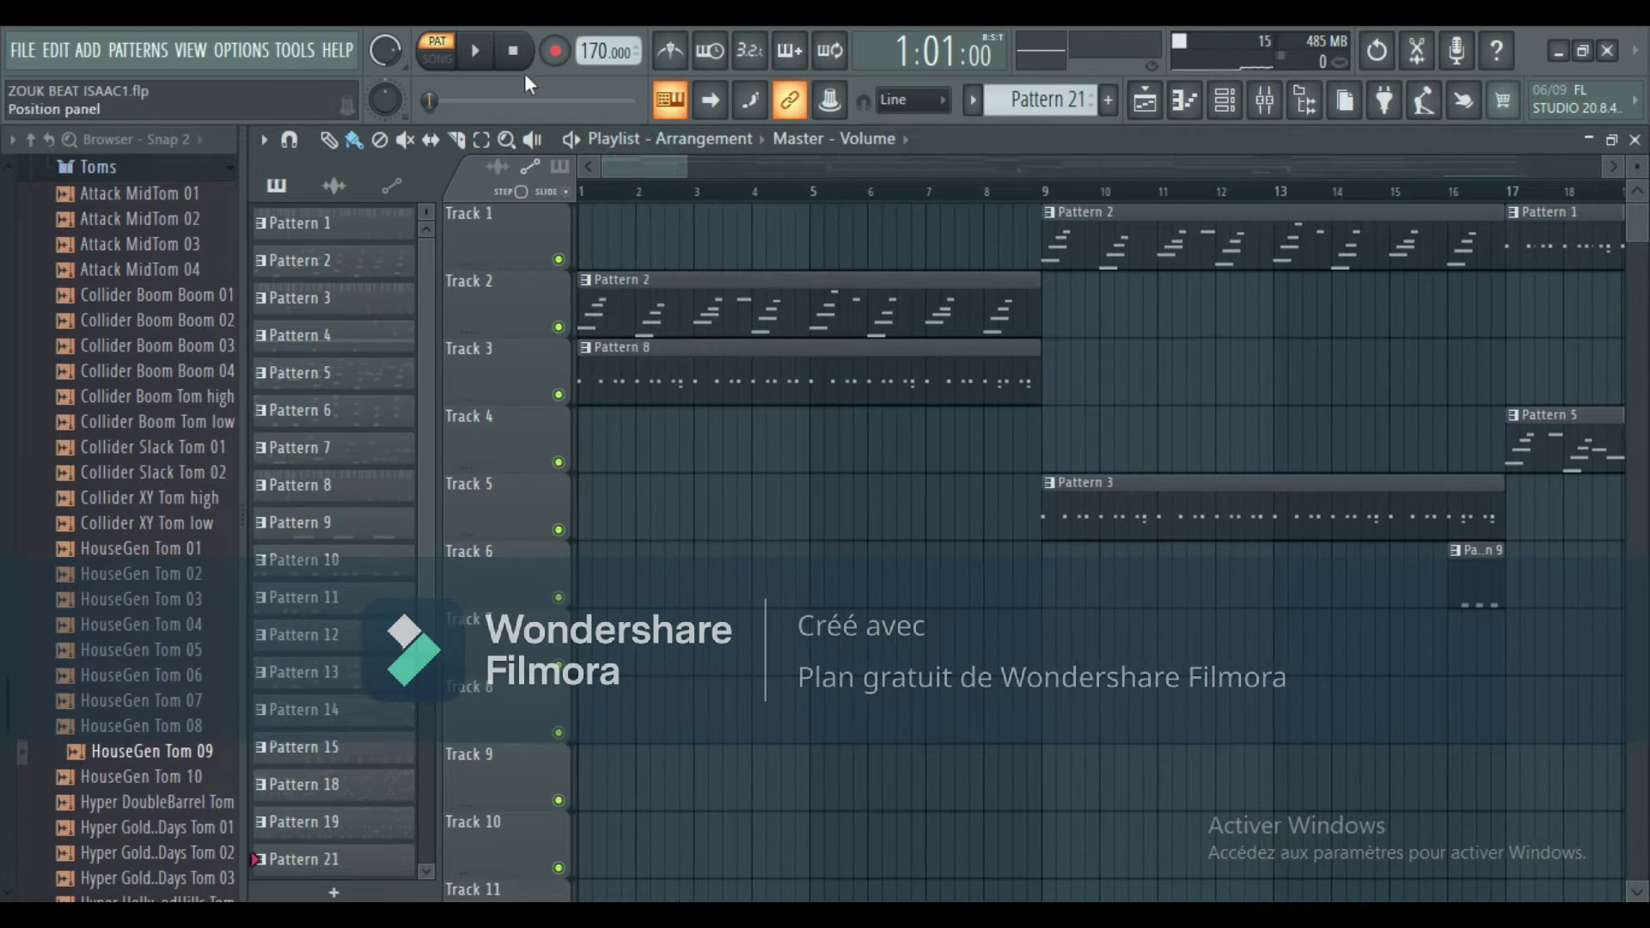
pyautogui.doubleClick(666, 298)
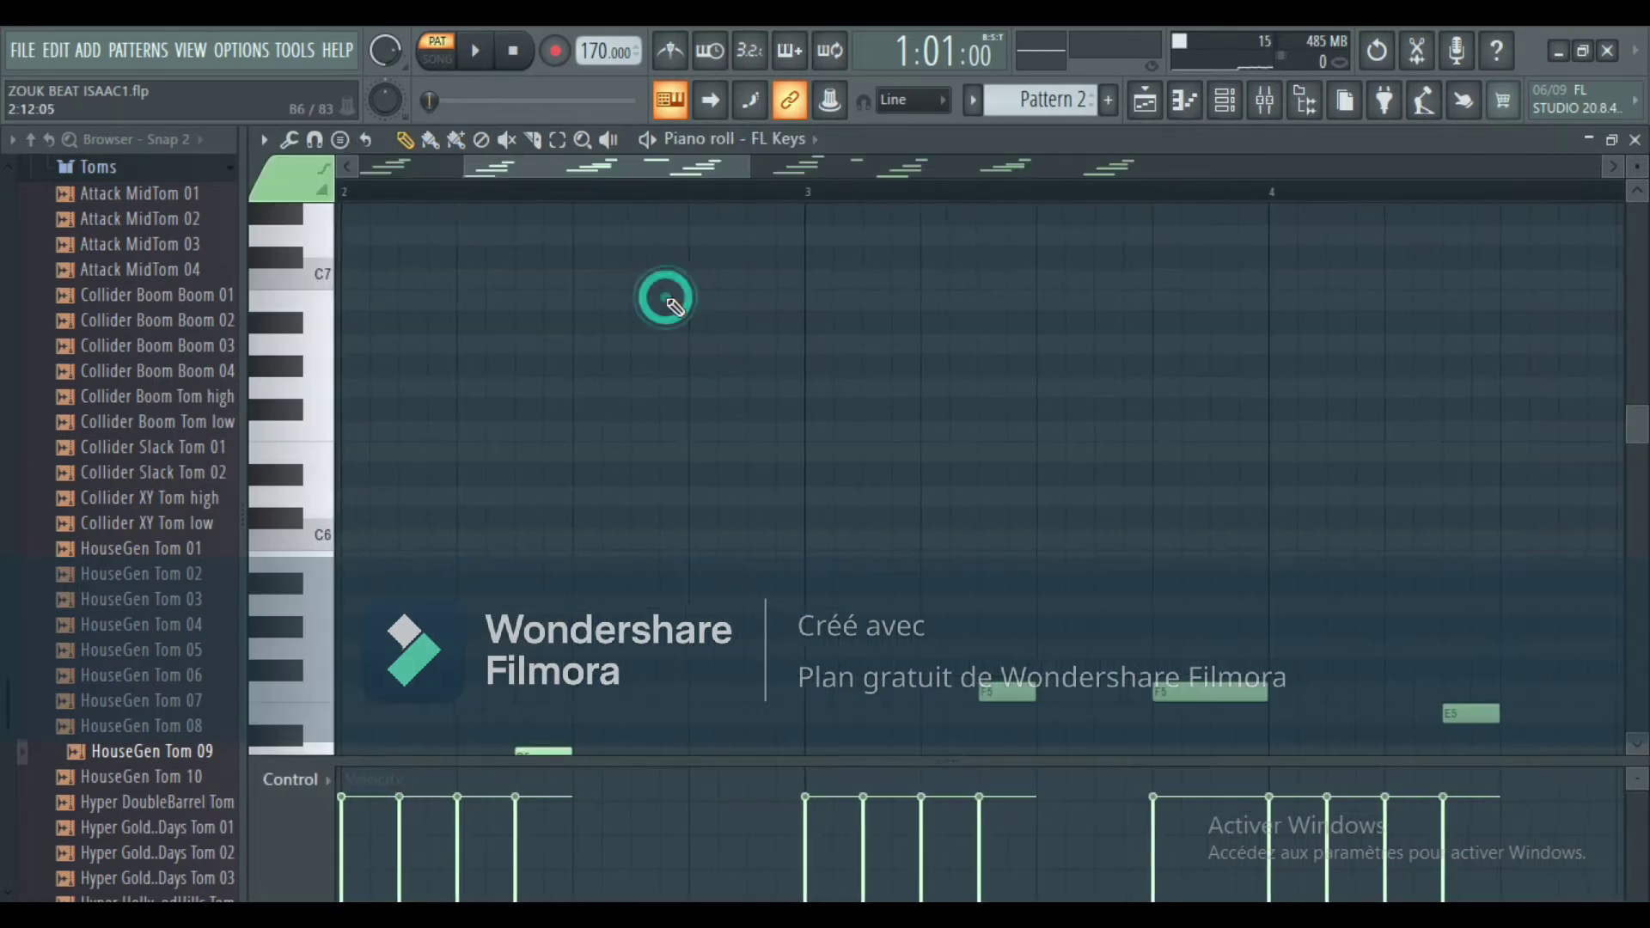
pyautogui.click(1147, 103)
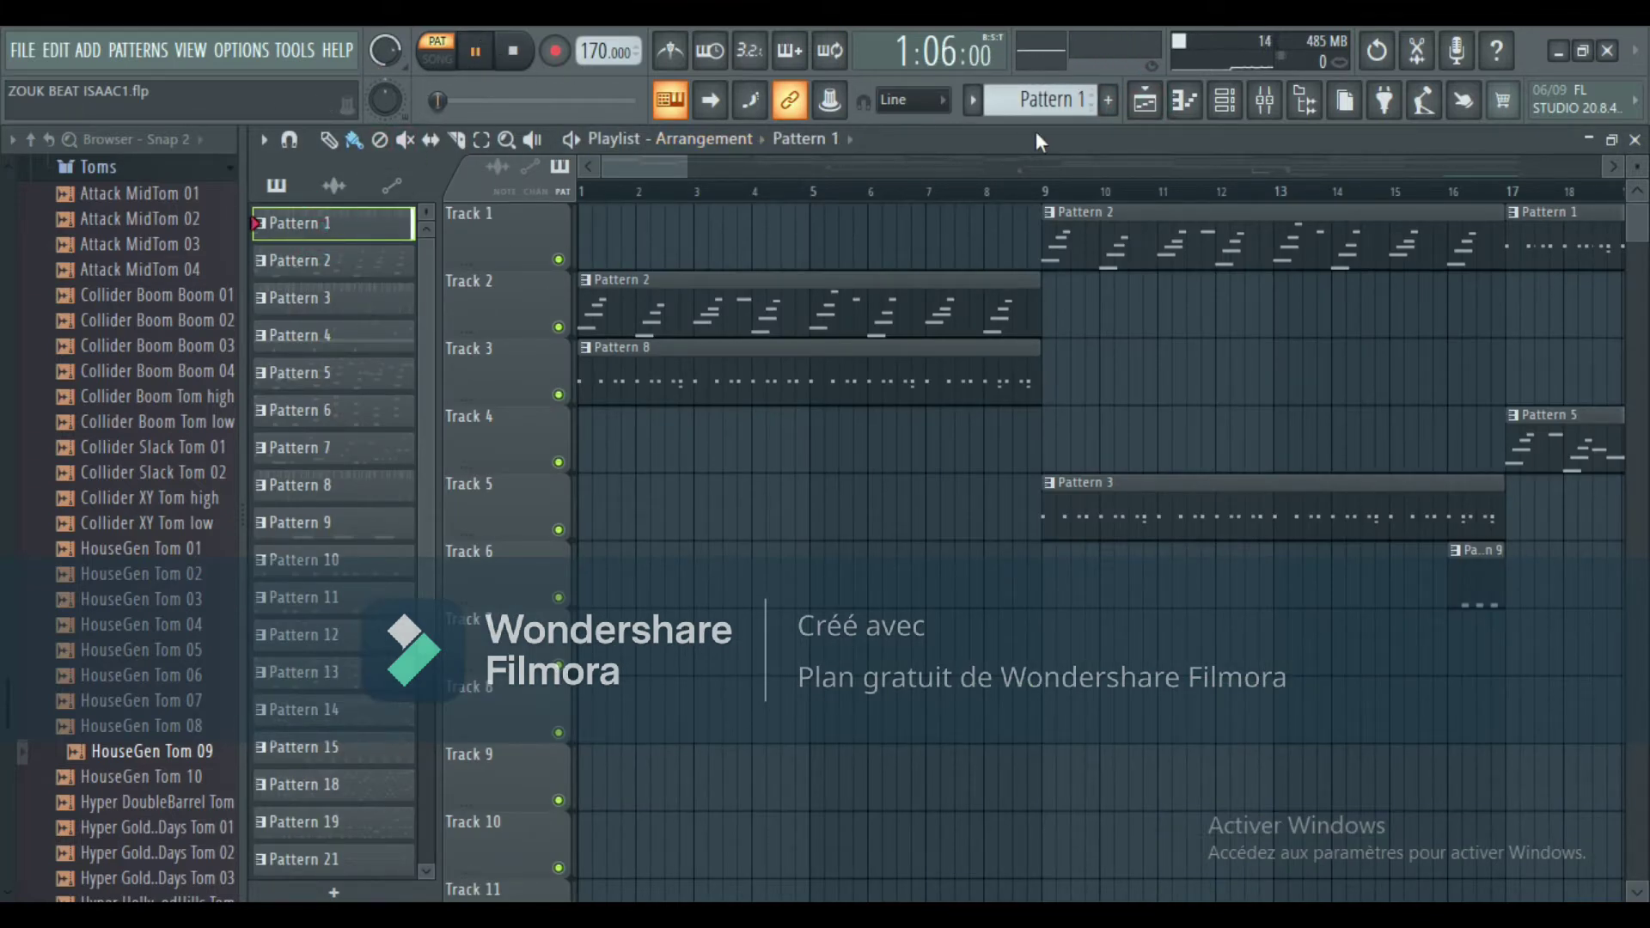
# Solo the 808 Kick channel in the channel rack to hear it alone in Pattern 1.
pyautogui.click(1223, 101)
pyautogui.scroll(5, 533, 576)
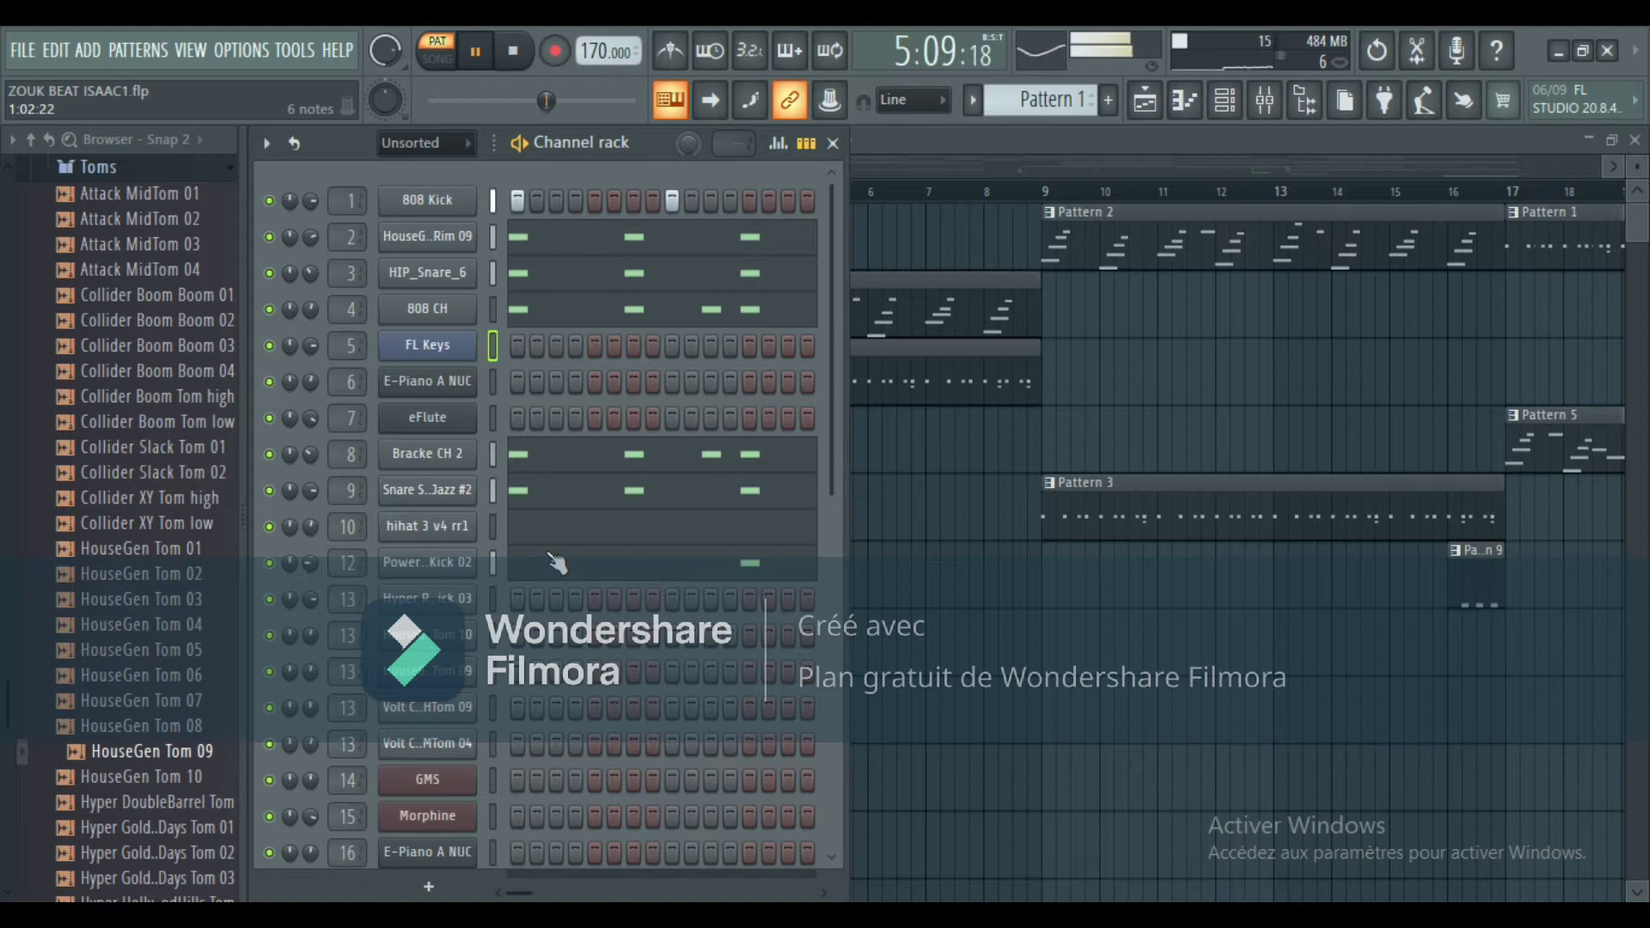
pyautogui.rightClick(440, 202)
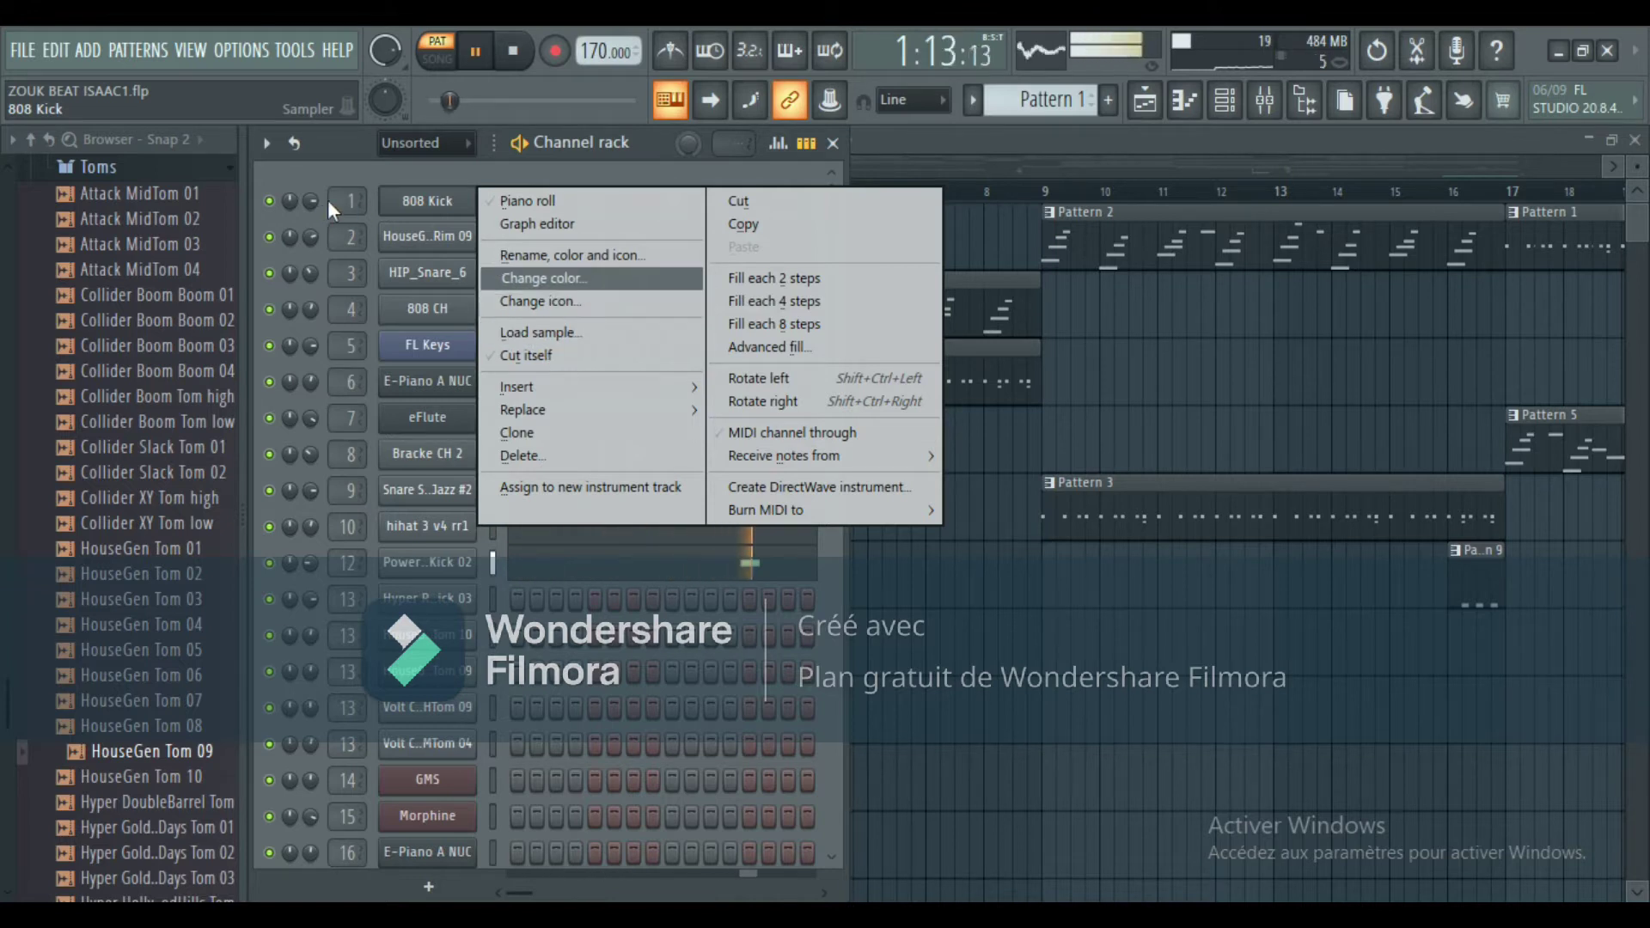
pyautogui.click(287, 201)
pyautogui.rightClick(289, 200)
pyautogui.click(364, 214)
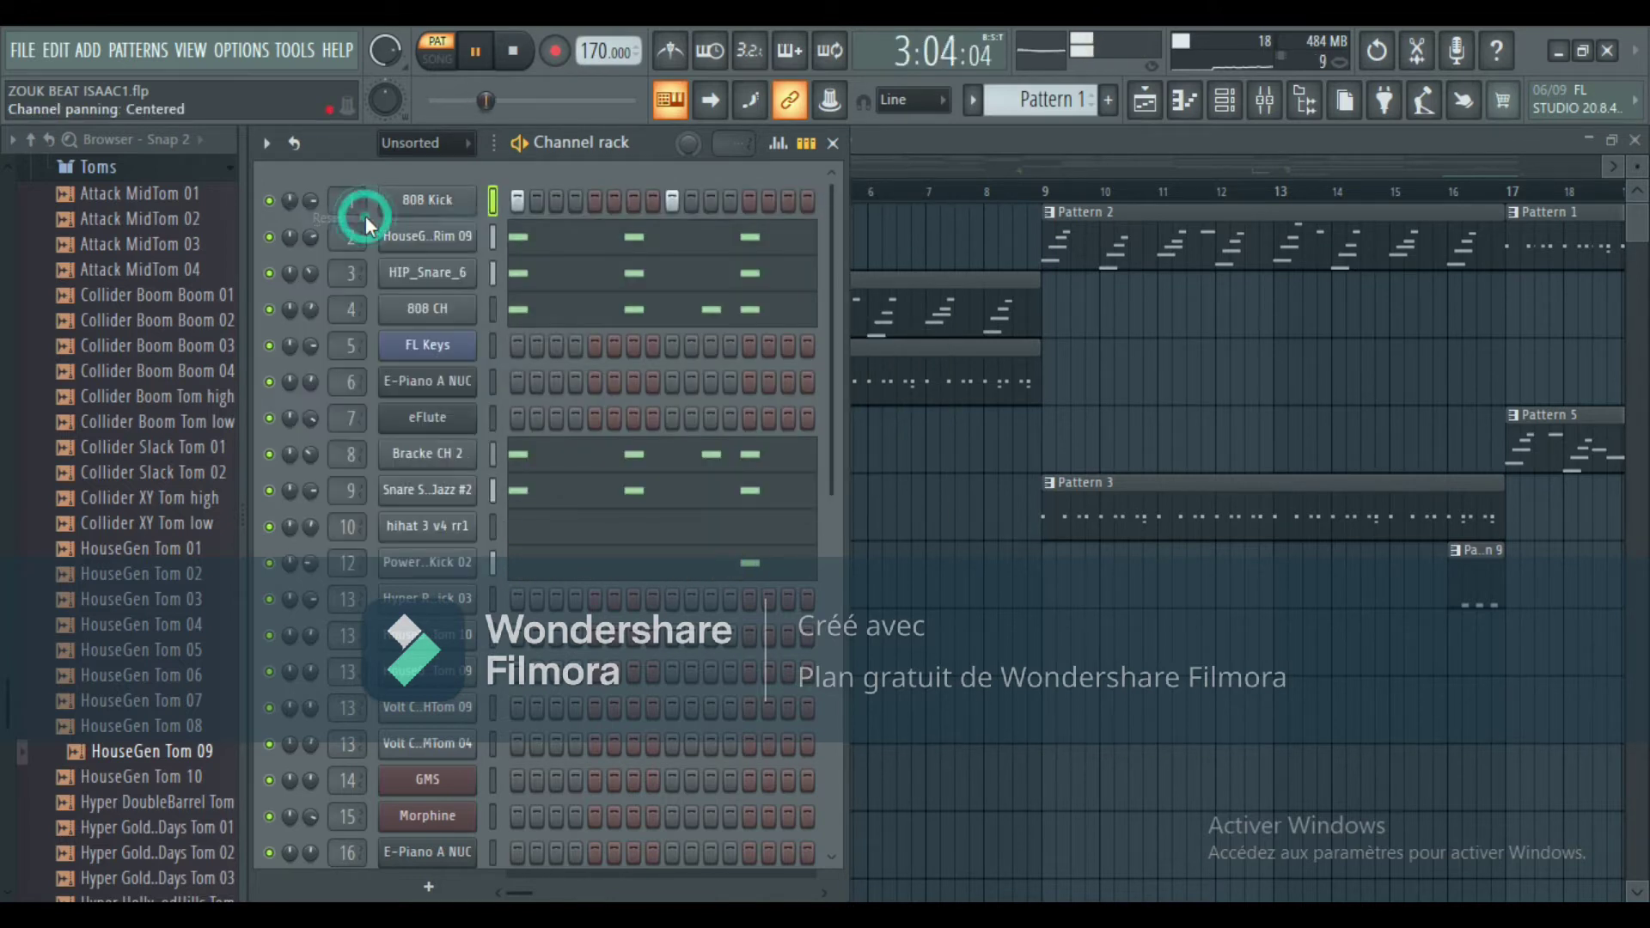
pyautogui.rightClick(269, 202)
pyautogui.keyDown('ctrl'); pyautogui.click(270, 202); pyautogui.keyUp('ctrl')
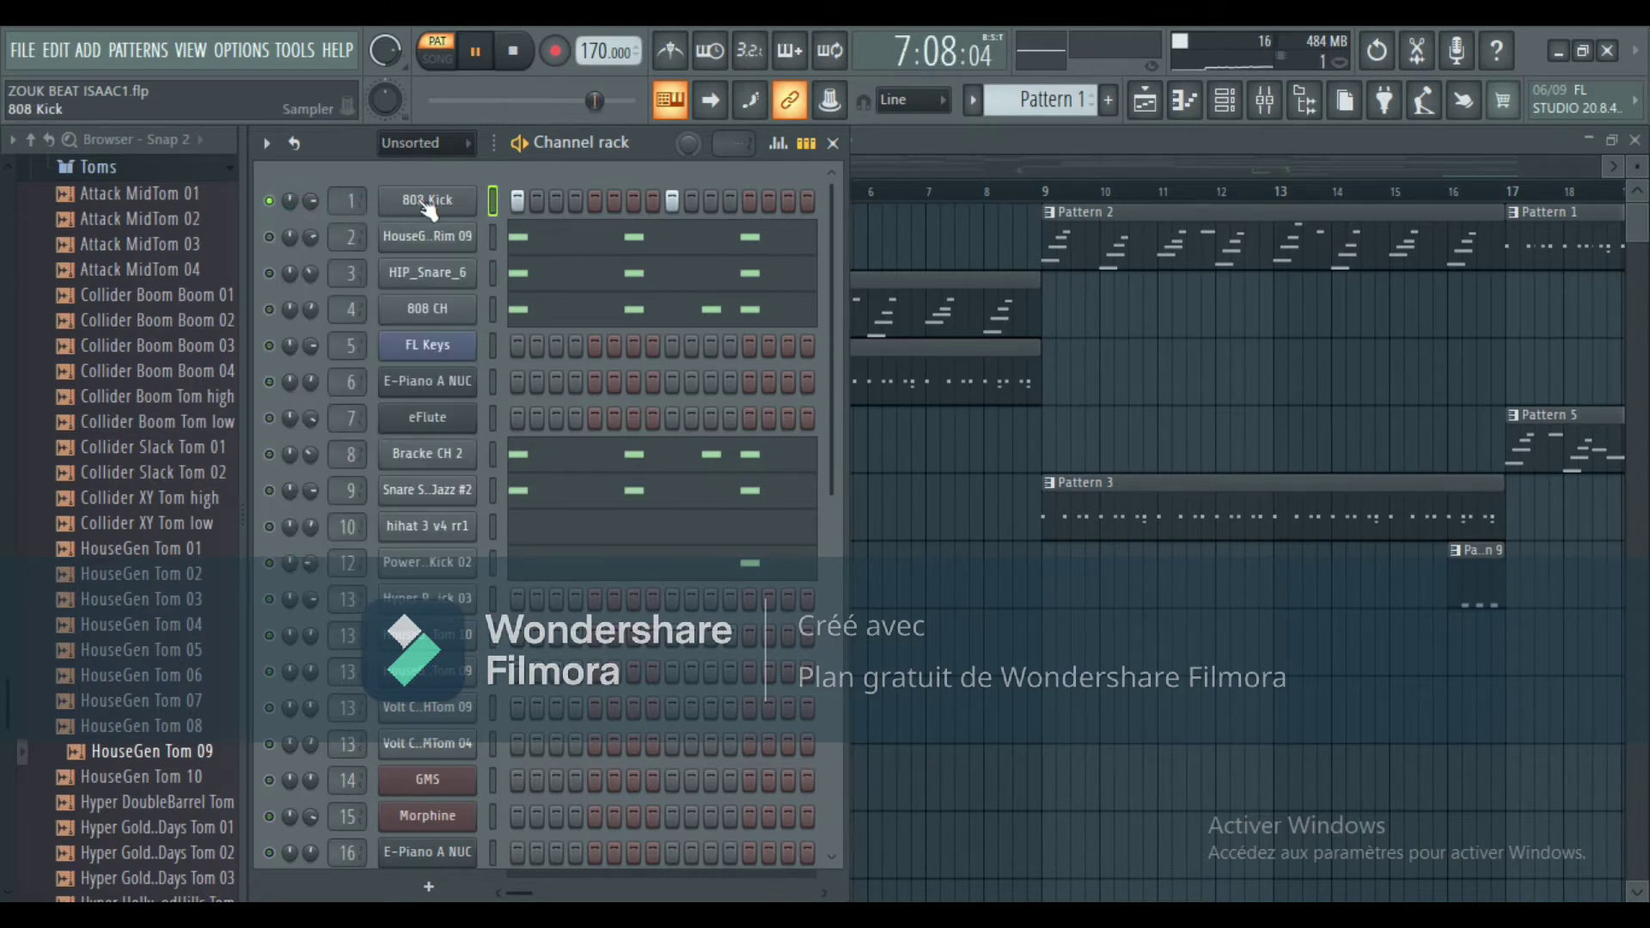
# Open the 808 Kick notes in the piano roll and examine their placement across the bars of Pattern 1.
pyautogui.rightClick(421, 201)
pyautogui.click(529, 194)
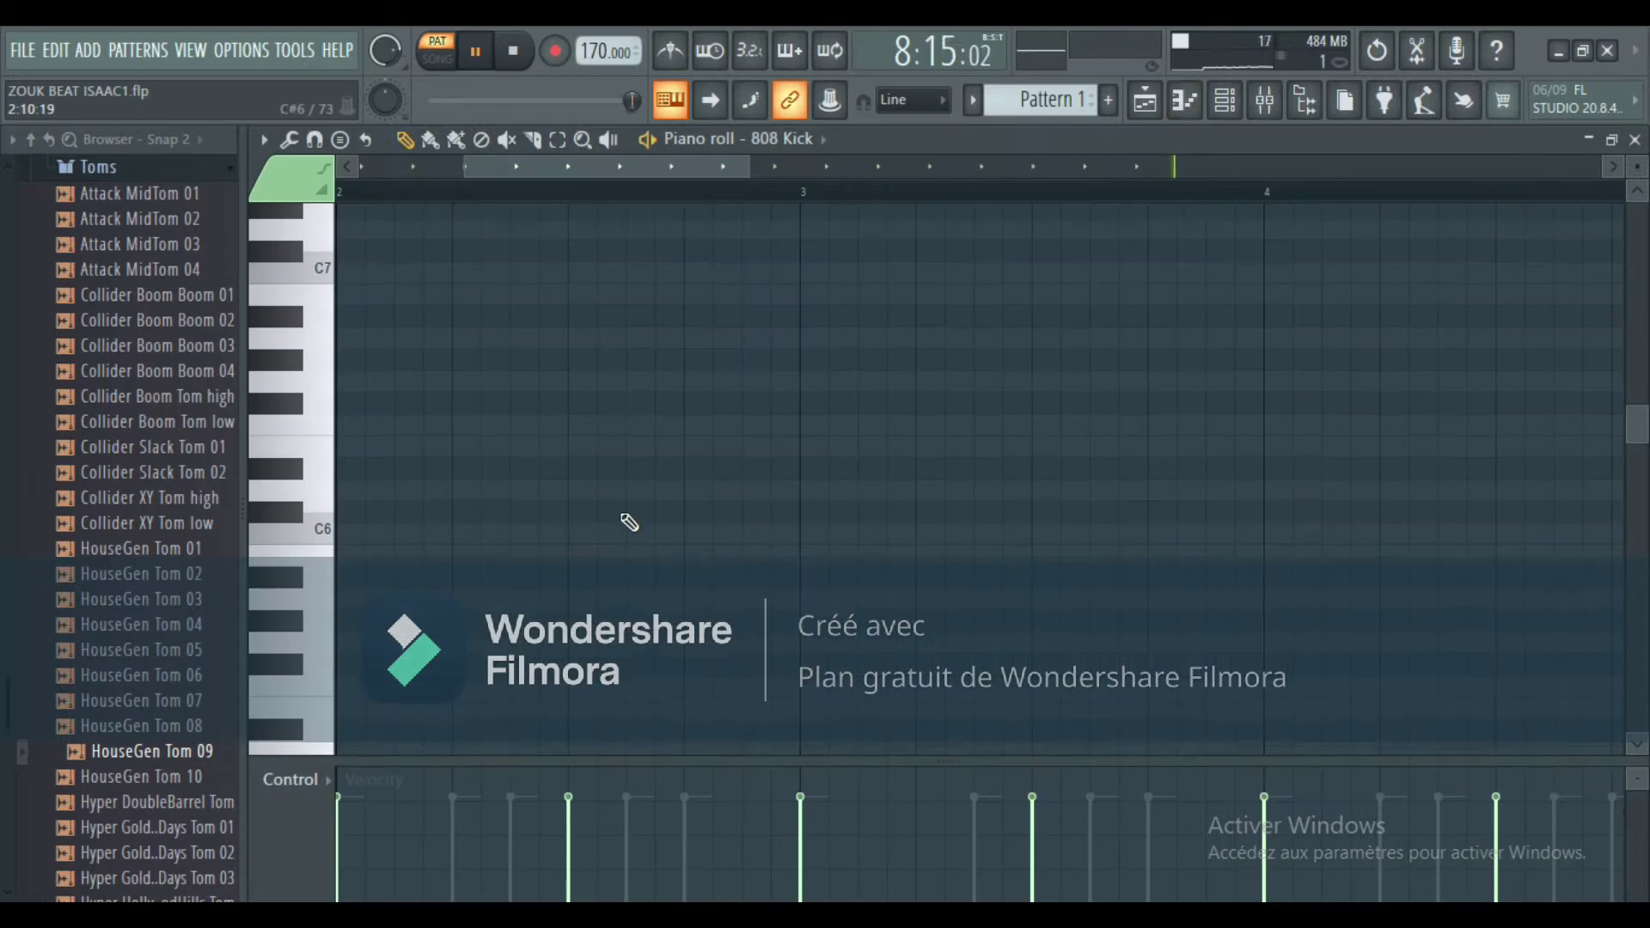
pyautogui.moveTo(743, 164); pyautogui.dragTo(826, 164)
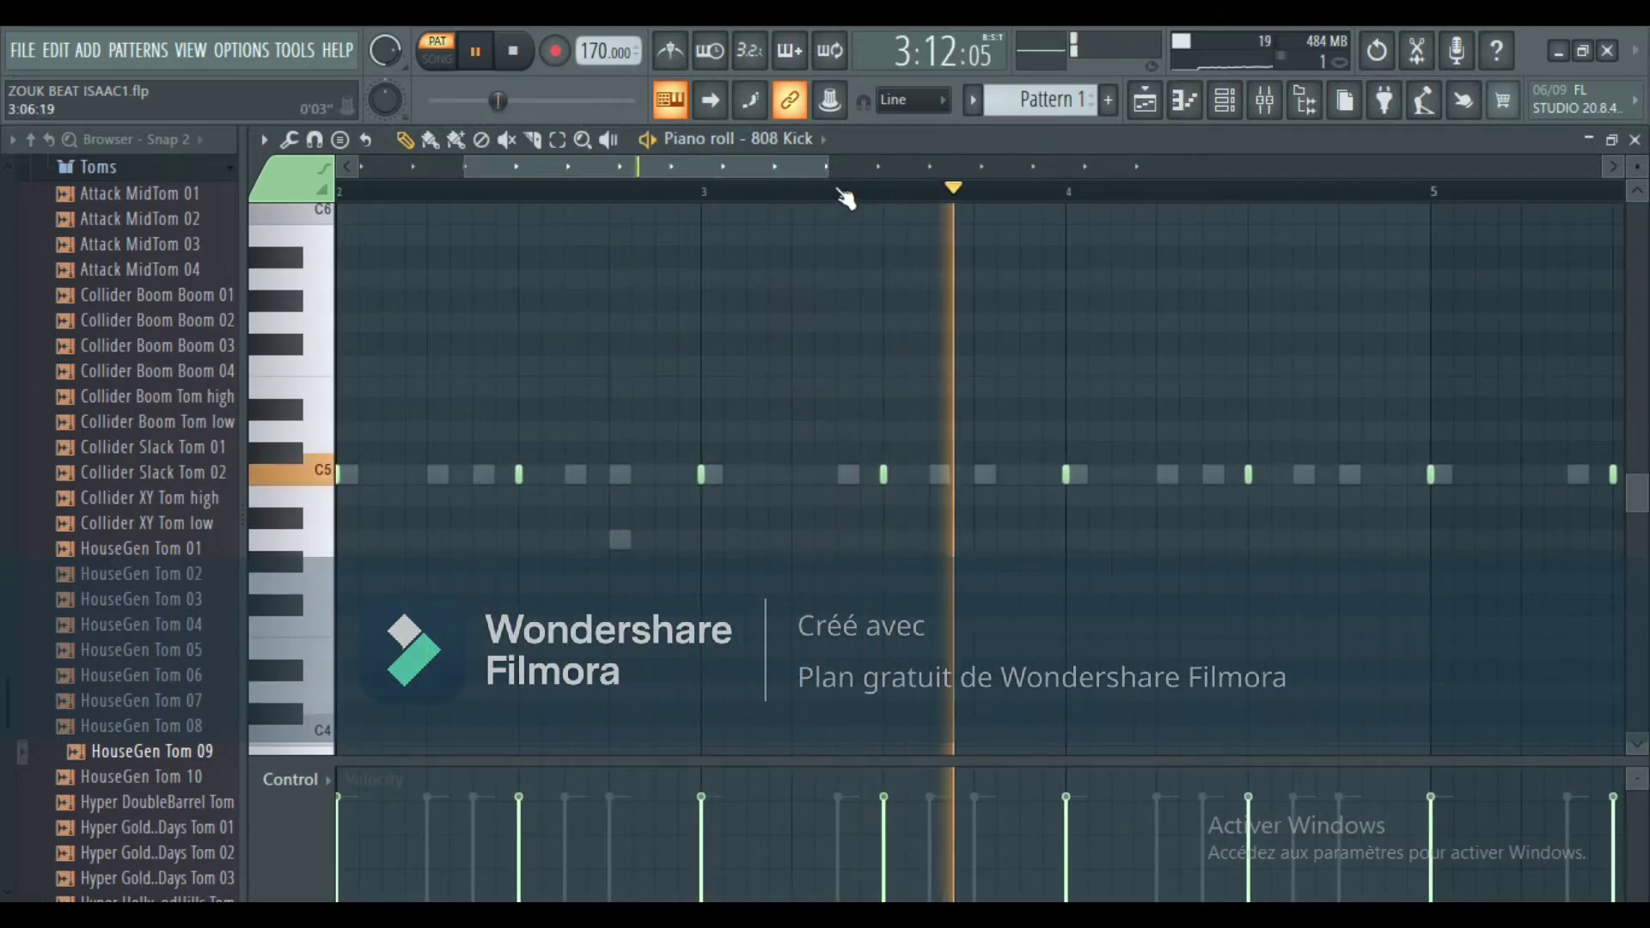
pyautogui.moveTo(827, 166); pyautogui.dragTo(1203, 209)
pyautogui.moveTo(863, 166); pyautogui.dragTo(750, 163)
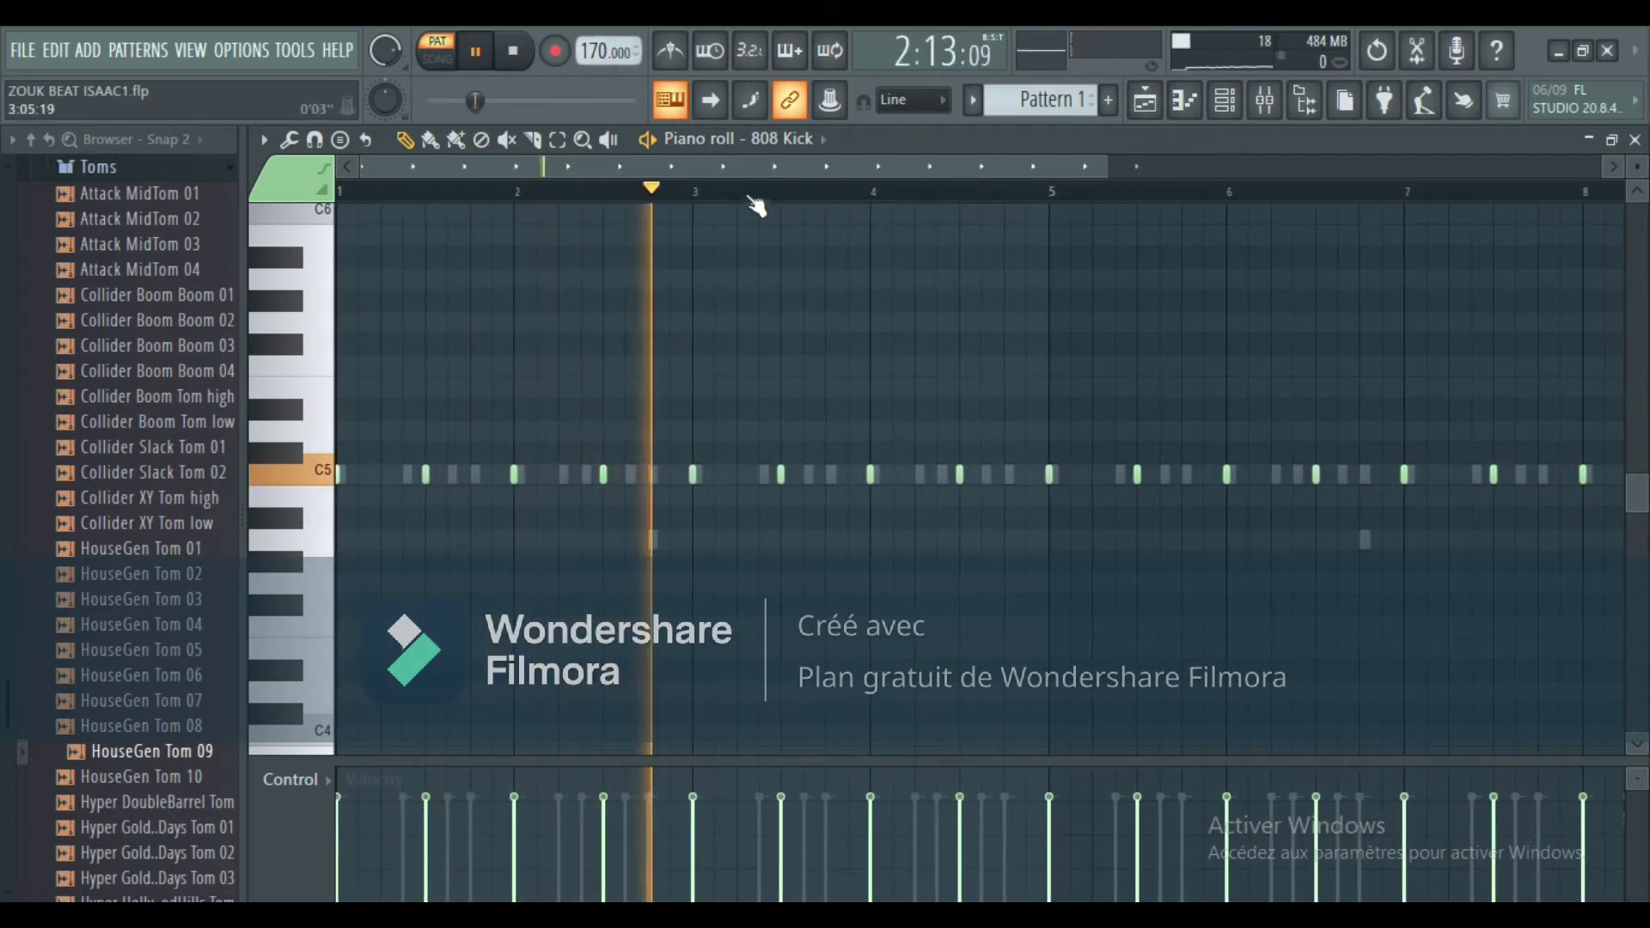
# Solo the HouseGen Rim 09 channel in the channel rack to hear it alone.
pyautogui.click(1224, 100)
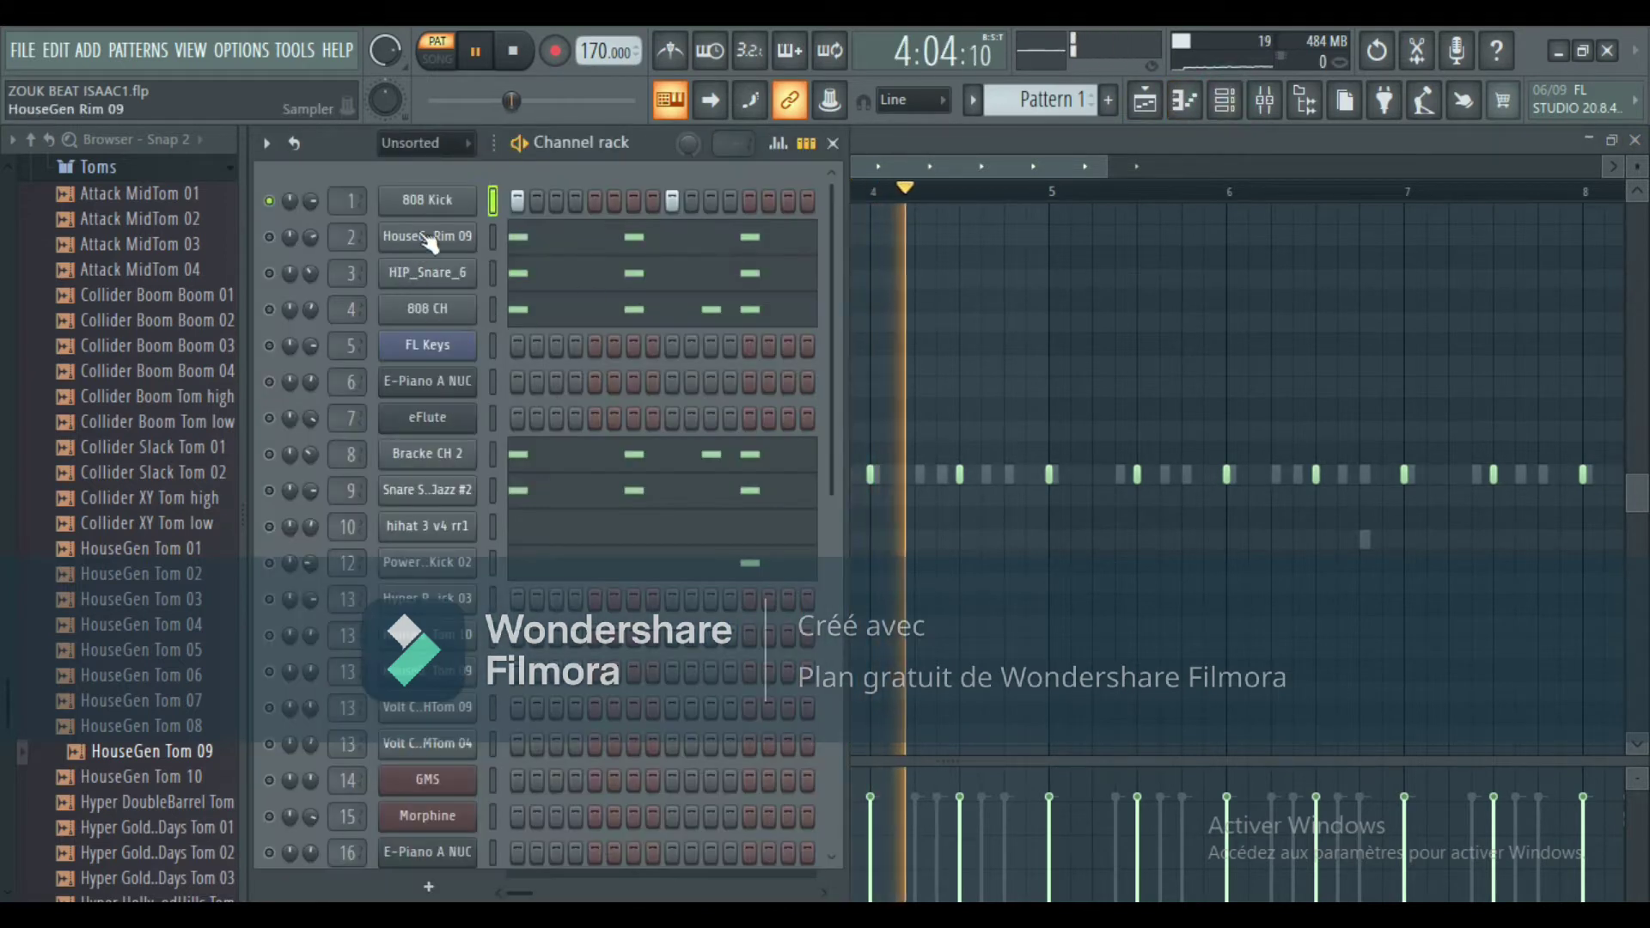
pyautogui.rightClick(442, 199)
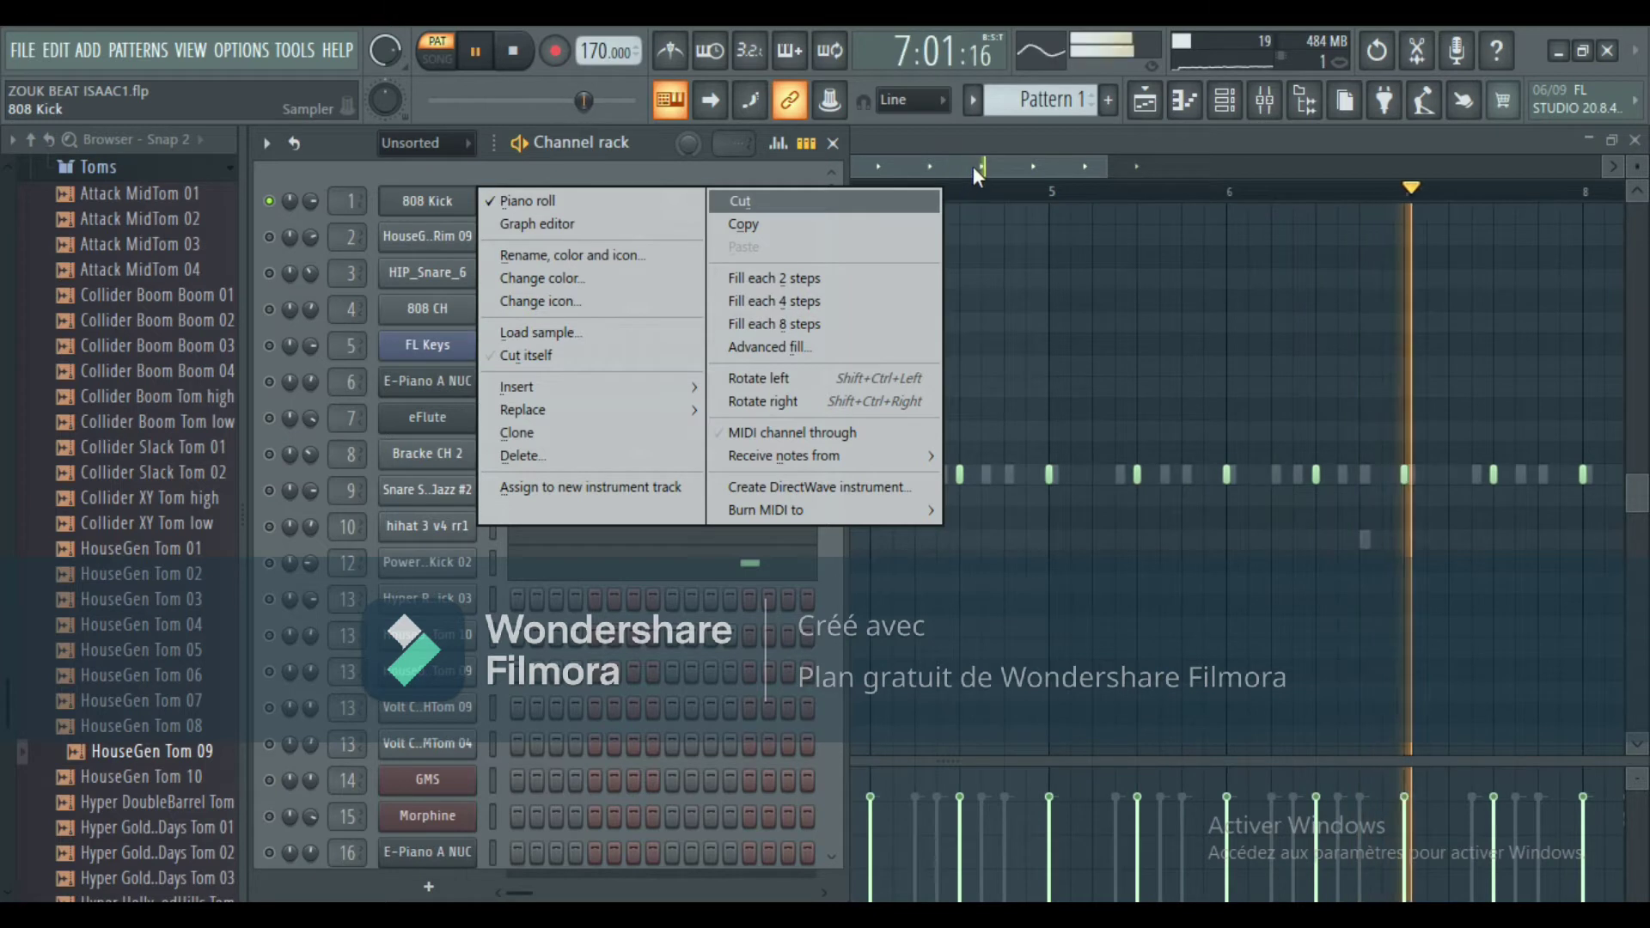
pyautogui.click(1225, 100)
pyautogui.click(1225, 100)
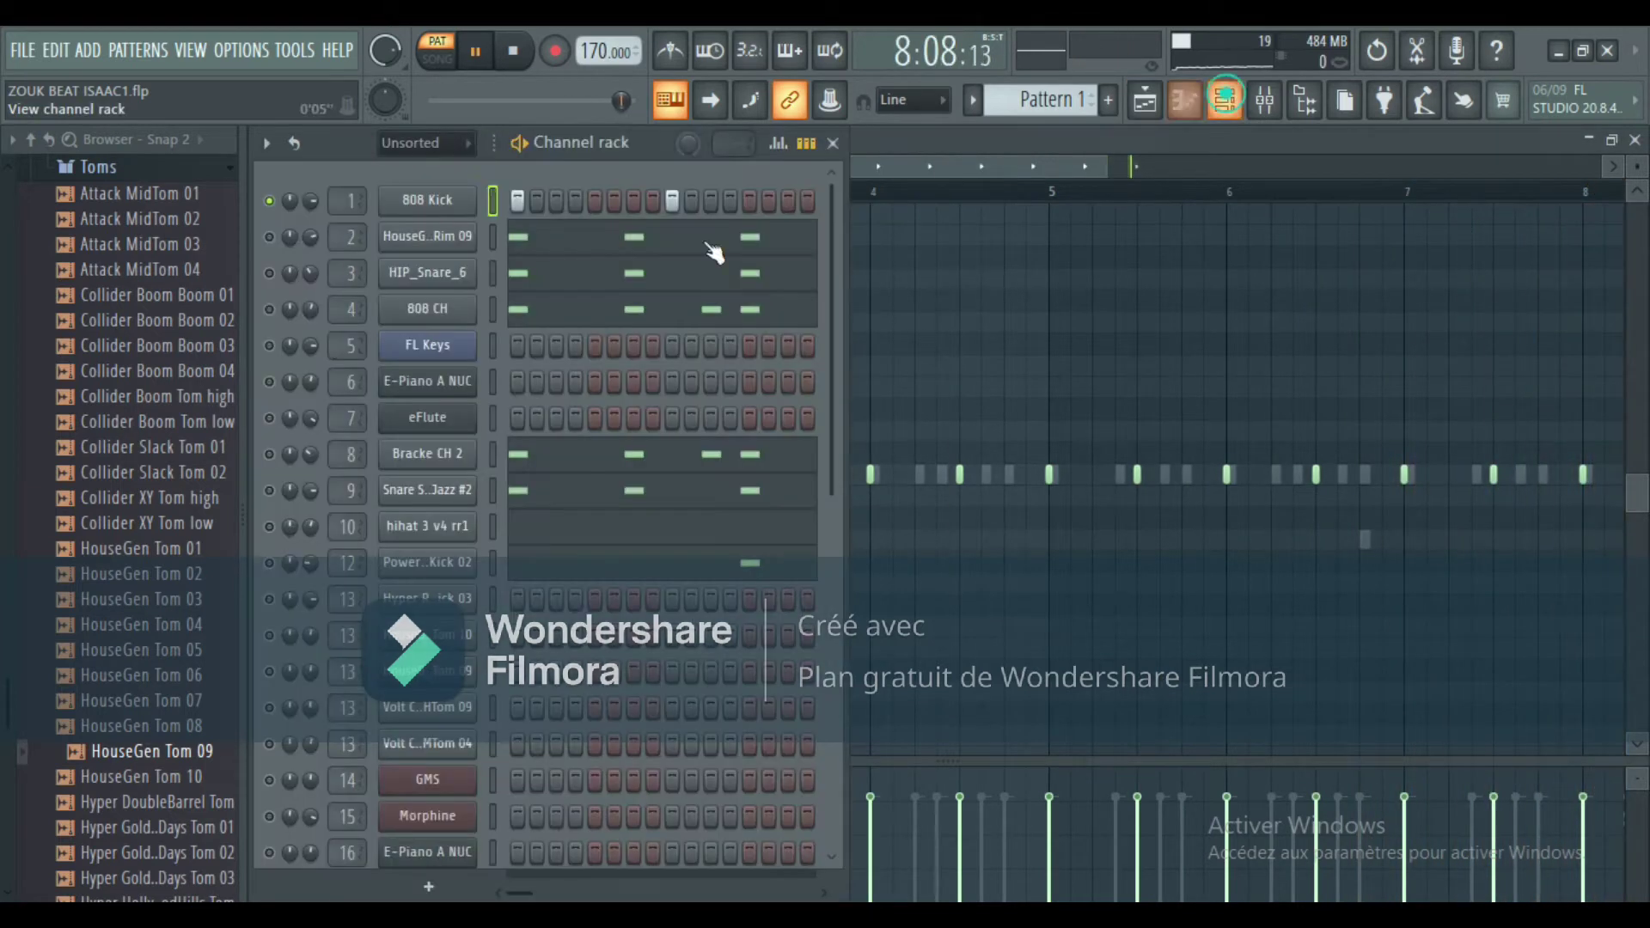
pyautogui.rightClick(276, 240)
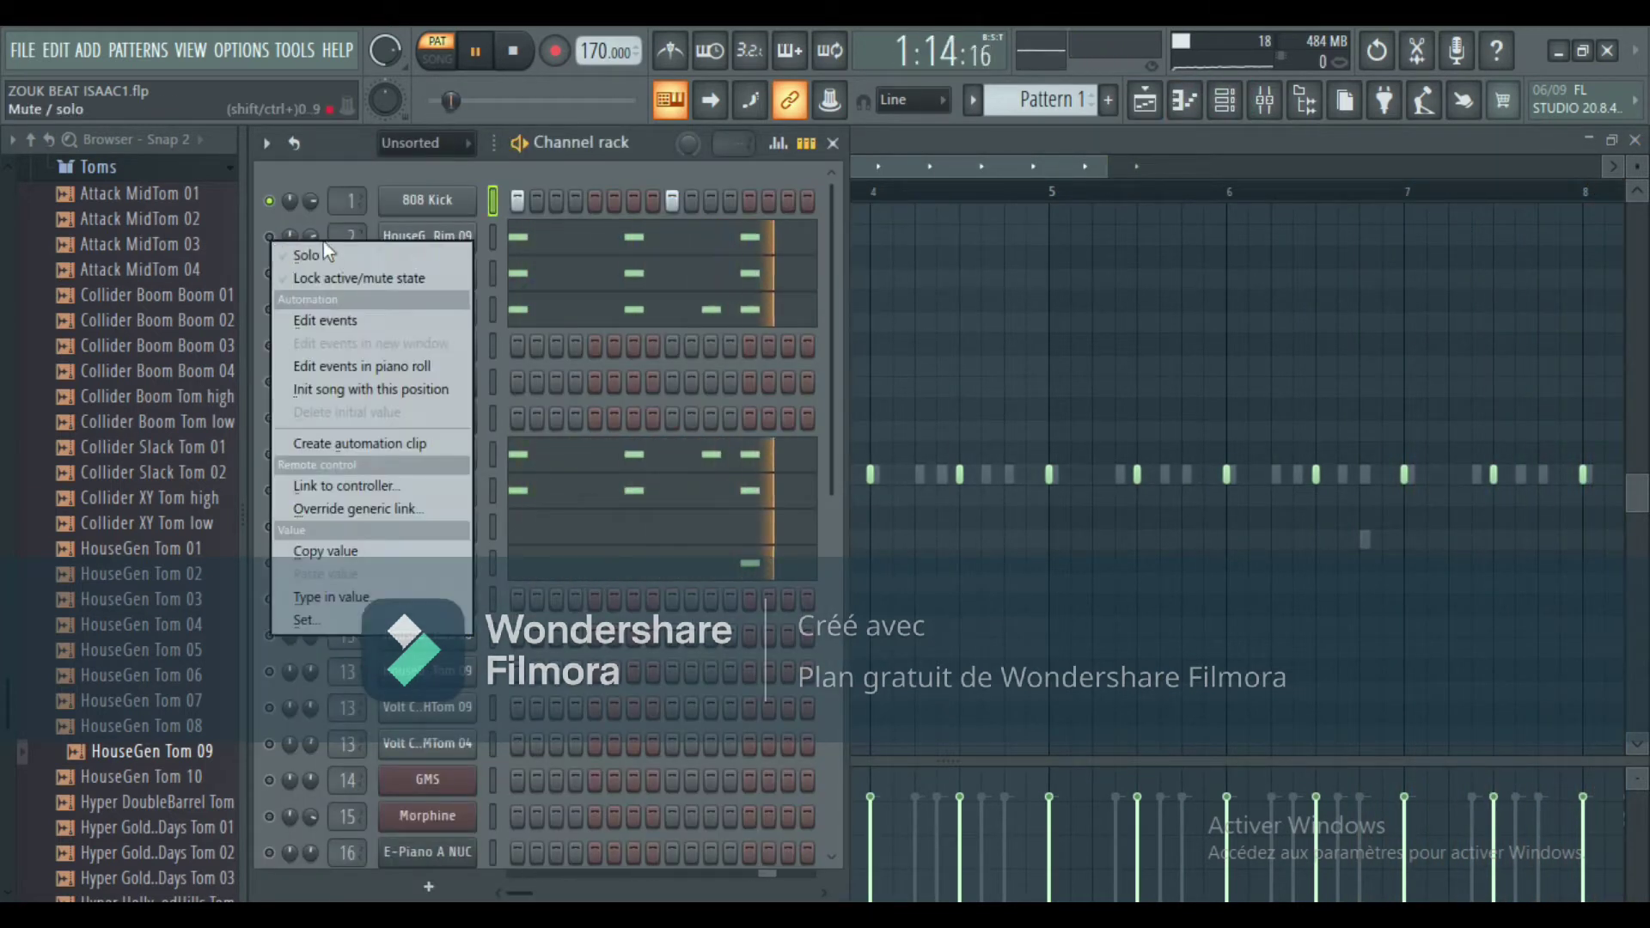
pyautogui.click(332, 251)
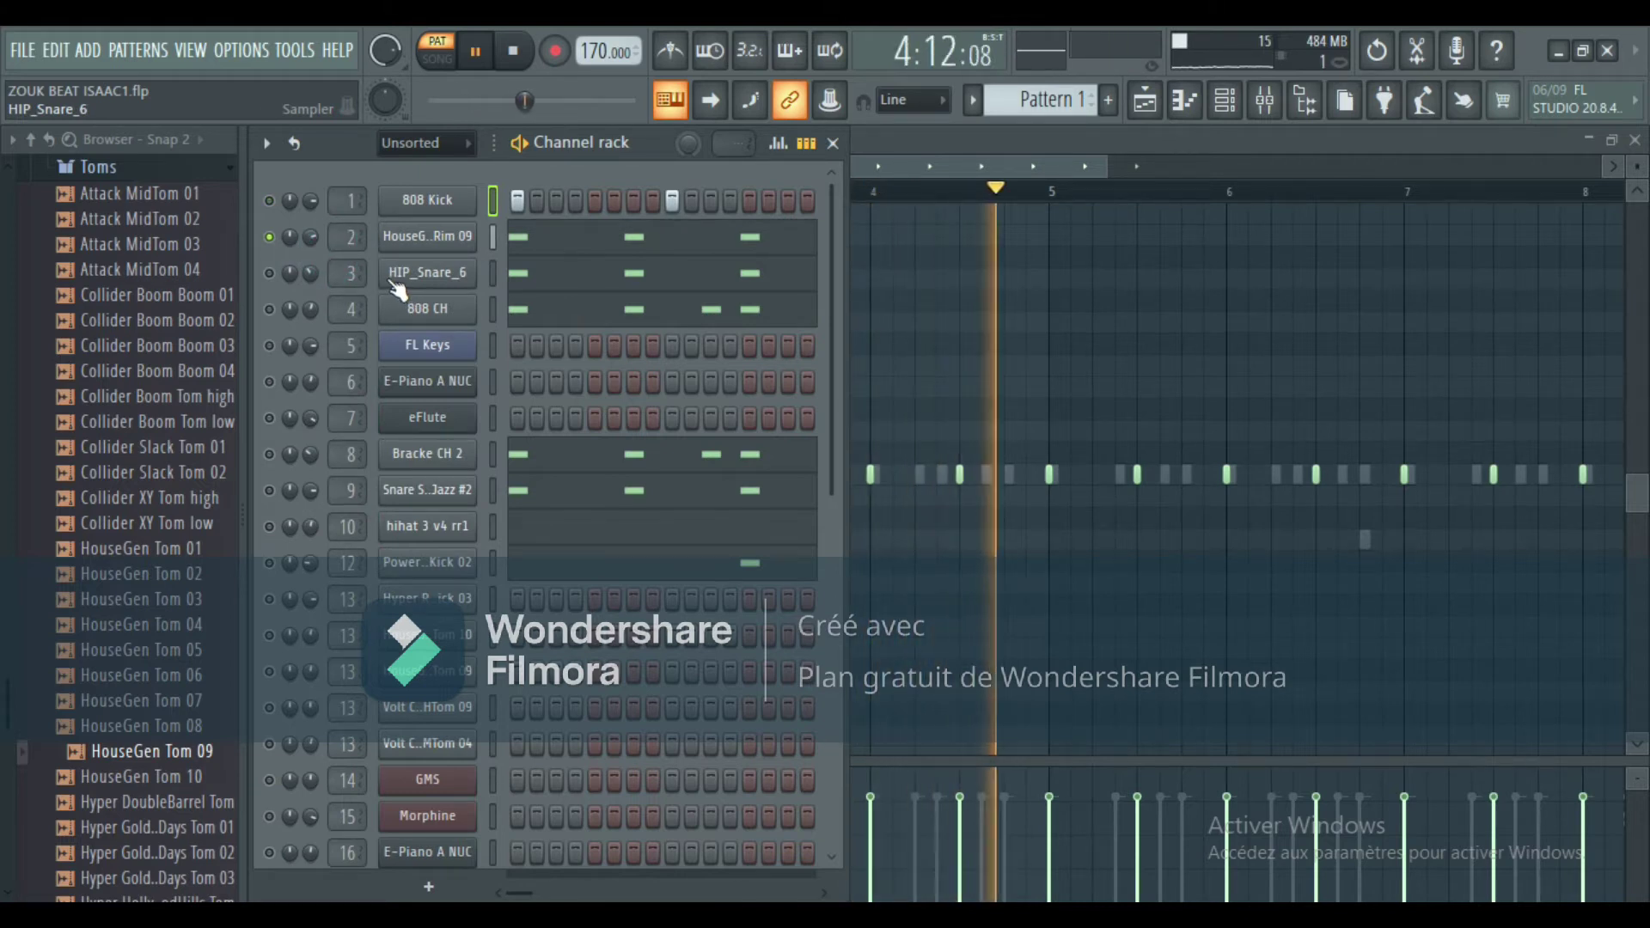
# Open the HouseGen Rim 09 notes in the piano roll and examine the rhythm through to the pattern's end.
pyautogui.click(553, 240)
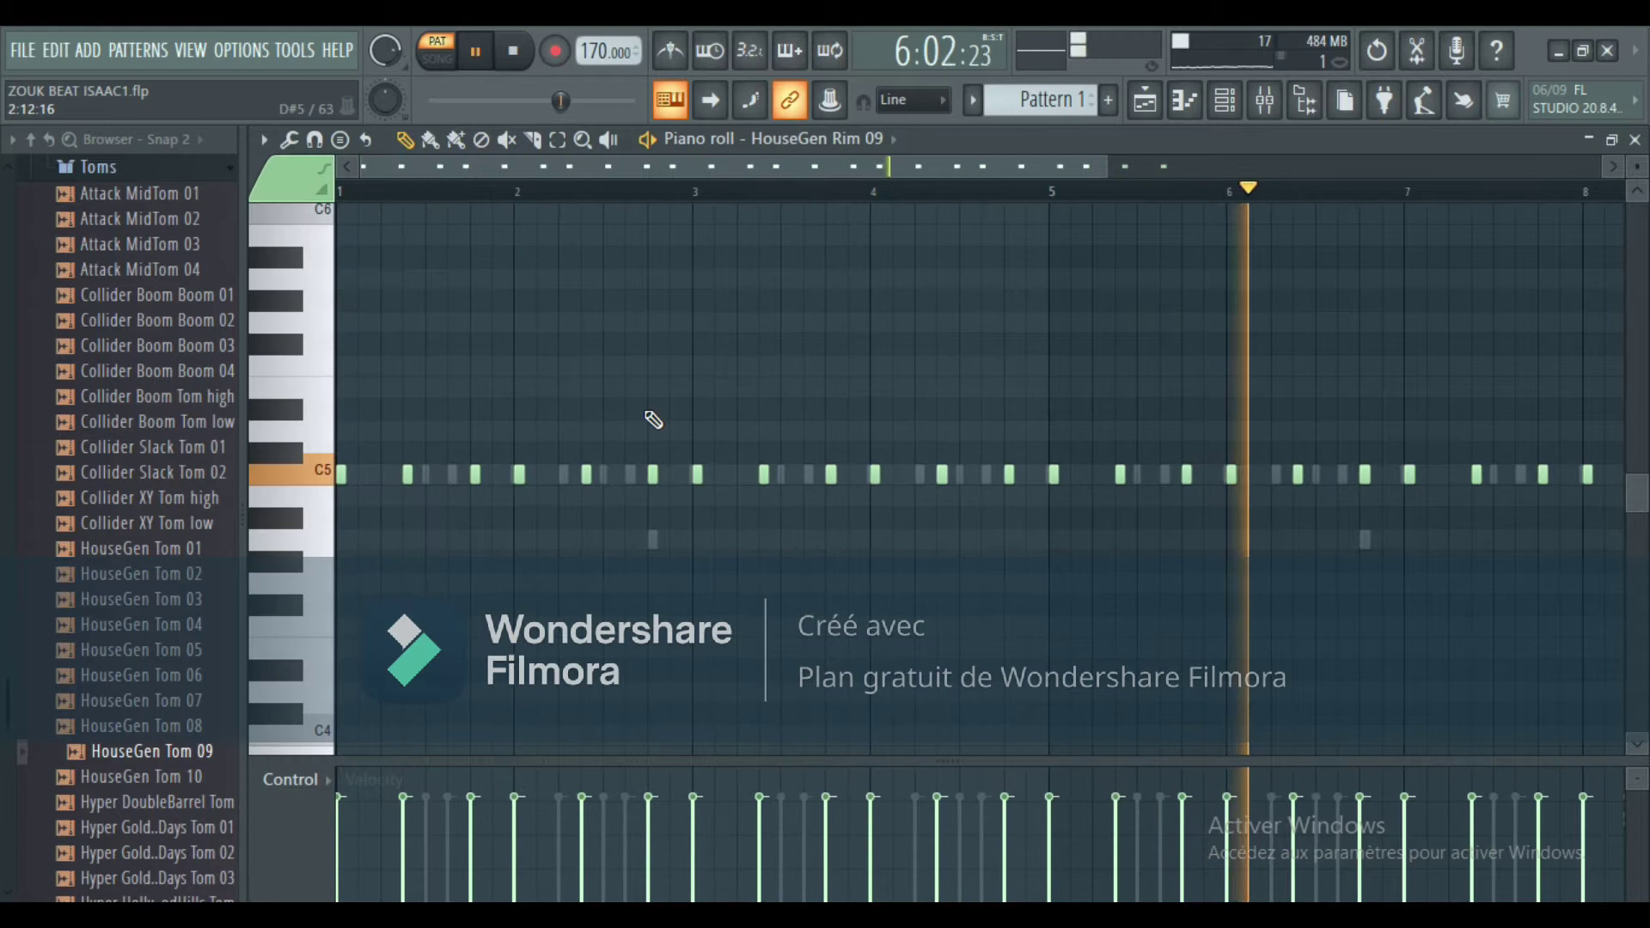
pyautogui.moveTo(729, 164); pyautogui.dragTo(899, 172)
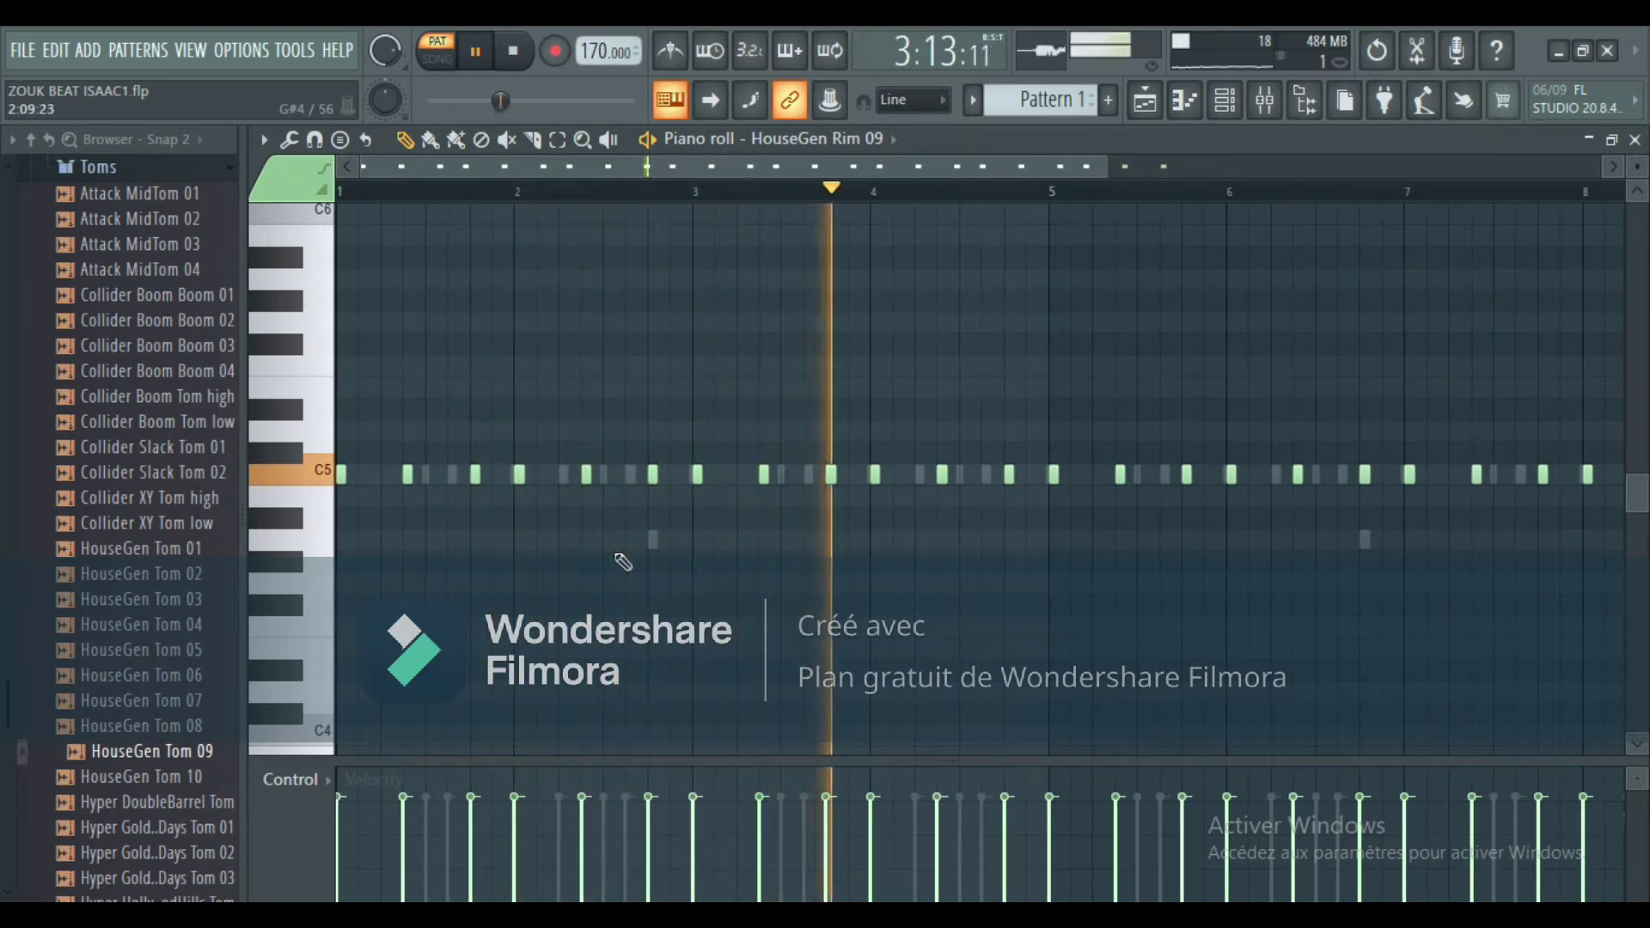
pyautogui.click(679, 169)
pyautogui.moveTo(684, 172); pyautogui.dragTo(755, 166)
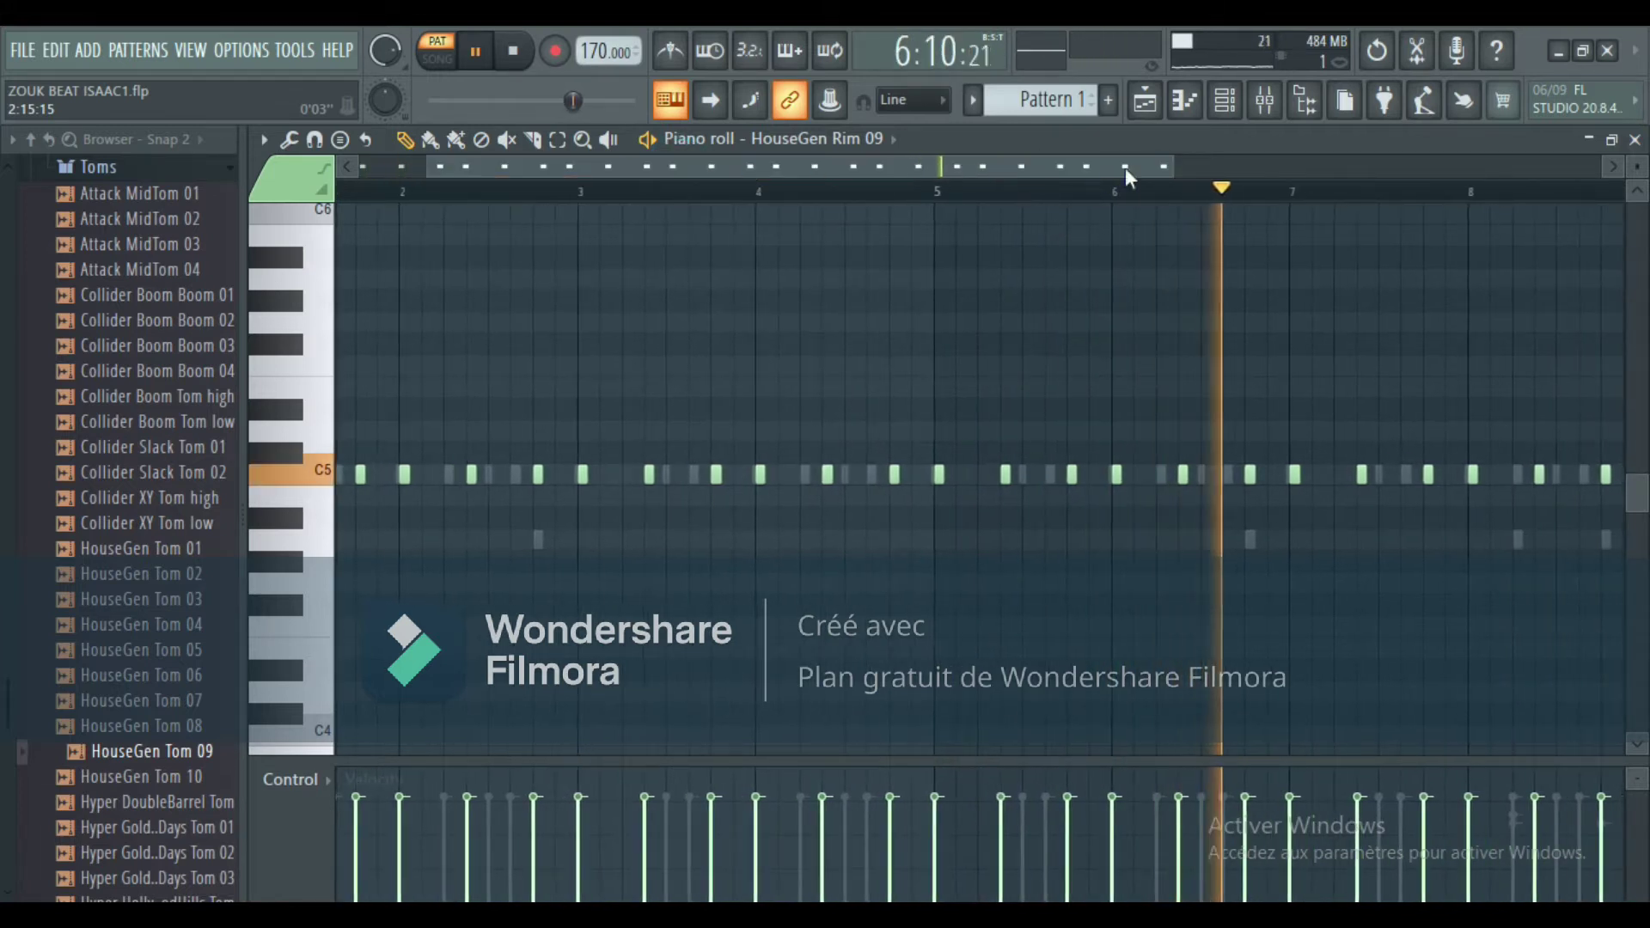
pyautogui.click(1169, 163)
pyautogui.moveTo(1008, 153); pyautogui.dragTo(1164, 157)
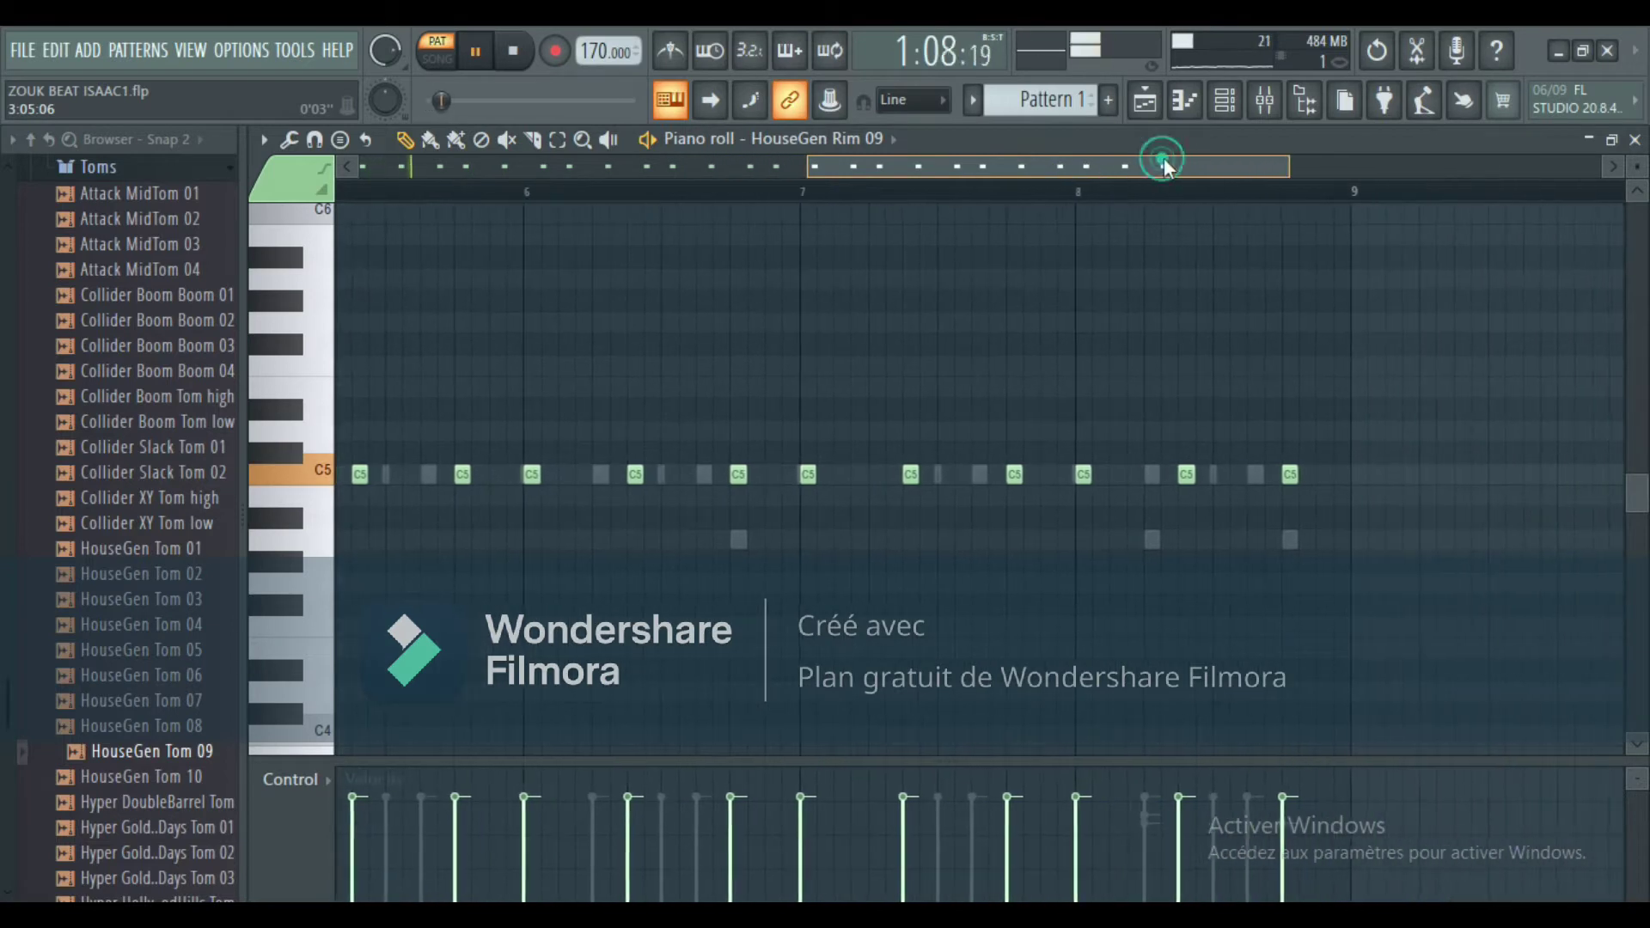
# Solo the HIP_Snare_6 channel and view its notes in the piano roll from the first bar.
pyautogui.click(1223, 101)
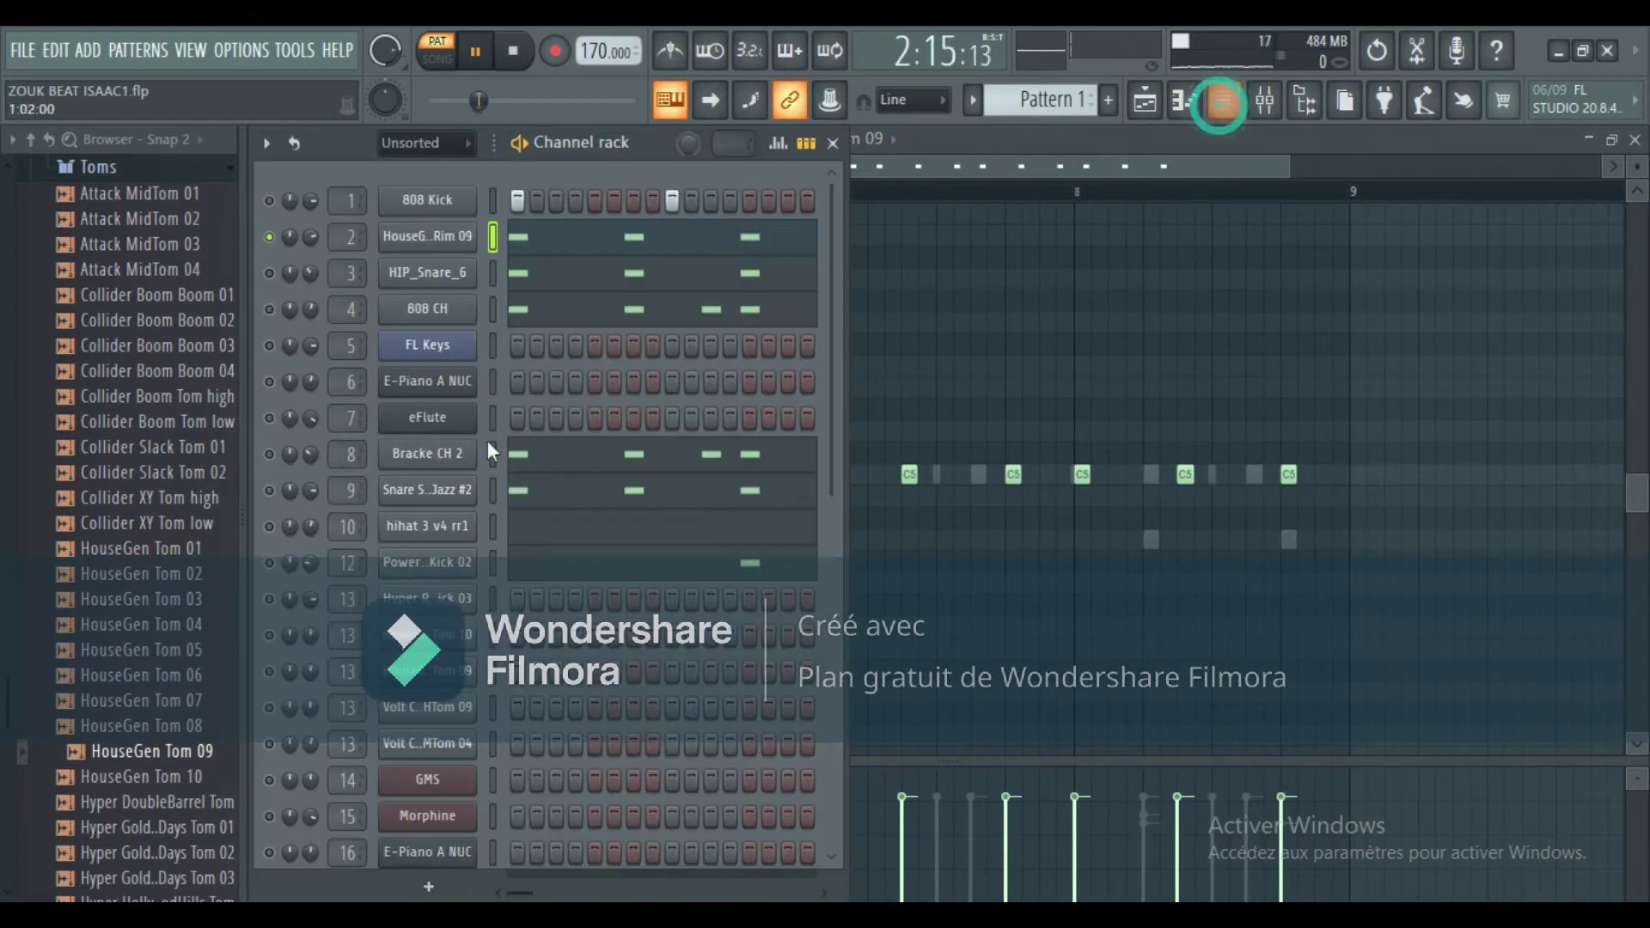
pyautogui.rightClick(275, 279)
pyautogui.click(365, 295)
pyautogui.click(555, 278)
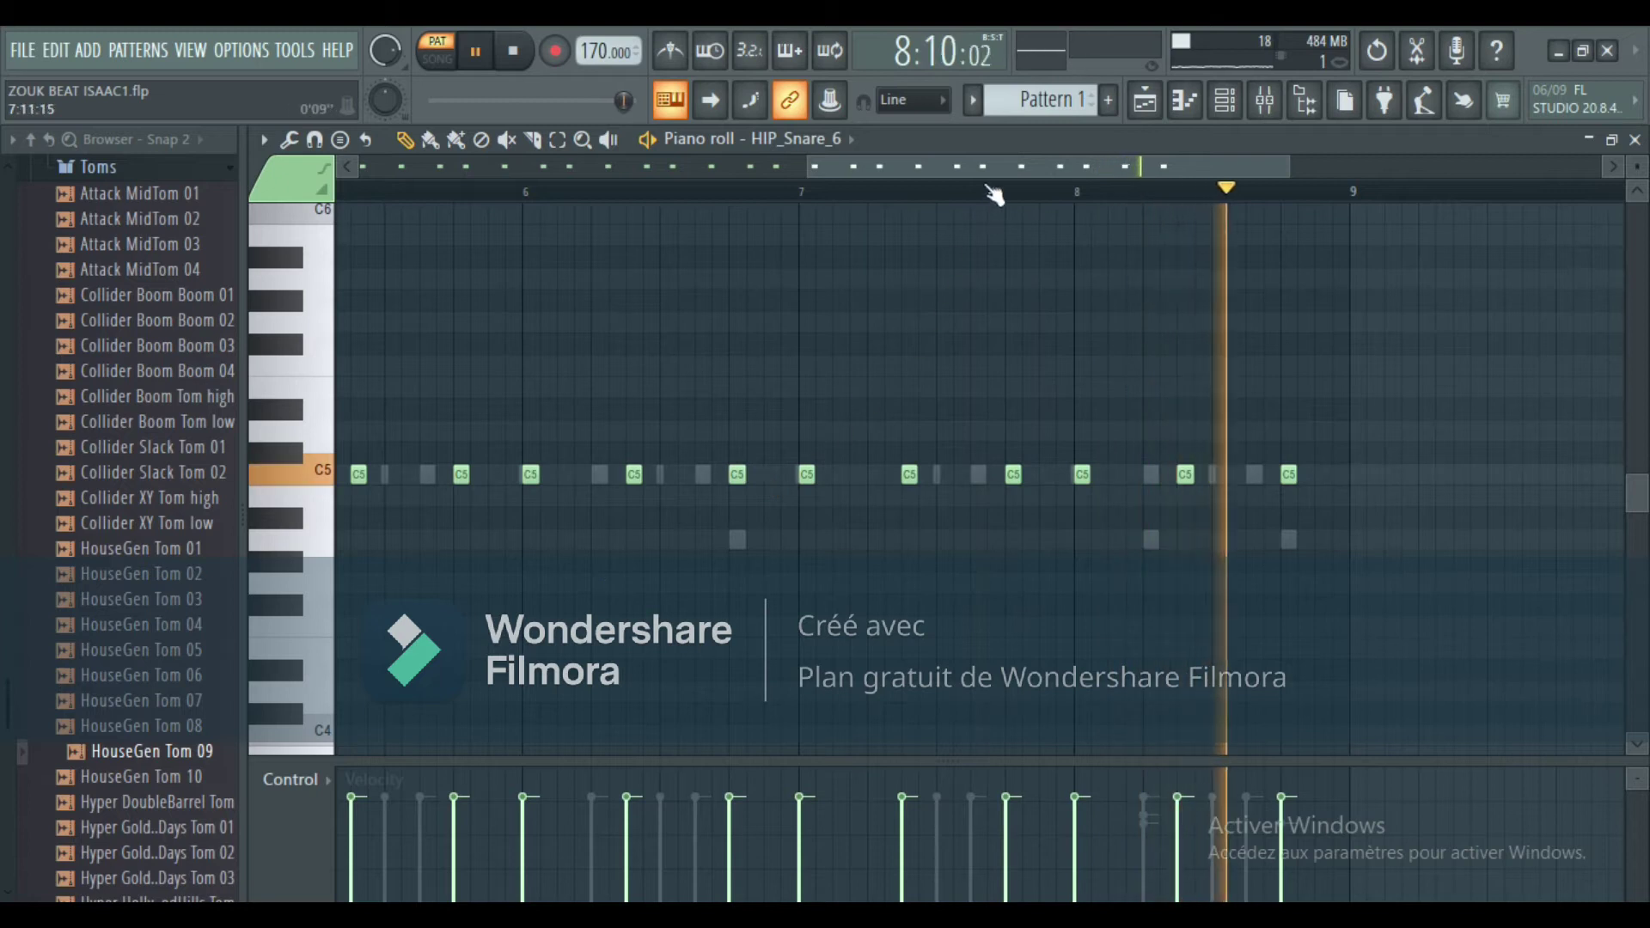
pyautogui.moveTo(983, 163); pyautogui.dragTo(449, 192)
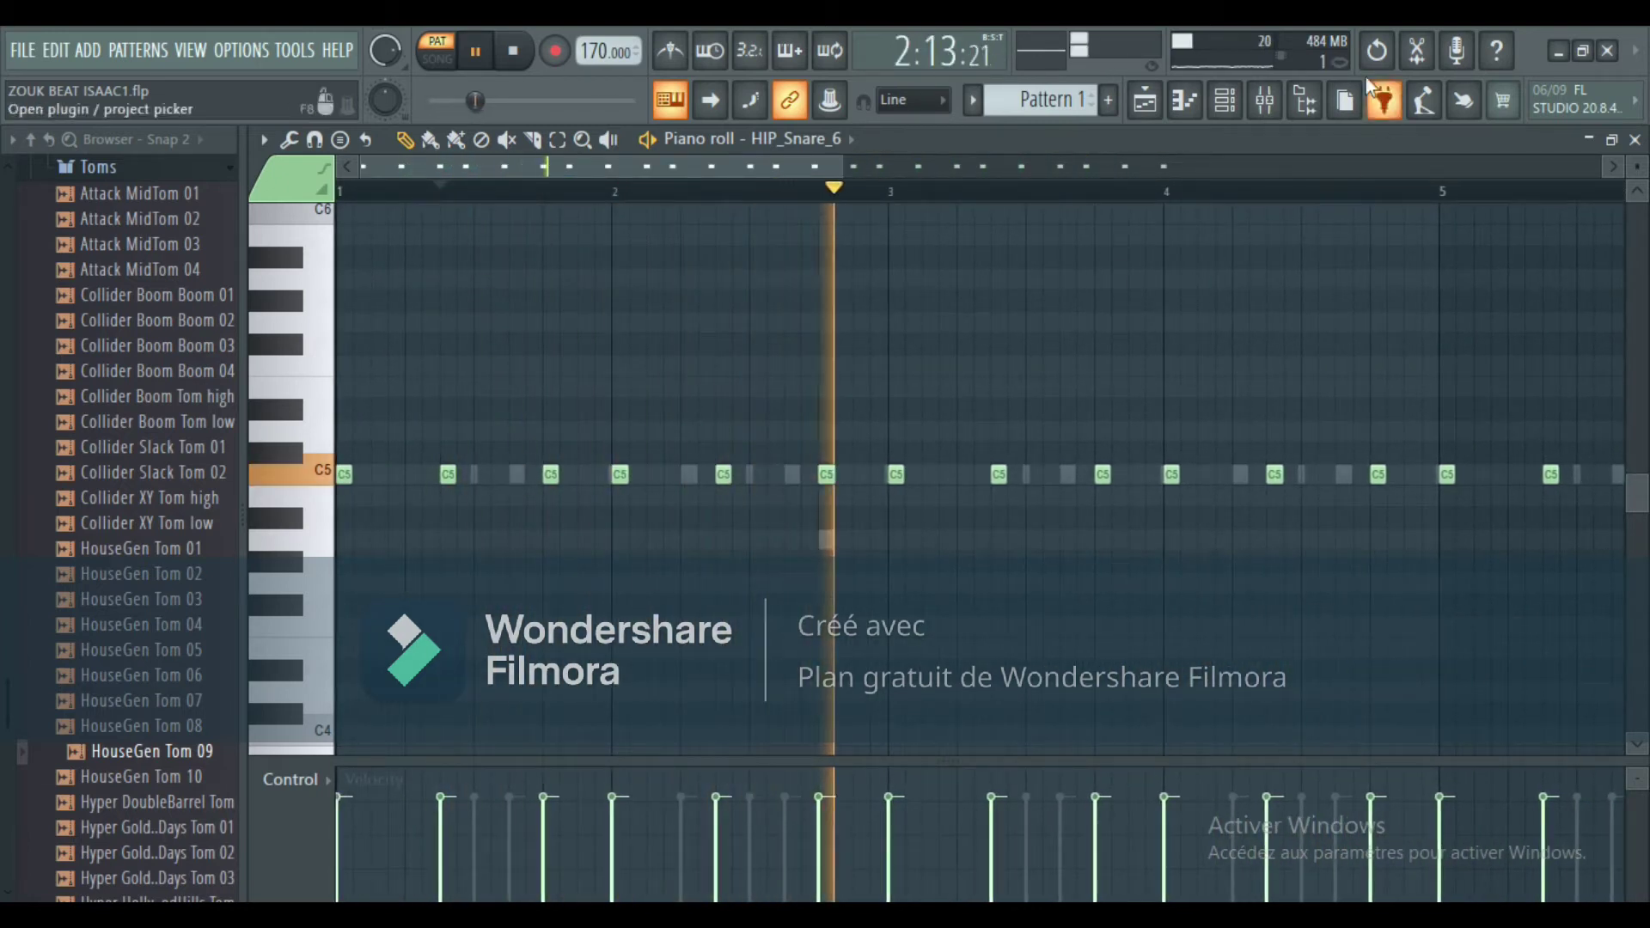
# Solo the 808 CH channel in the channel rack.
pyautogui.click(1229, 101)
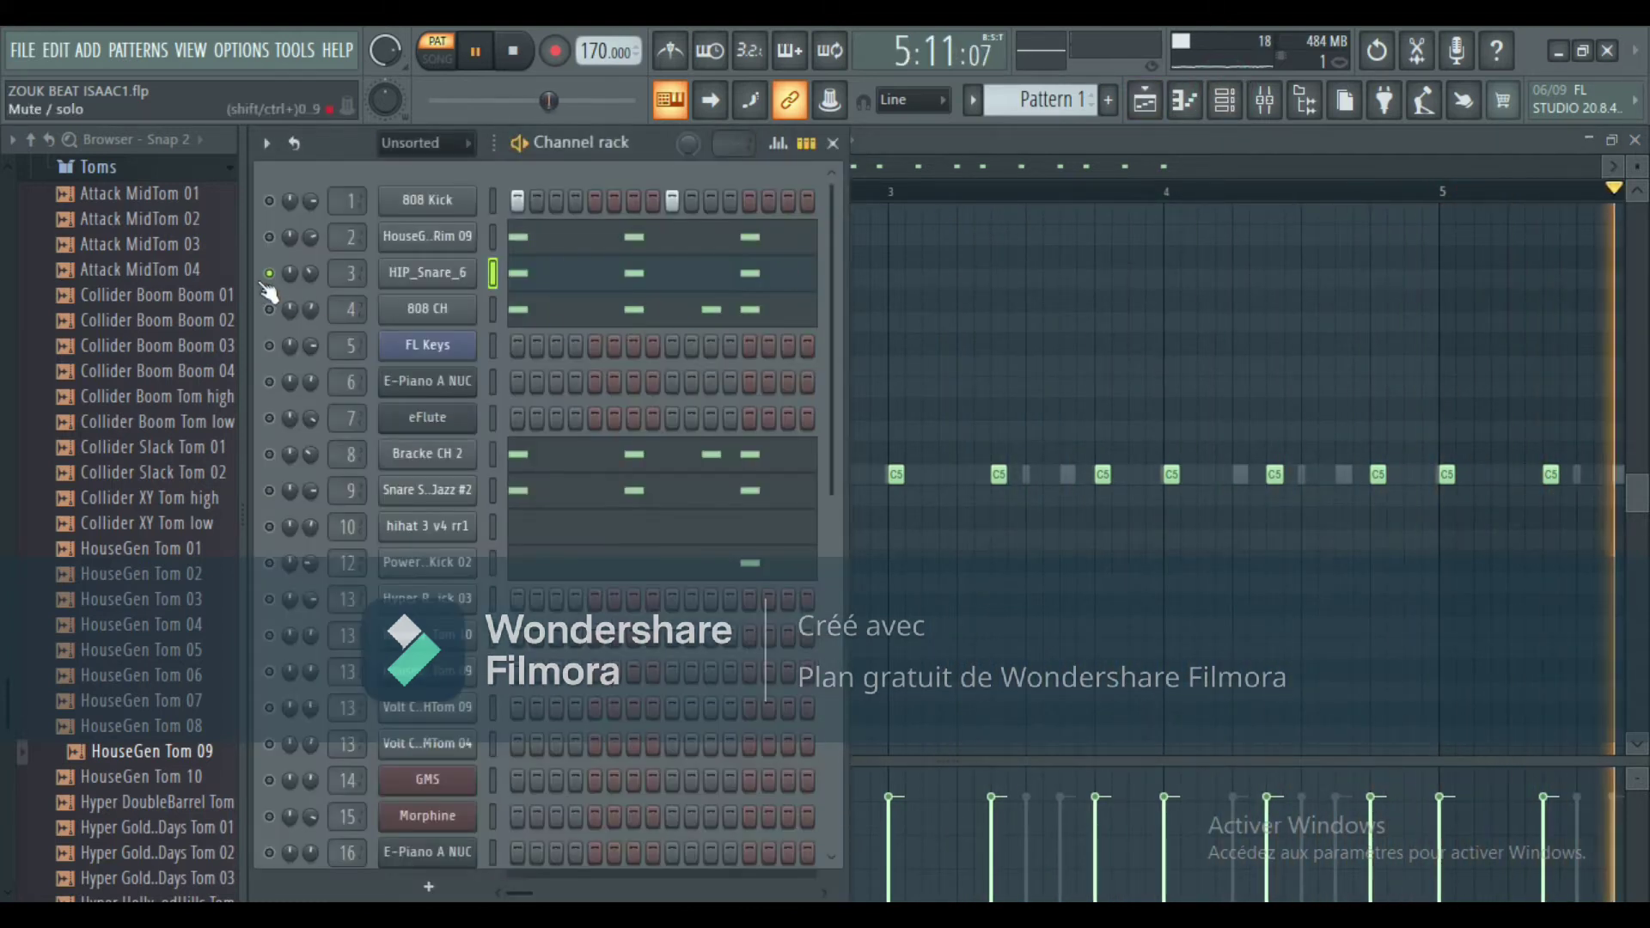
pyautogui.rightClick(277, 311)
pyautogui.click(300, 319)
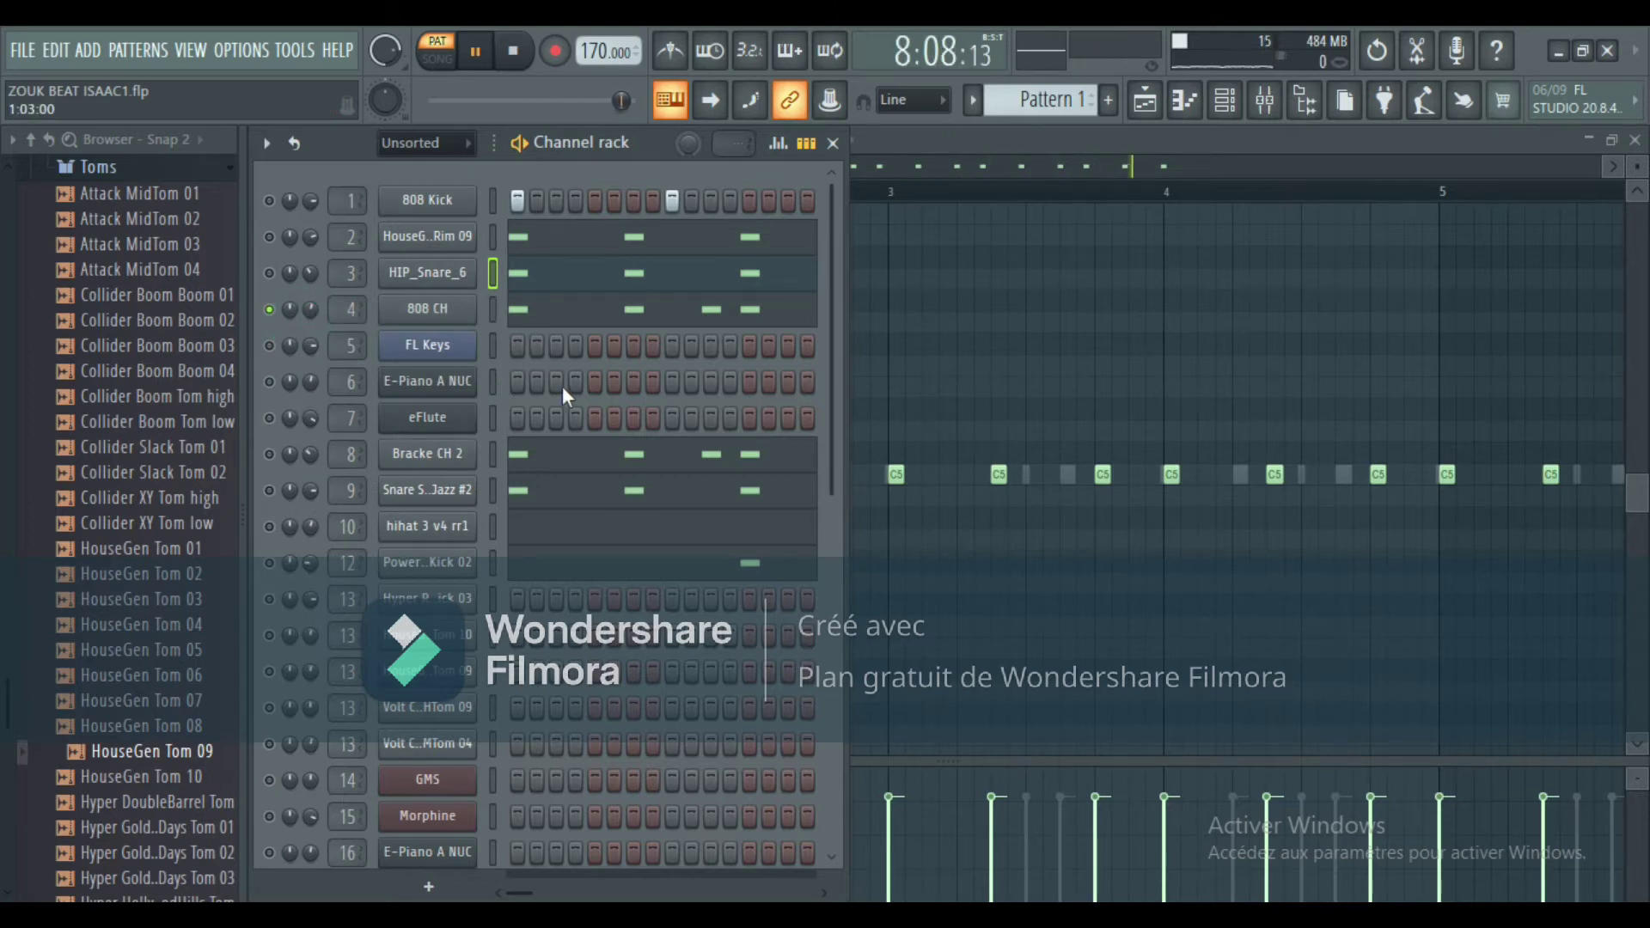
# Go back to the HIP_Snare_6 piano roll and examine its notes over the whole of Pattern 1.
pyautogui.click(984, 163)
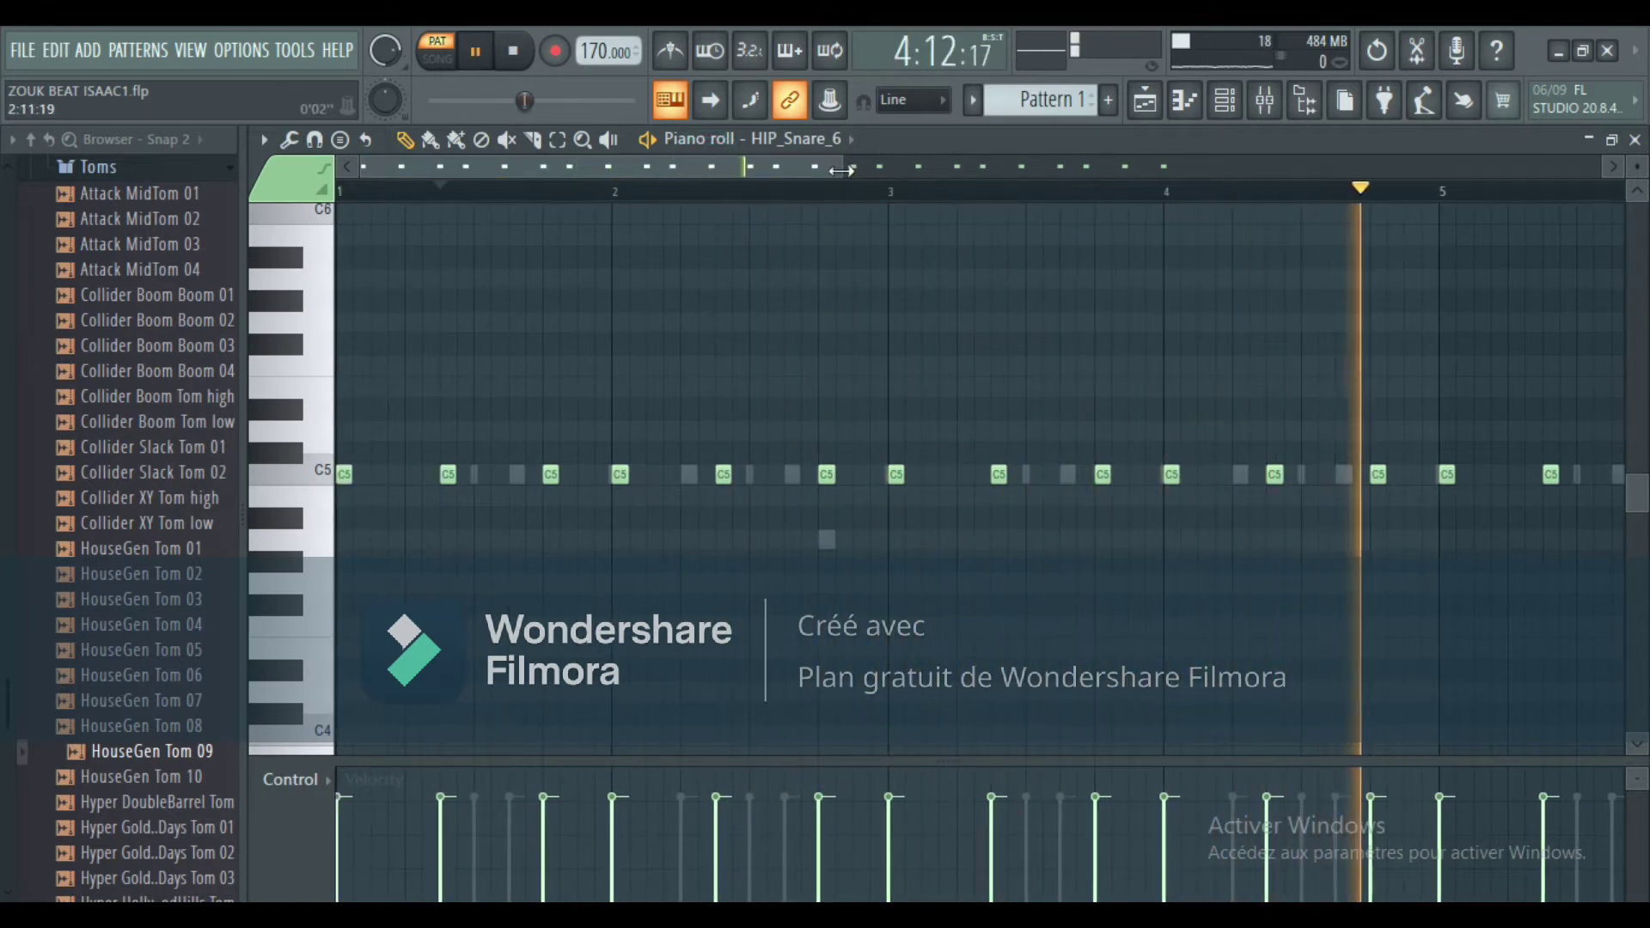
pyautogui.moveTo(838, 170); pyautogui.dragTo(1066, 168)
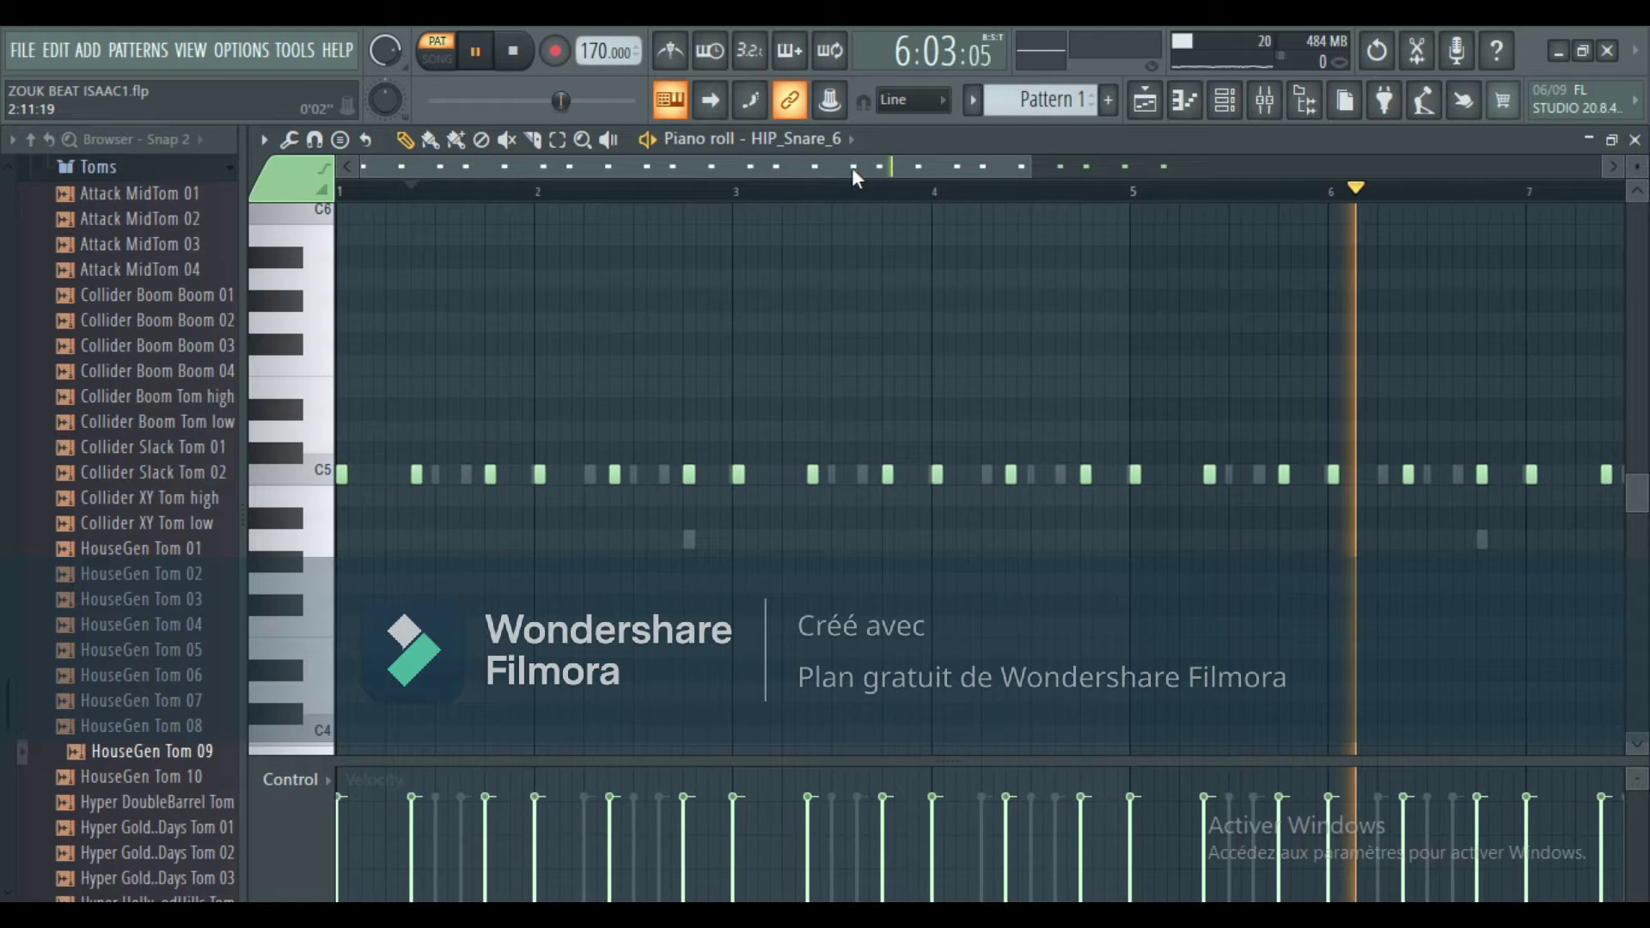
pyautogui.moveTo(963, 165); pyautogui.dragTo(1044, 166)
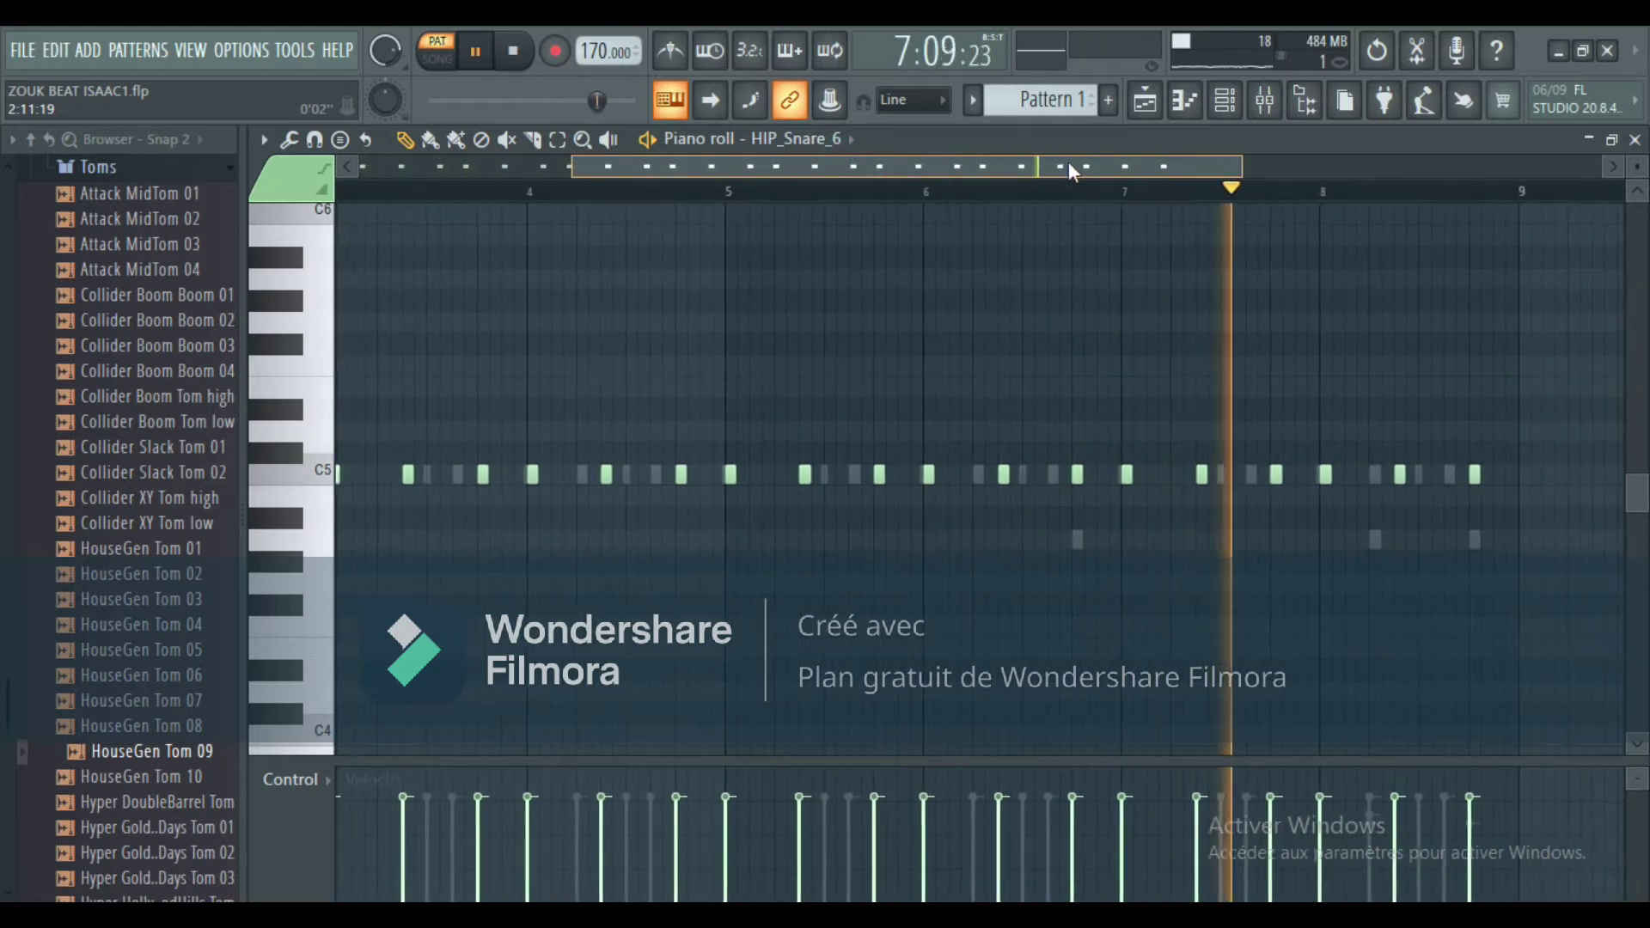
pyautogui.moveTo(1069, 161); pyautogui.dragTo(818, 161)
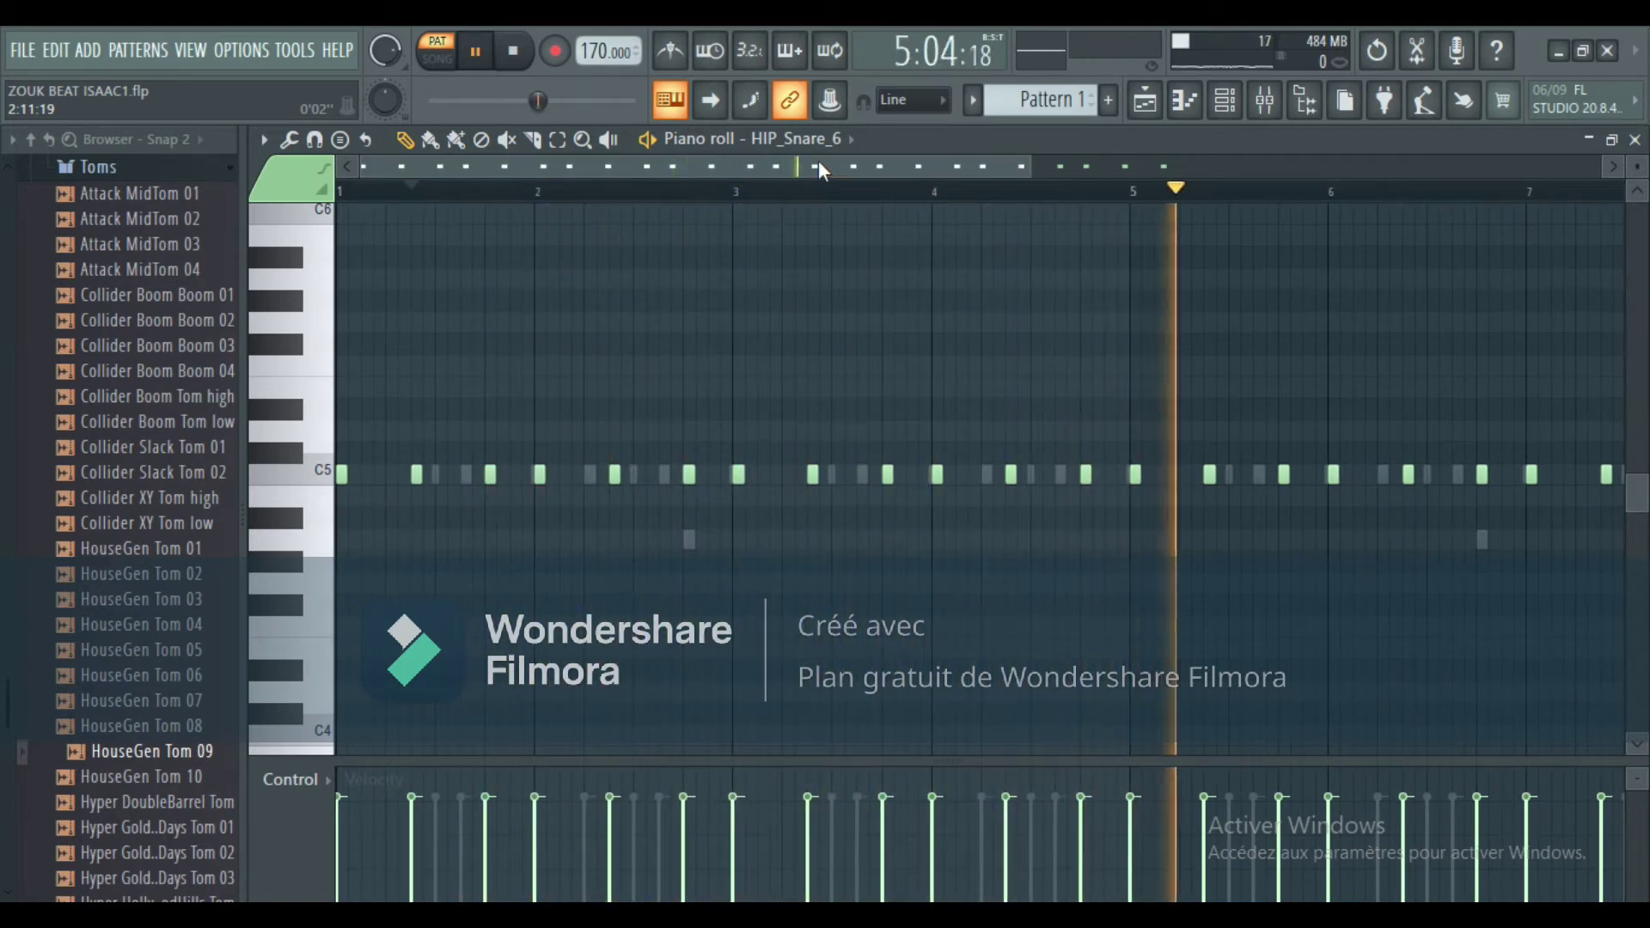
# Open the 808 CH notes in the piano roll and examine the rhythm through to the pattern's end.
pyautogui.click(1224, 100)
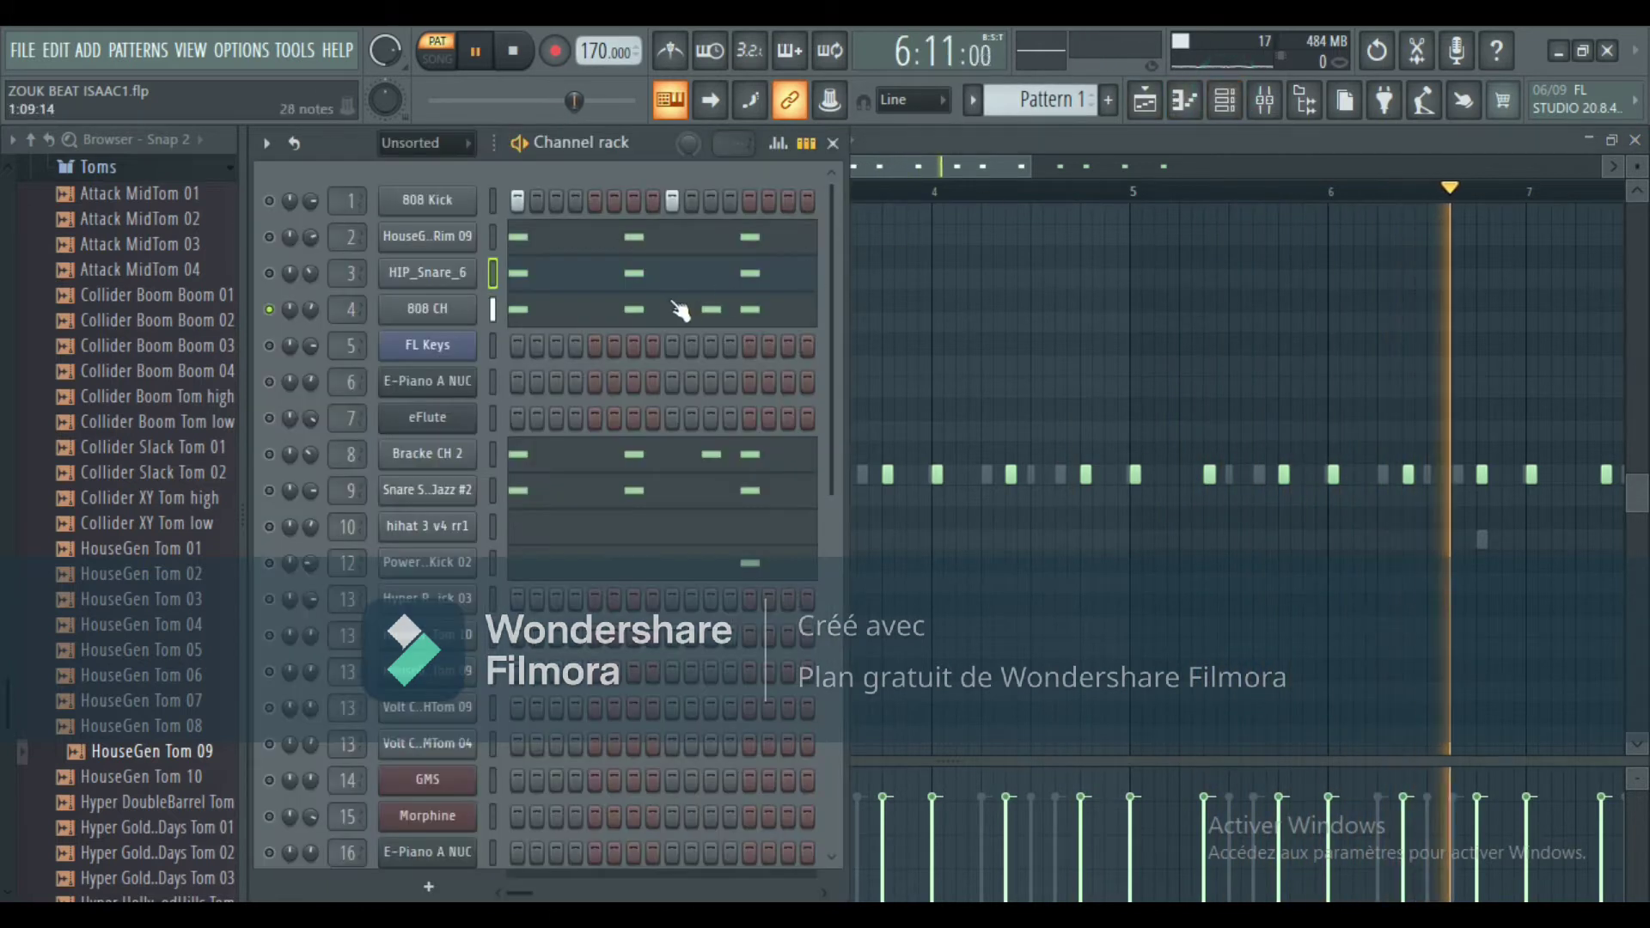
pyautogui.press('F6')
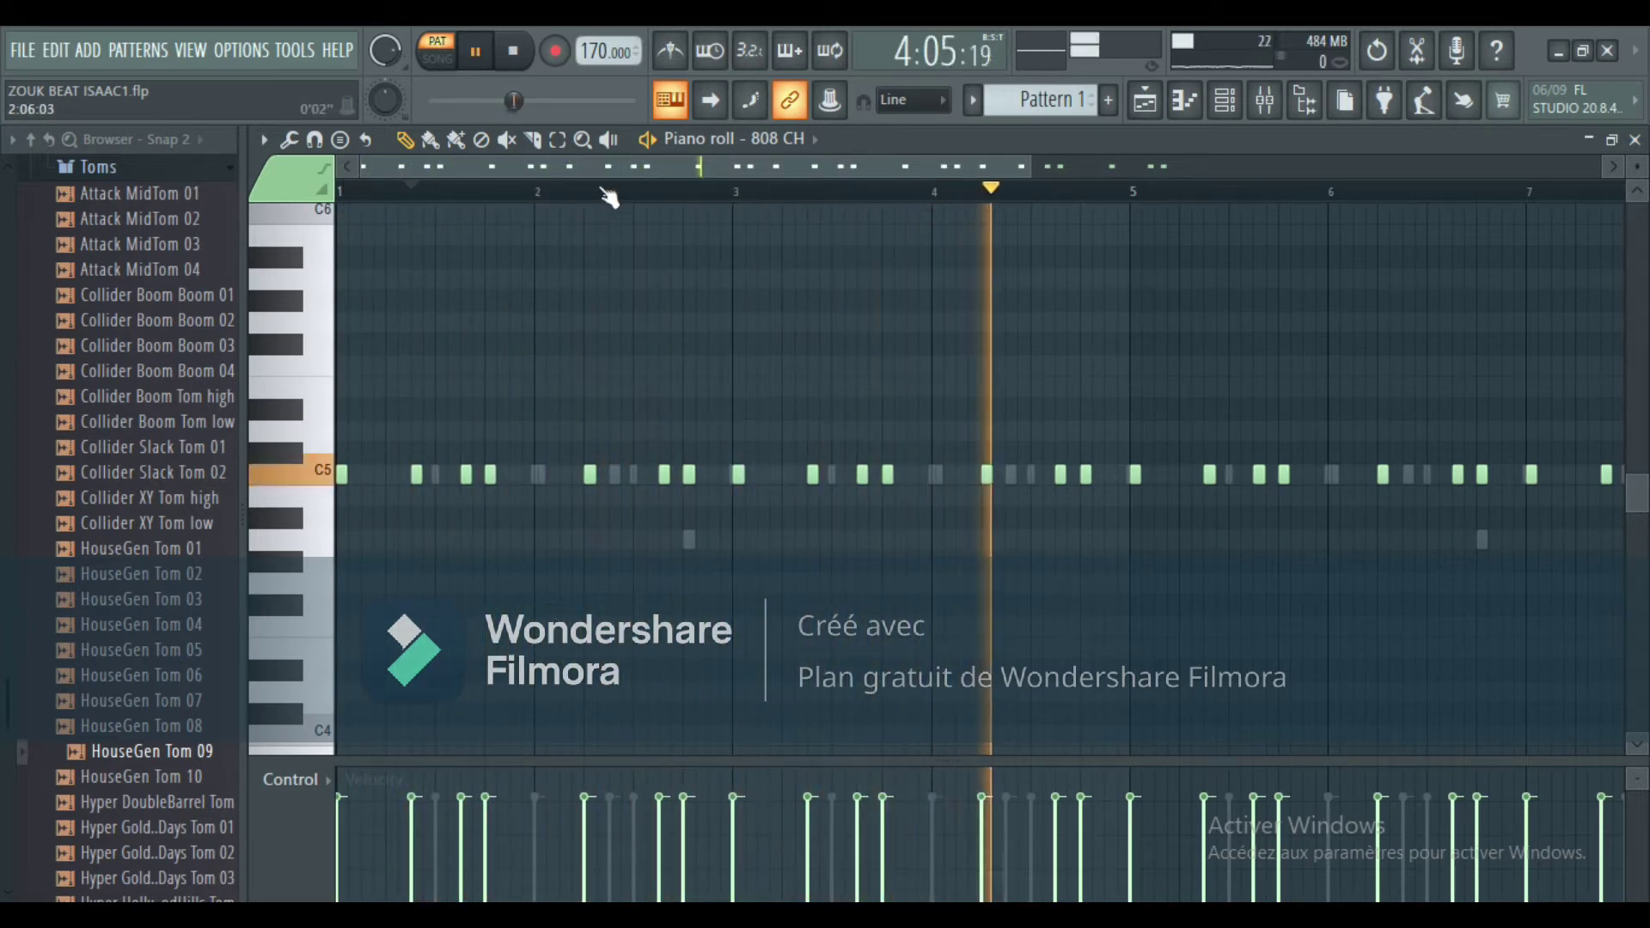
pyautogui.moveTo(600, 159); pyautogui.dragTo(916, 172)
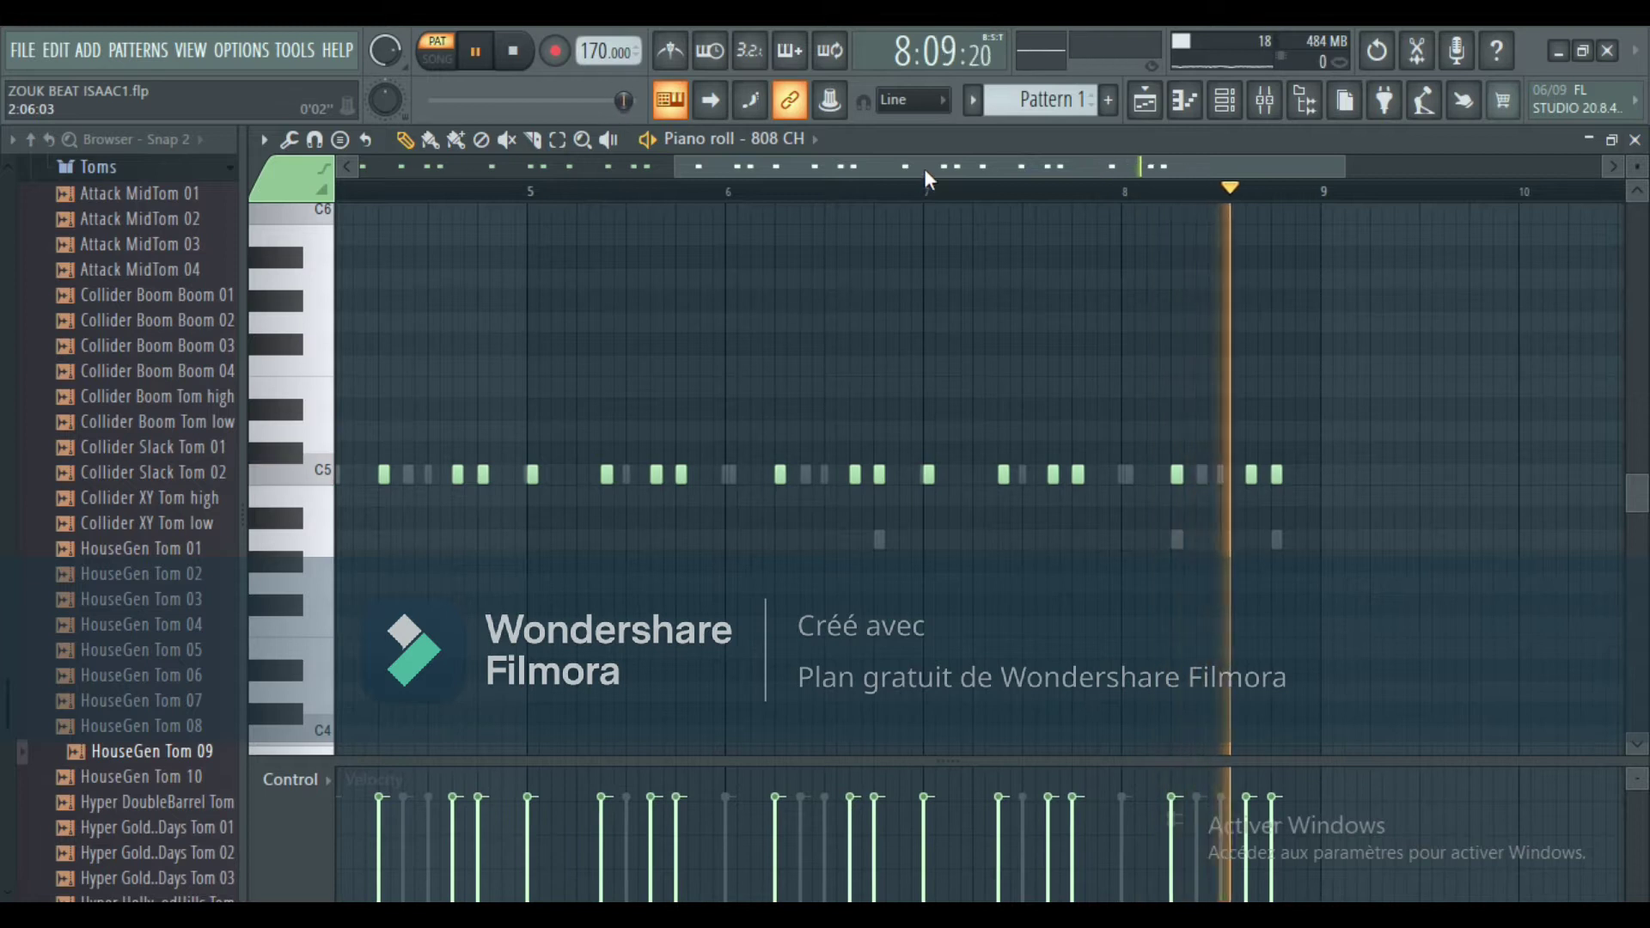
# Solo the Bracke CH 2 channel and open its Pattern 1 notes in the piano roll.
pyautogui.click(1224, 101)
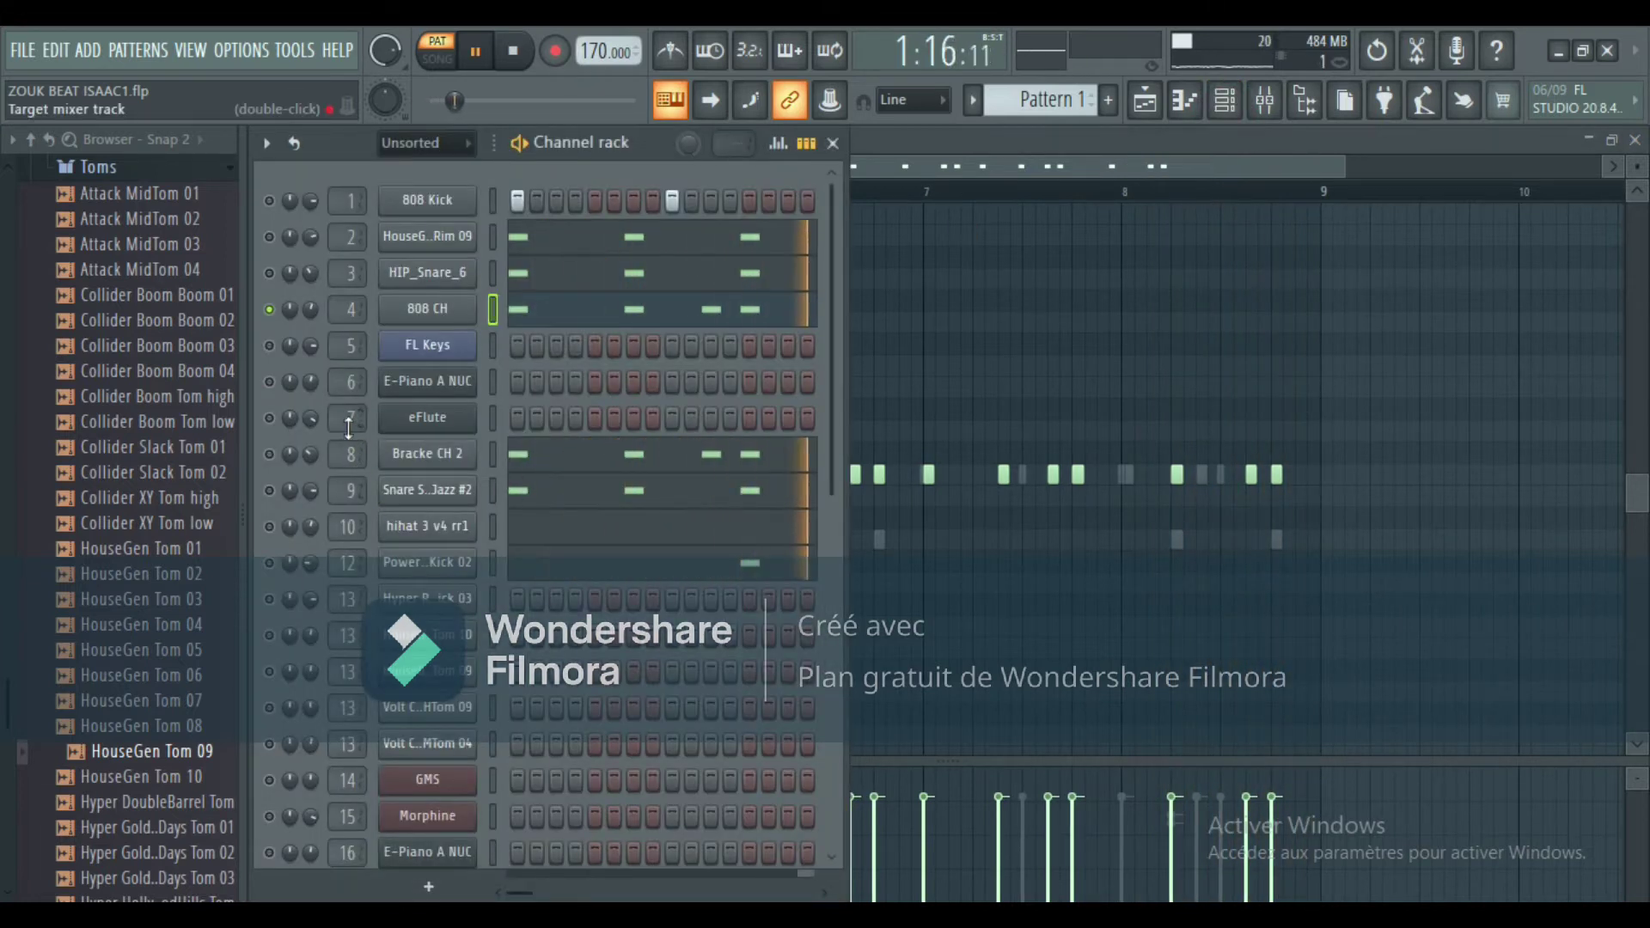
pyautogui.rightClick(270, 455)
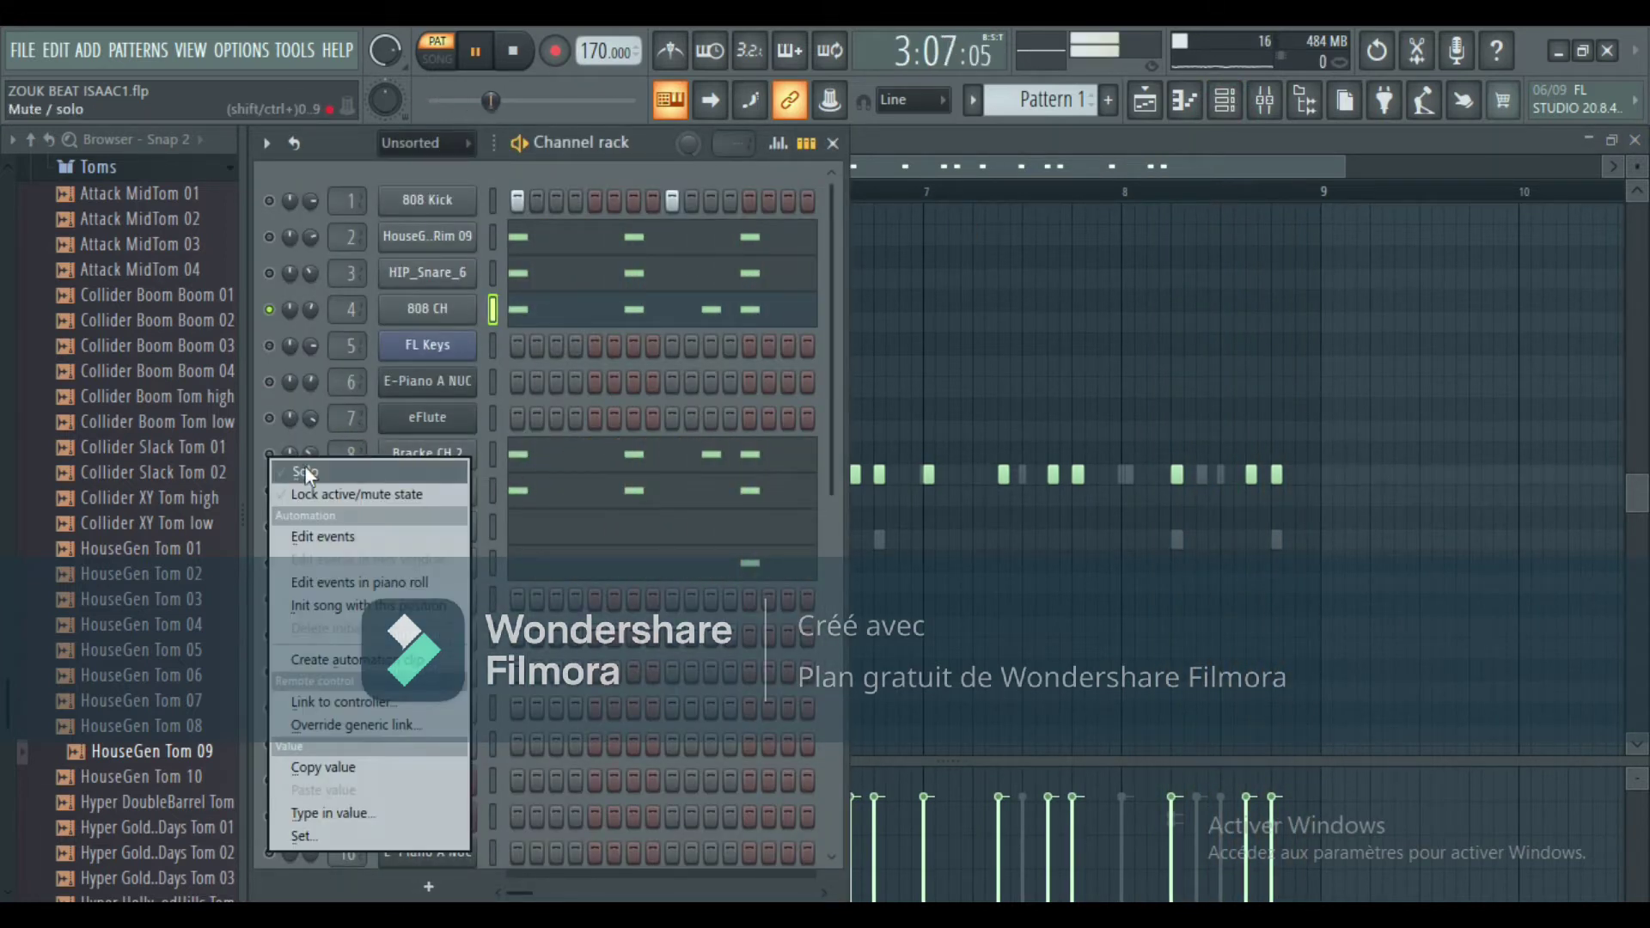
pyautogui.click(304, 466)
pyautogui.click(590, 461)
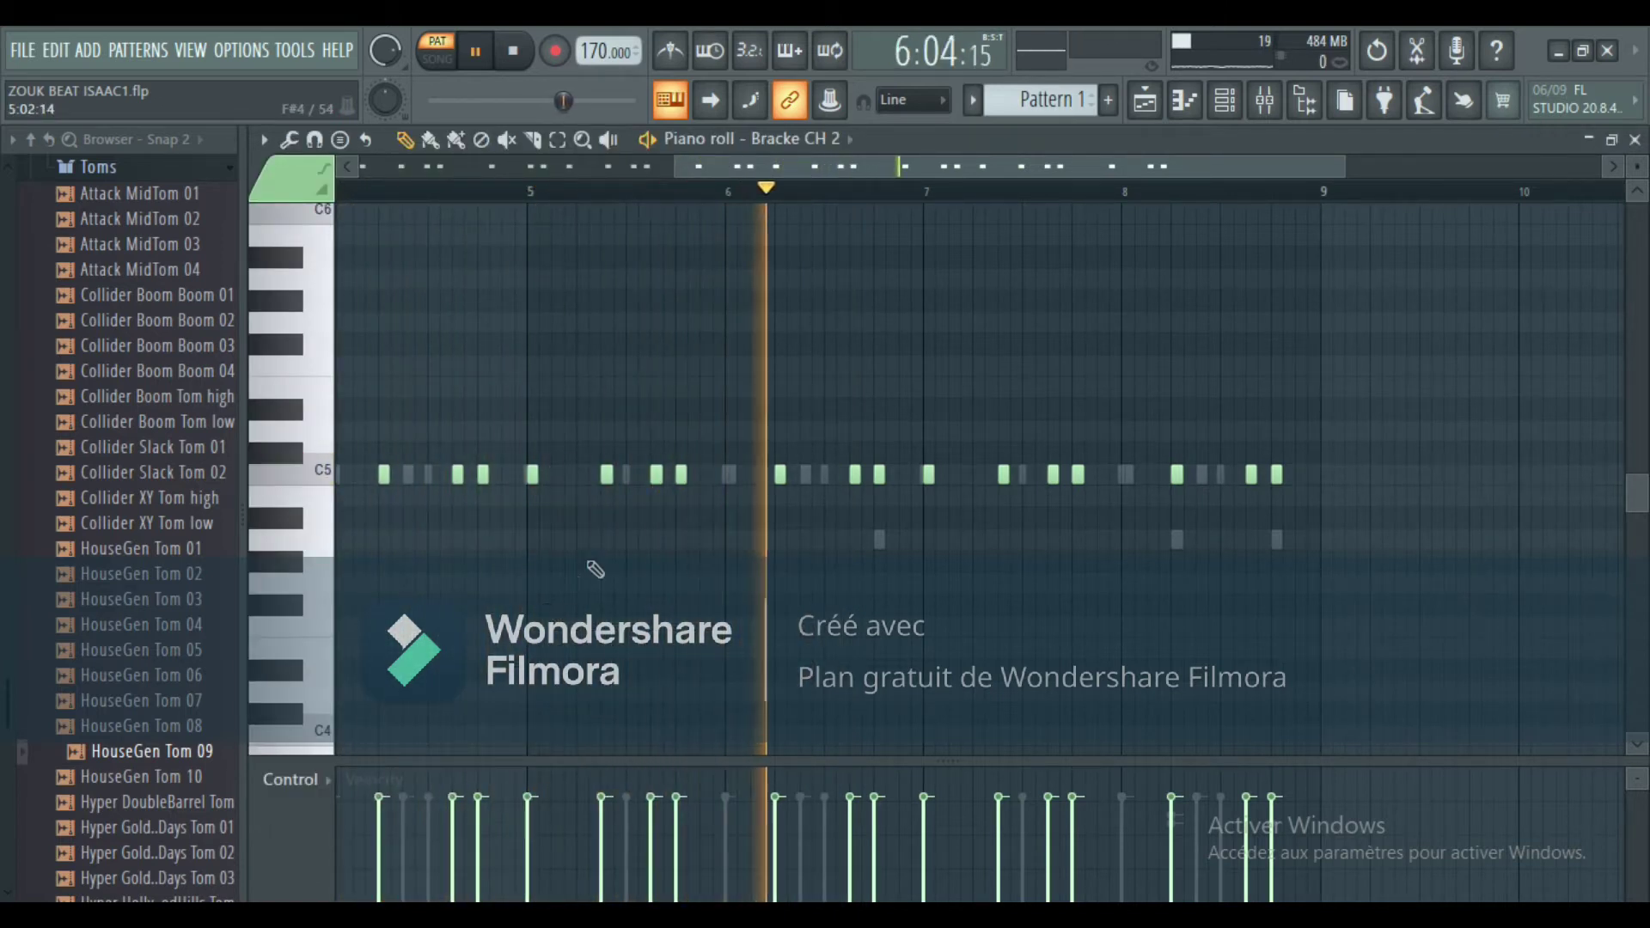
# Look at the playlist arrangement and return to the Bracke CH 2 notes in the piano roll.
pyautogui.click(1227, 104)
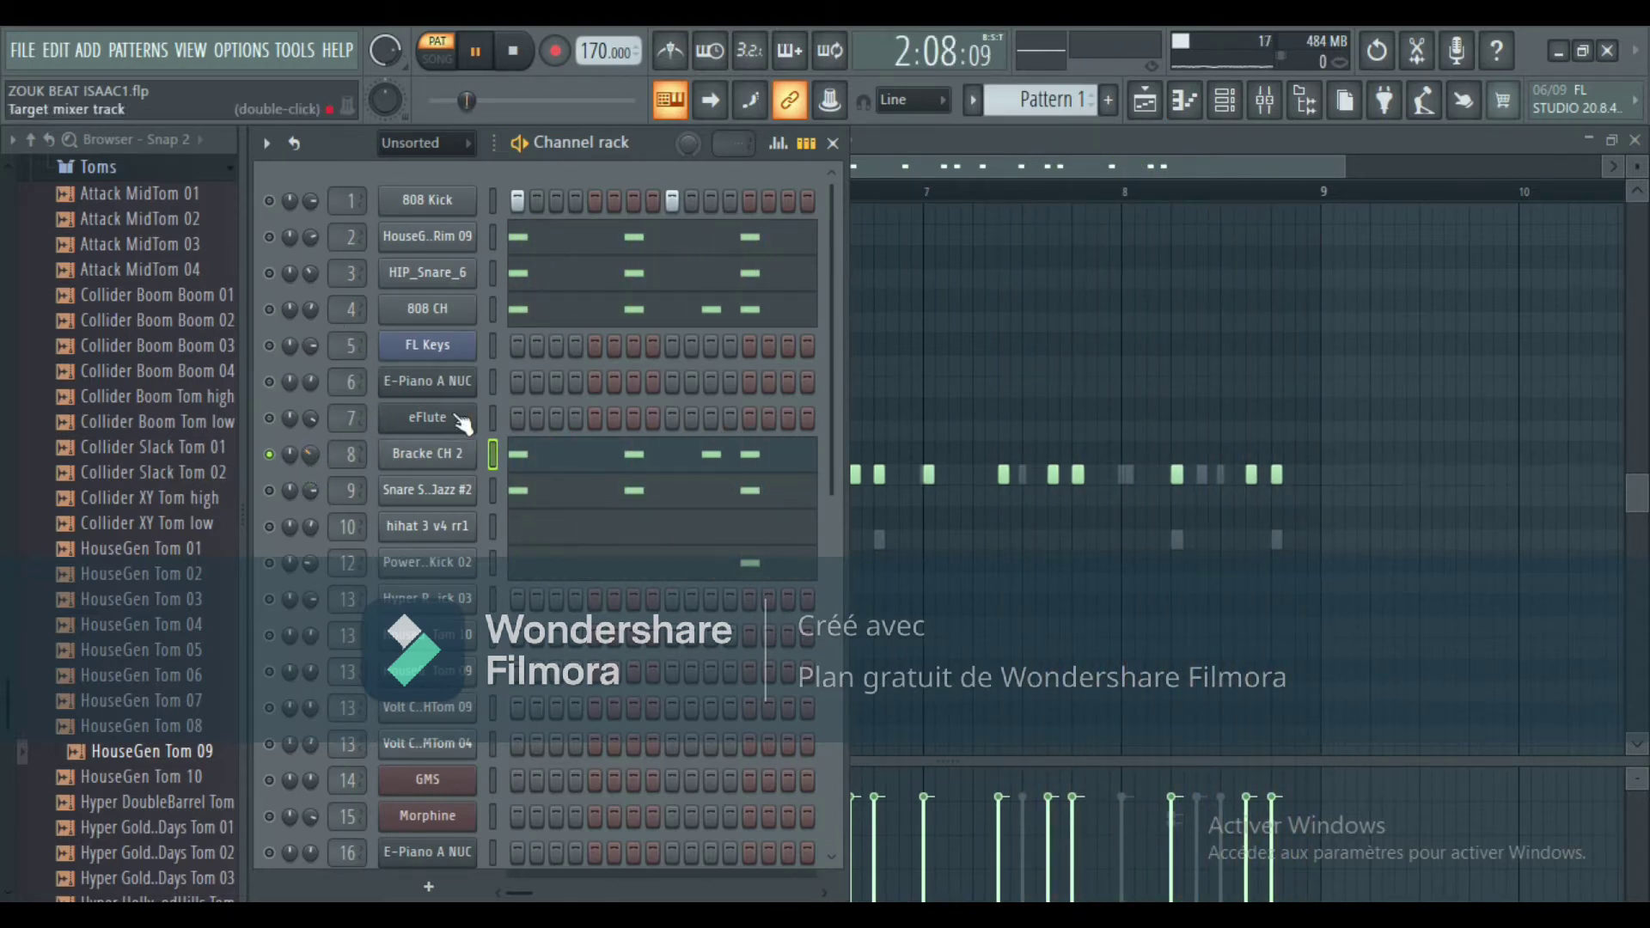
pyautogui.click(1151, 102)
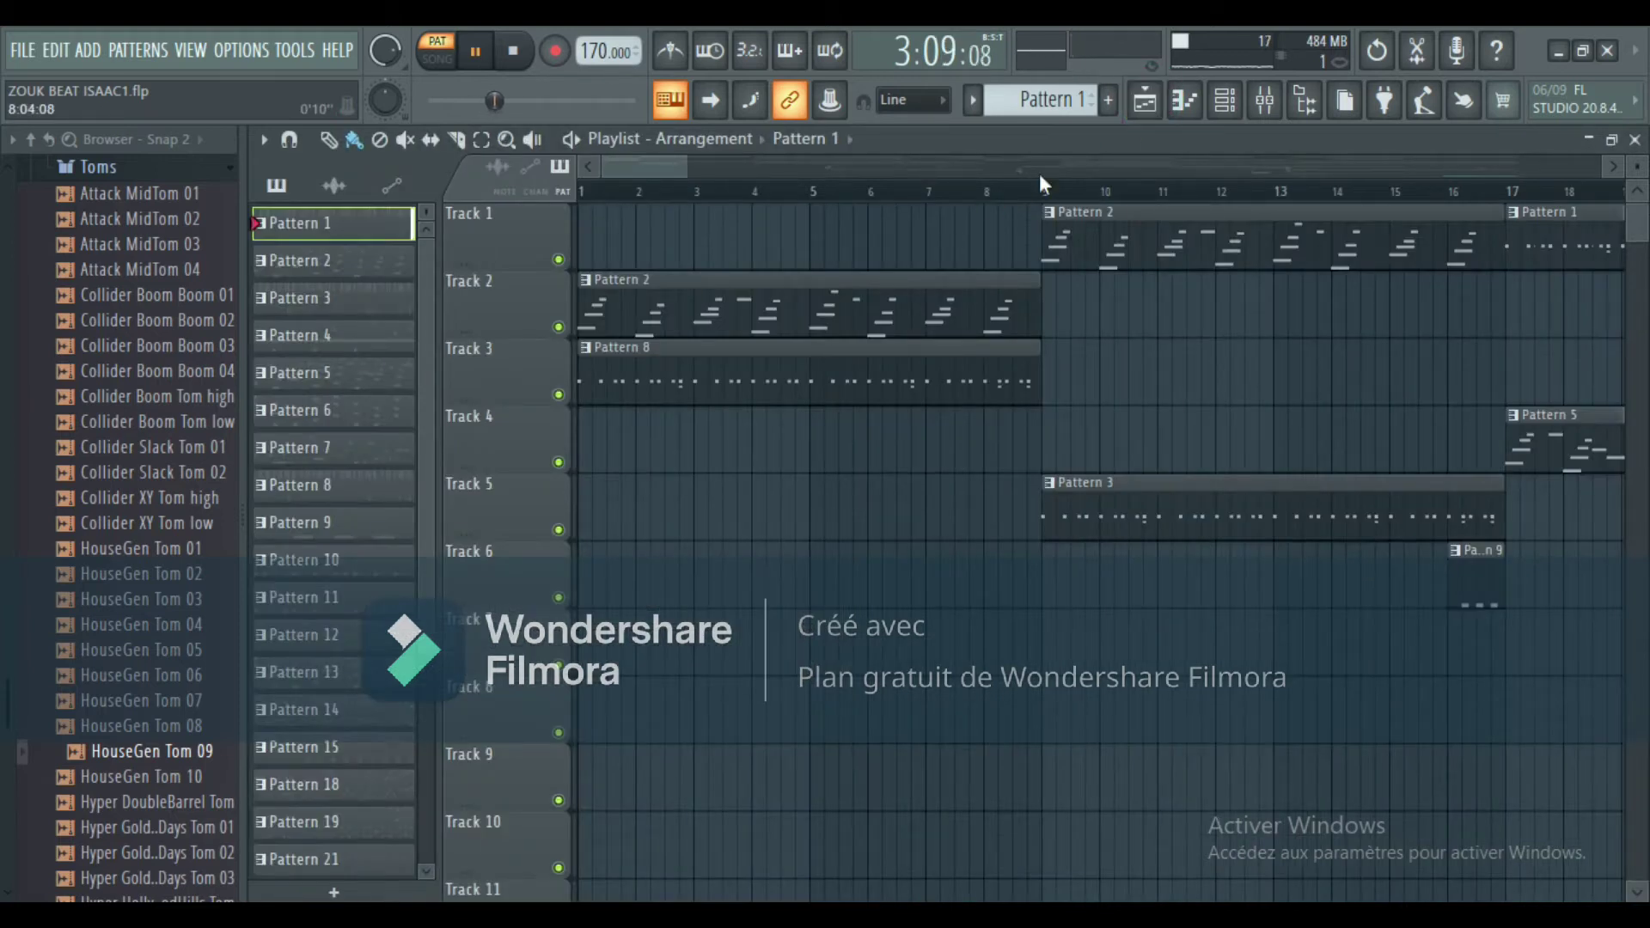
pyautogui.click(1213, 112)
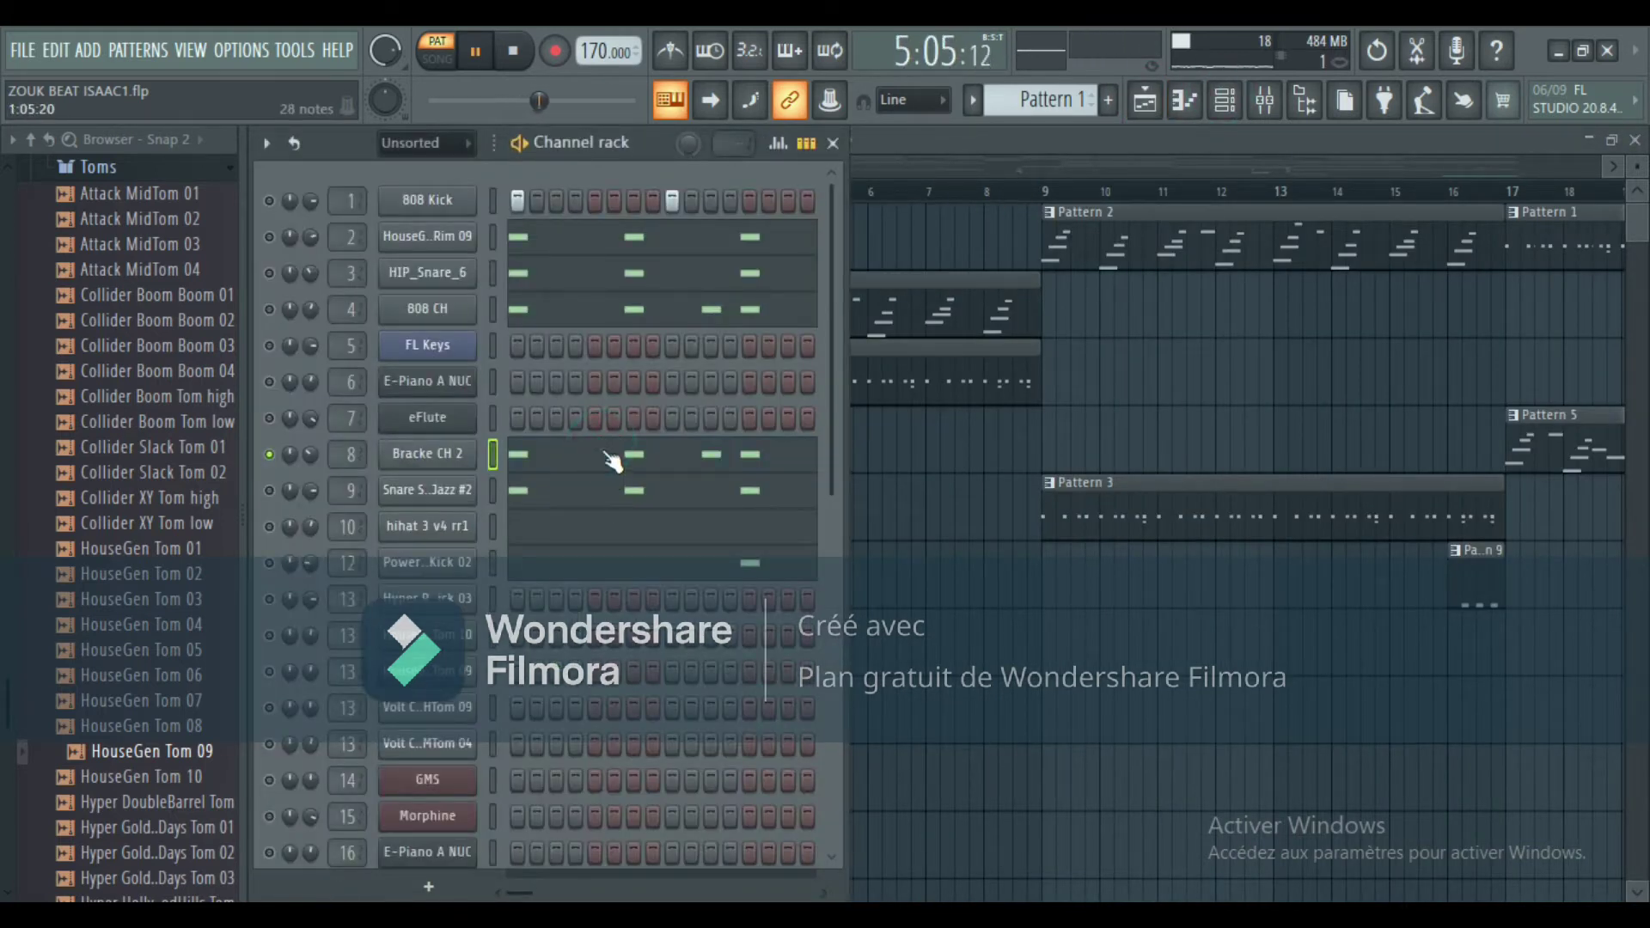
pyautogui.click(613, 462)
# Solo the Snare Side HQ Jazz #2 channel and examine its piano roll notes through to the pattern's end.
pyautogui.click(1224, 101)
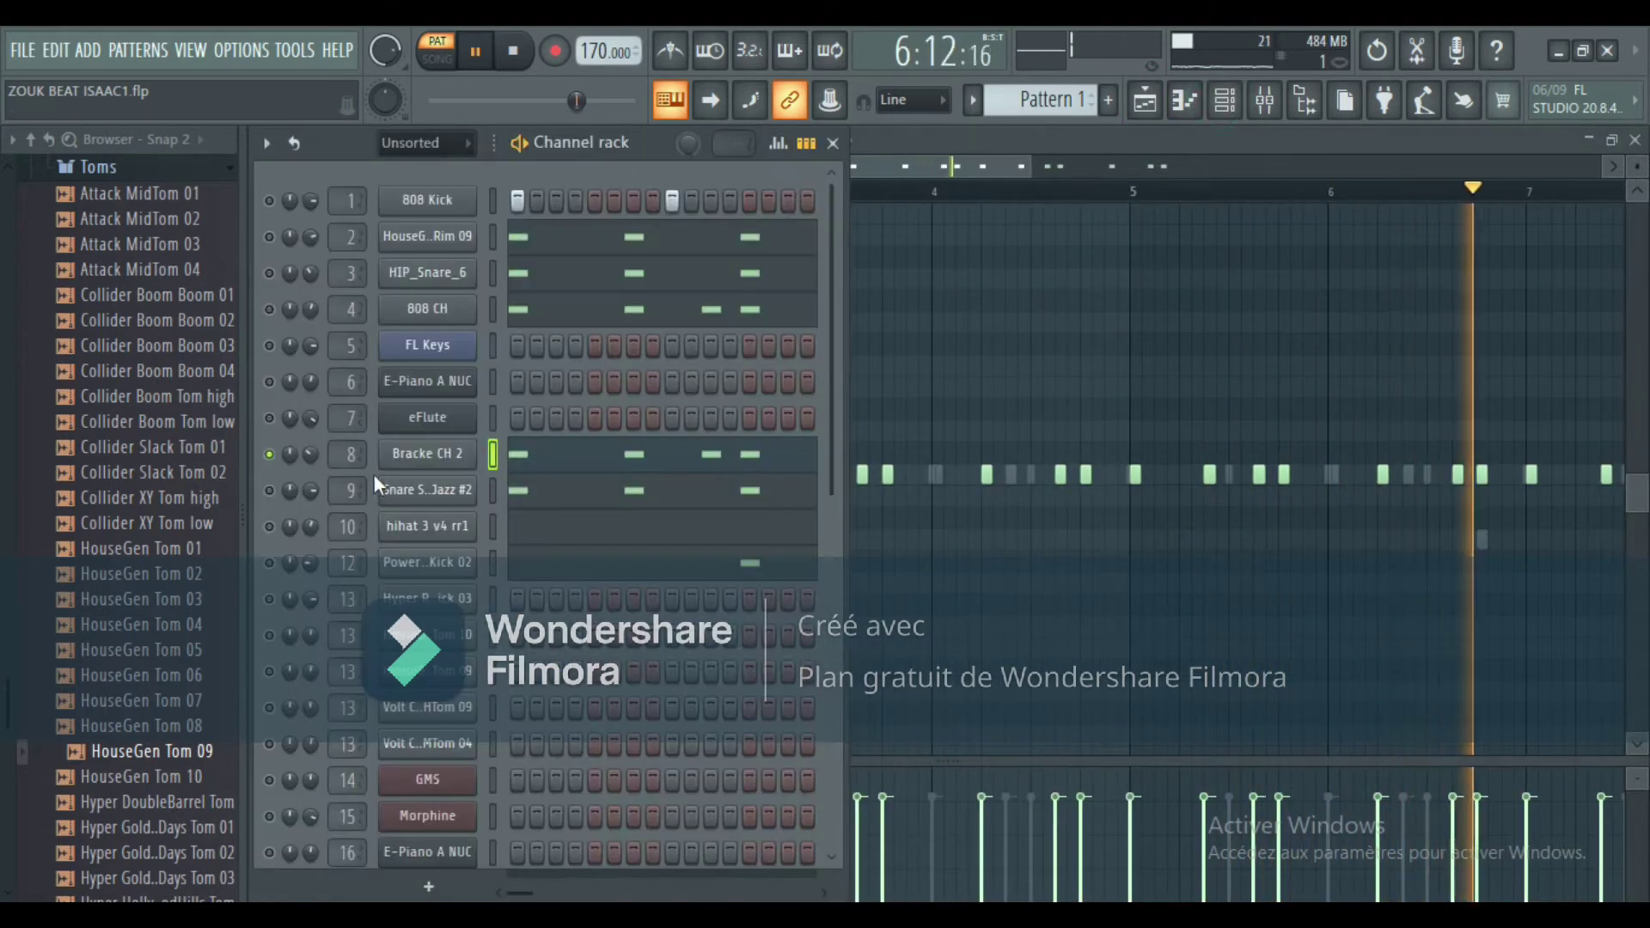
pyautogui.rightClick(269, 491)
pyautogui.click(302, 507)
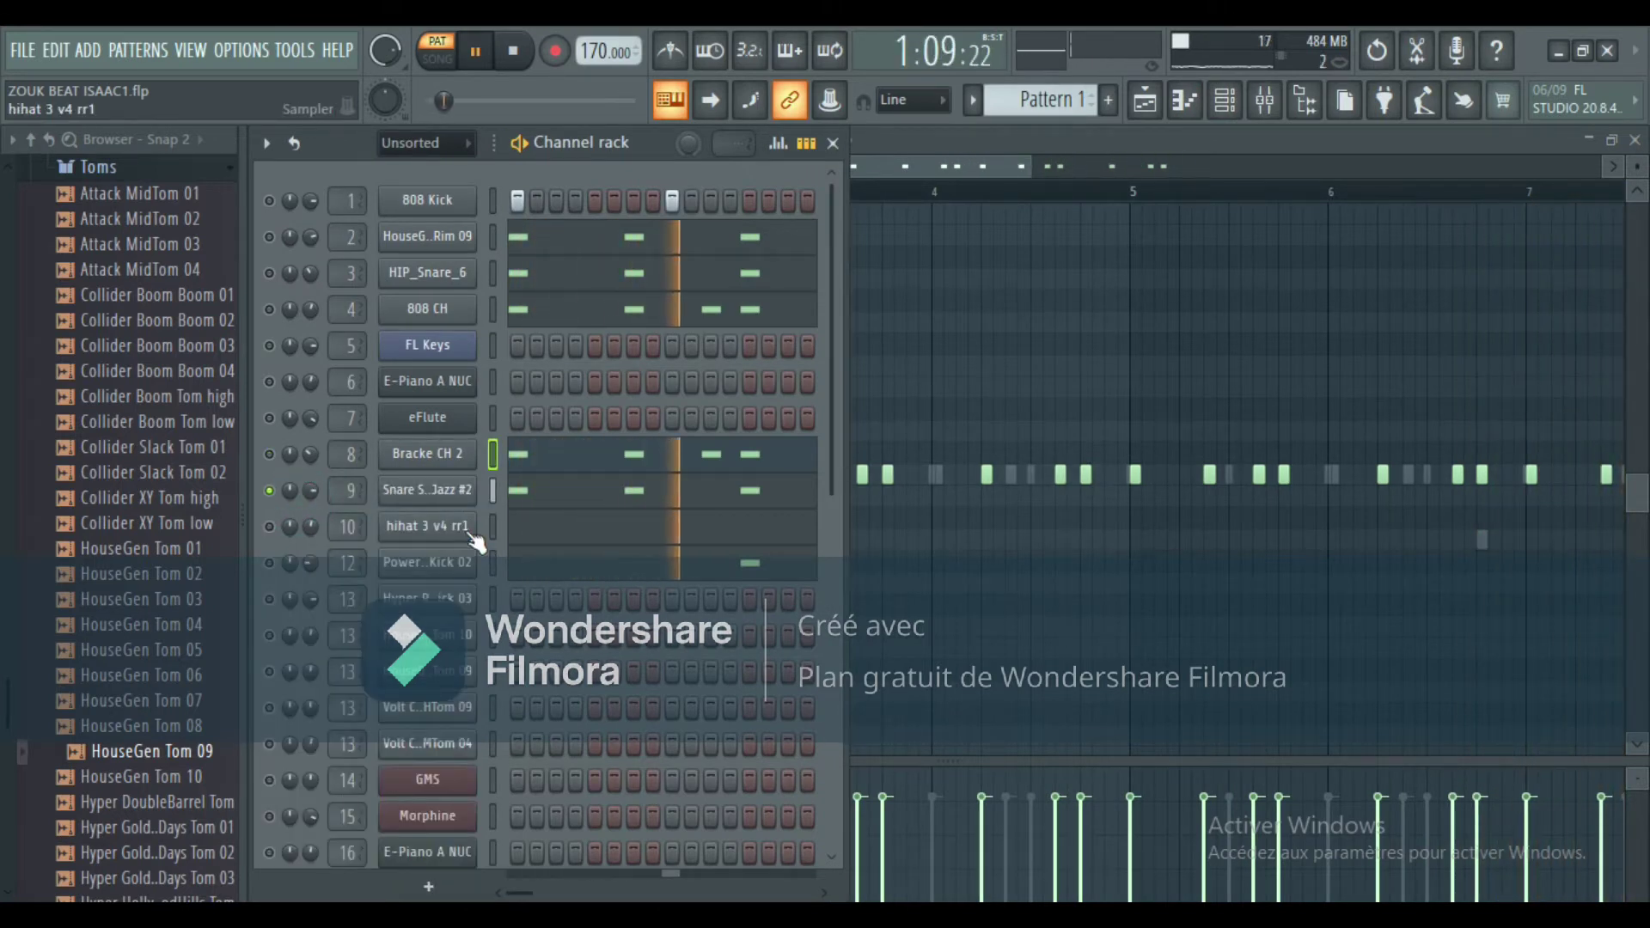
pyautogui.click(541, 506)
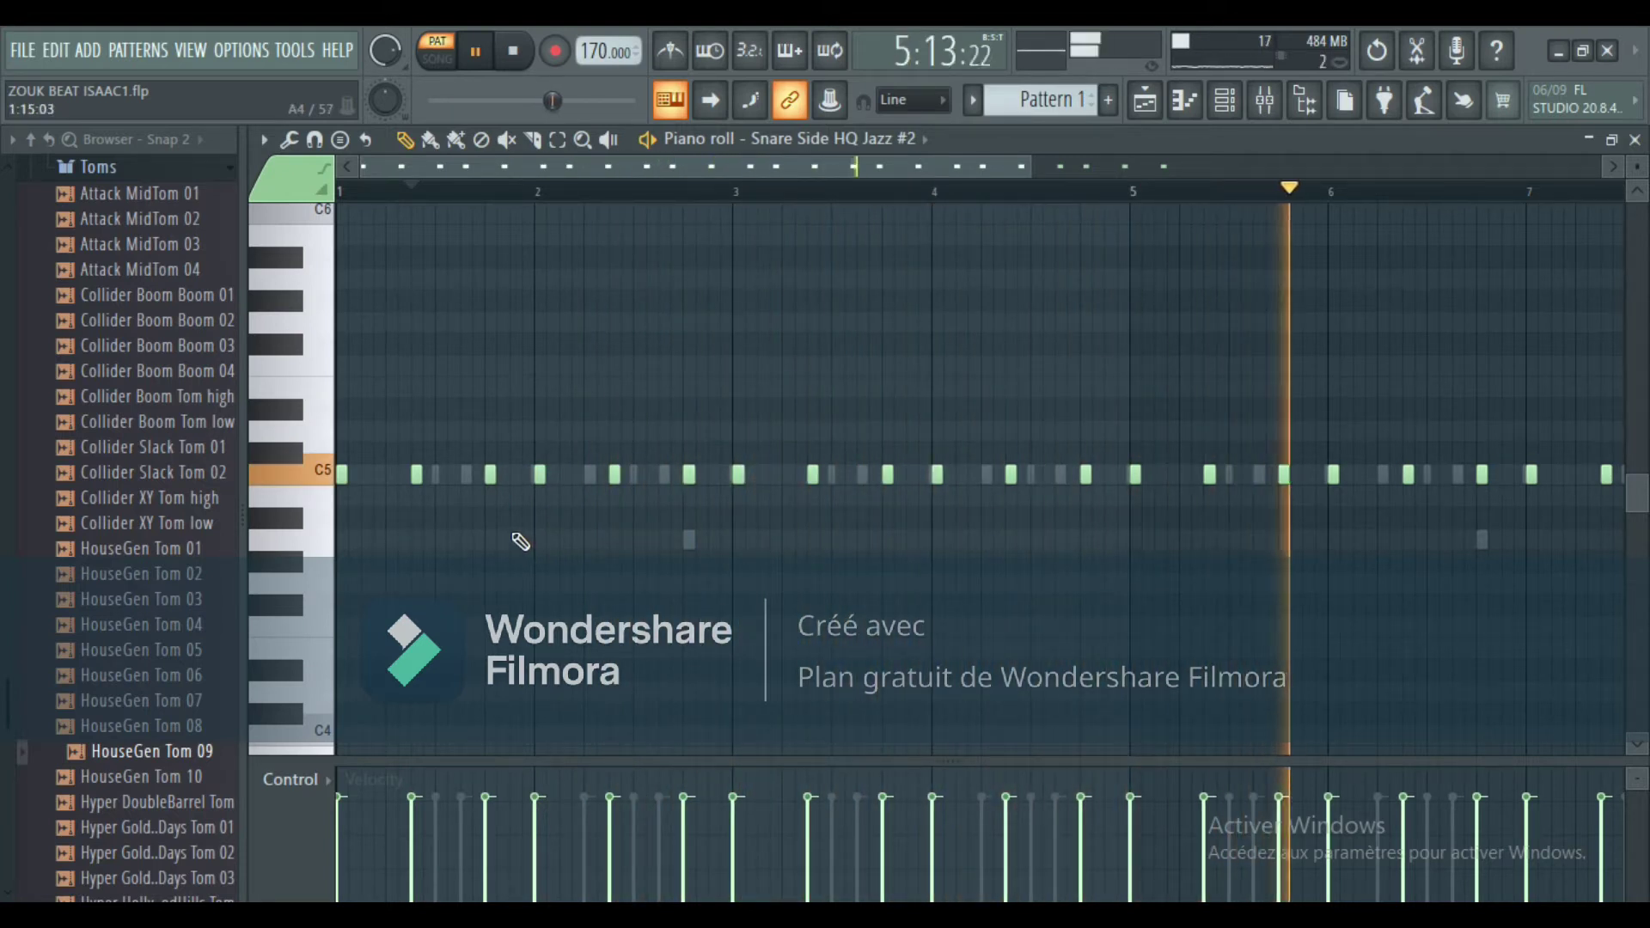
pyautogui.moveTo(839, 162); pyautogui.dragTo(1101, 141)
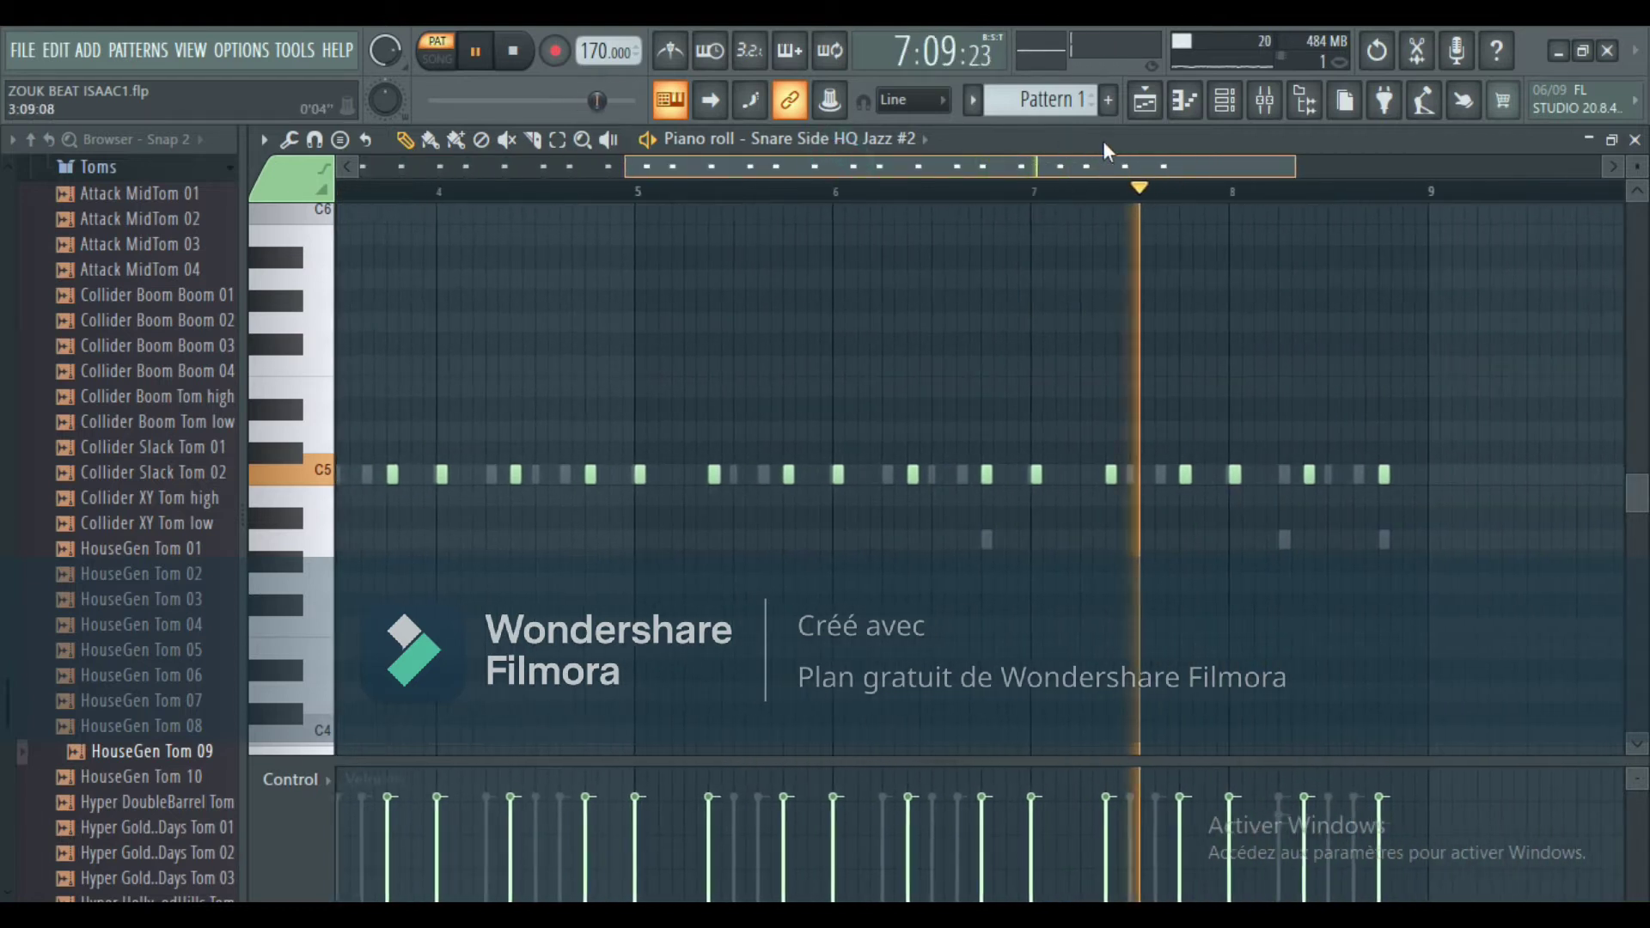
# Solo the hihat 3 v4 rr1 channel and open its Pattern 1 notes in the piano roll.
pyautogui.click(1224, 99)
pyautogui.rightClick(281, 540)
pyautogui.click(339, 499)
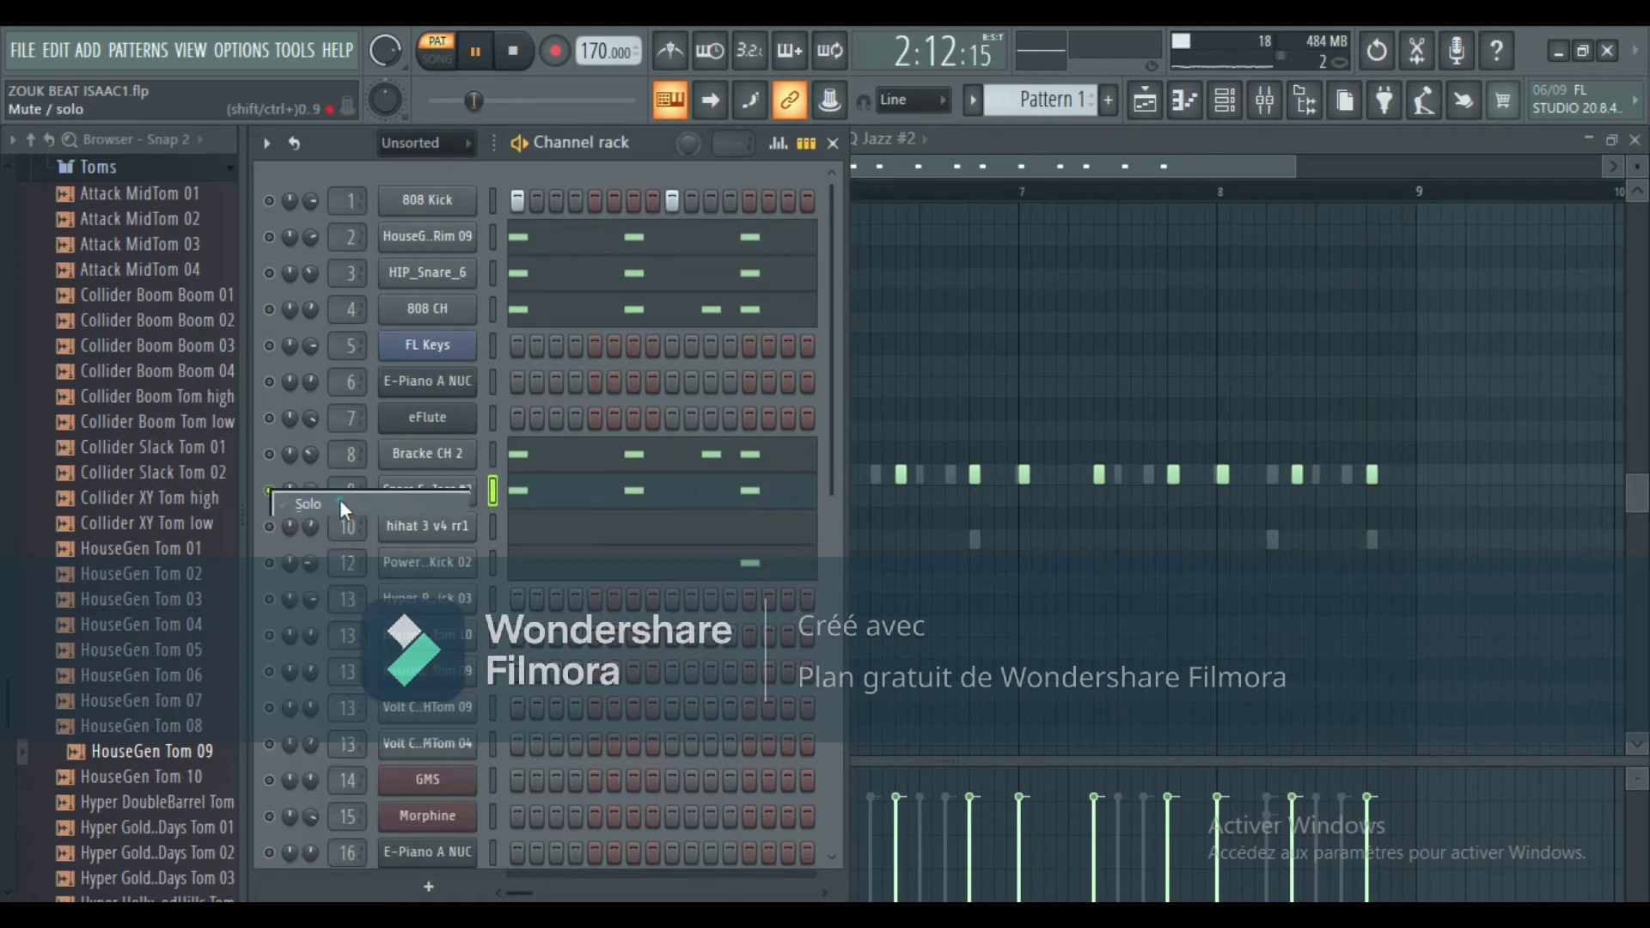
pyautogui.click(570, 536)
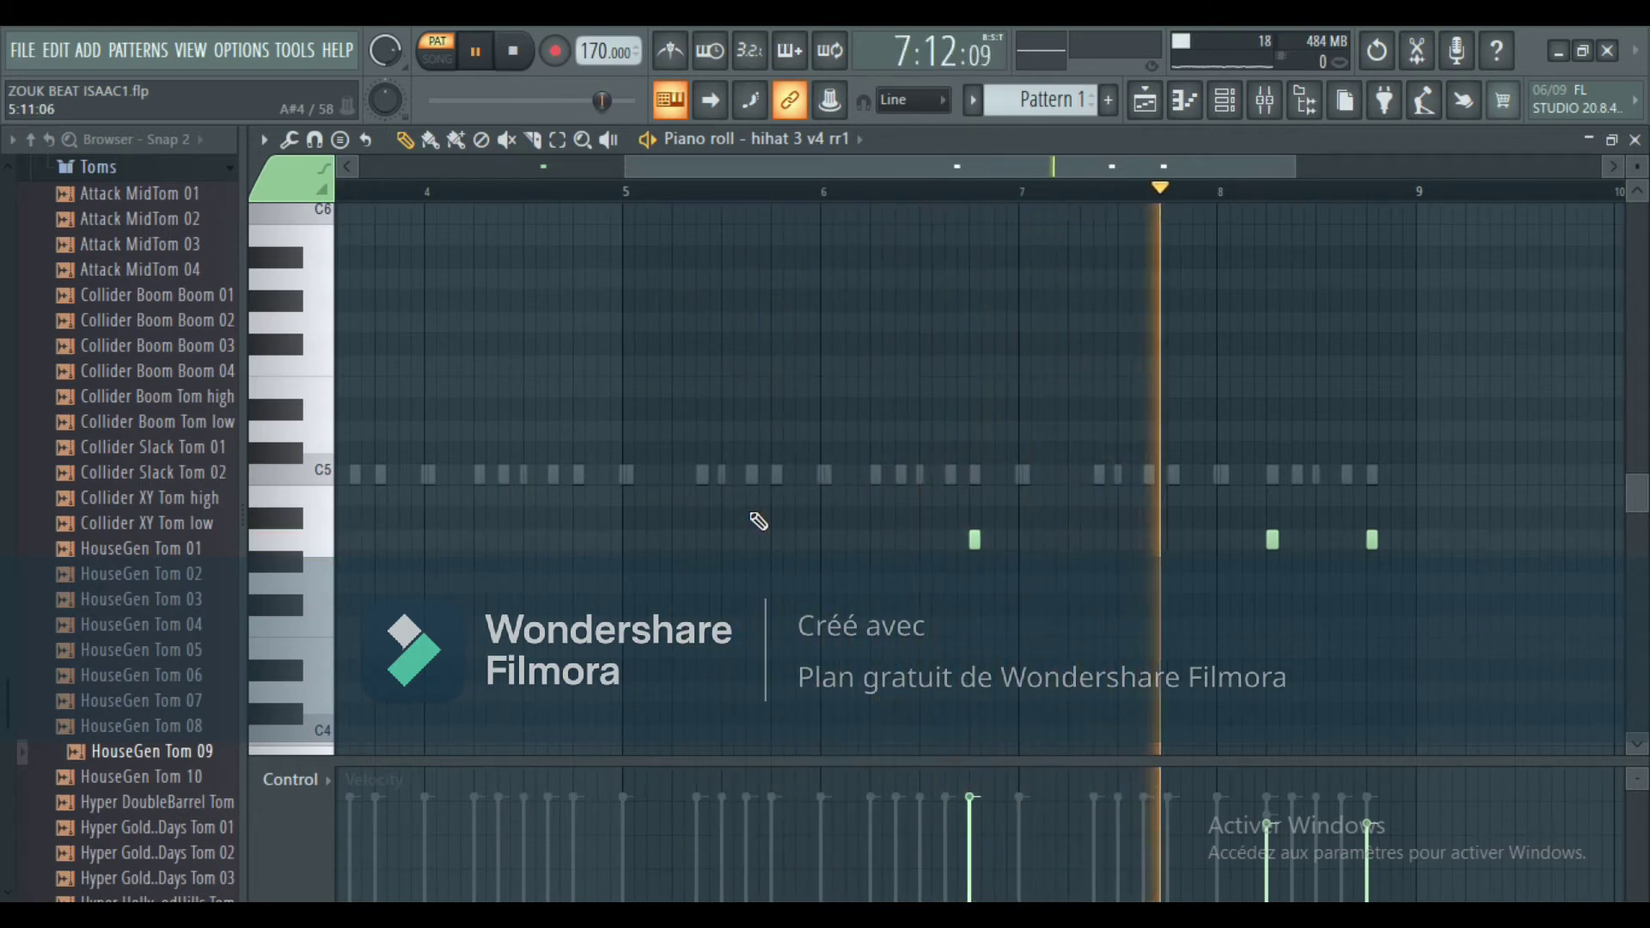
# Solo the Power LongKick 02 channel and open its Pattern 1 notes in the piano roll.
pyautogui.click(1226, 101)
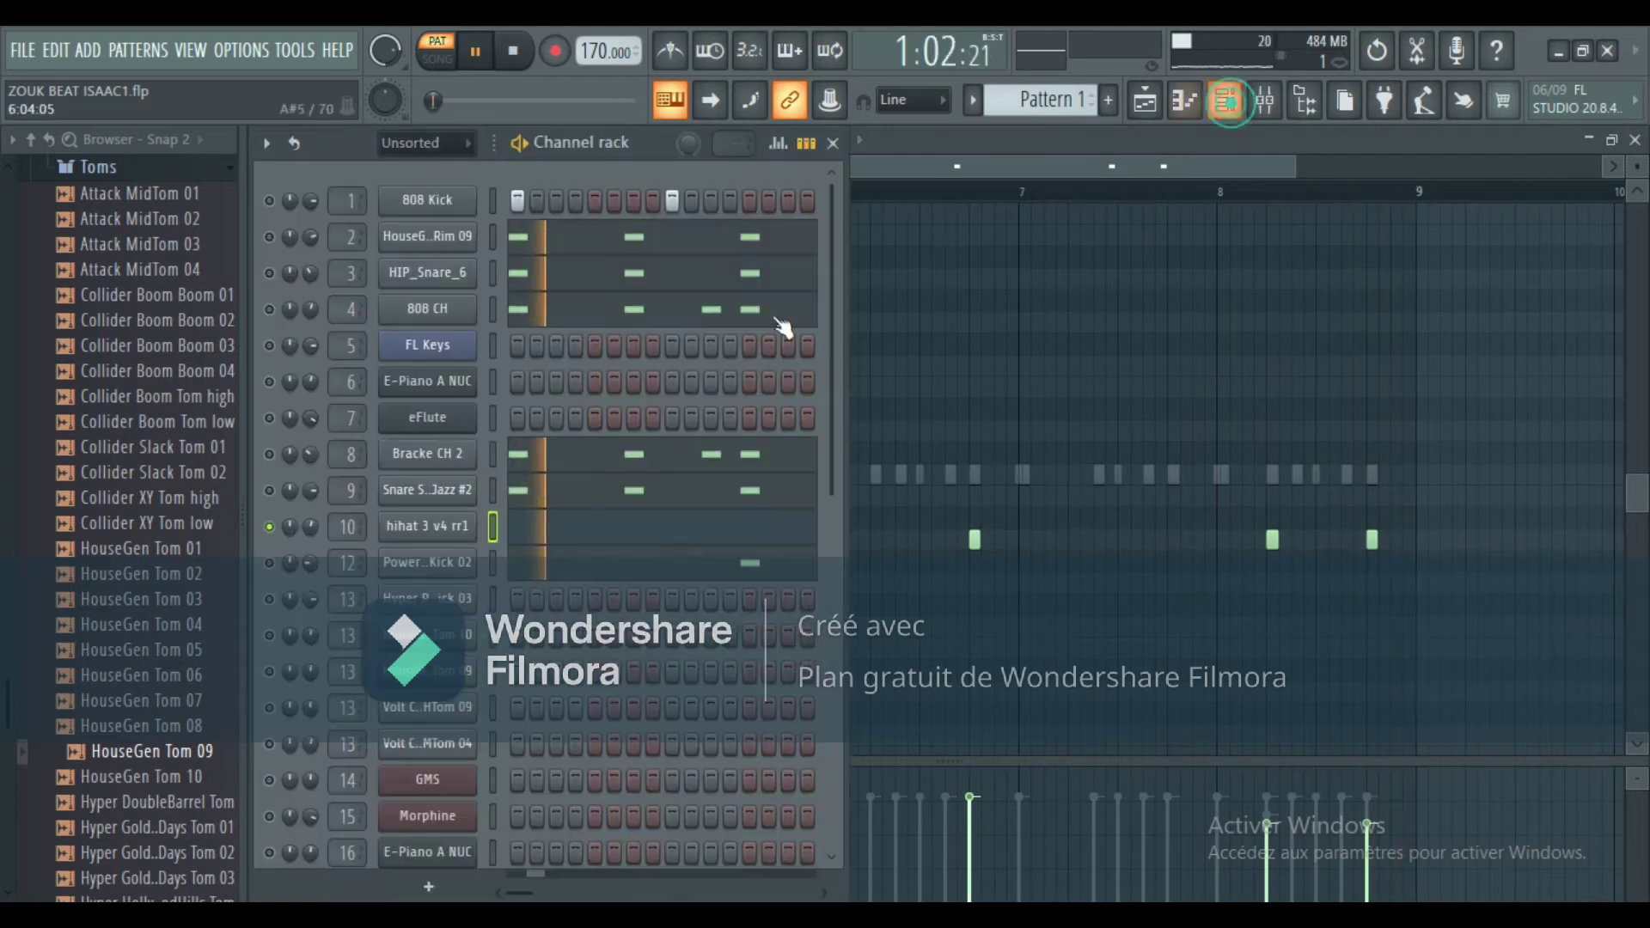
pyautogui.rightClick(270, 564)
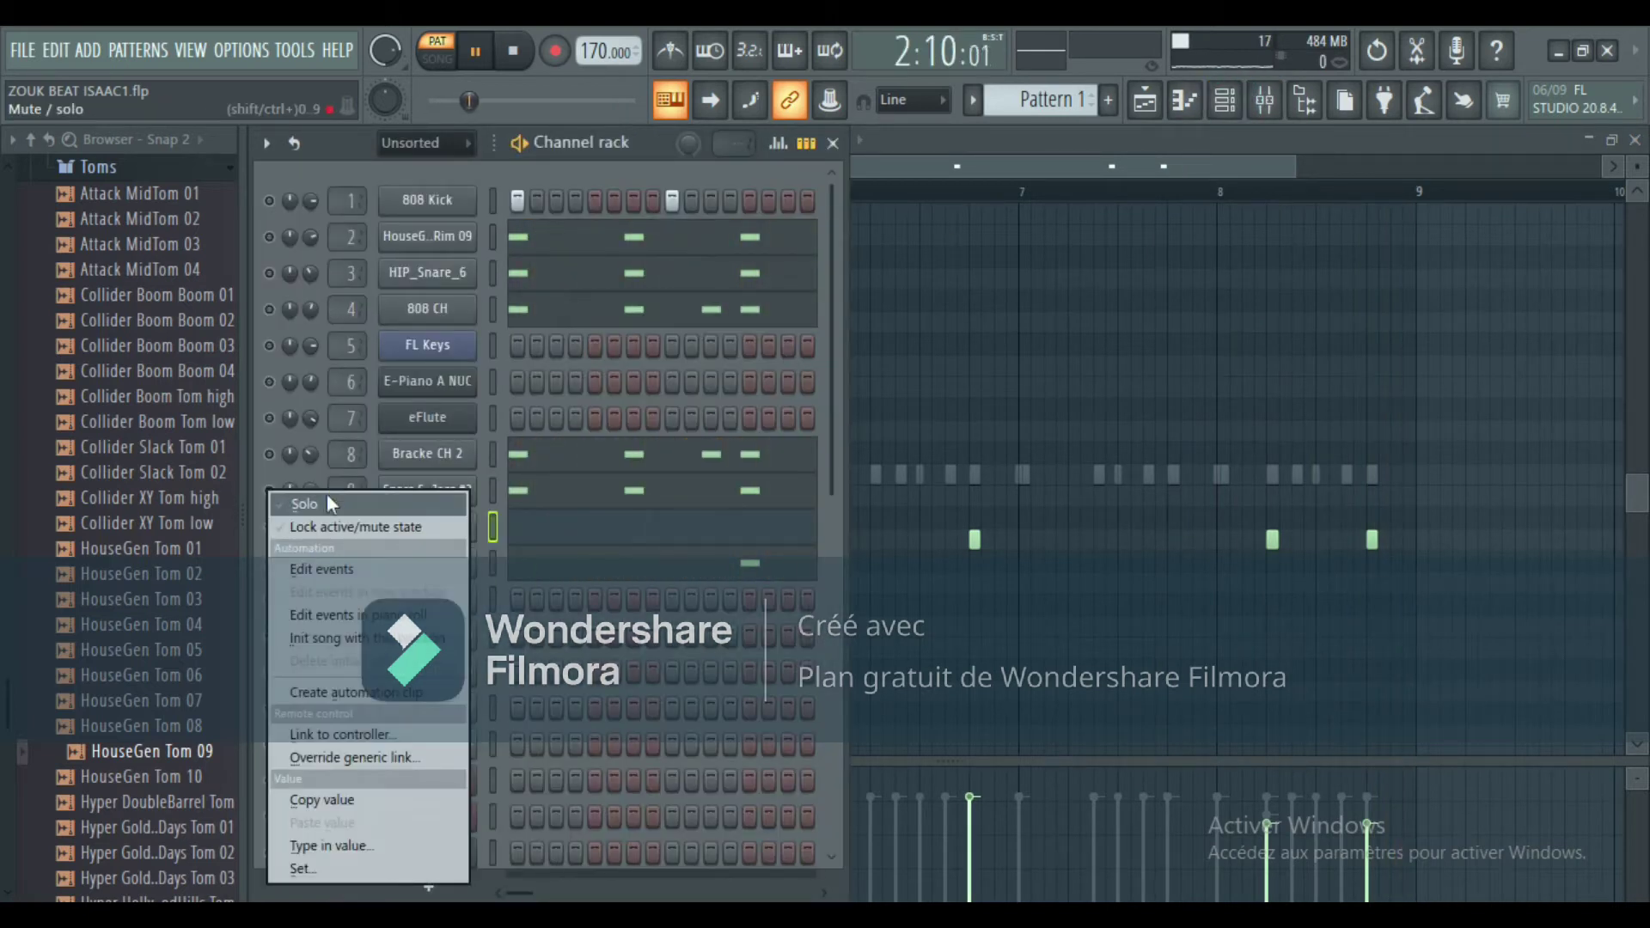
pyautogui.click(327, 497)
pyautogui.click(617, 567)
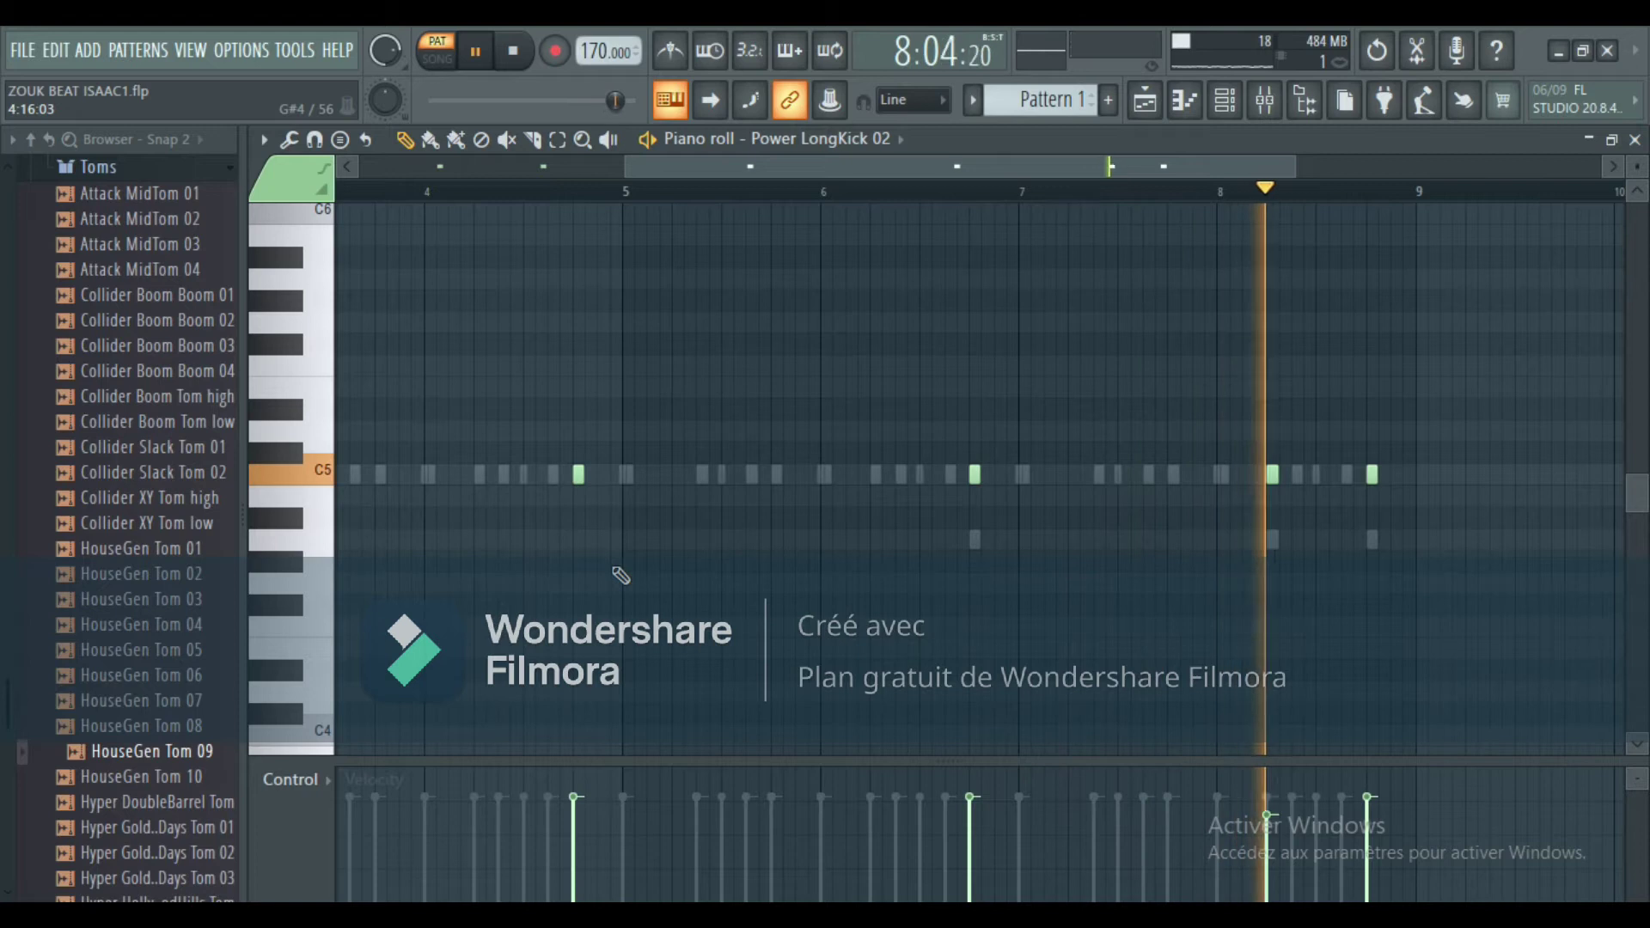
# Solo the HouseGen Tom 09 #2 channel and open its Pattern 1 notes in the piano roll.
pyautogui.click(1227, 101)
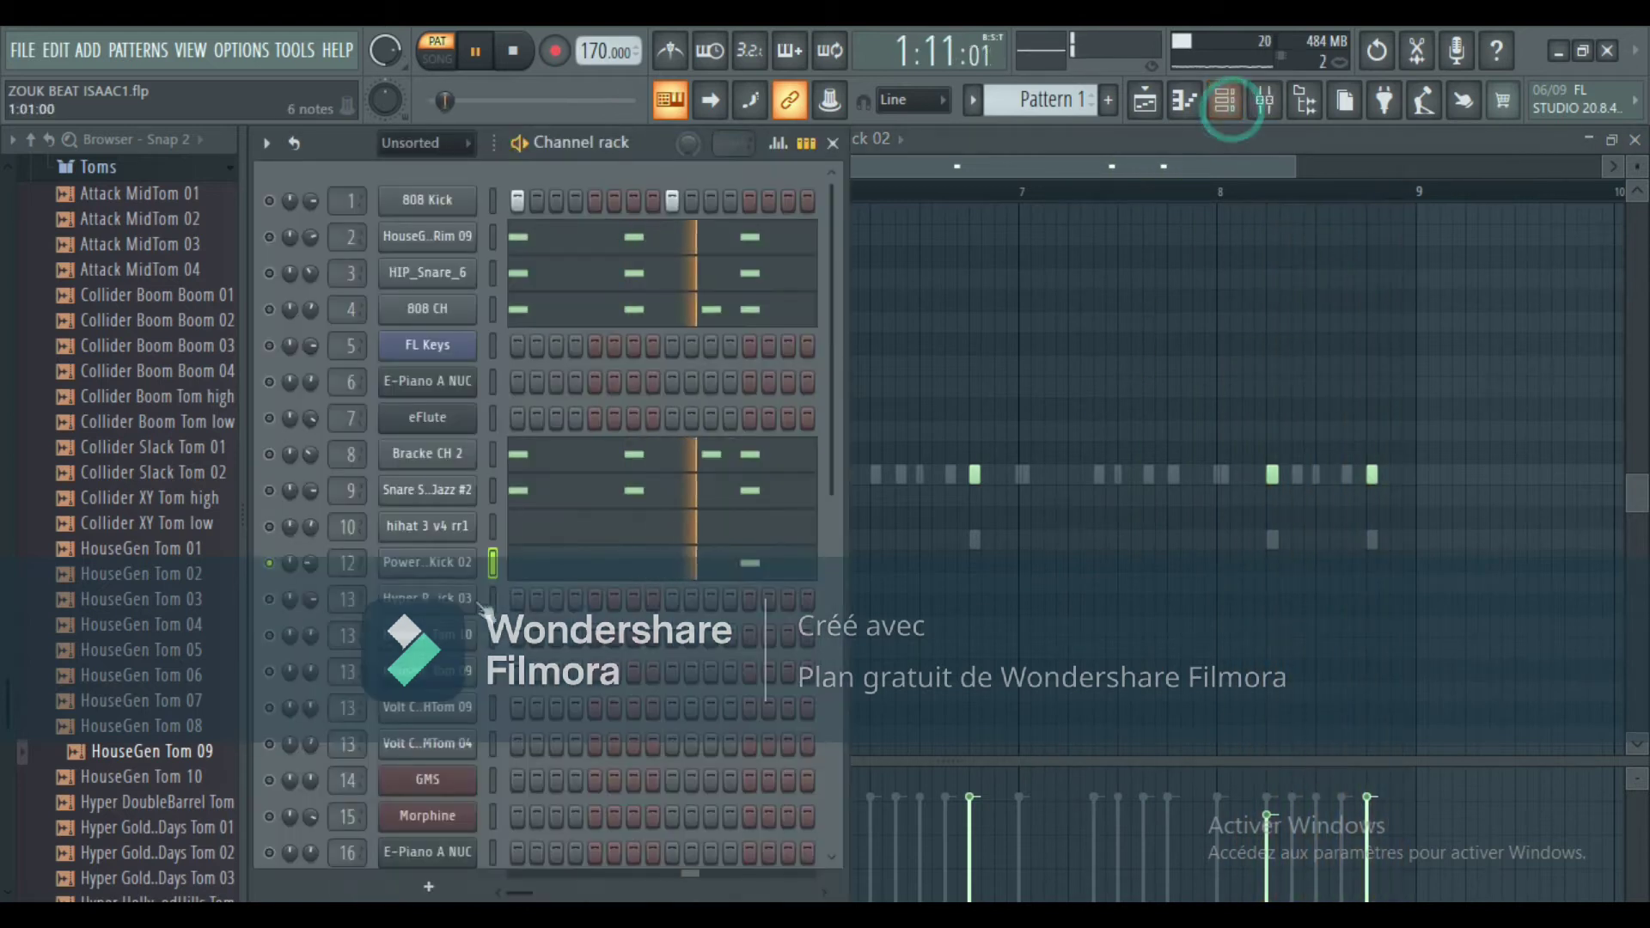
pyautogui.scroll(-6, 339, 627)
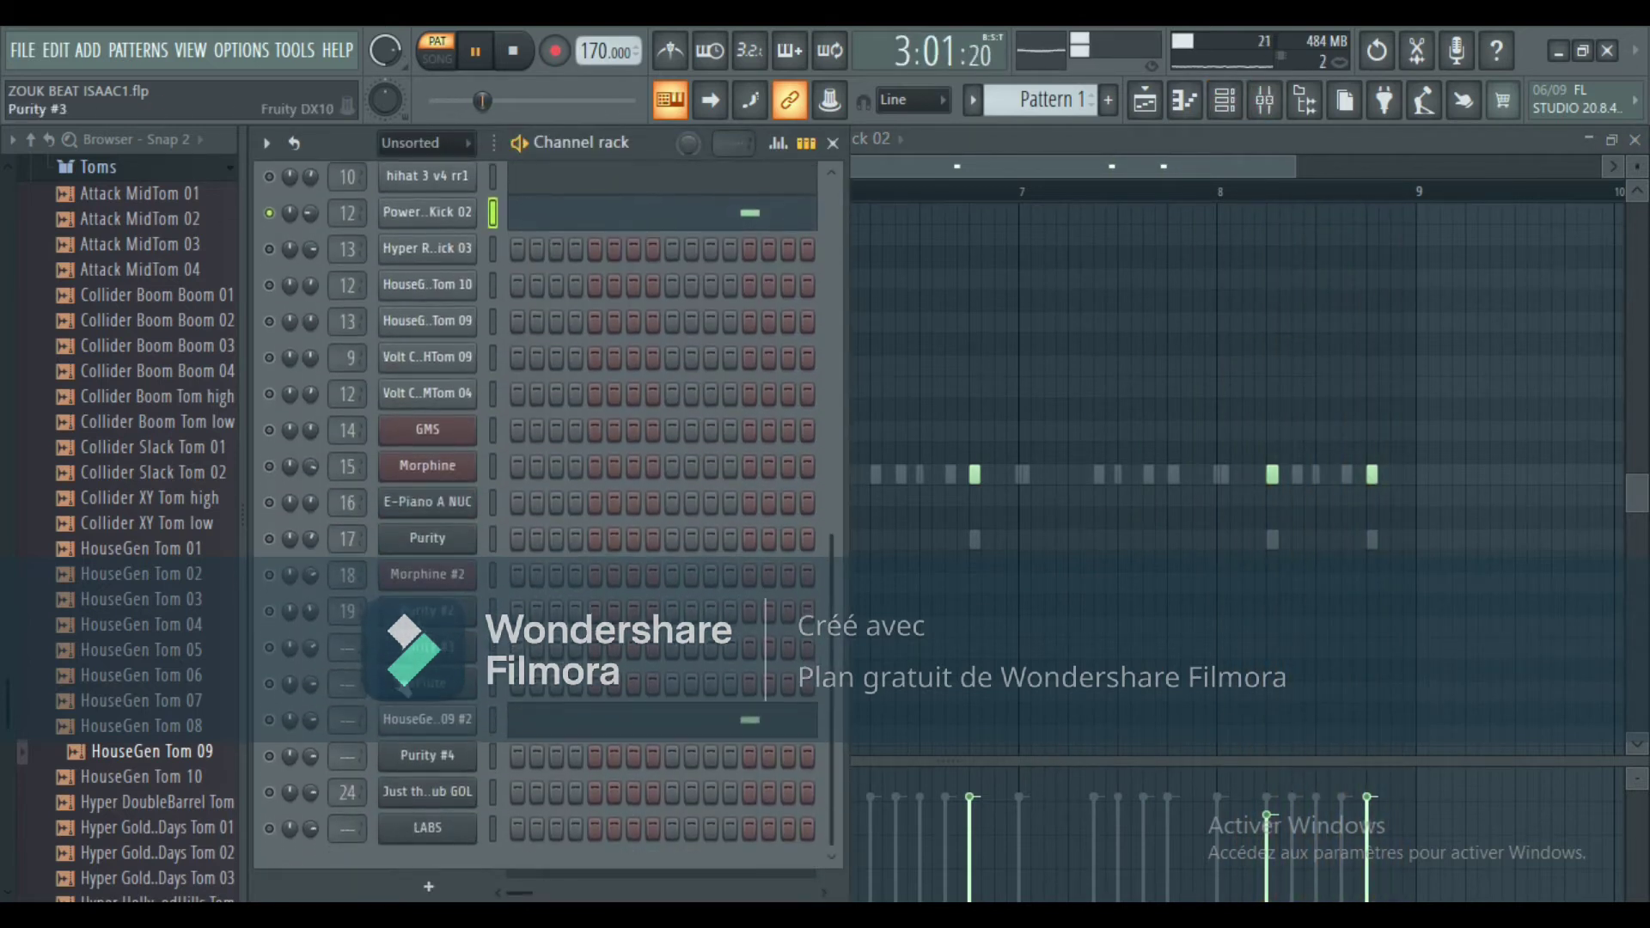
pyautogui.rightClick(270, 722)
pyautogui.click(352, 507)
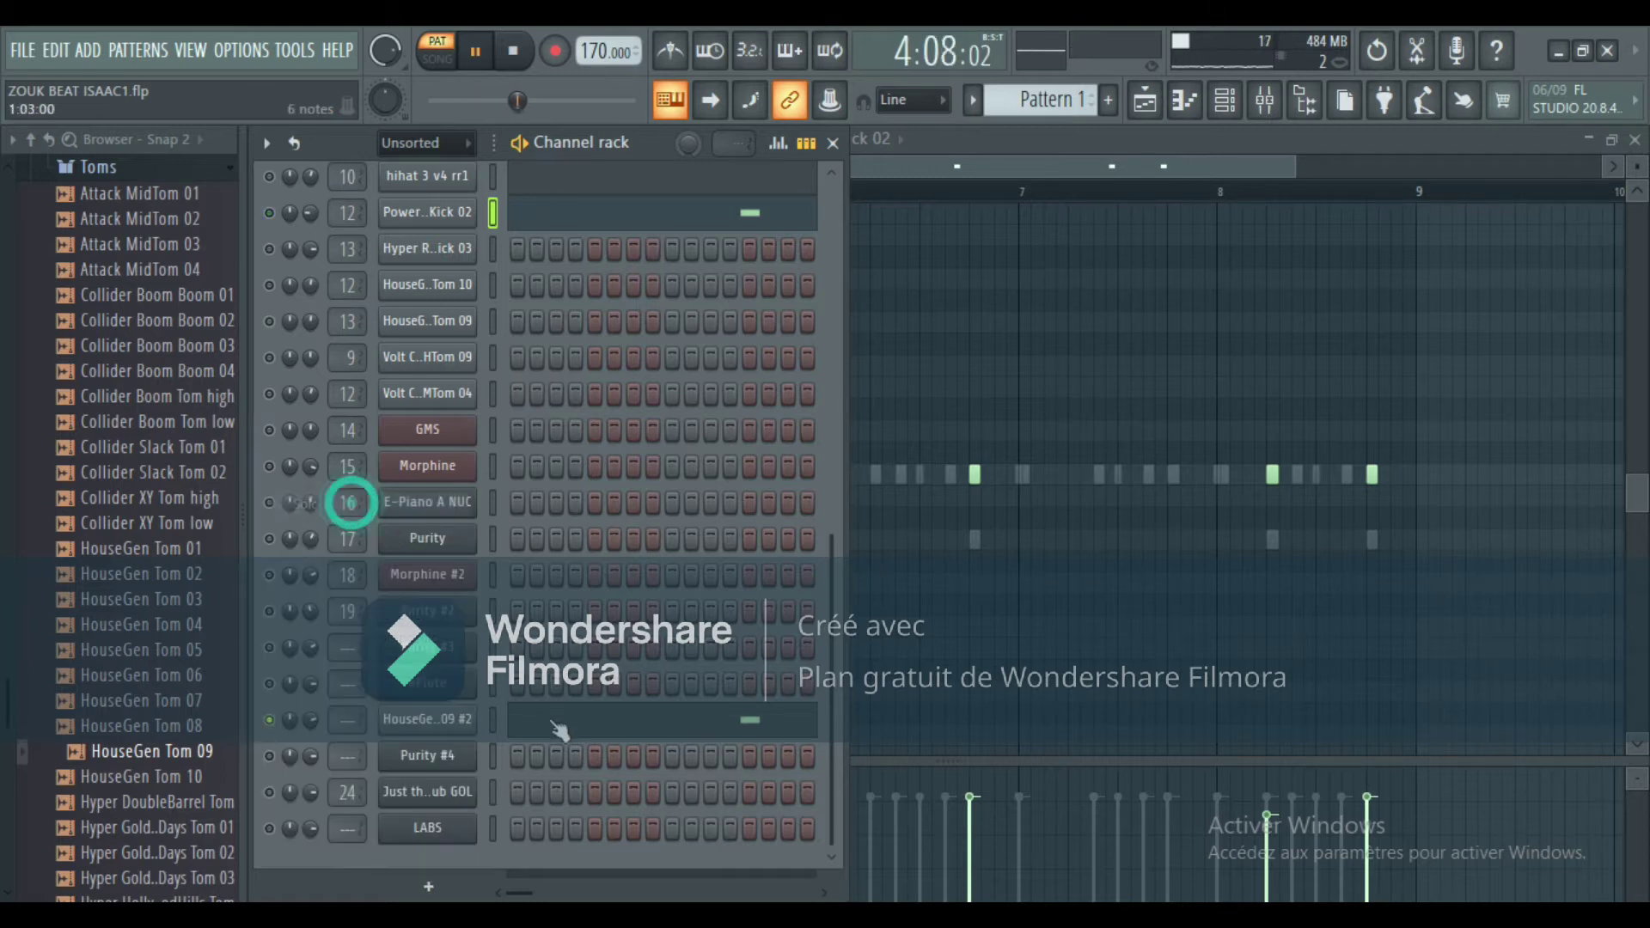
pyautogui.click(569, 728)
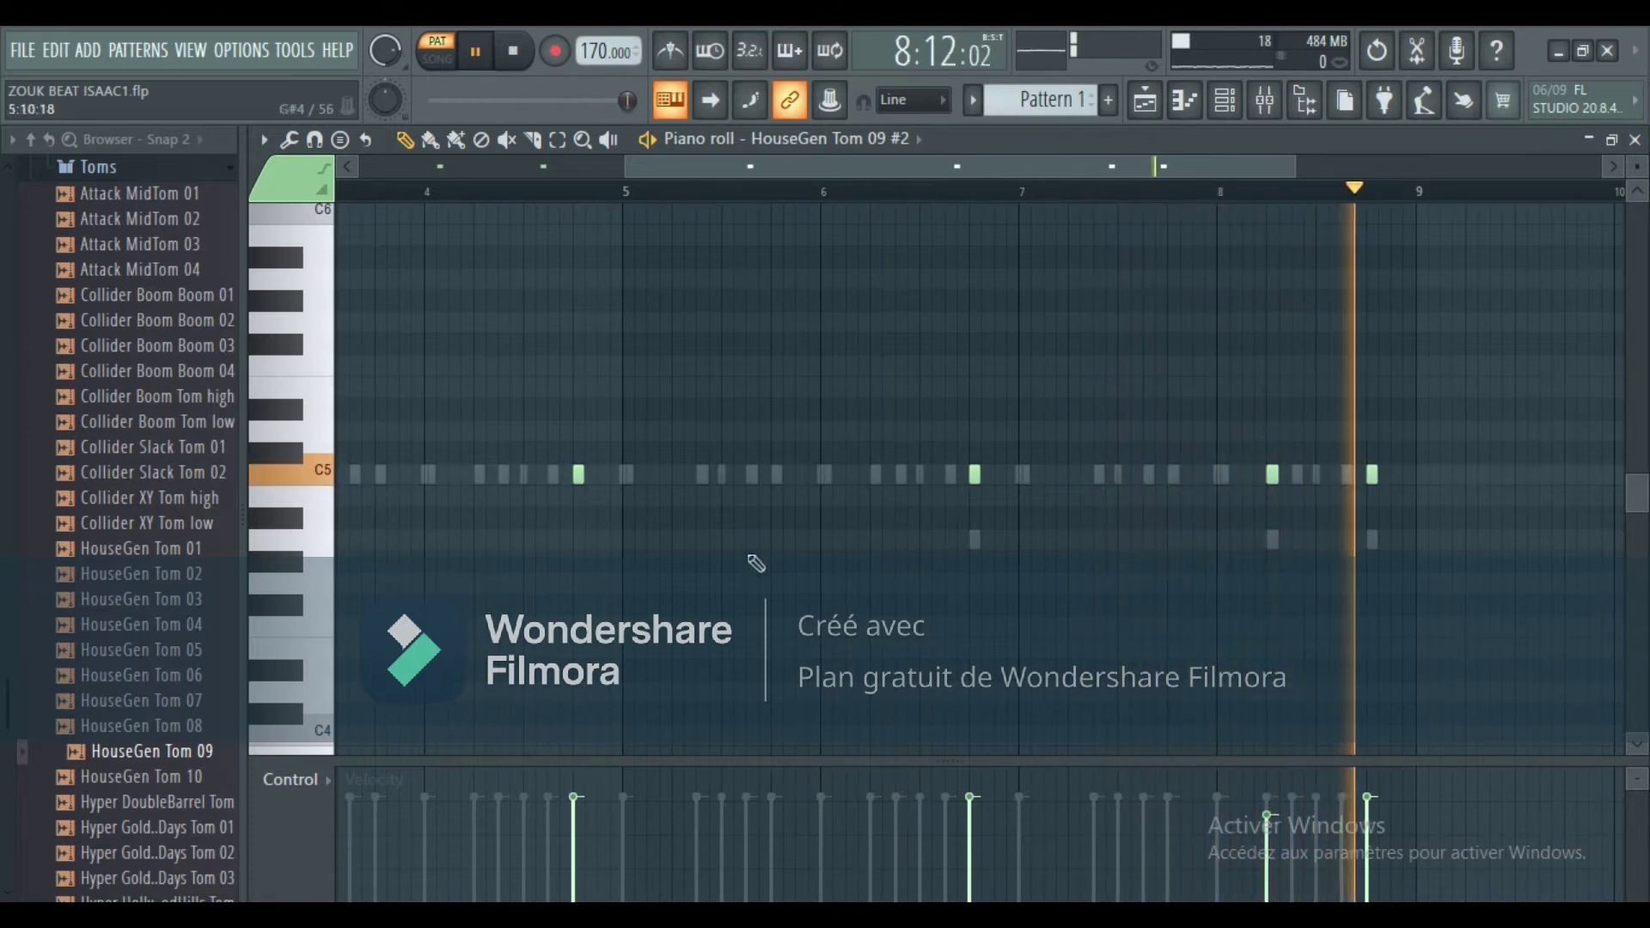
pyautogui.click(1227, 112)
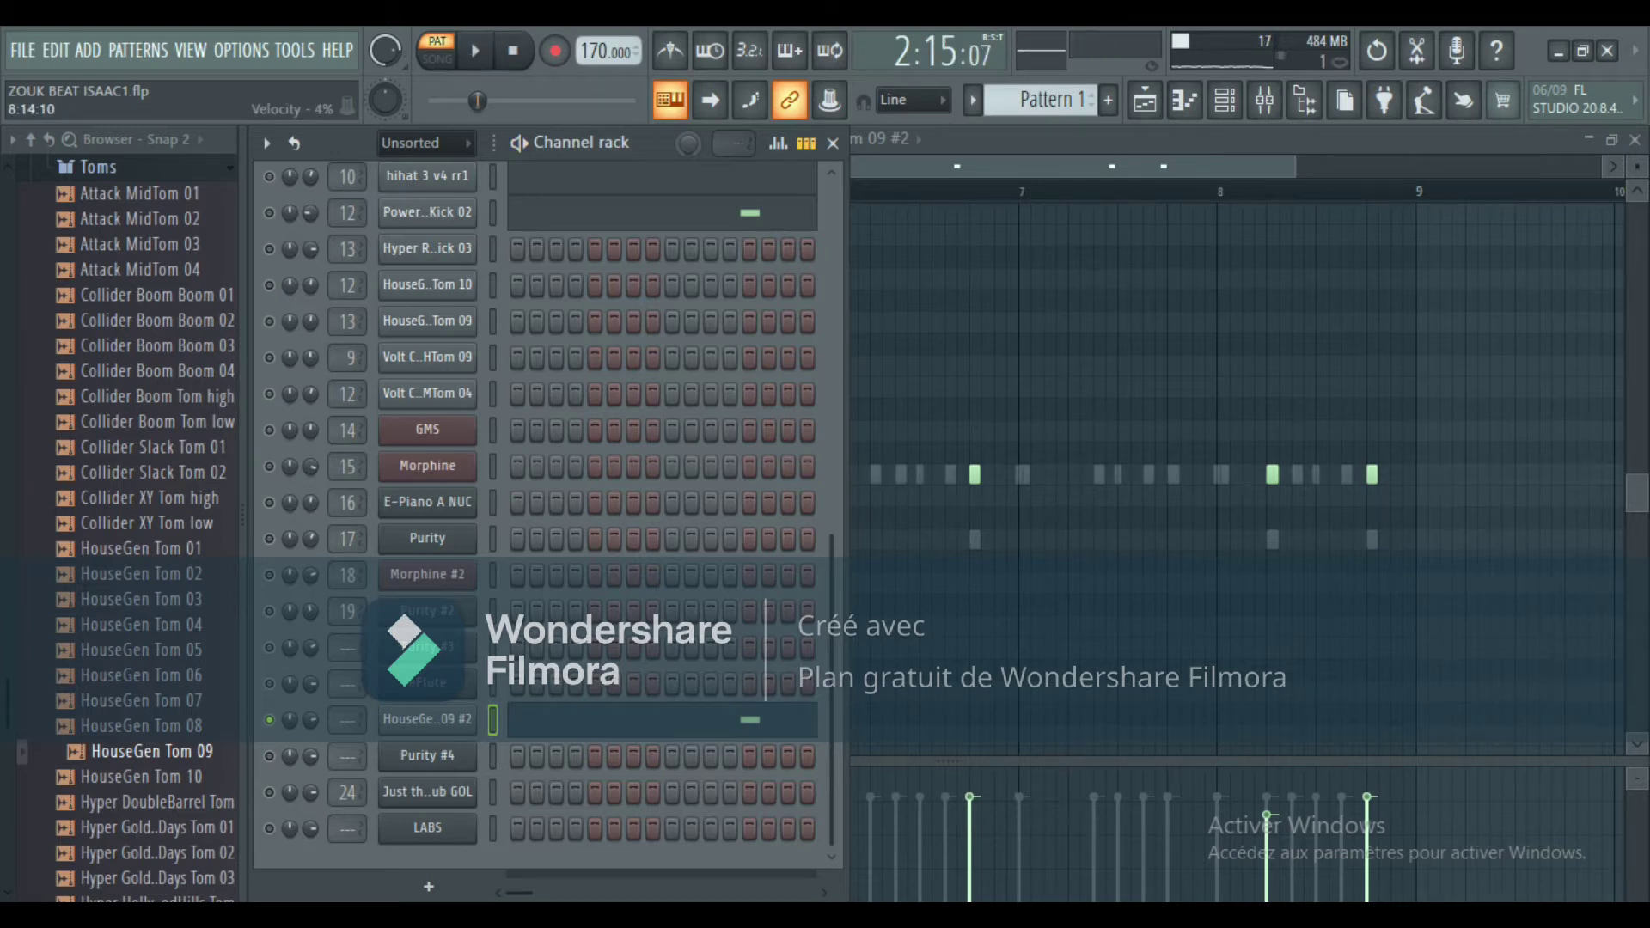
pyautogui.click(1327, 915)
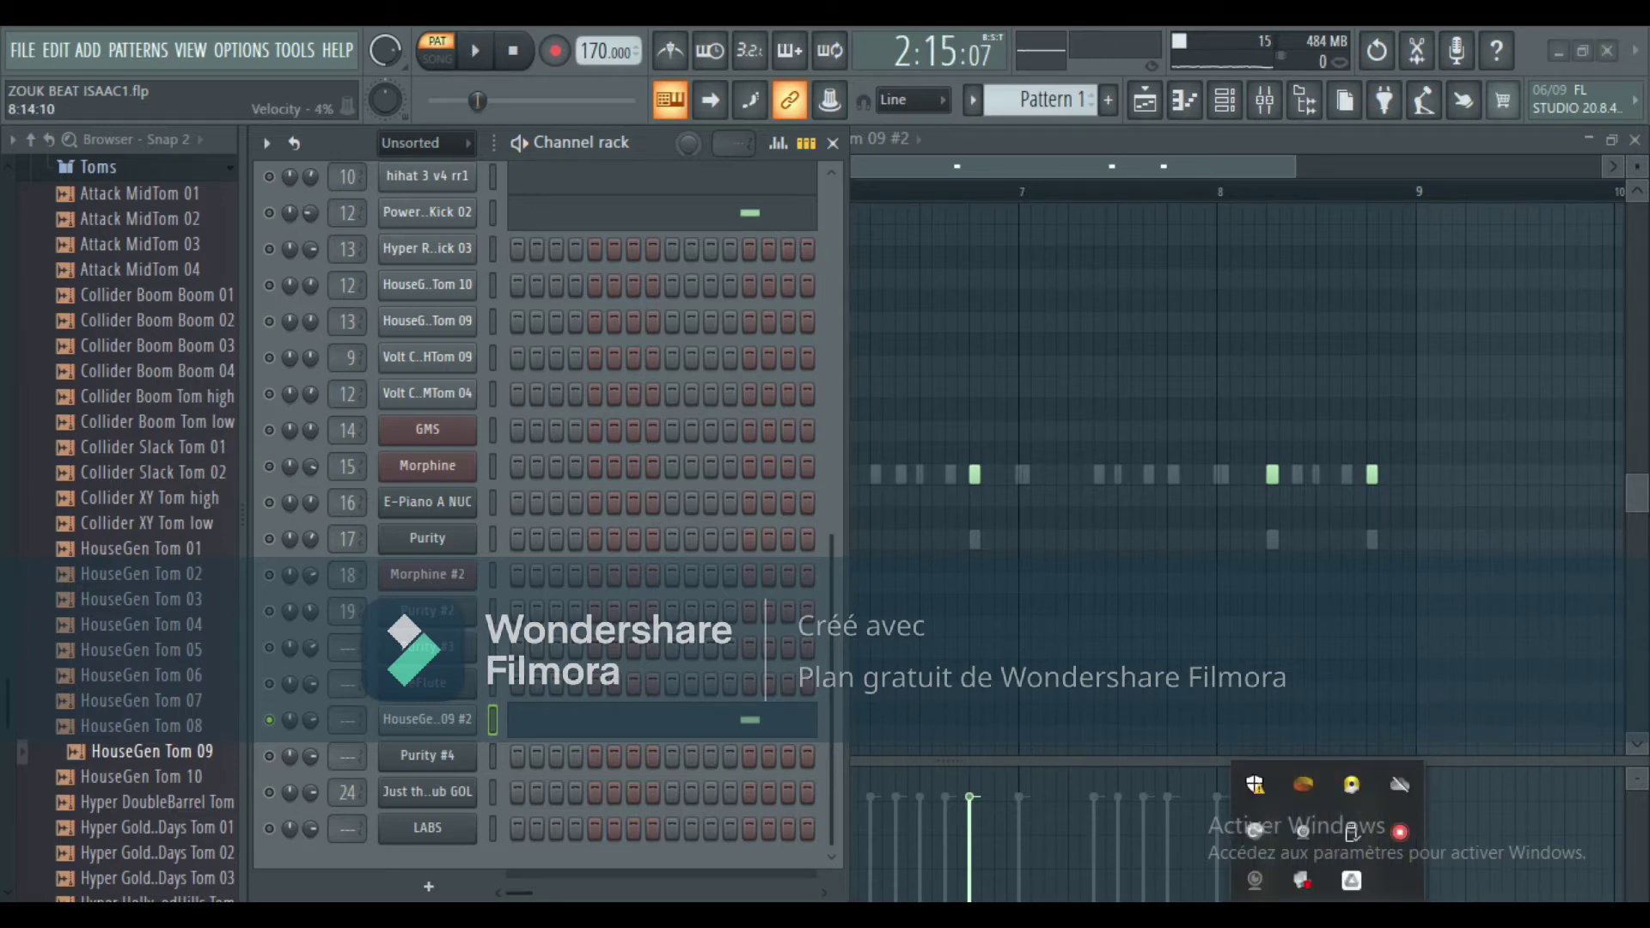
pyautogui.rightClick(1383, 837)
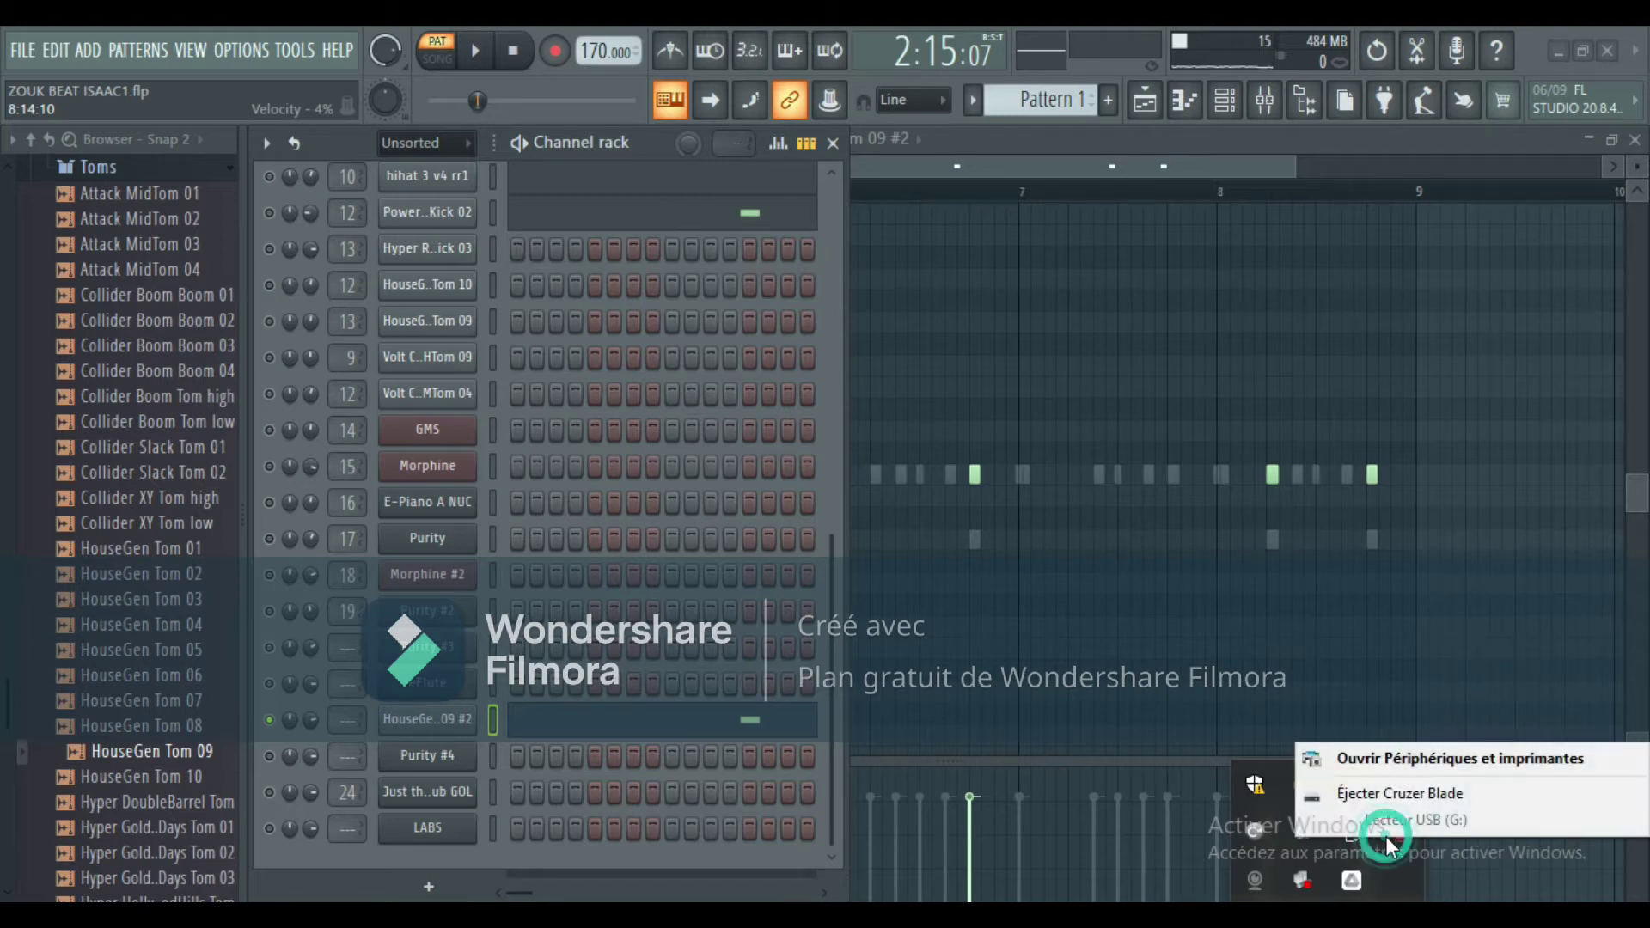
pyautogui.click(1255, 814)
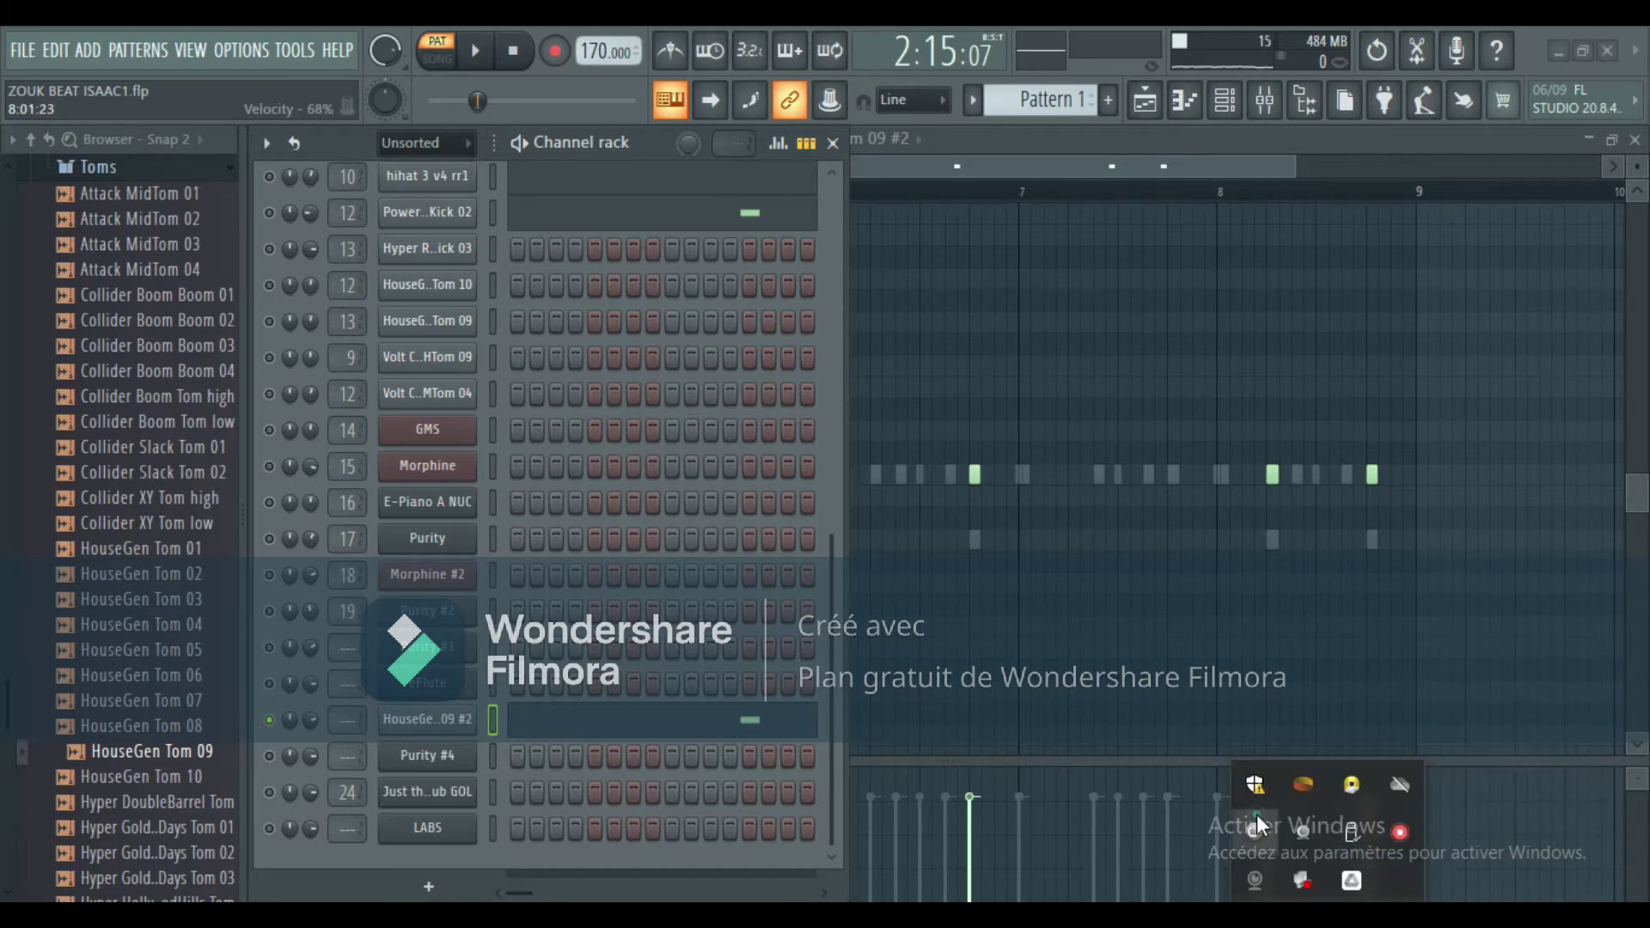
pyautogui.rightClick(1399, 828)
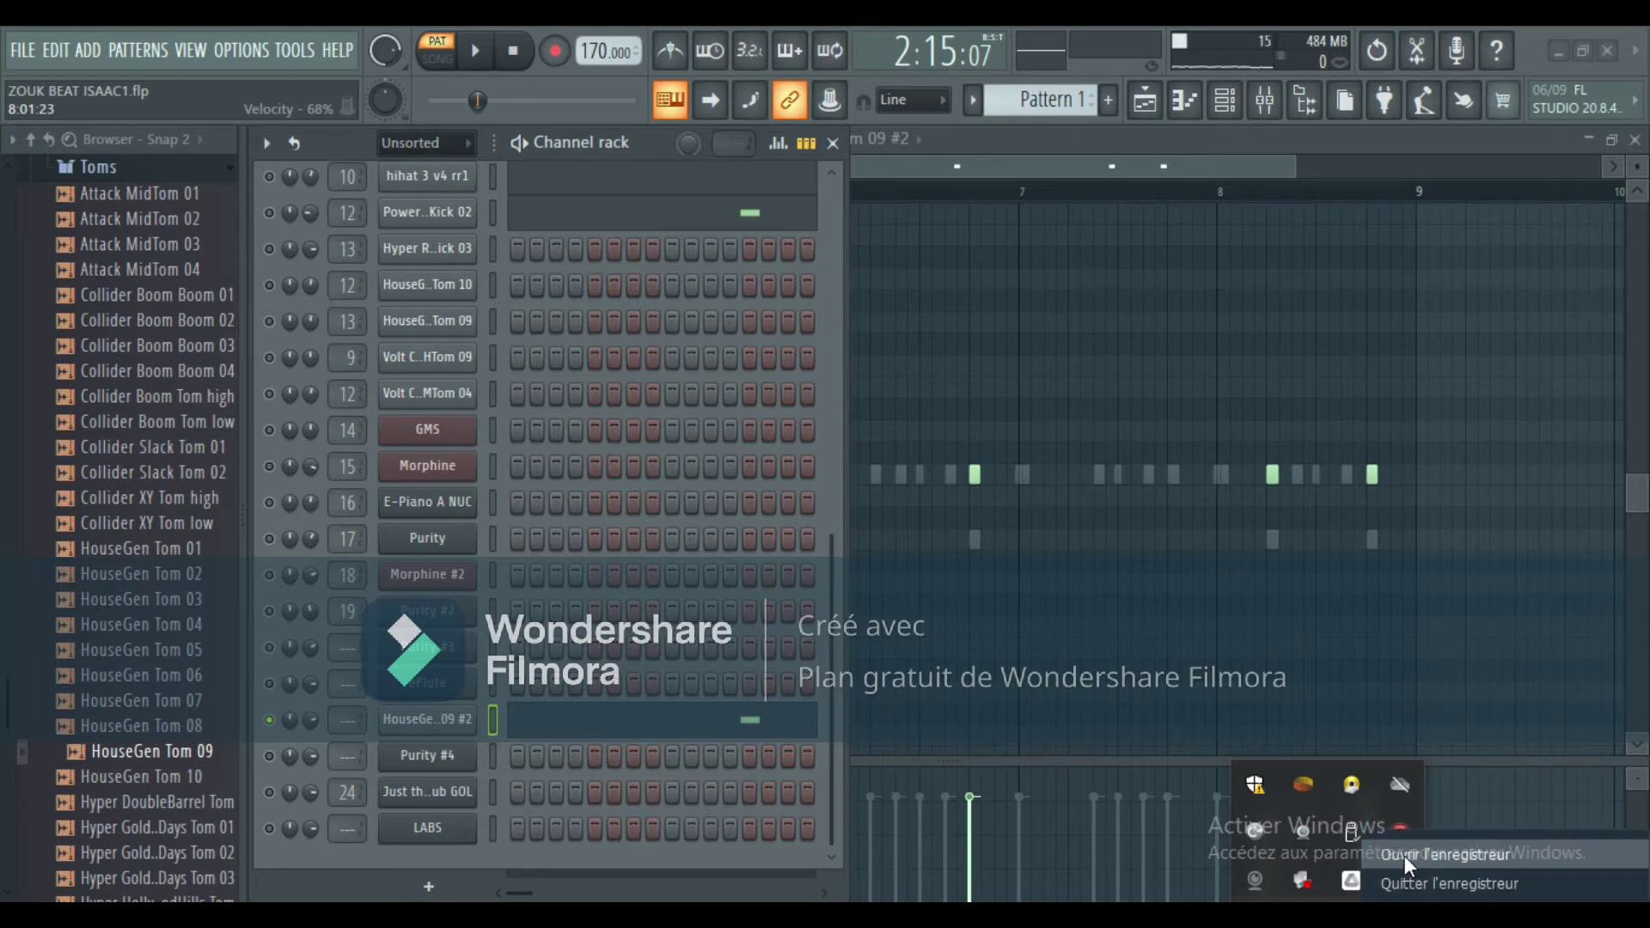
pyautogui.click(1404, 855)
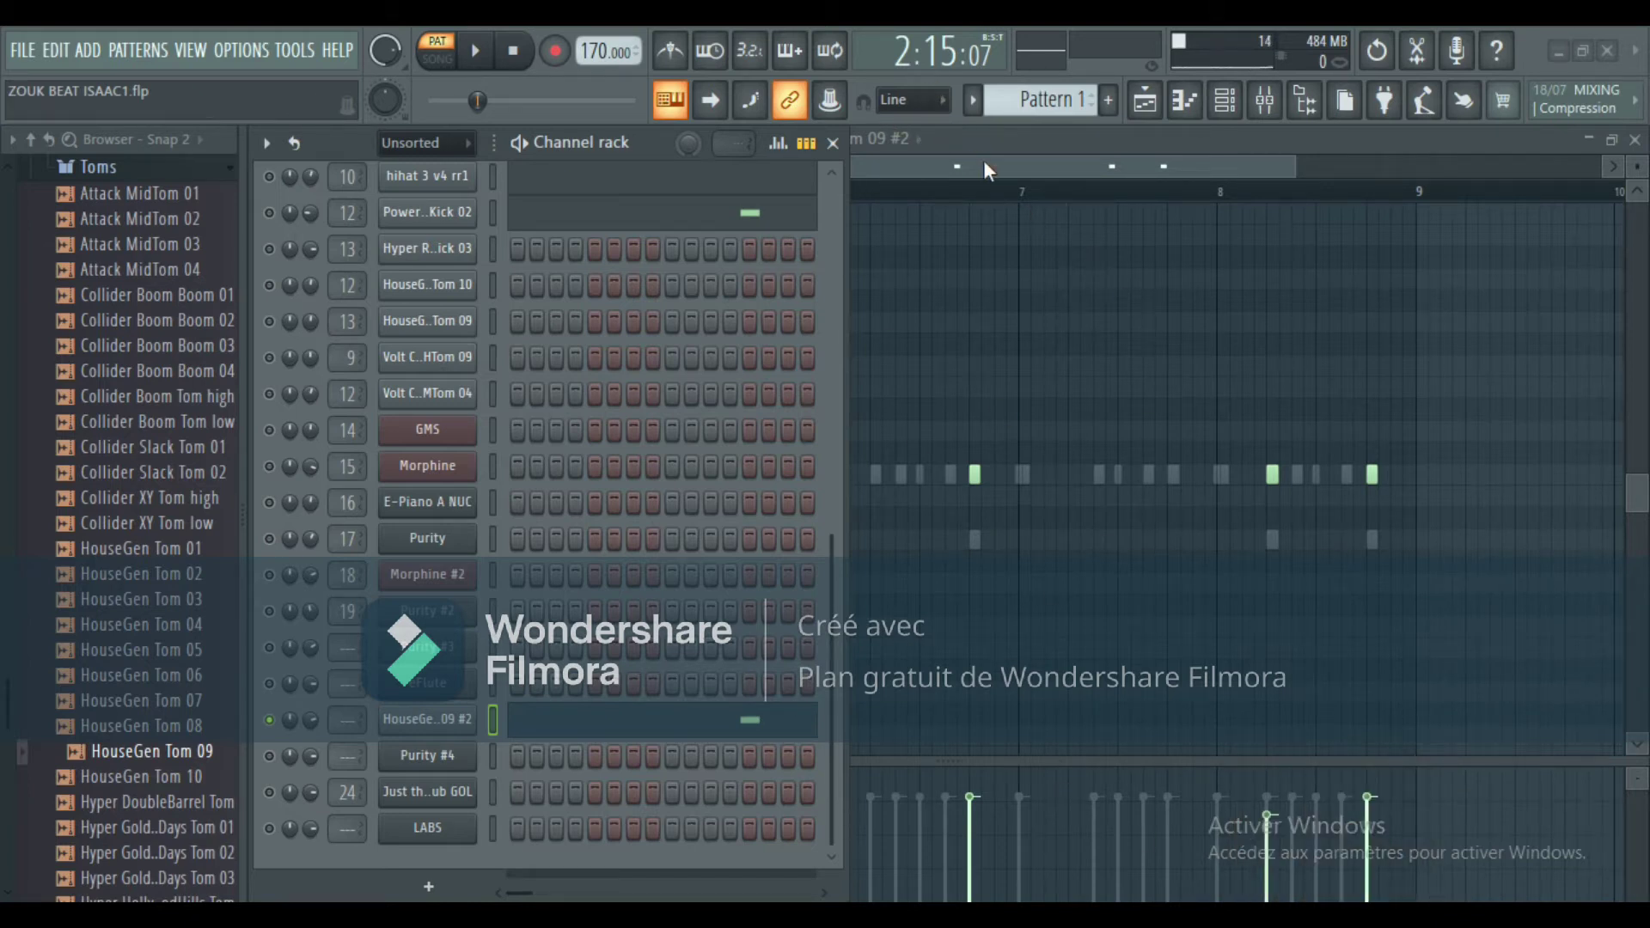
# Switch to Pattern 2 and solo its LABS channel in the channel rack.
pyautogui.press('F6')
pyautogui.click(1165, 103)
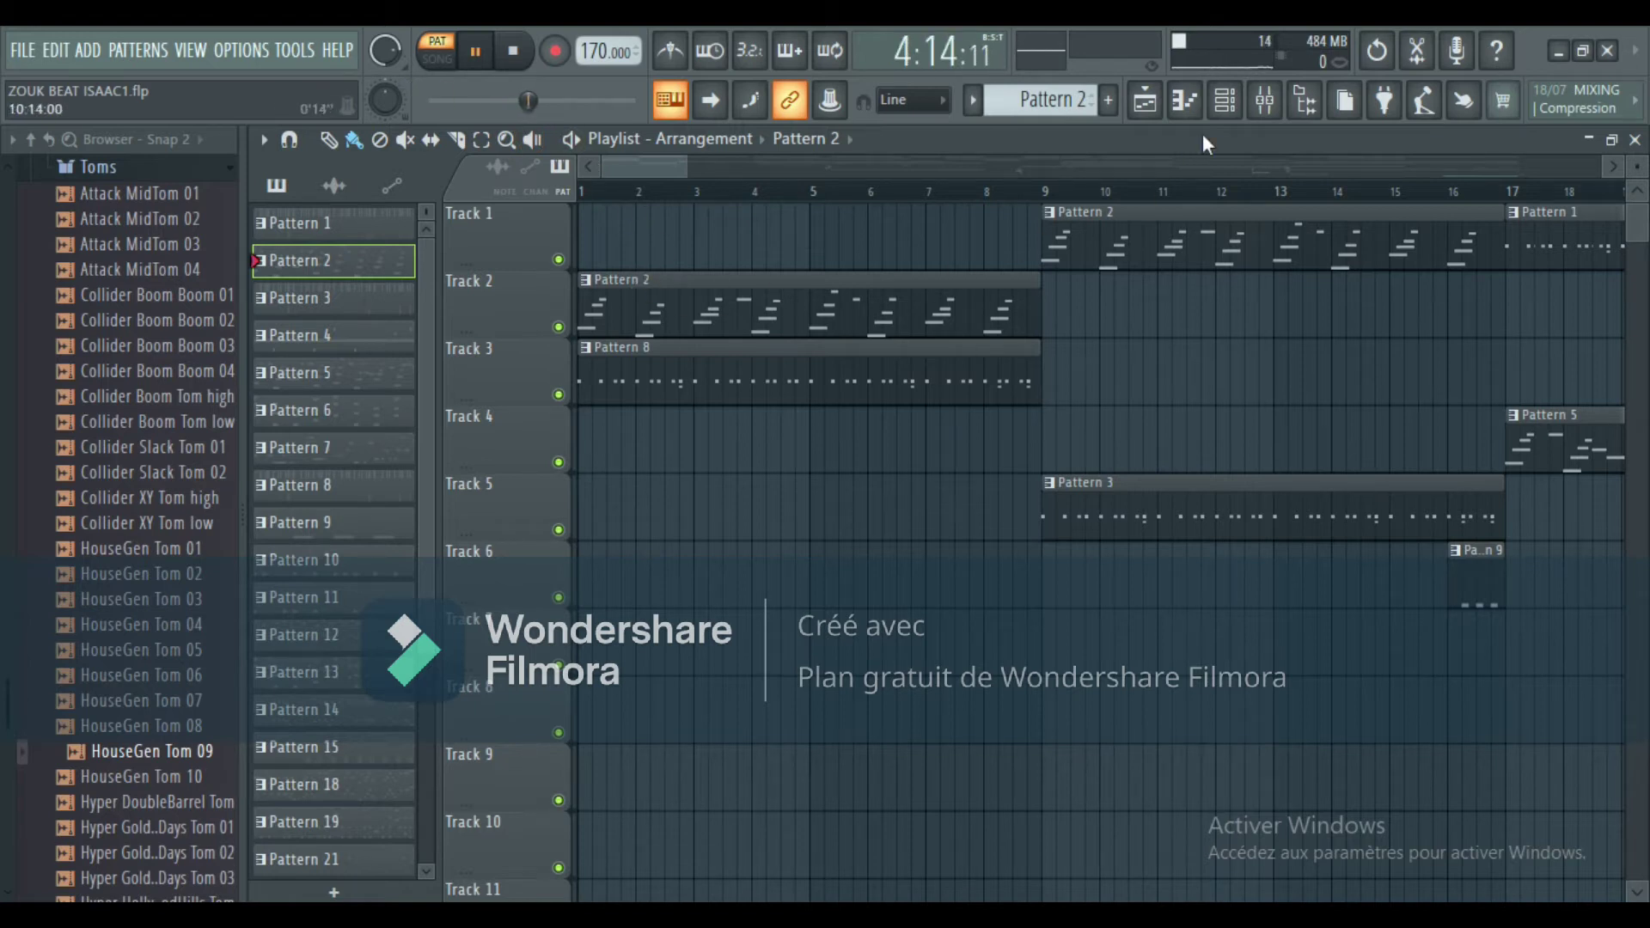
pyautogui.click(1225, 99)
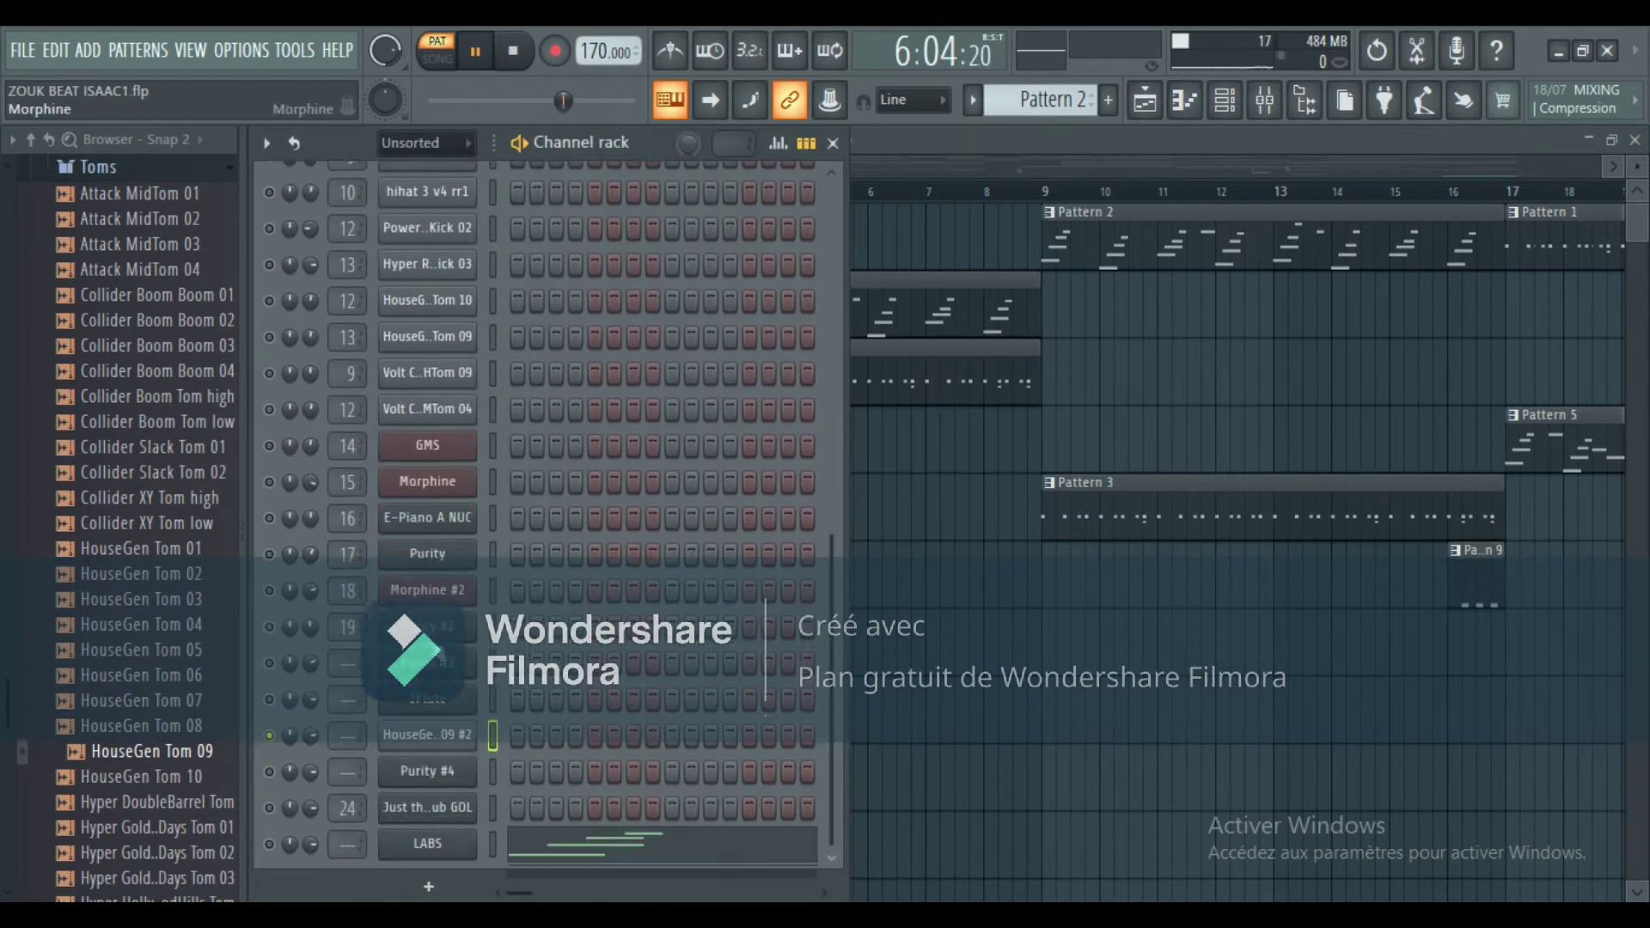
pyautogui.rightClick(271, 834)
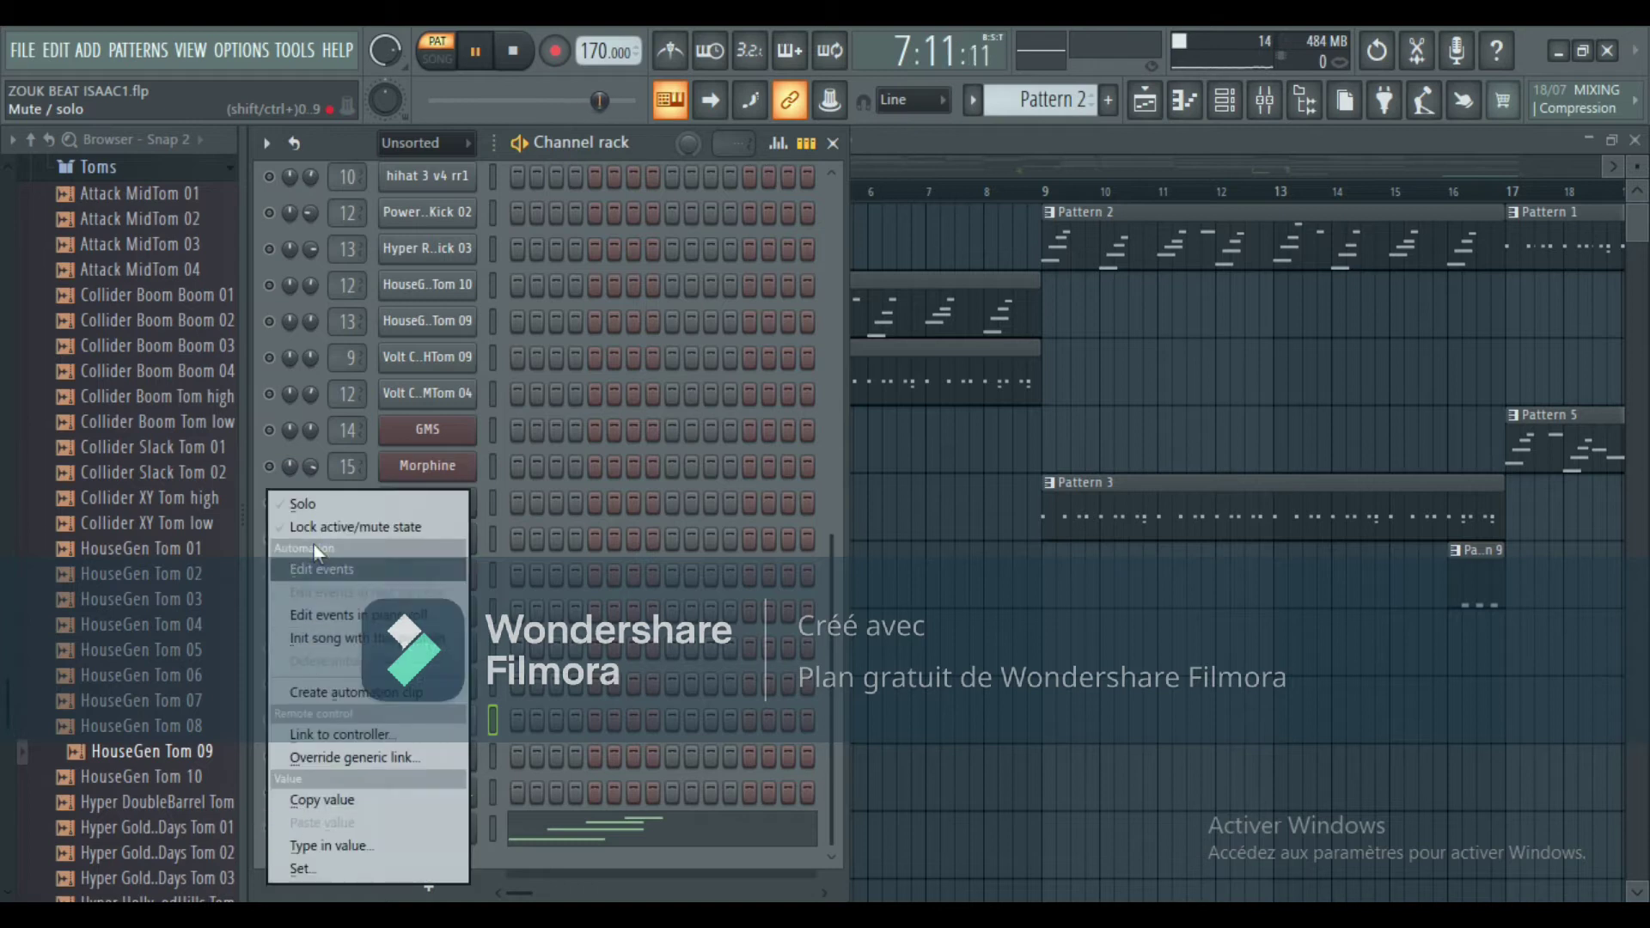
pyautogui.click(313, 500)
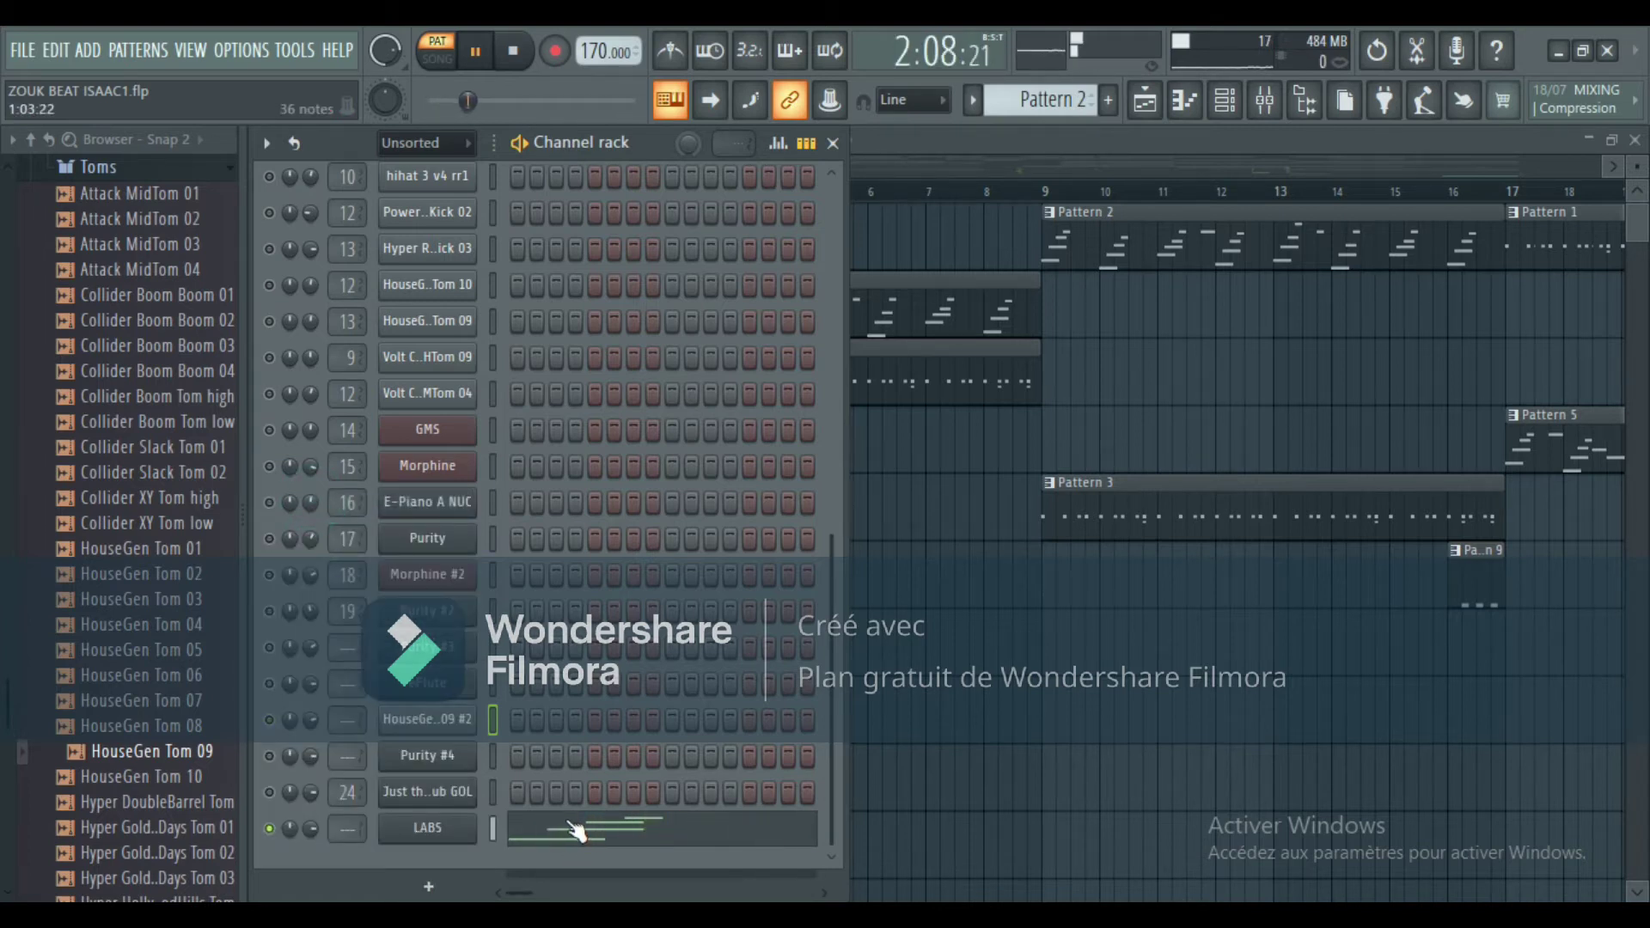
# Enable the FL Keys channel alongside LABS and open its Pattern 2 notes in the piano roll.
pyautogui.scroll(5, 576, 832)
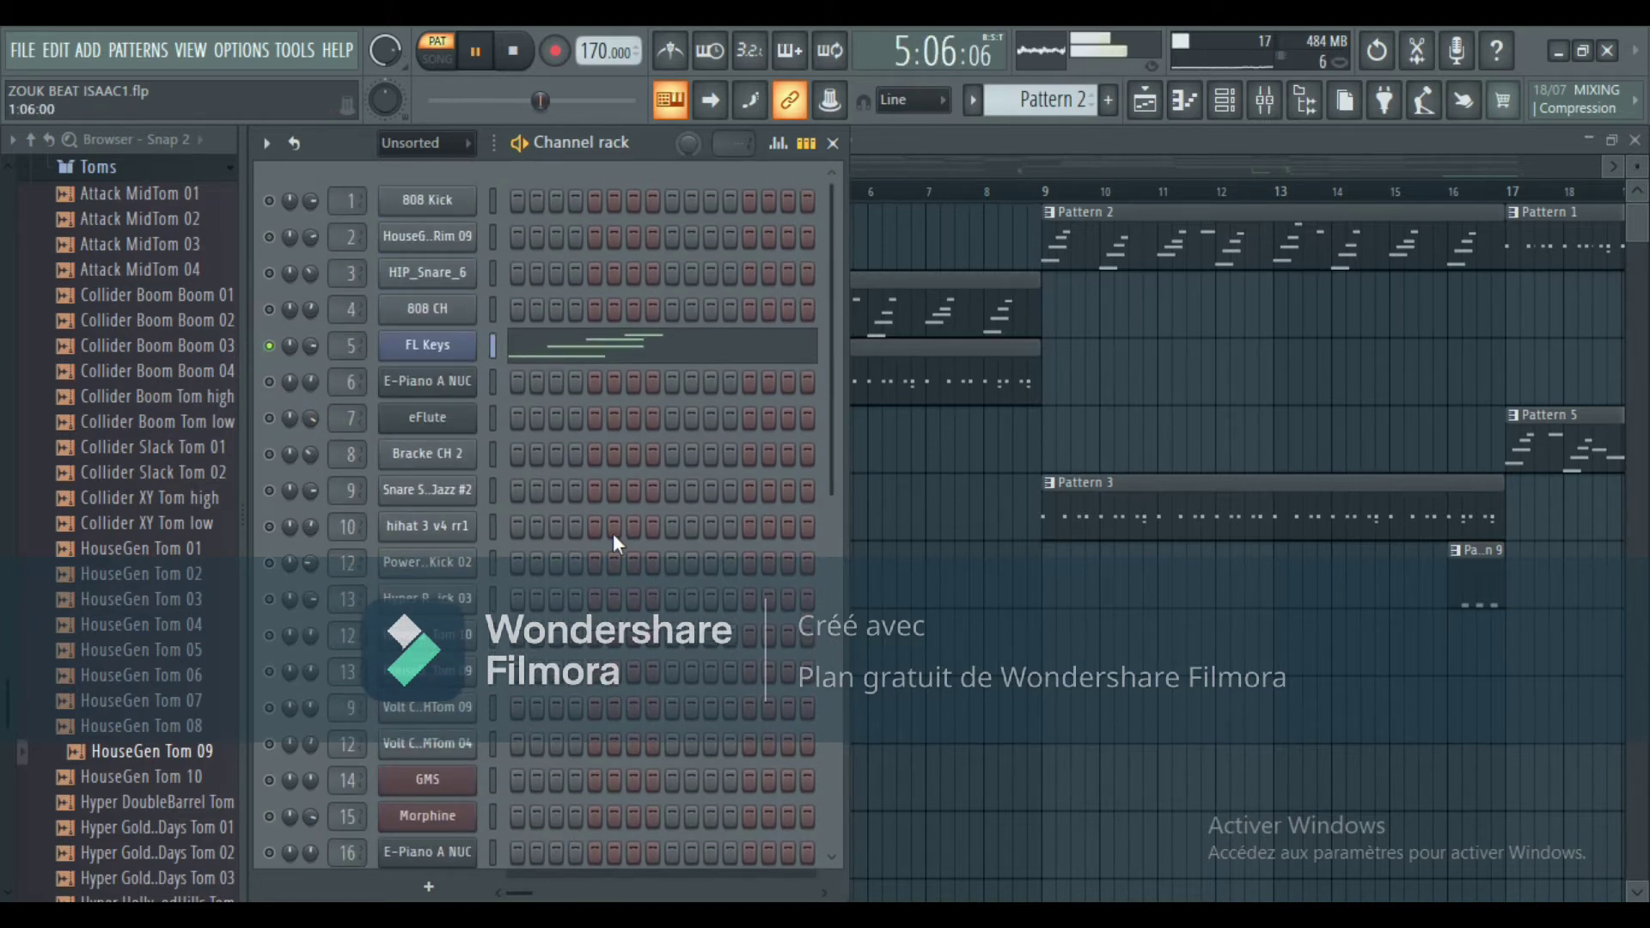
pyautogui.scroll(-6, 613, 536)
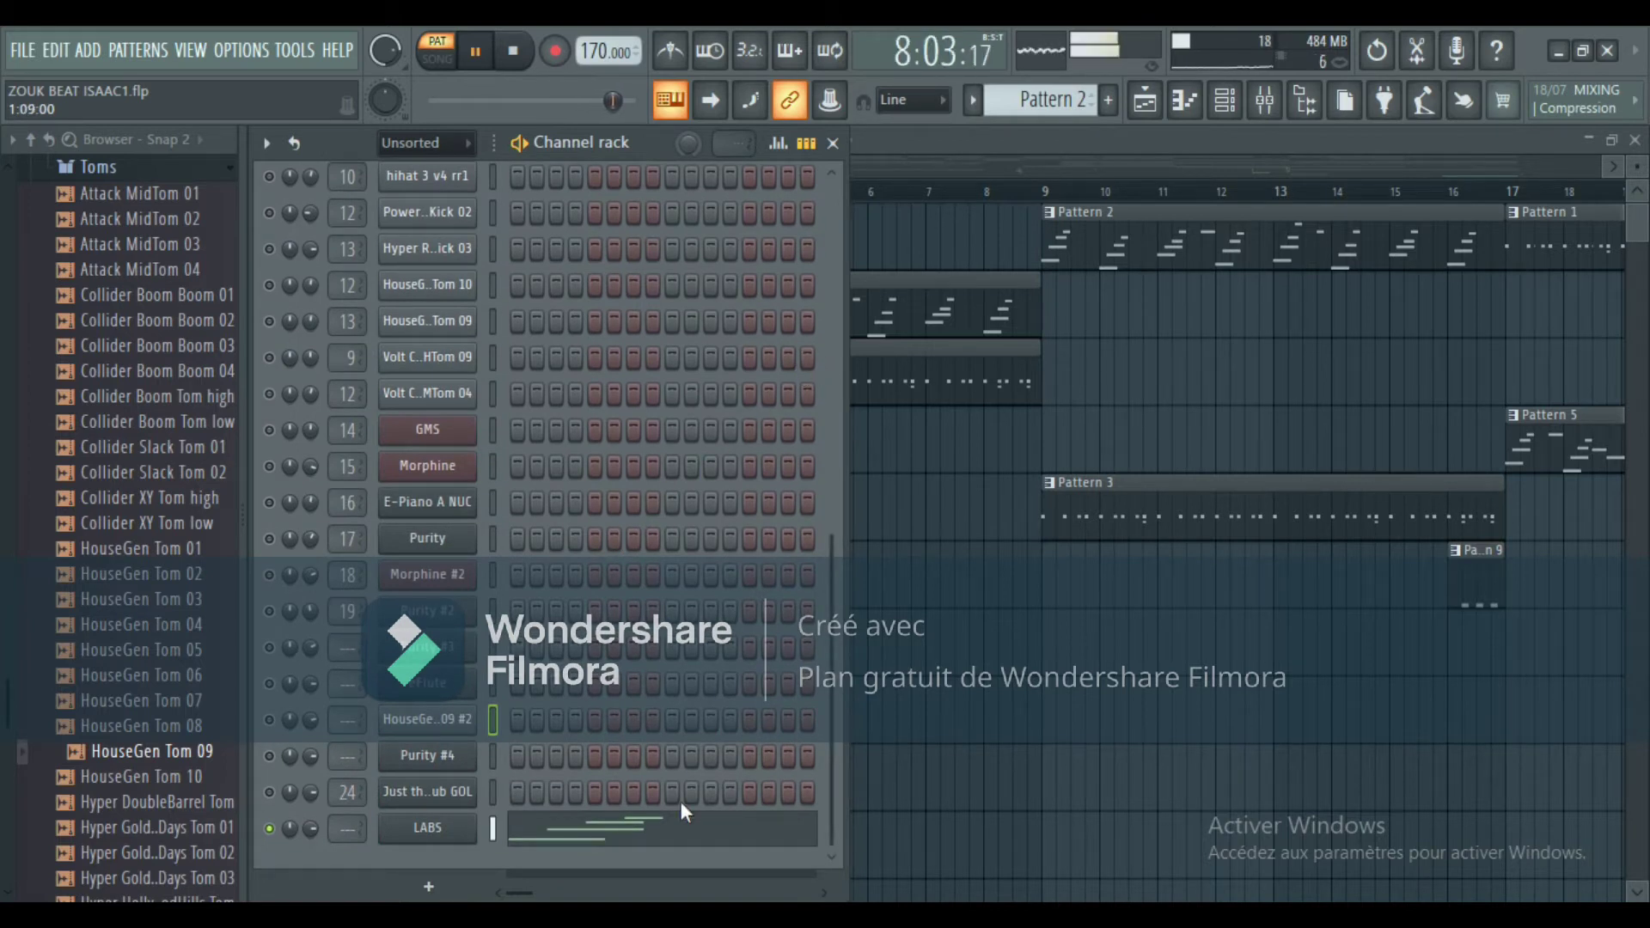
pyautogui.scroll(5, 533, 249)
pyautogui.click(569, 313)
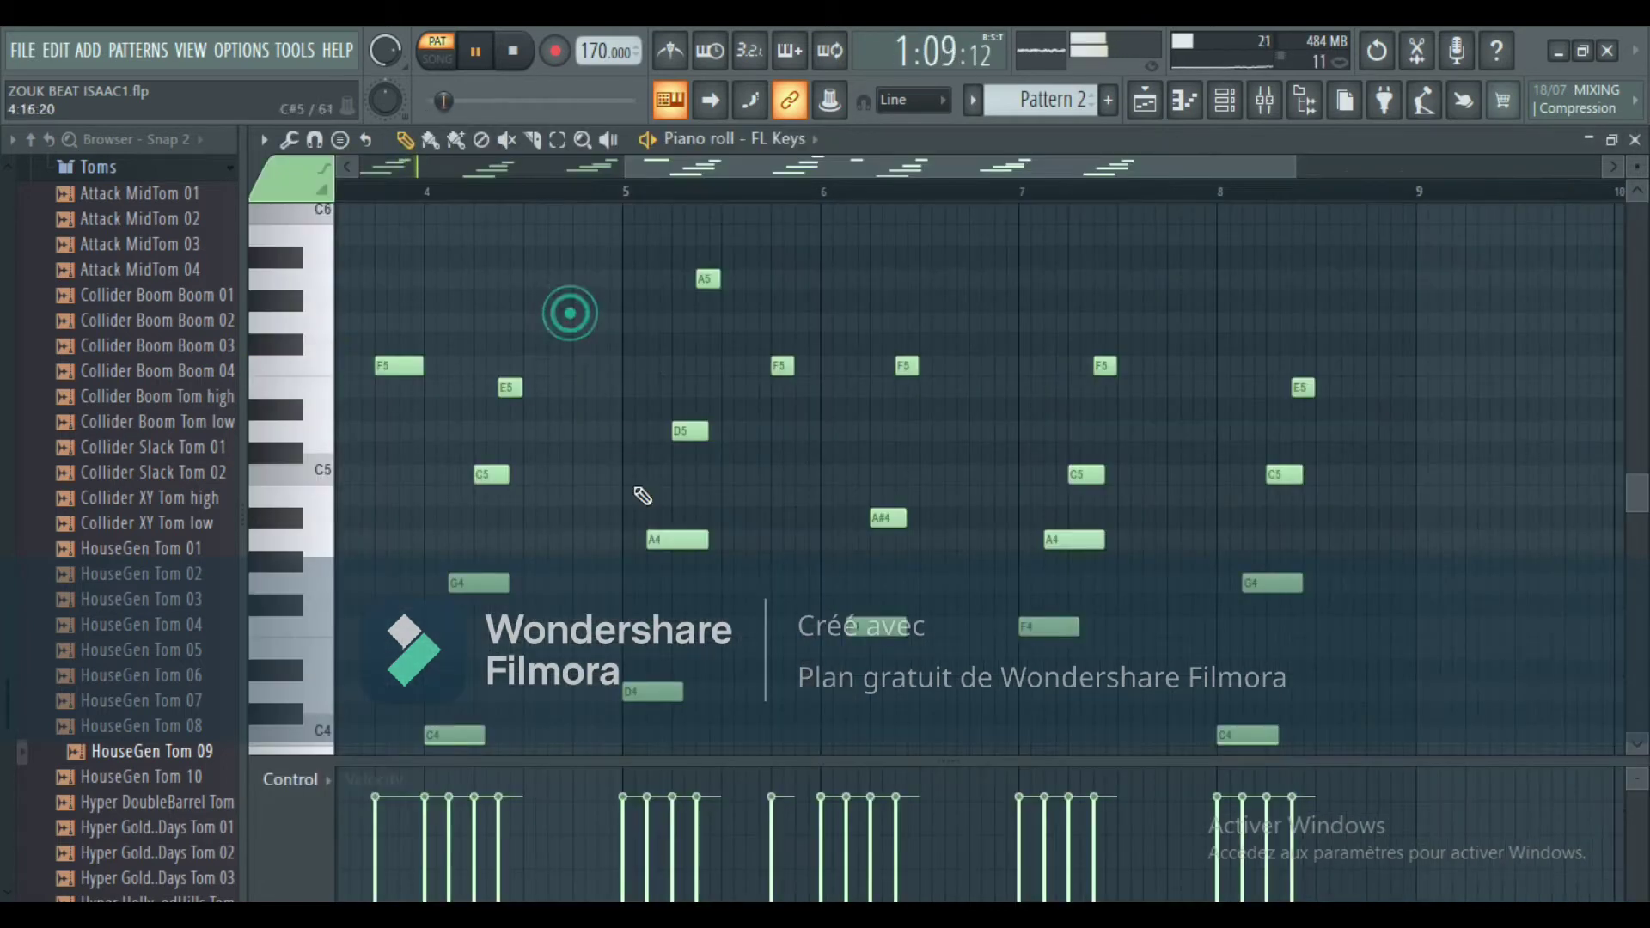
# Review the FL Keys notes of Pattern 2 from the opening bars through bar 8.
pyautogui.moveTo(709, 168); pyautogui.dragTo(437, 167)
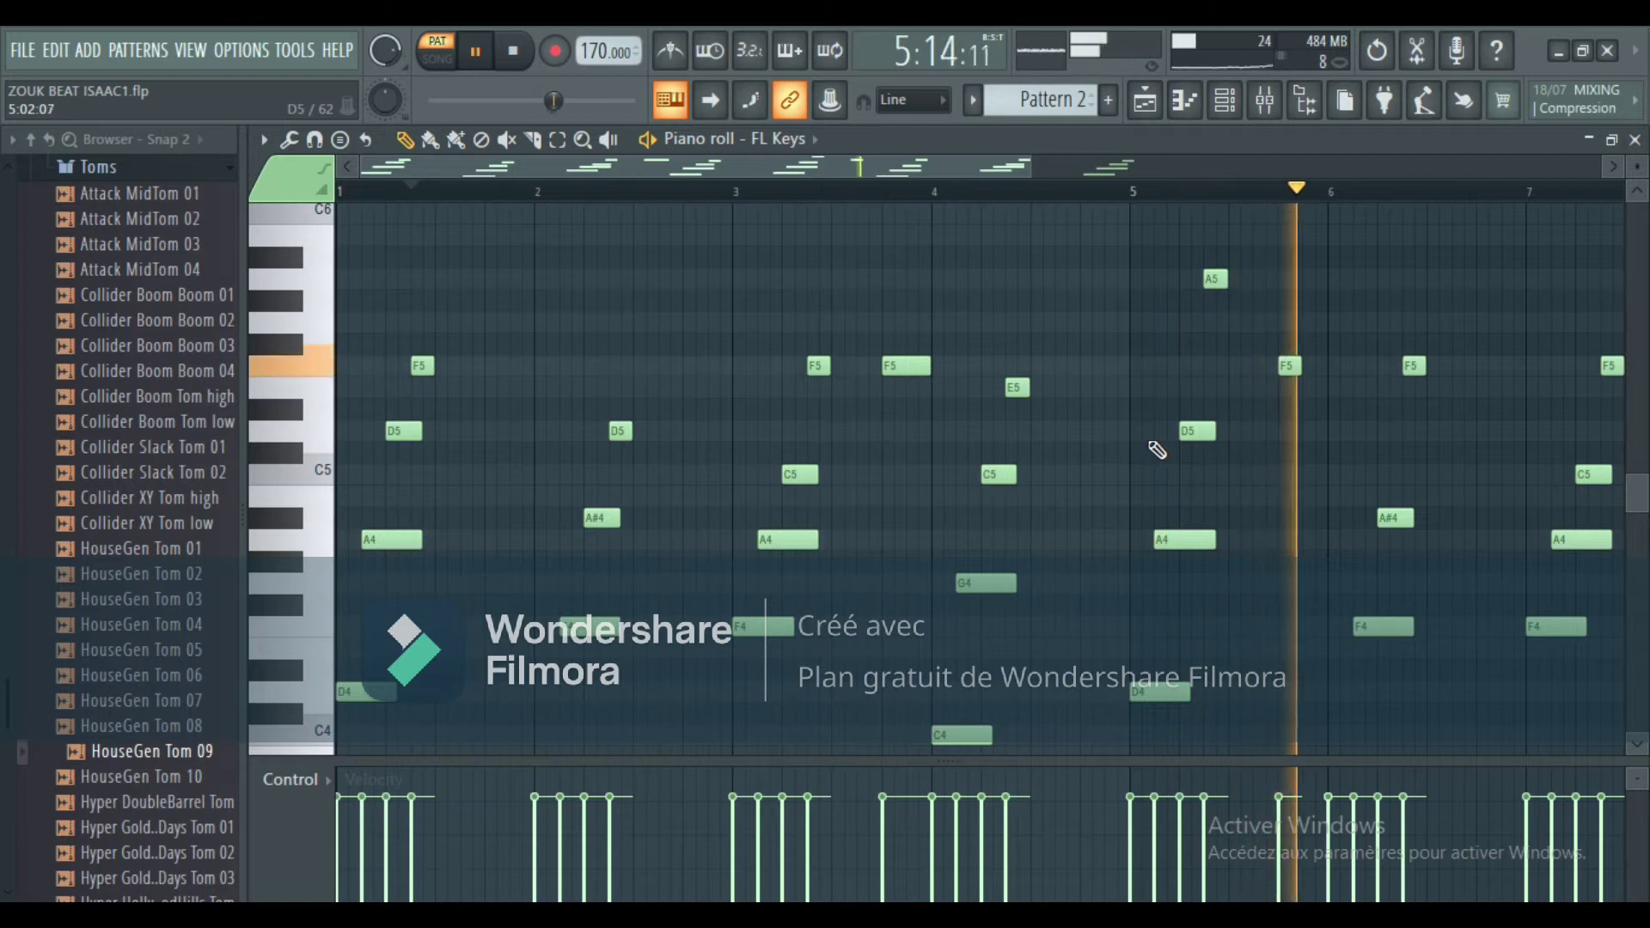
pyautogui.moveTo(975, 160); pyautogui.dragTo(1096, 161)
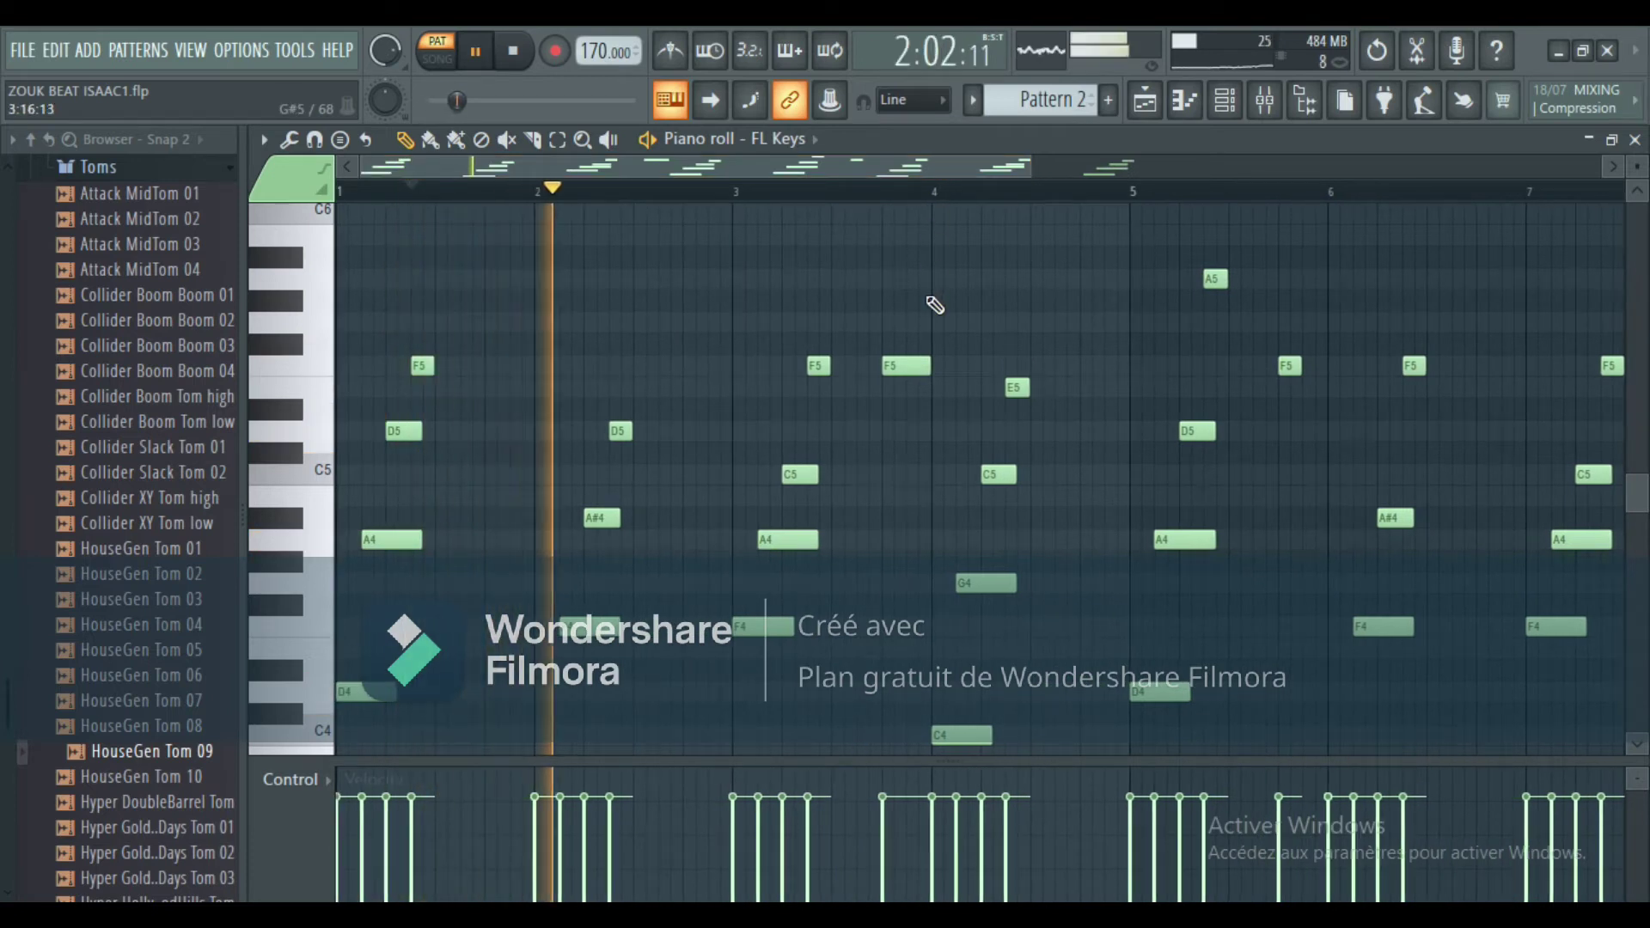
pyautogui.scroll(-1, 930, 298)
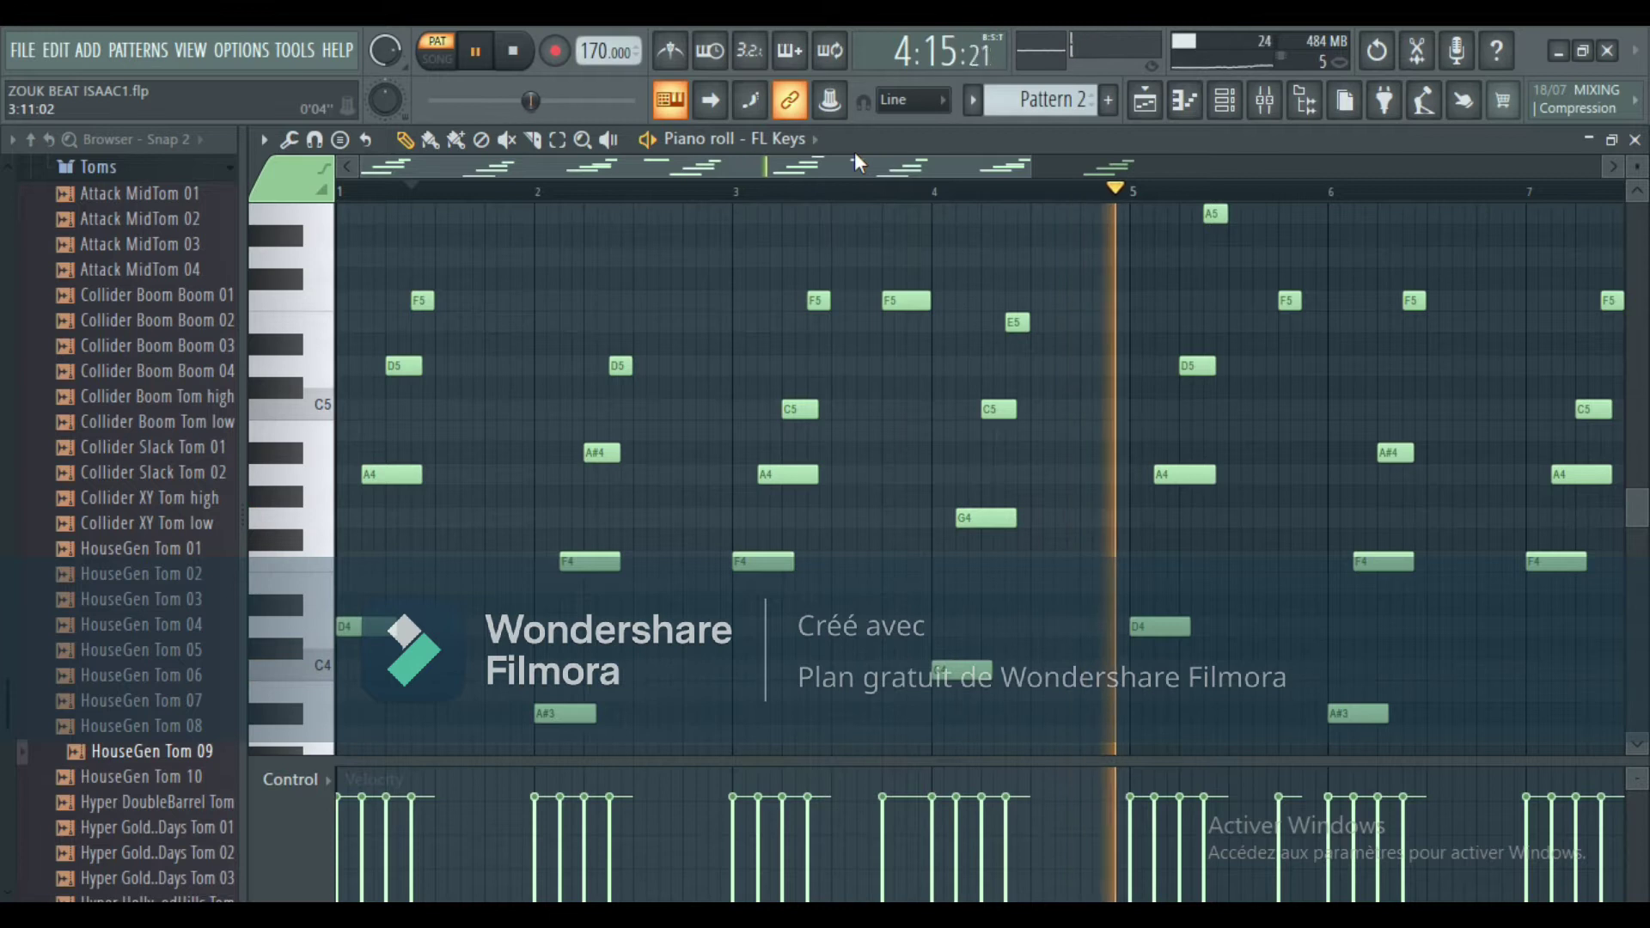
pyautogui.moveTo(855, 159); pyautogui.dragTo(1086, 168)
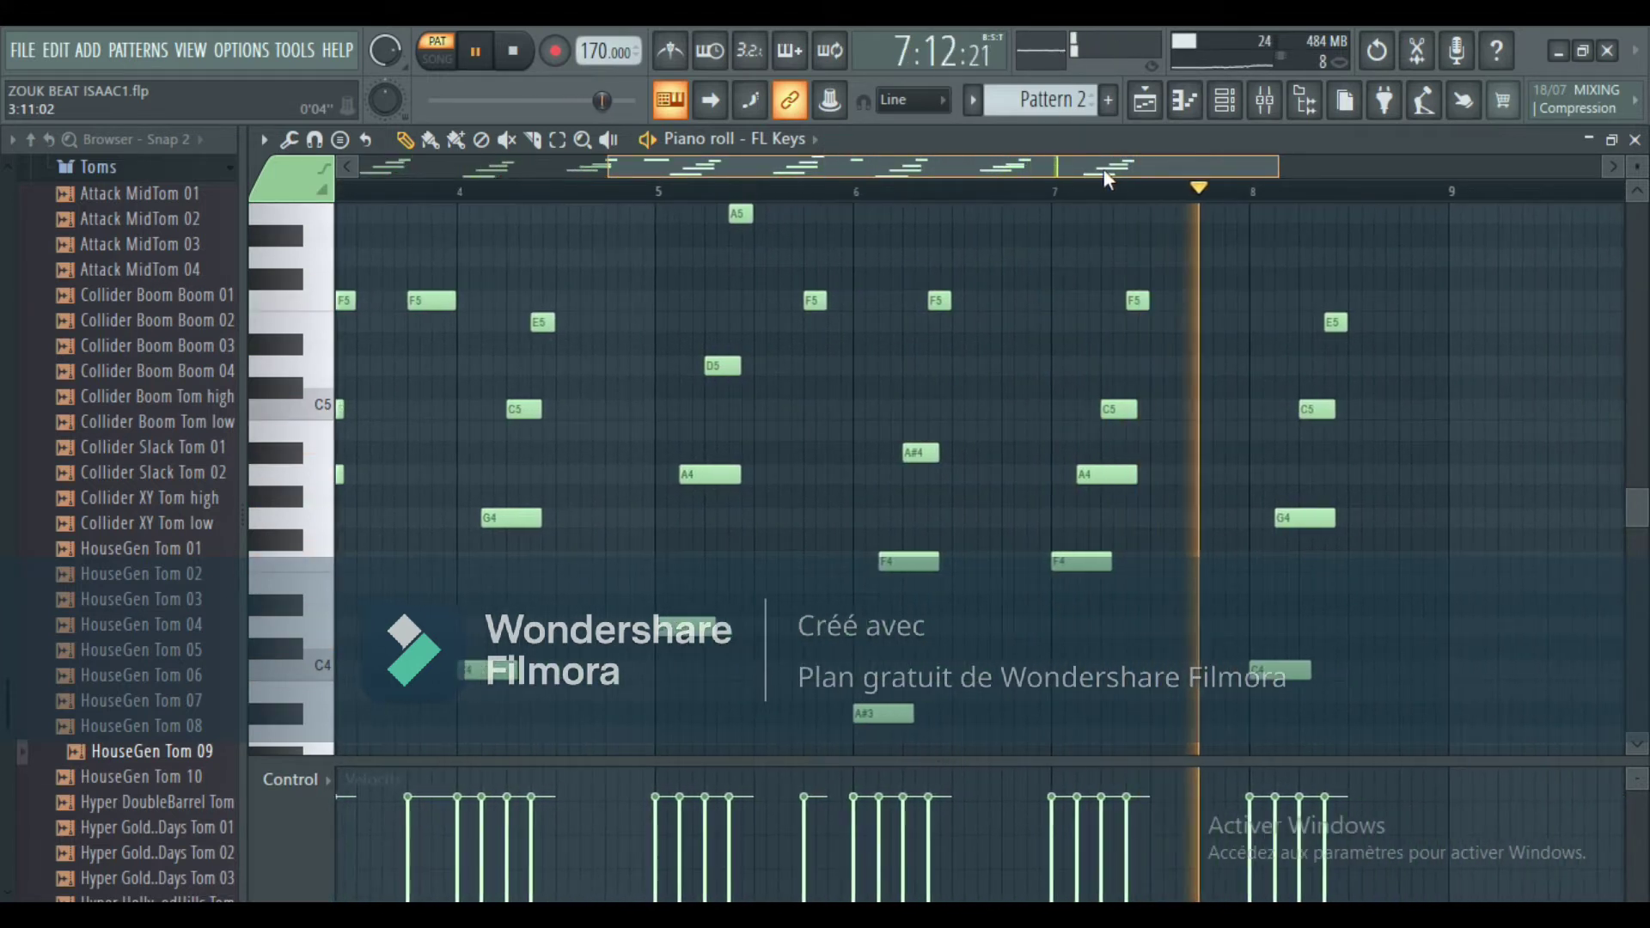
# Solo the FL Keys channel in the channel rack and open its Pattern 2 notes in the piano roll.
pyautogui.click(1225, 99)
pyautogui.scroll(-5, 481, 670)
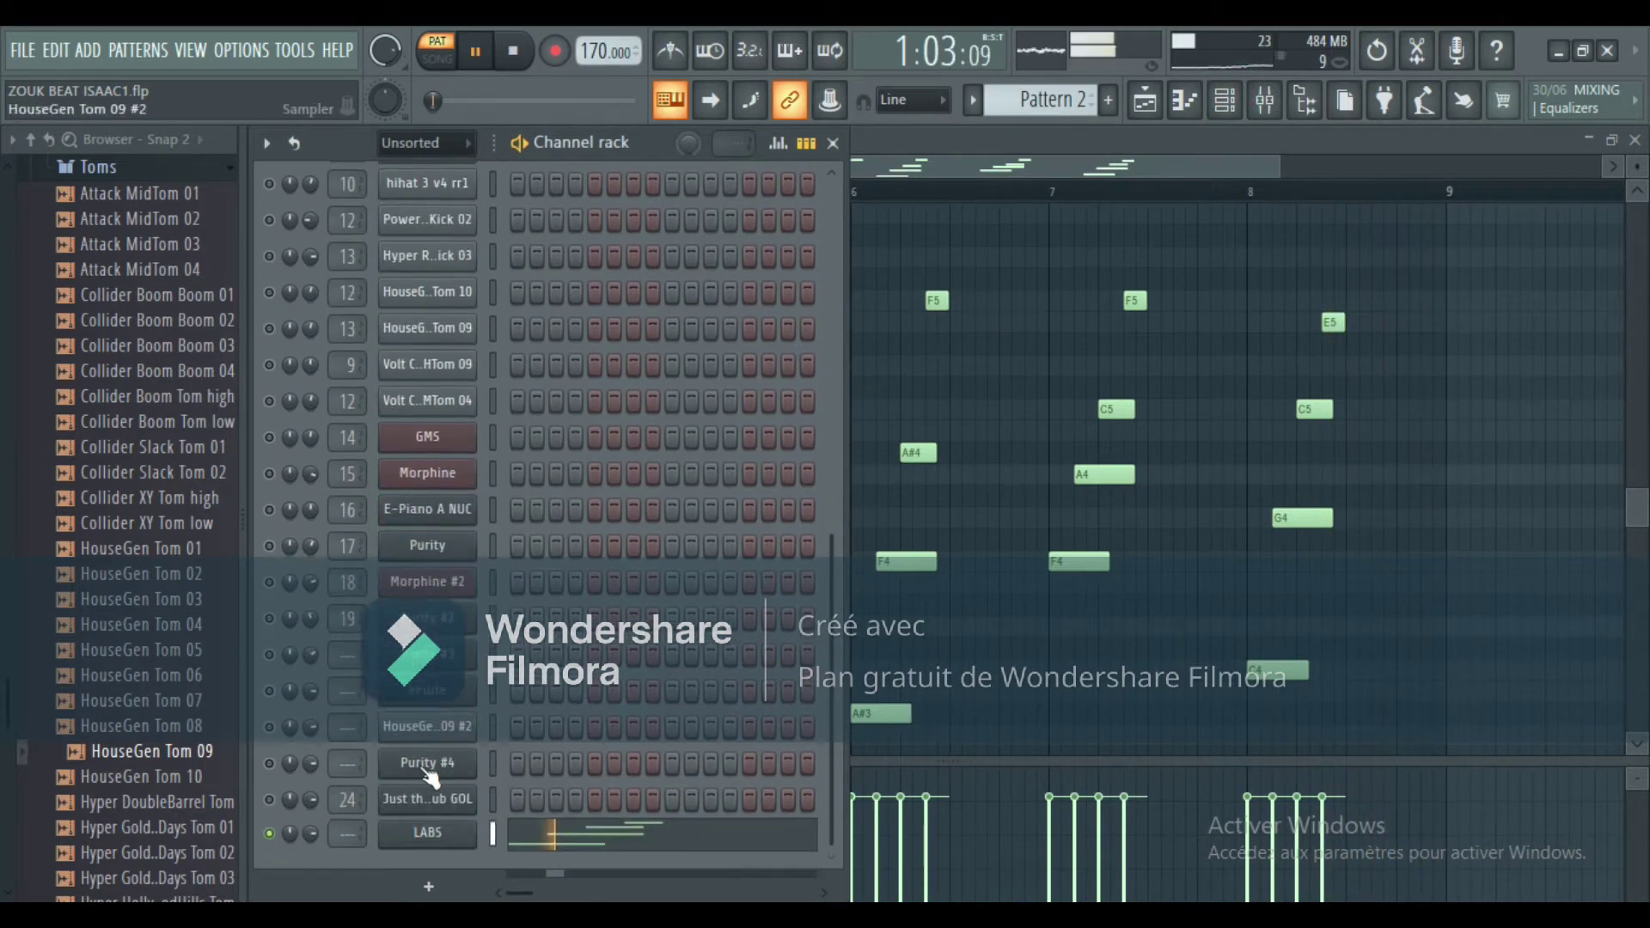
pyautogui.rightClick(270, 829)
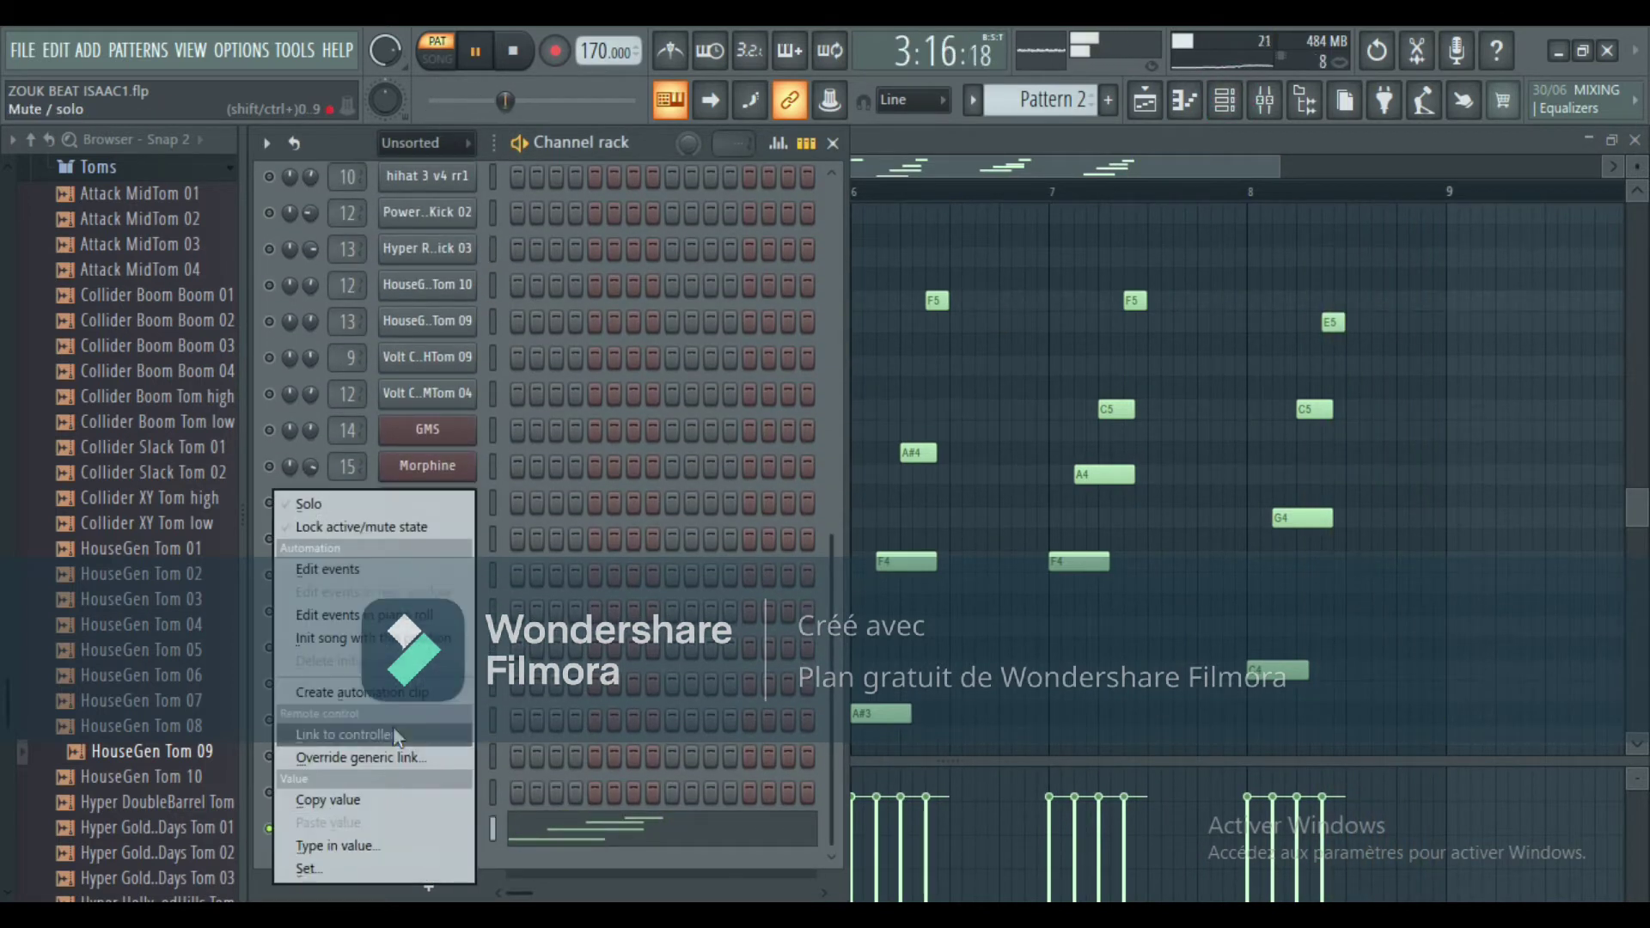
pyautogui.click(438, 428)
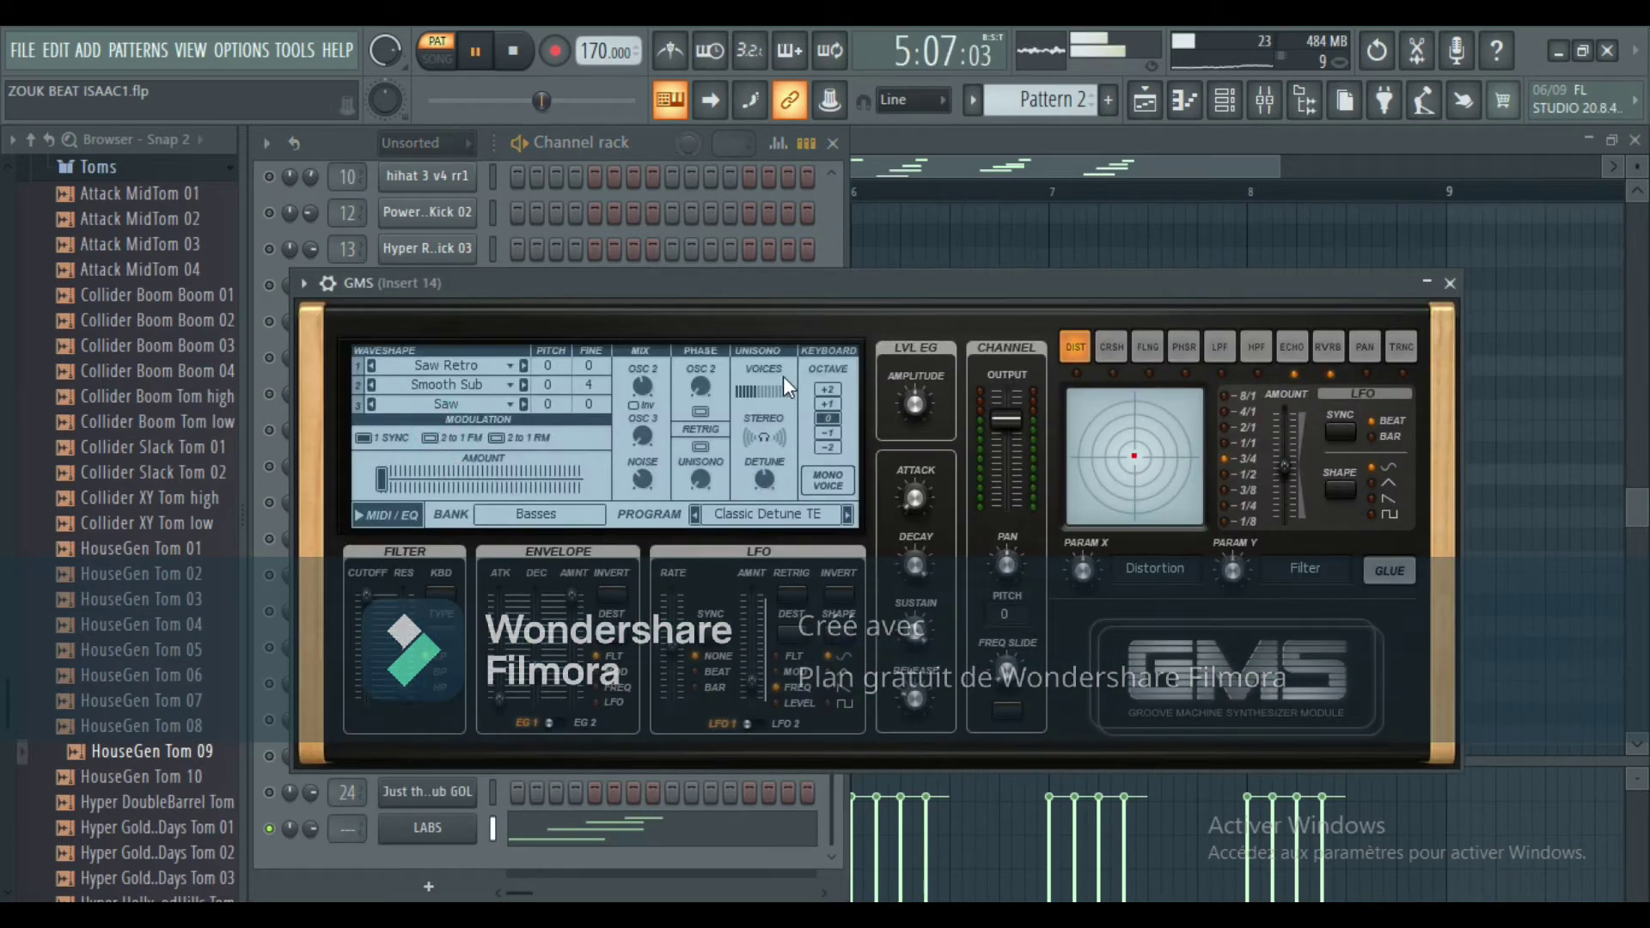
pyautogui.click(1451, 284)
pyautogui.scroll(5, 574, 442)
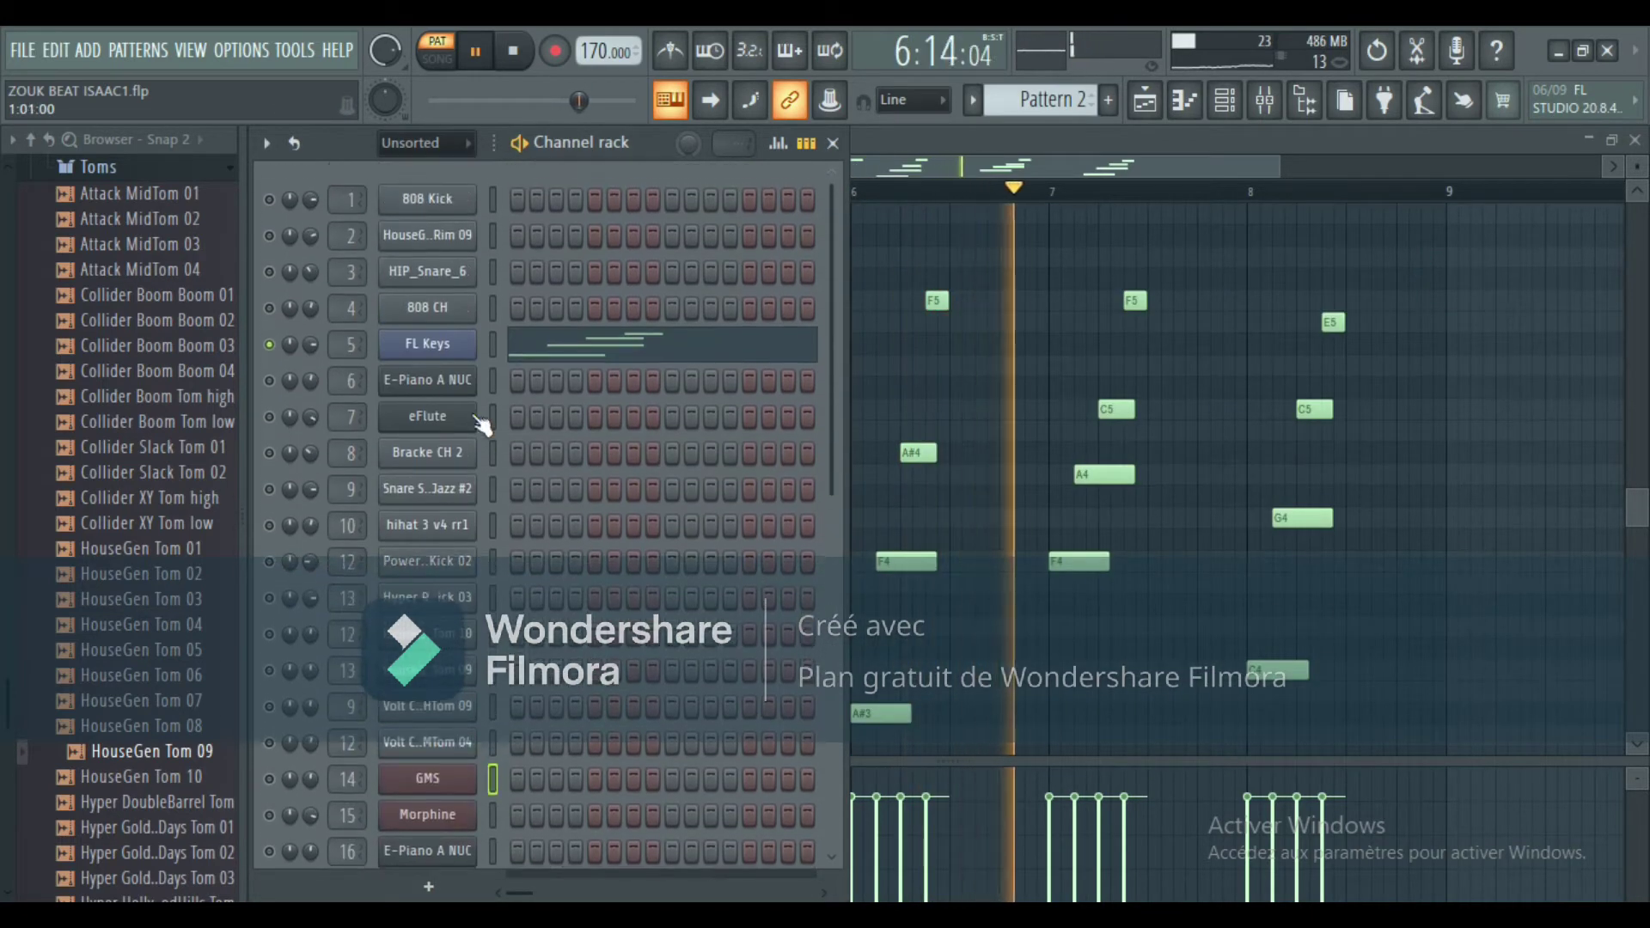
pyautogui.rightClick(269, 346)
pyautogui.click(323, 361)
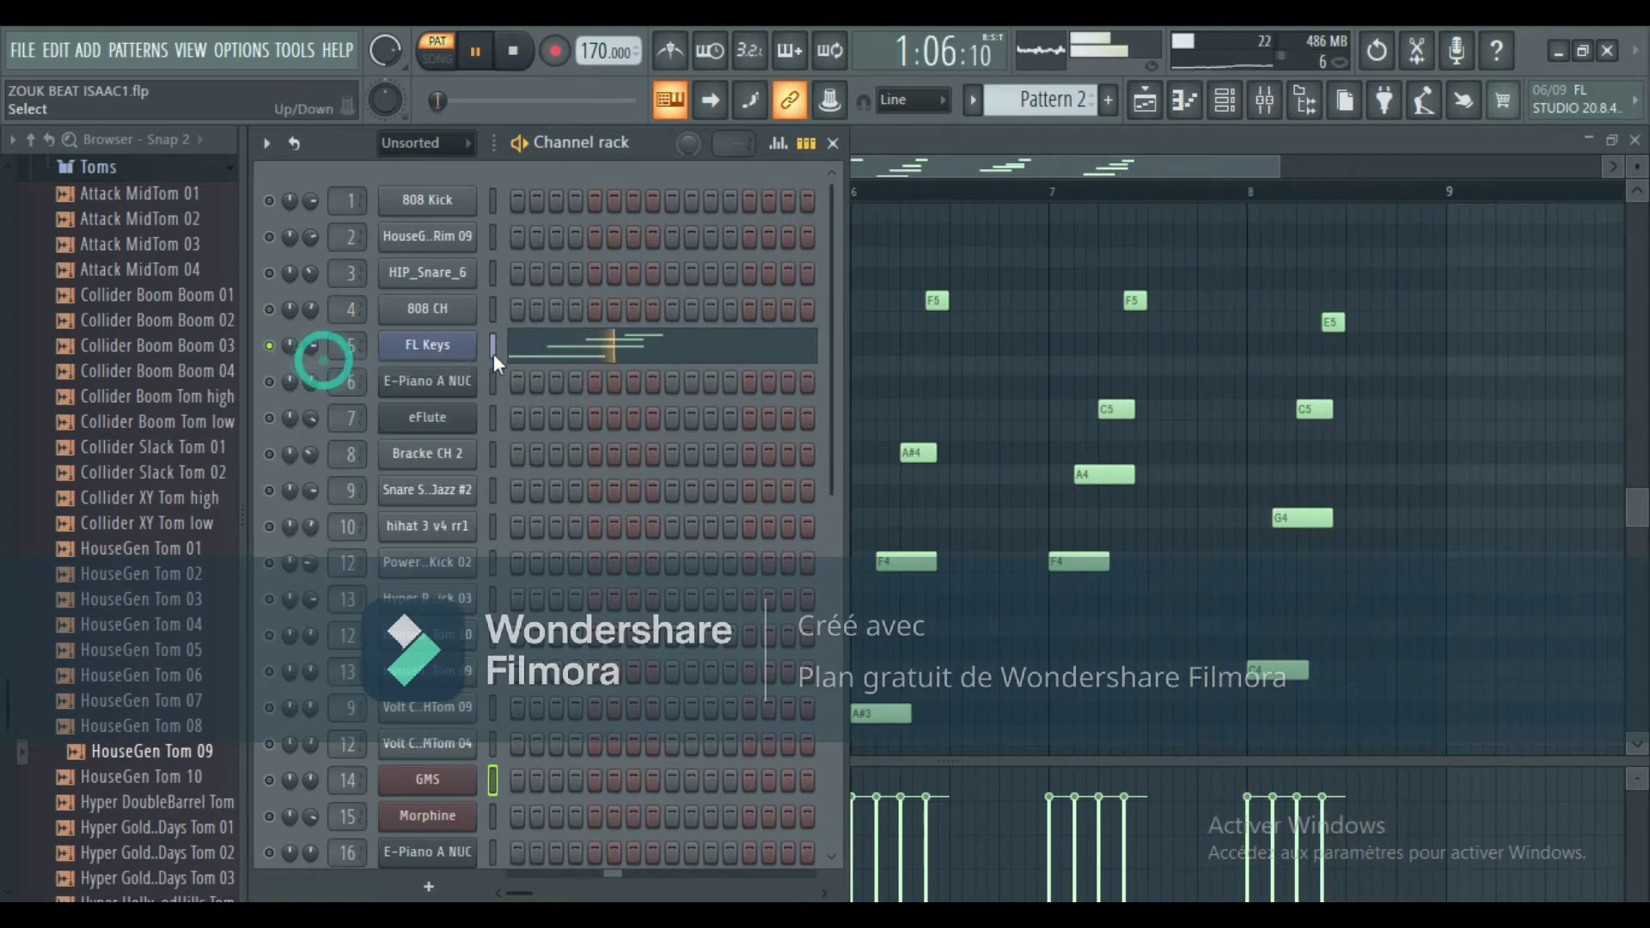
pyautogui.click(552, 341)
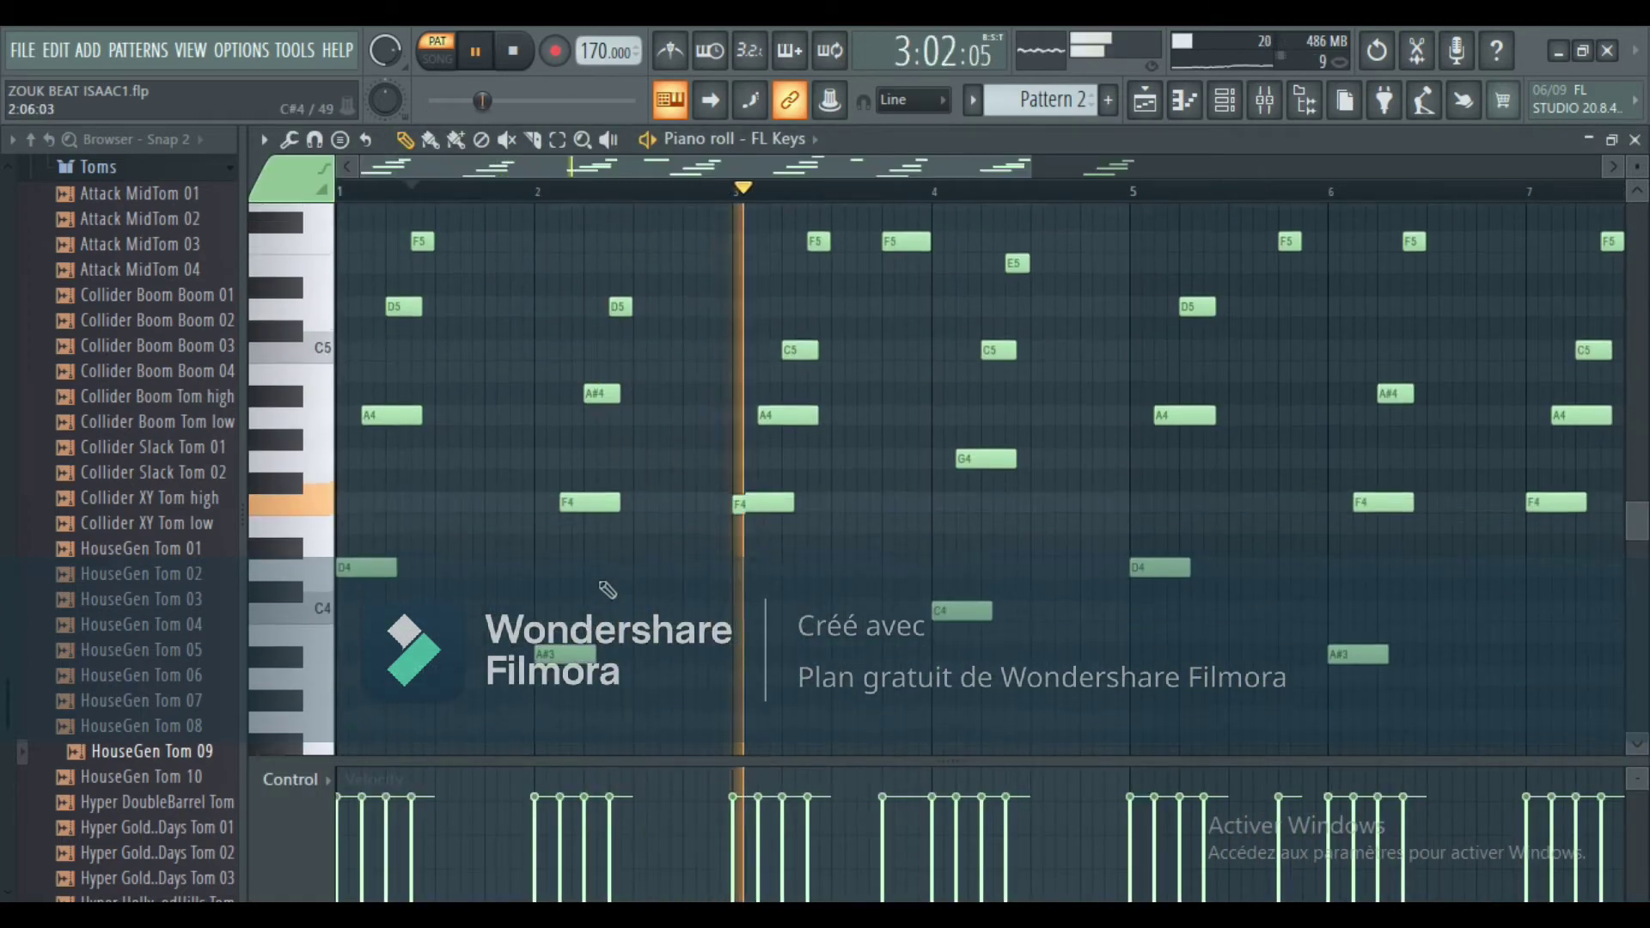
pyautogui.scroll(1, 1117, 275)
# Solo the LABS channel and look through its Pattern 2 notes in the piano roll up to bar 8.
pyautogui.click(1224, 100)
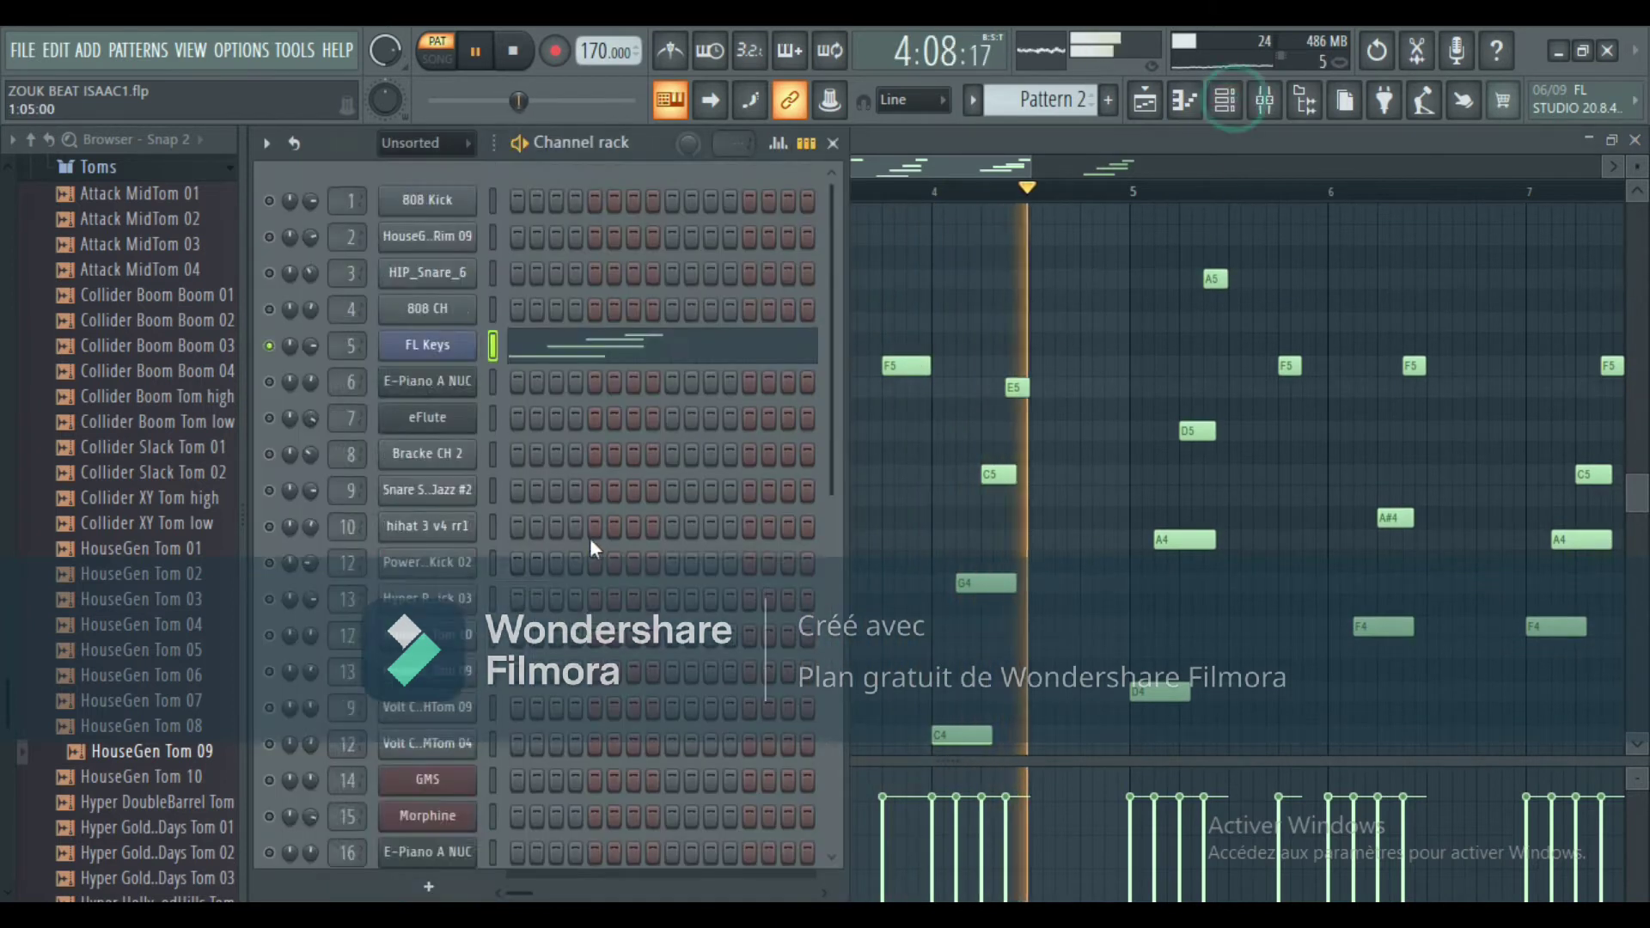
pyautogui.scroll(-5, 589, 538)
pyautogui.rightClick(270, 827)
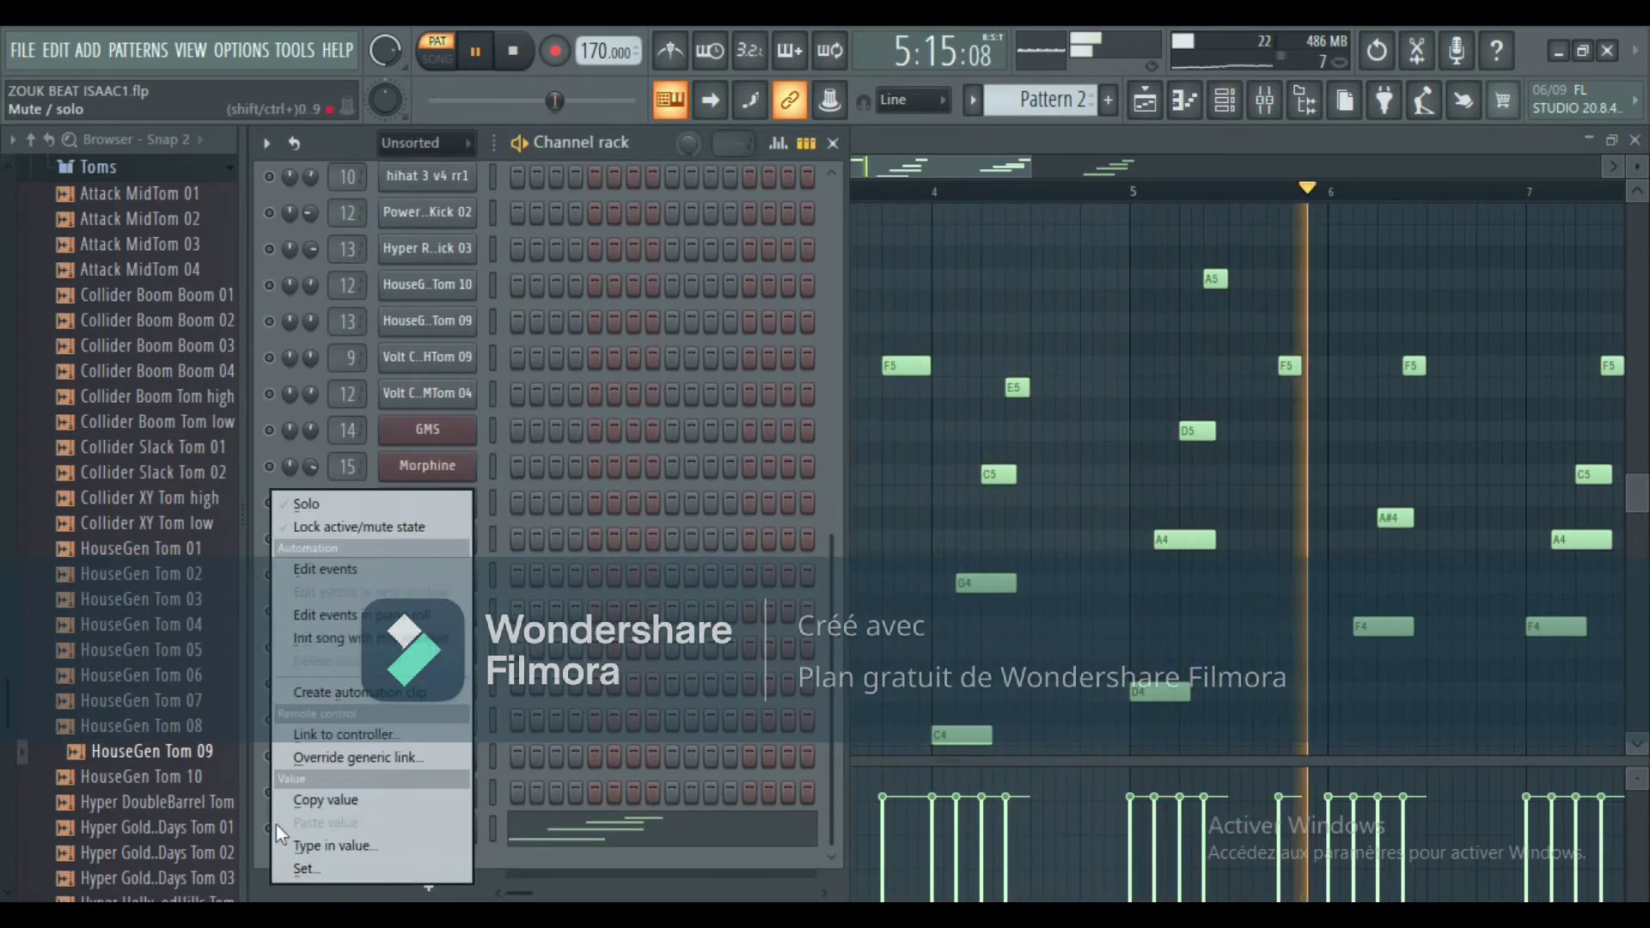
pyautogui.click(330, 508)
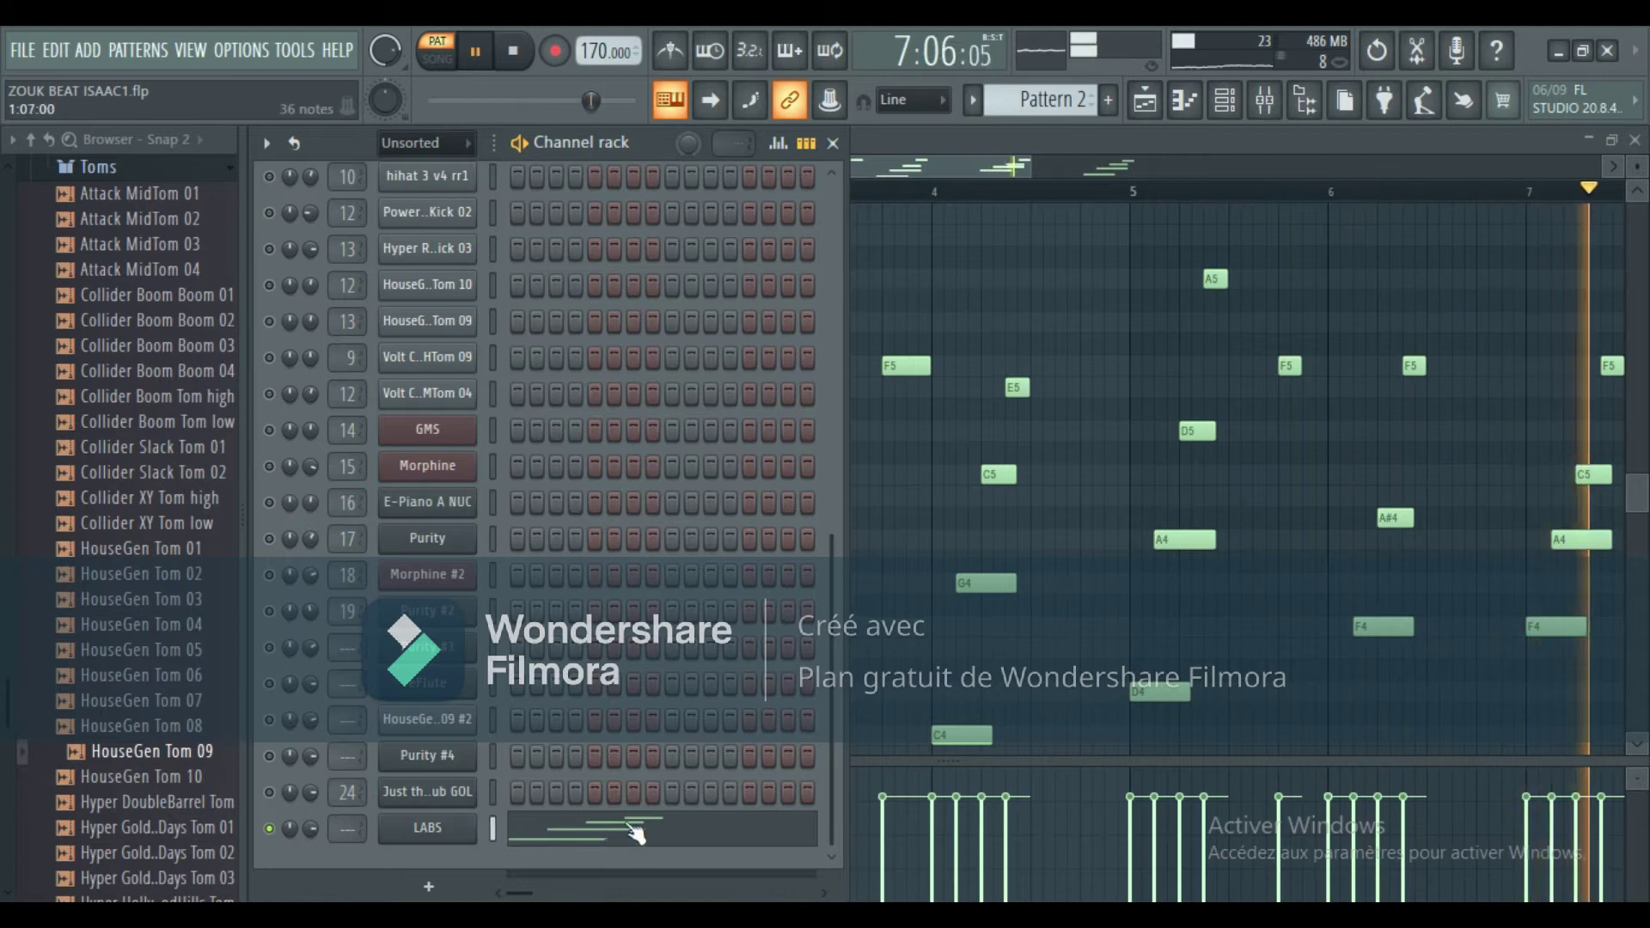
pyautogui.press('F6')
pyautogui.scroll(-3, 590, 550)
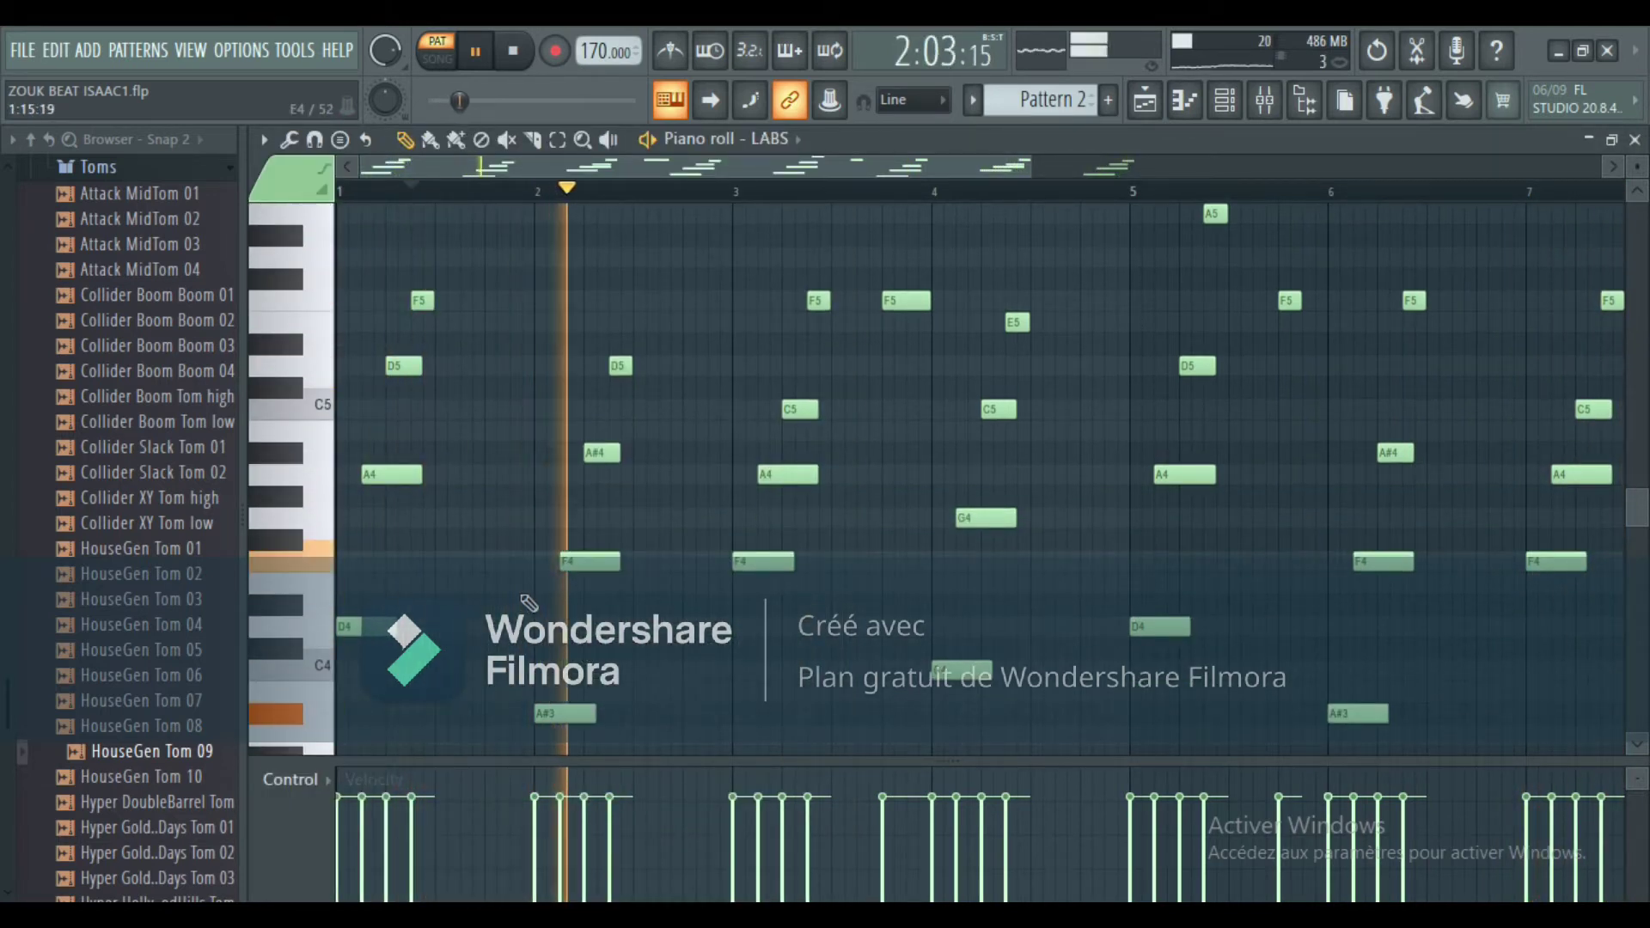
pyautogui.scroll(3, 726, 389)
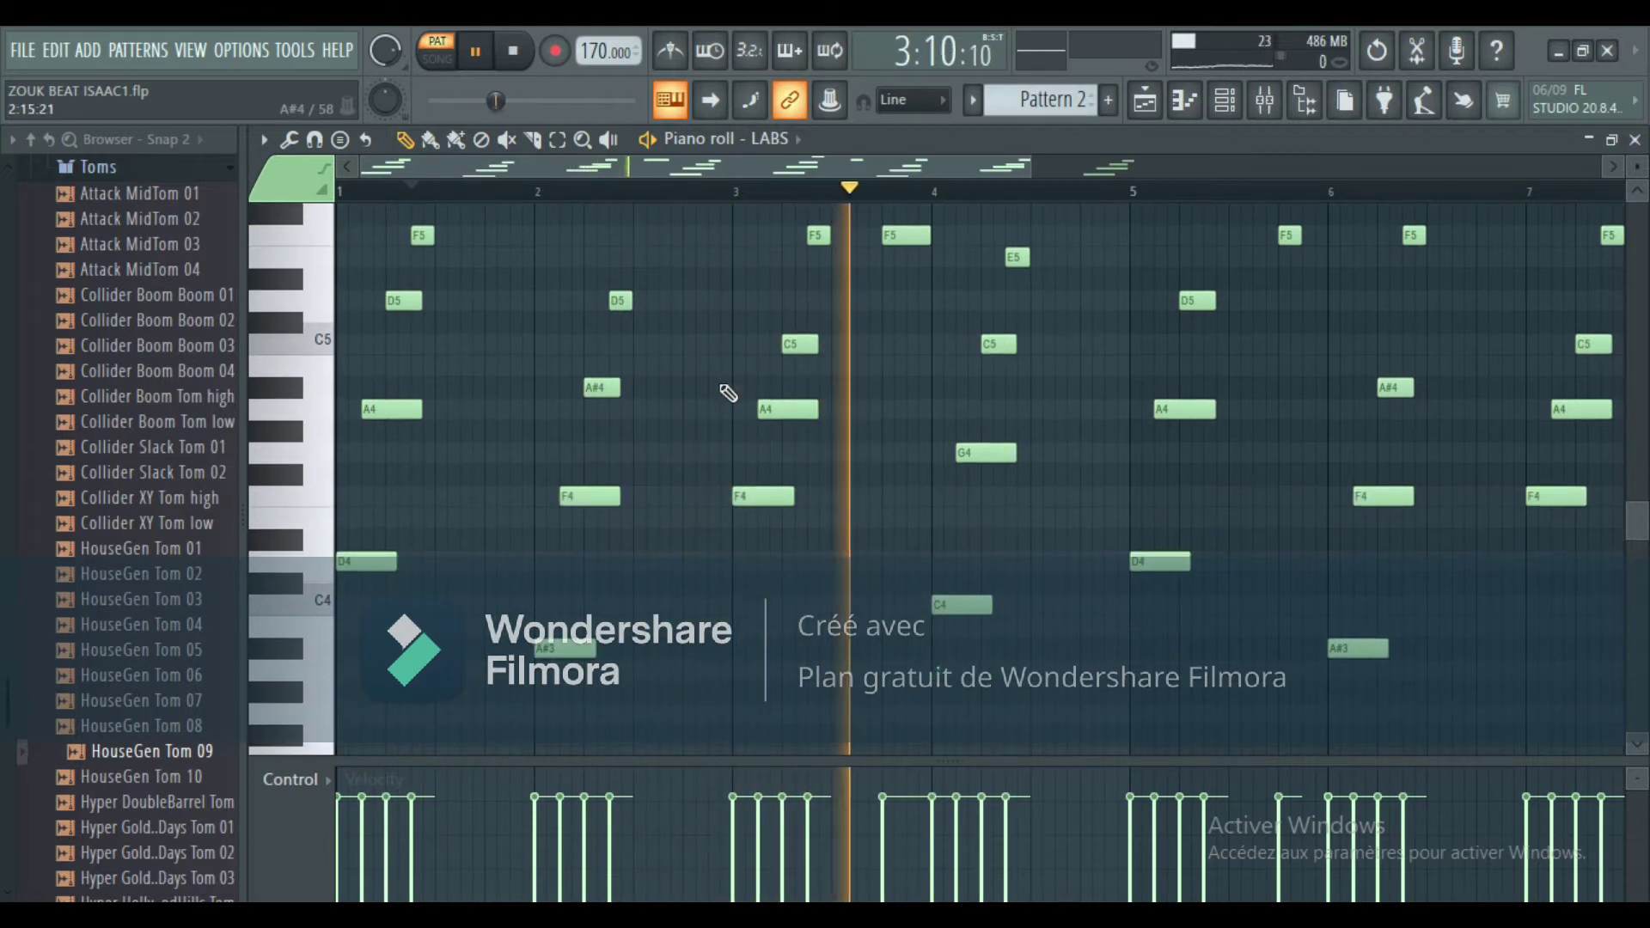
pyautogui.moveTo(764, 162); pyautogui.dragTo(956, 172)
pyautogui.scroll(-3, 951, 386)
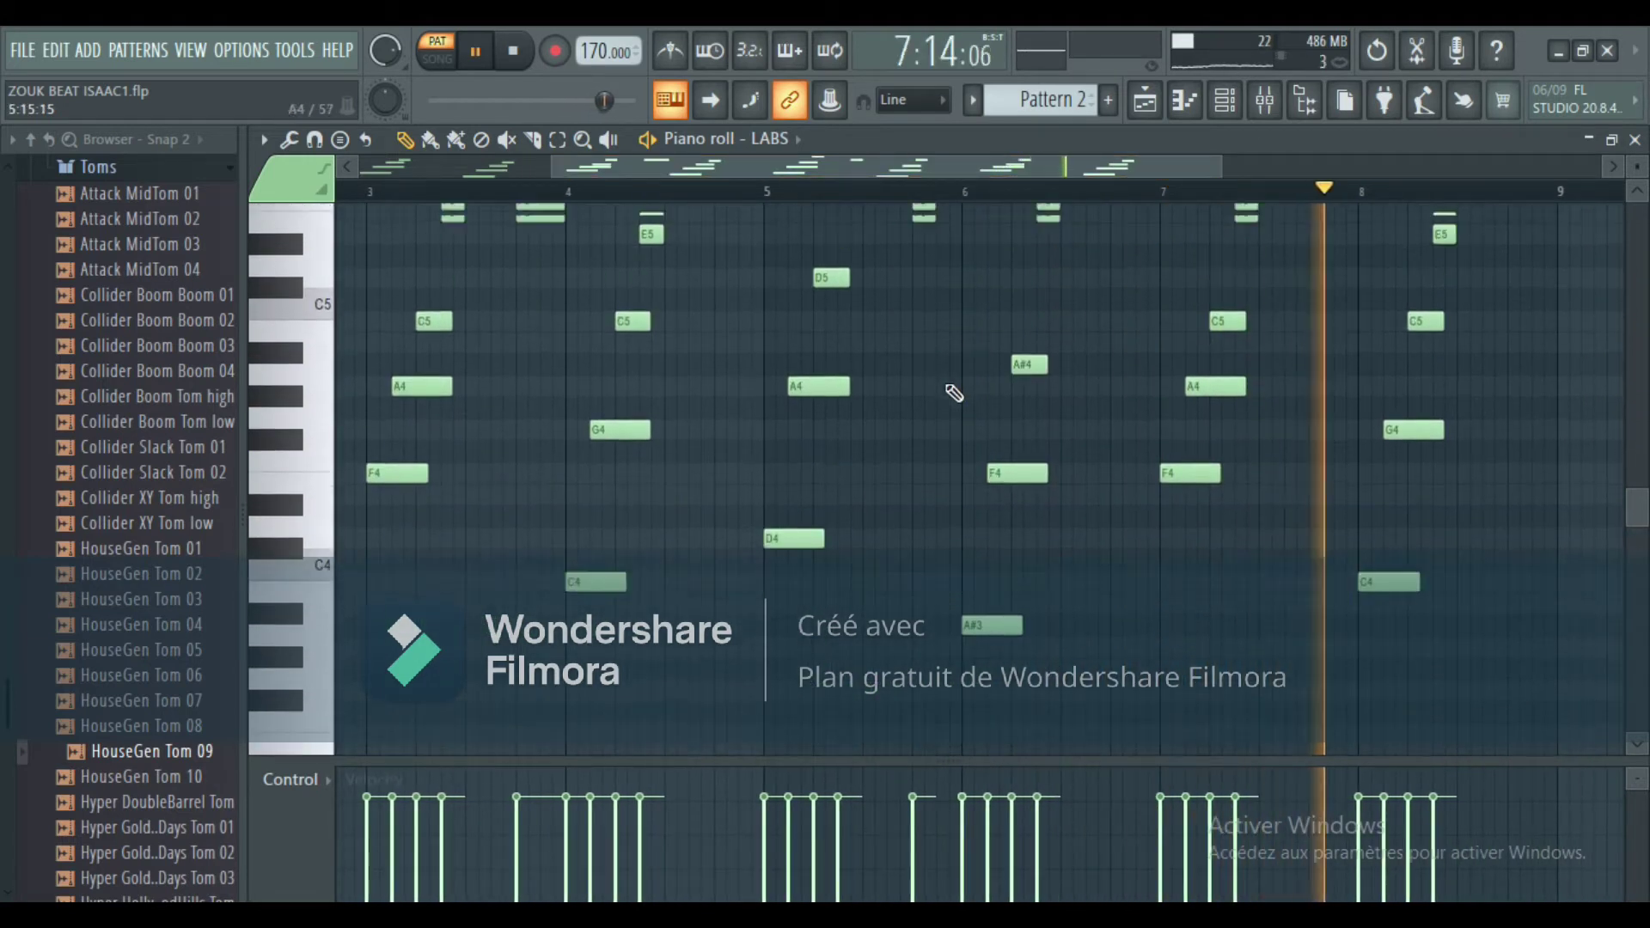
# Switch to Pattern 3 and turn off soloing so that all channels are enabled in the channel rack.
pyautogui.click(1222, 101)
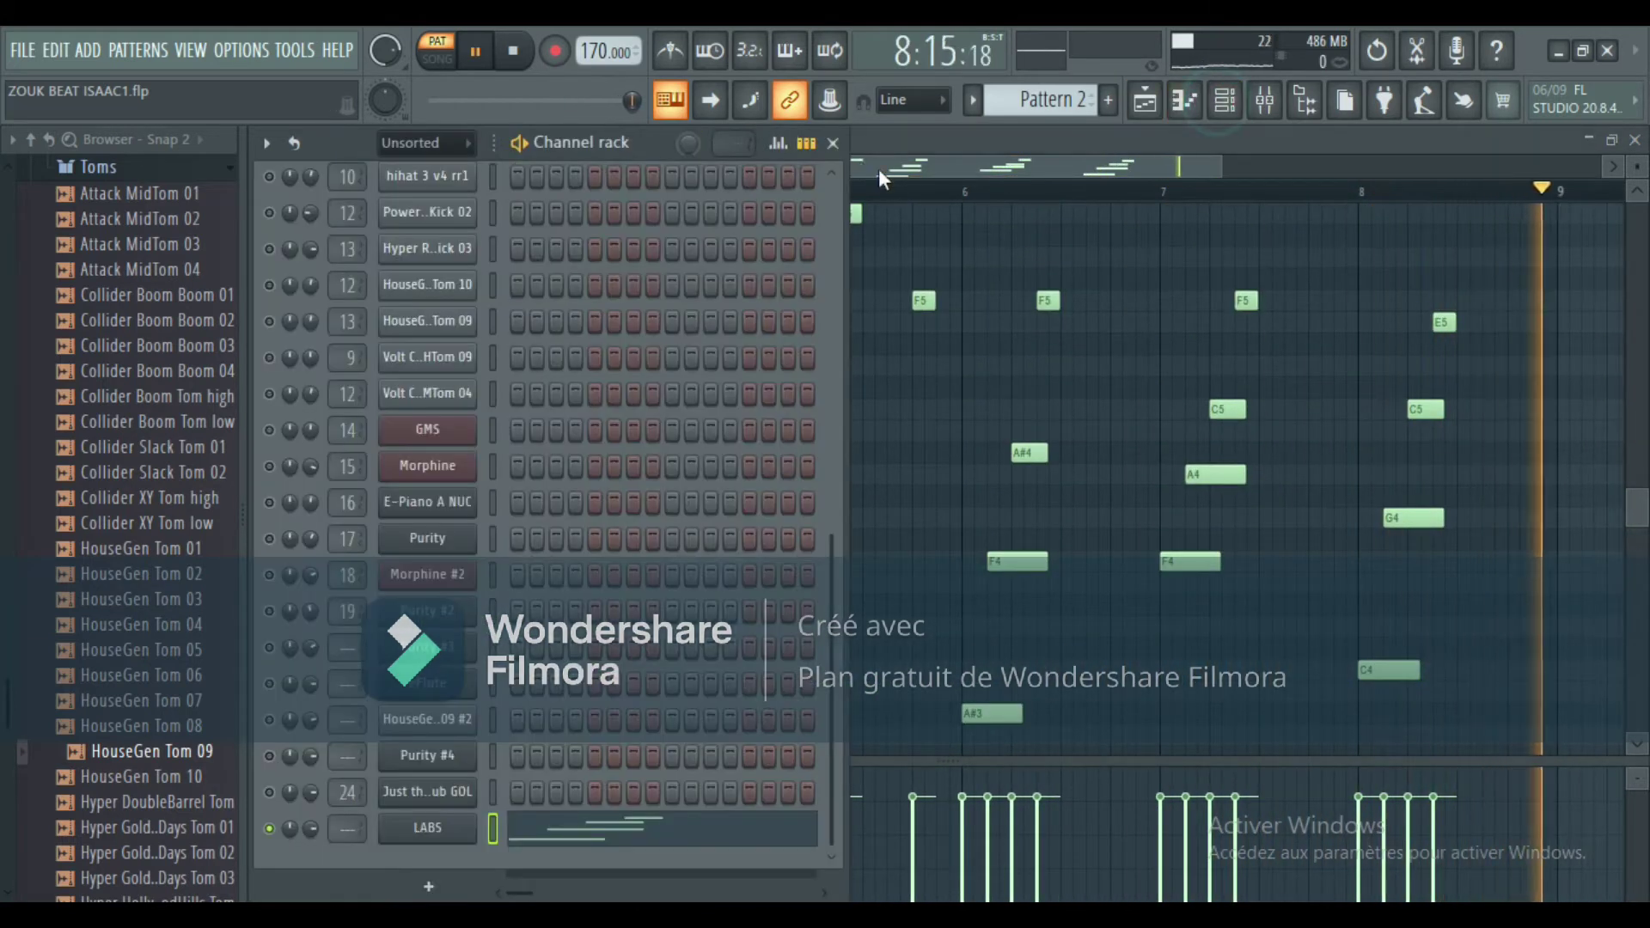
pyautogui.click(1145, 100)
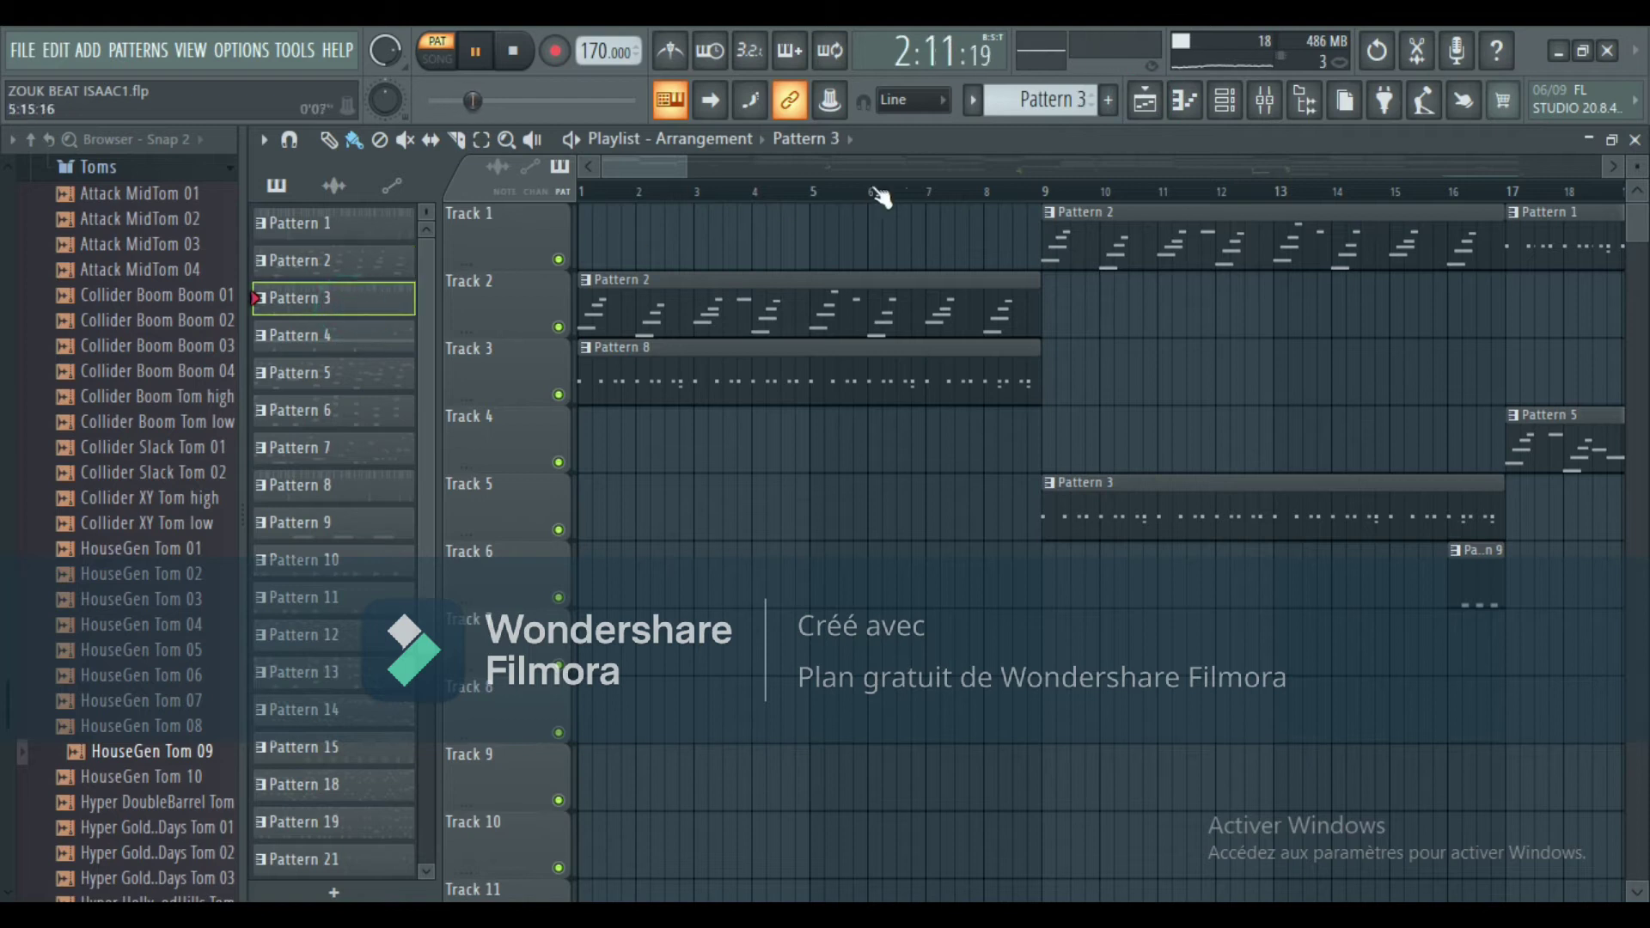
pyautogui.click(1227, 107)
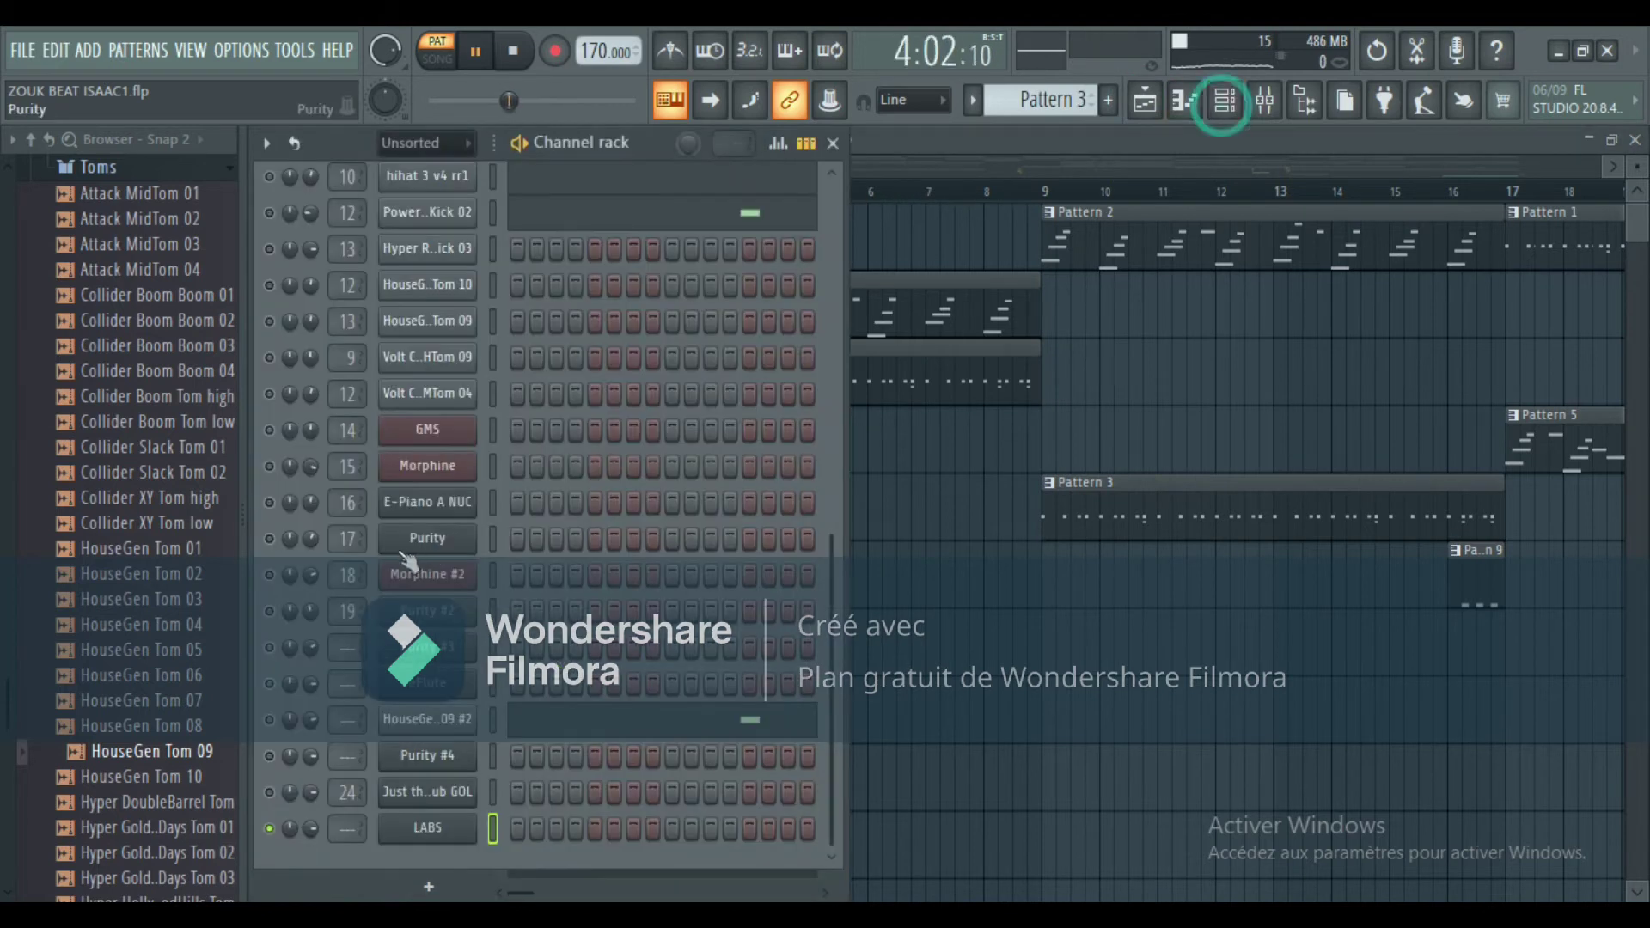
pyautogui.rightClick(279, 728)
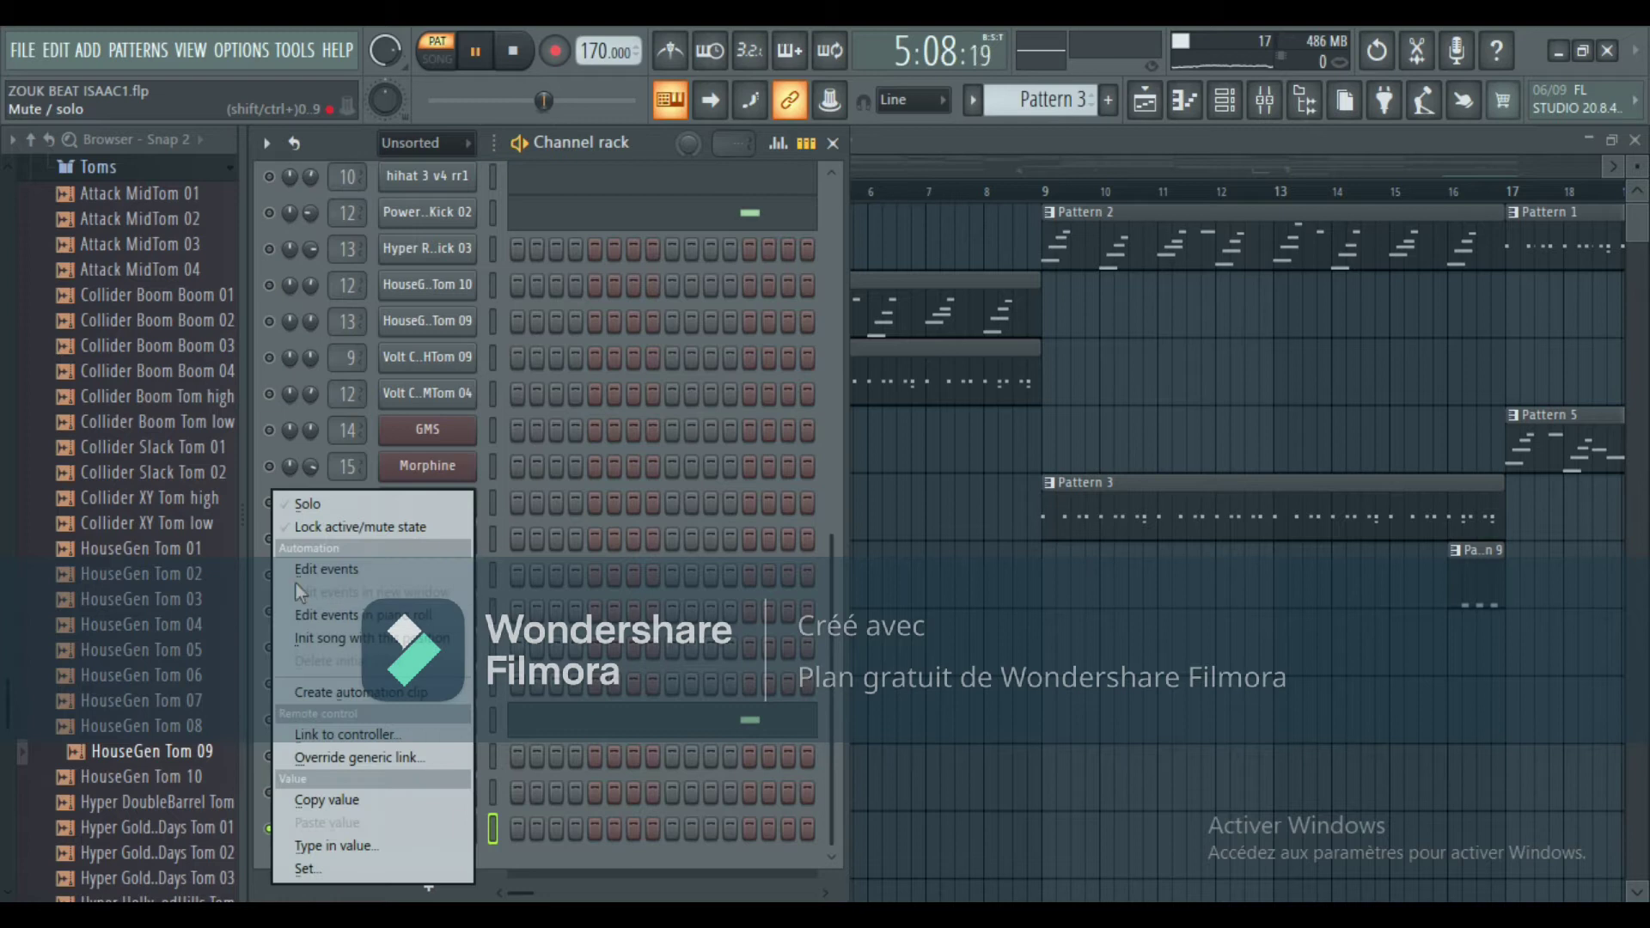
pyautogui.click(323, 504)
pyautogui.rightClick(279, 729)
pyautogui.click(325, 504)
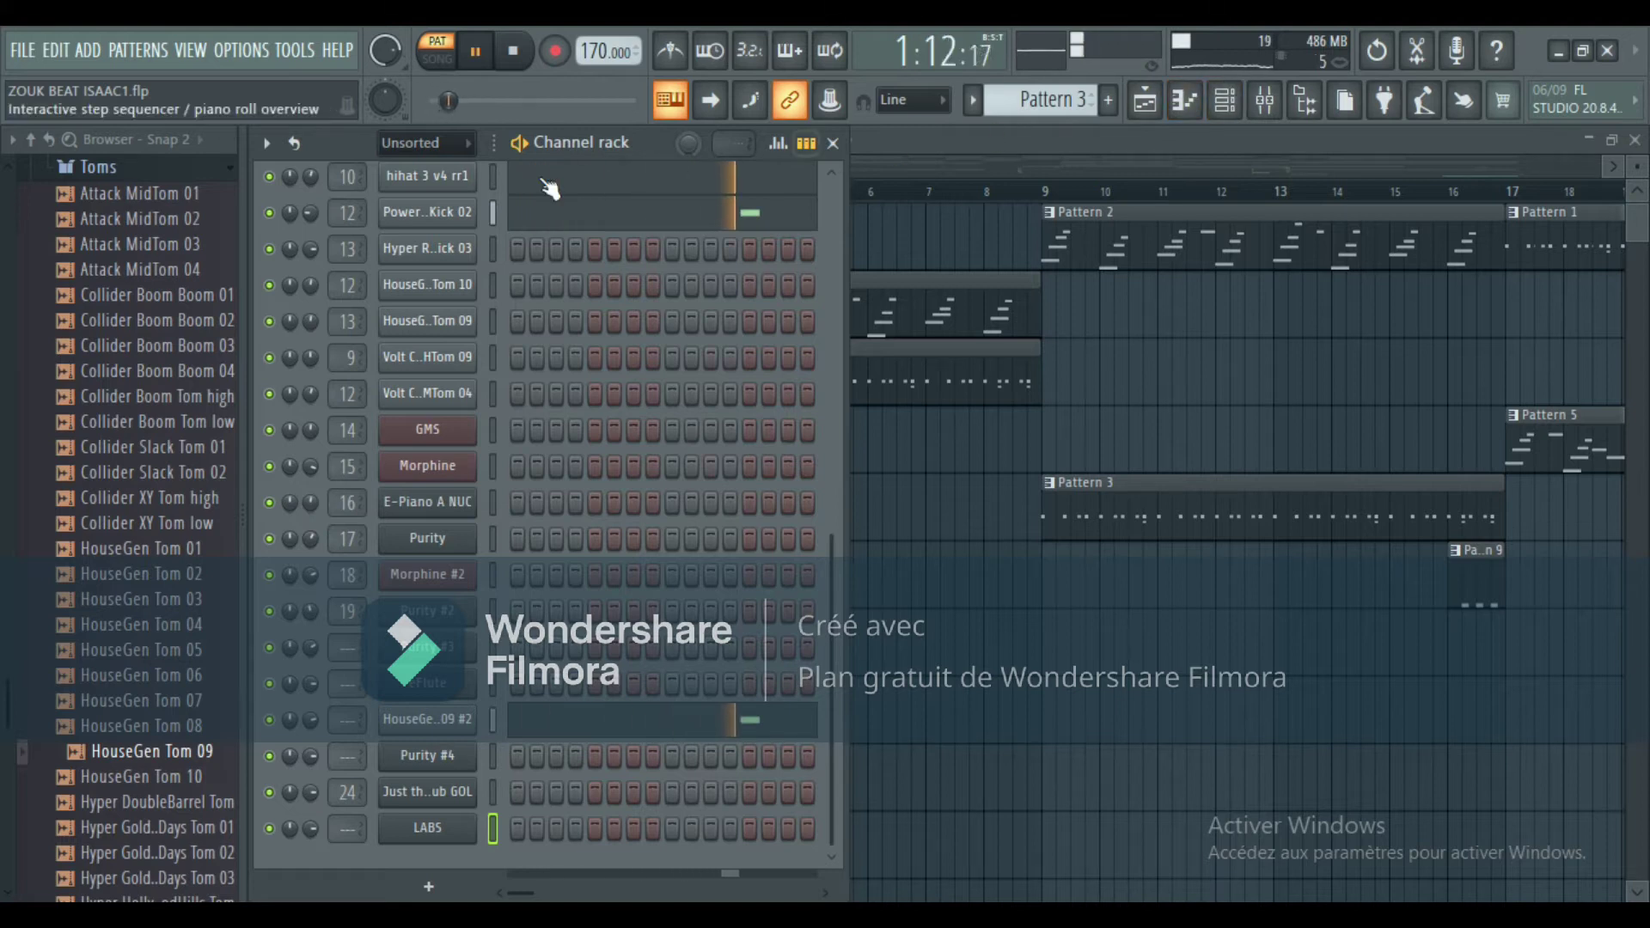
# Switch to Pattern 4 and display its channels in the channel rack.
pyautogui.click(1151, 102)
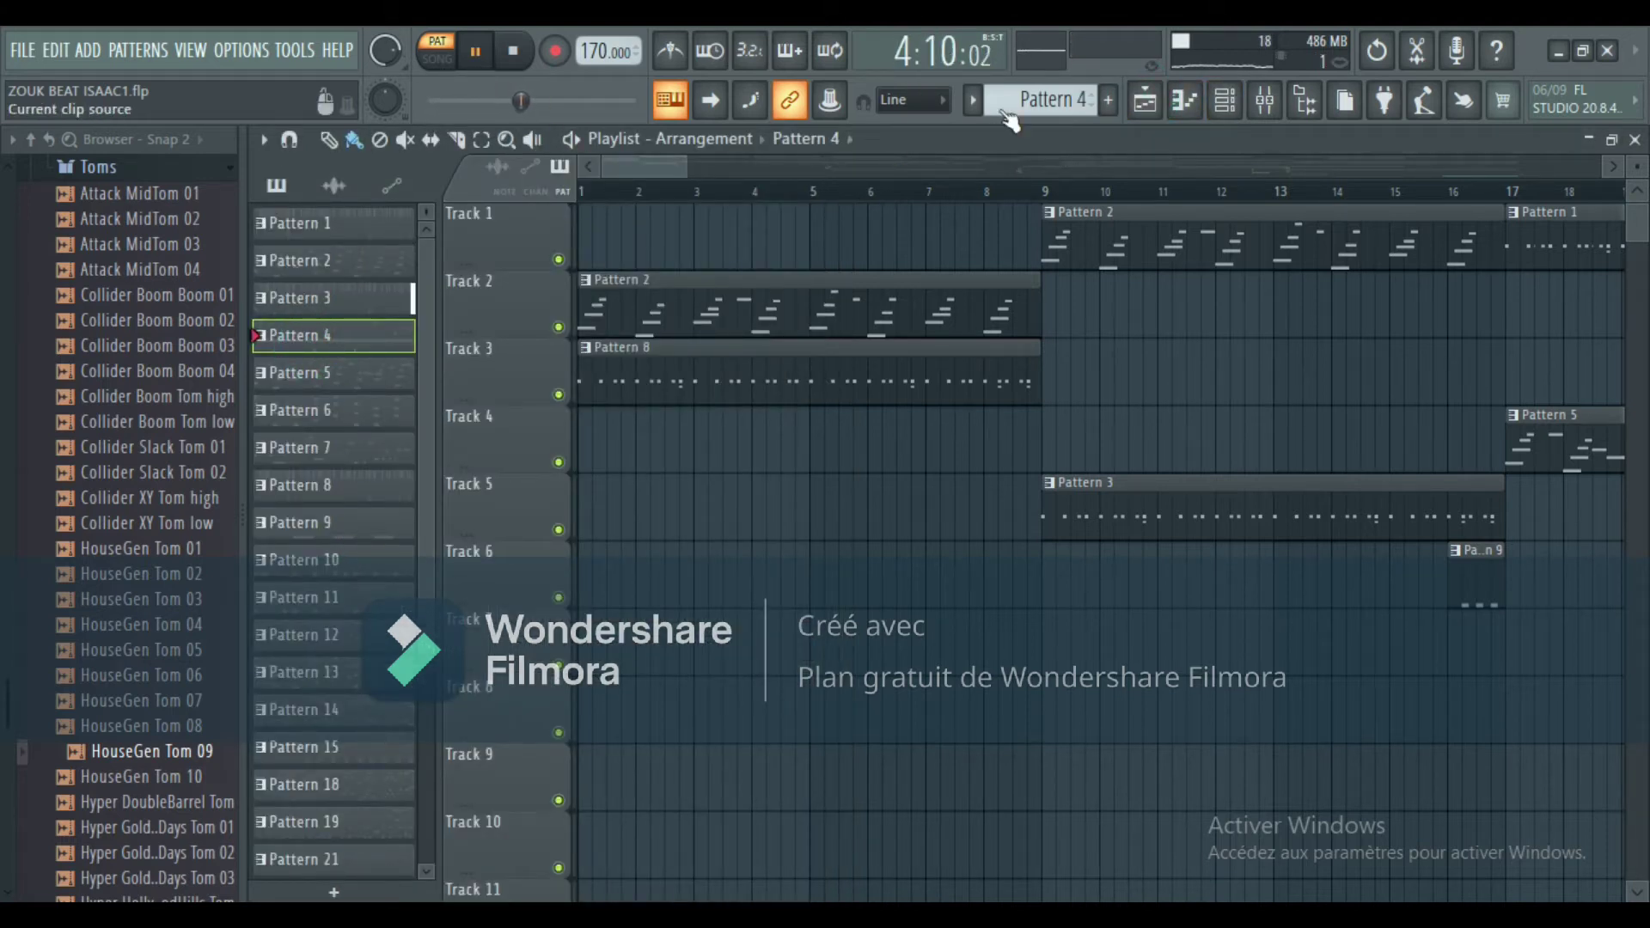
pyautogui.click(1228, 104)
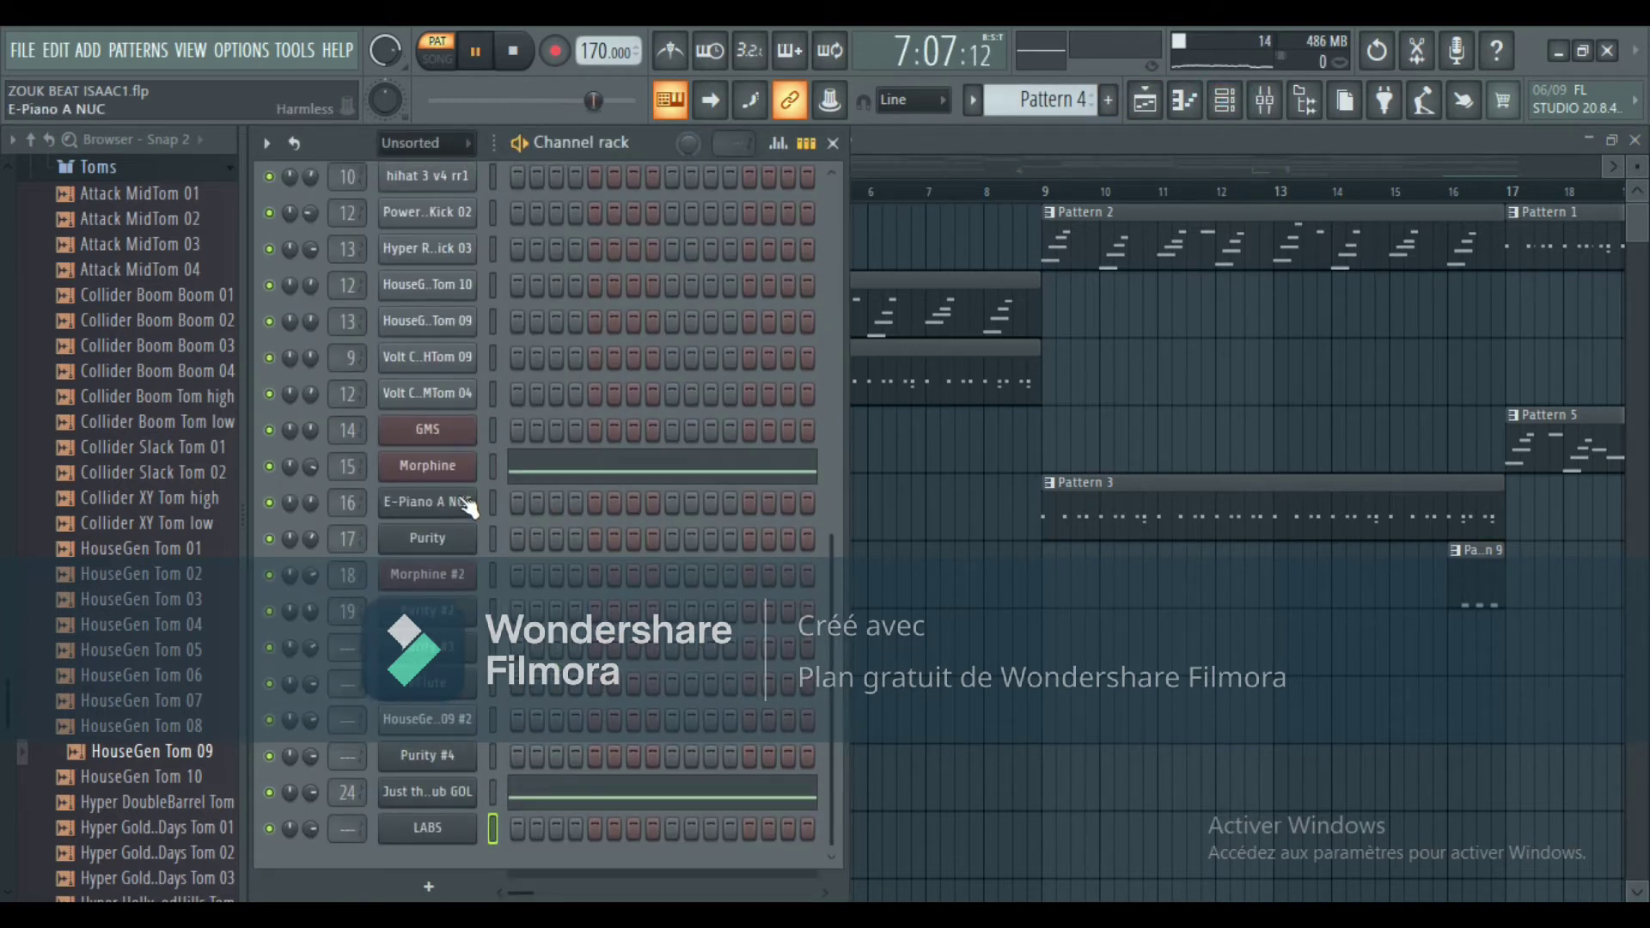
pyautogui.click(1015, 147)
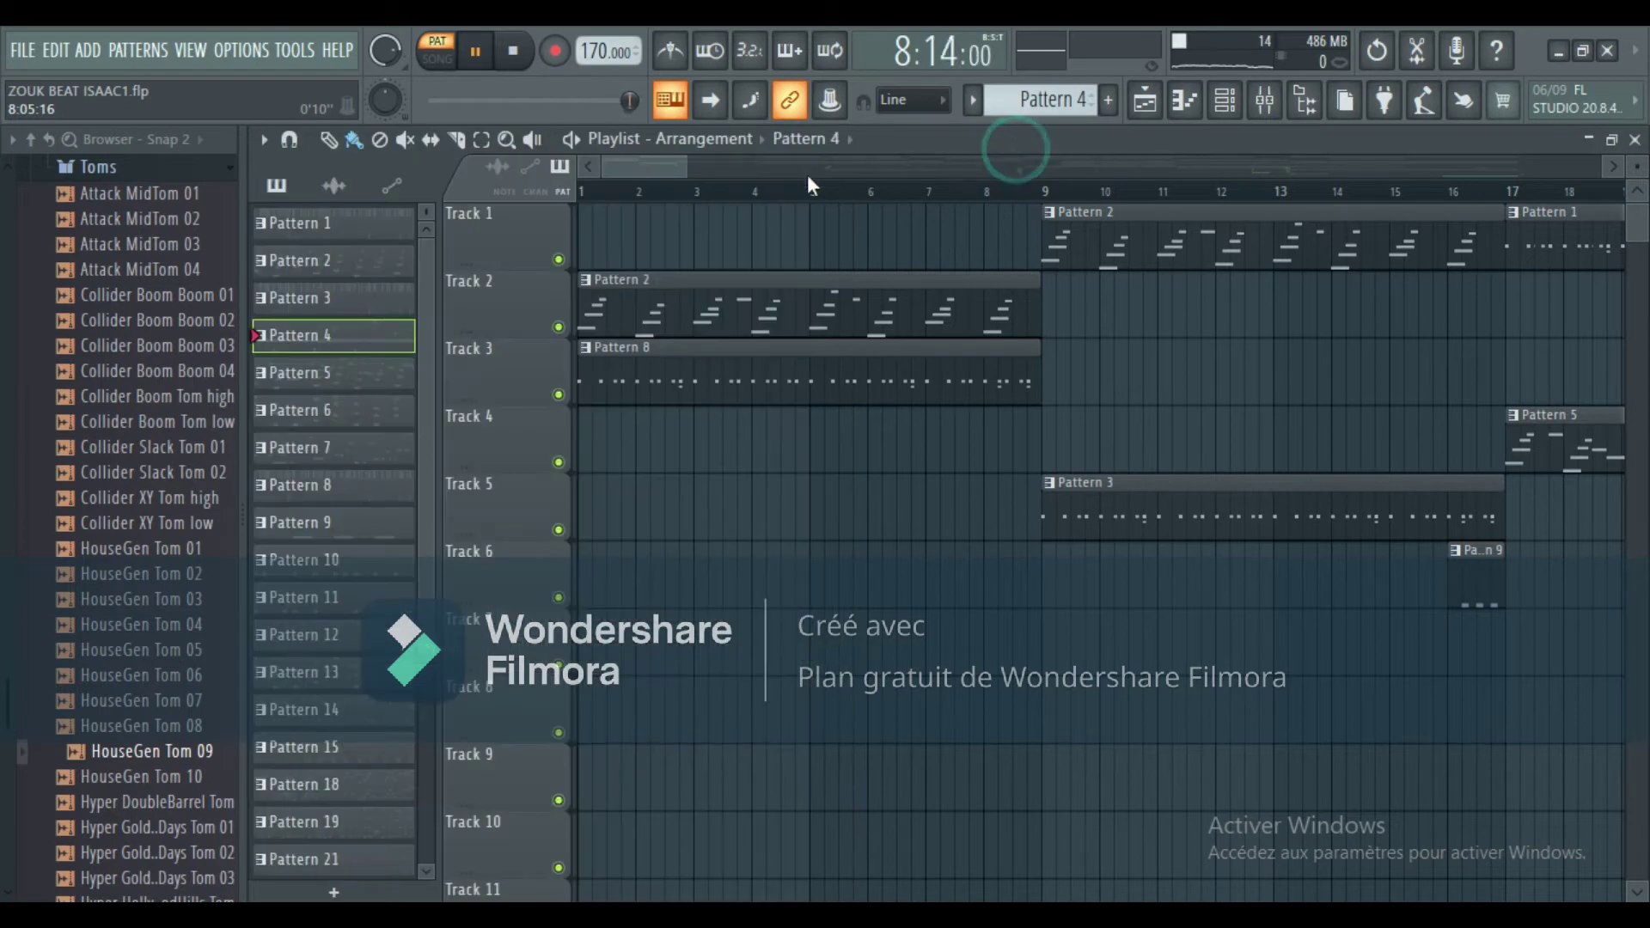
pyautogui.click(1229, 105)
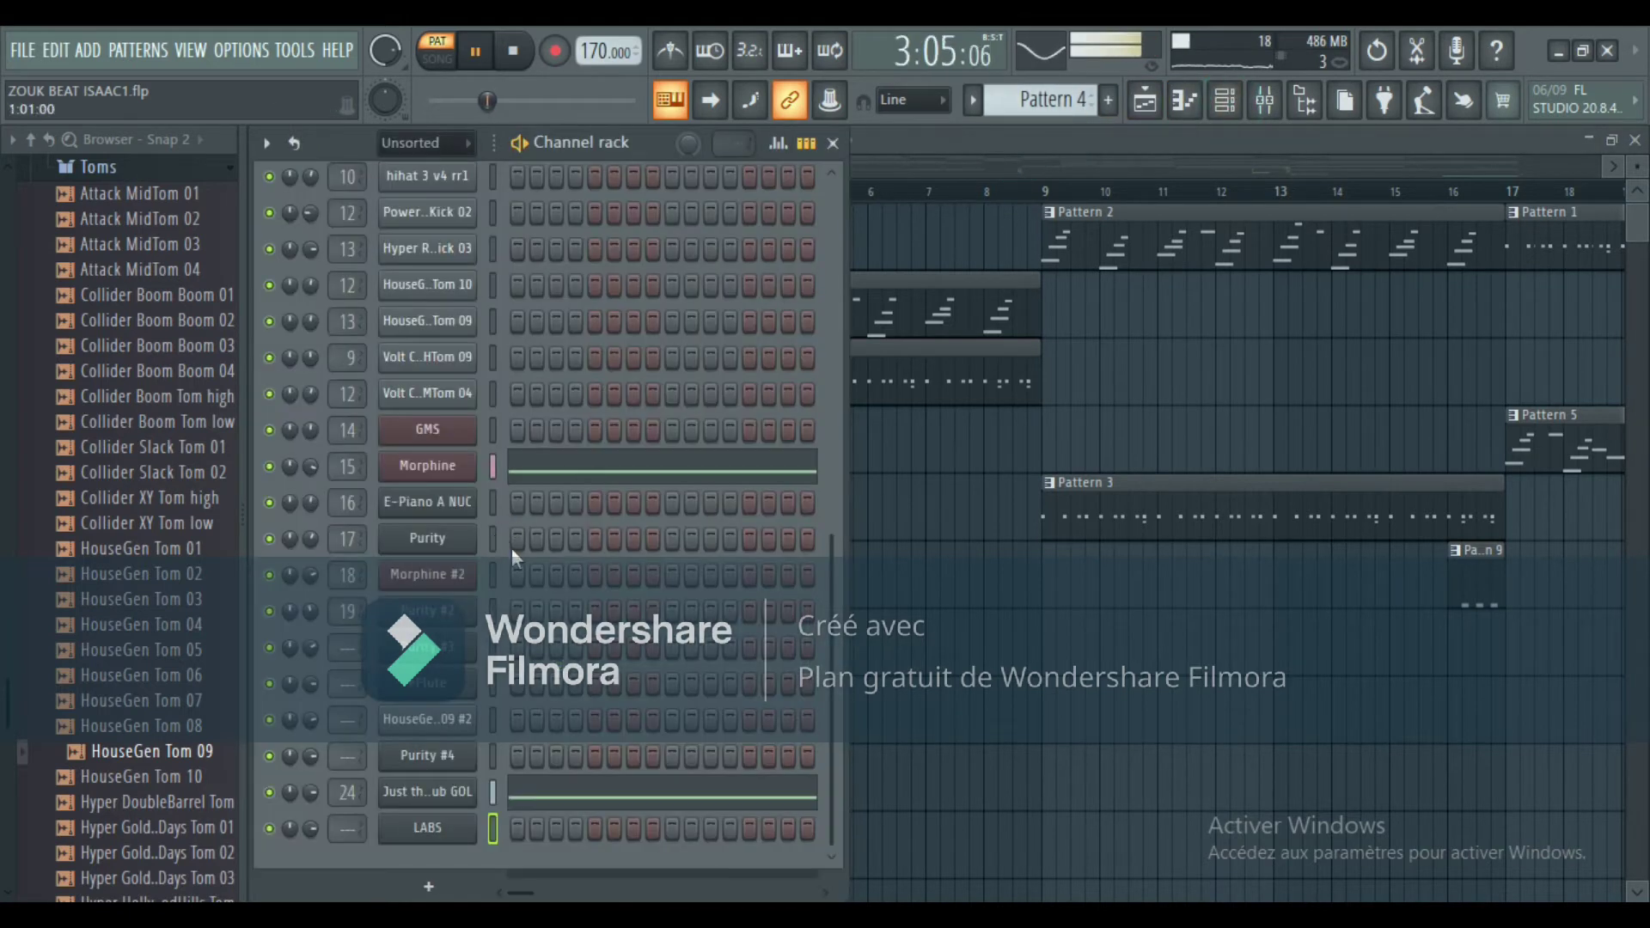
# Open the Morphine notes of Pattern 4 in the piano roll and raise the slide note at bar 4 to G3.
pyautogui.click(563, 472)
pyautogui.scroll(-3, 675, 490)
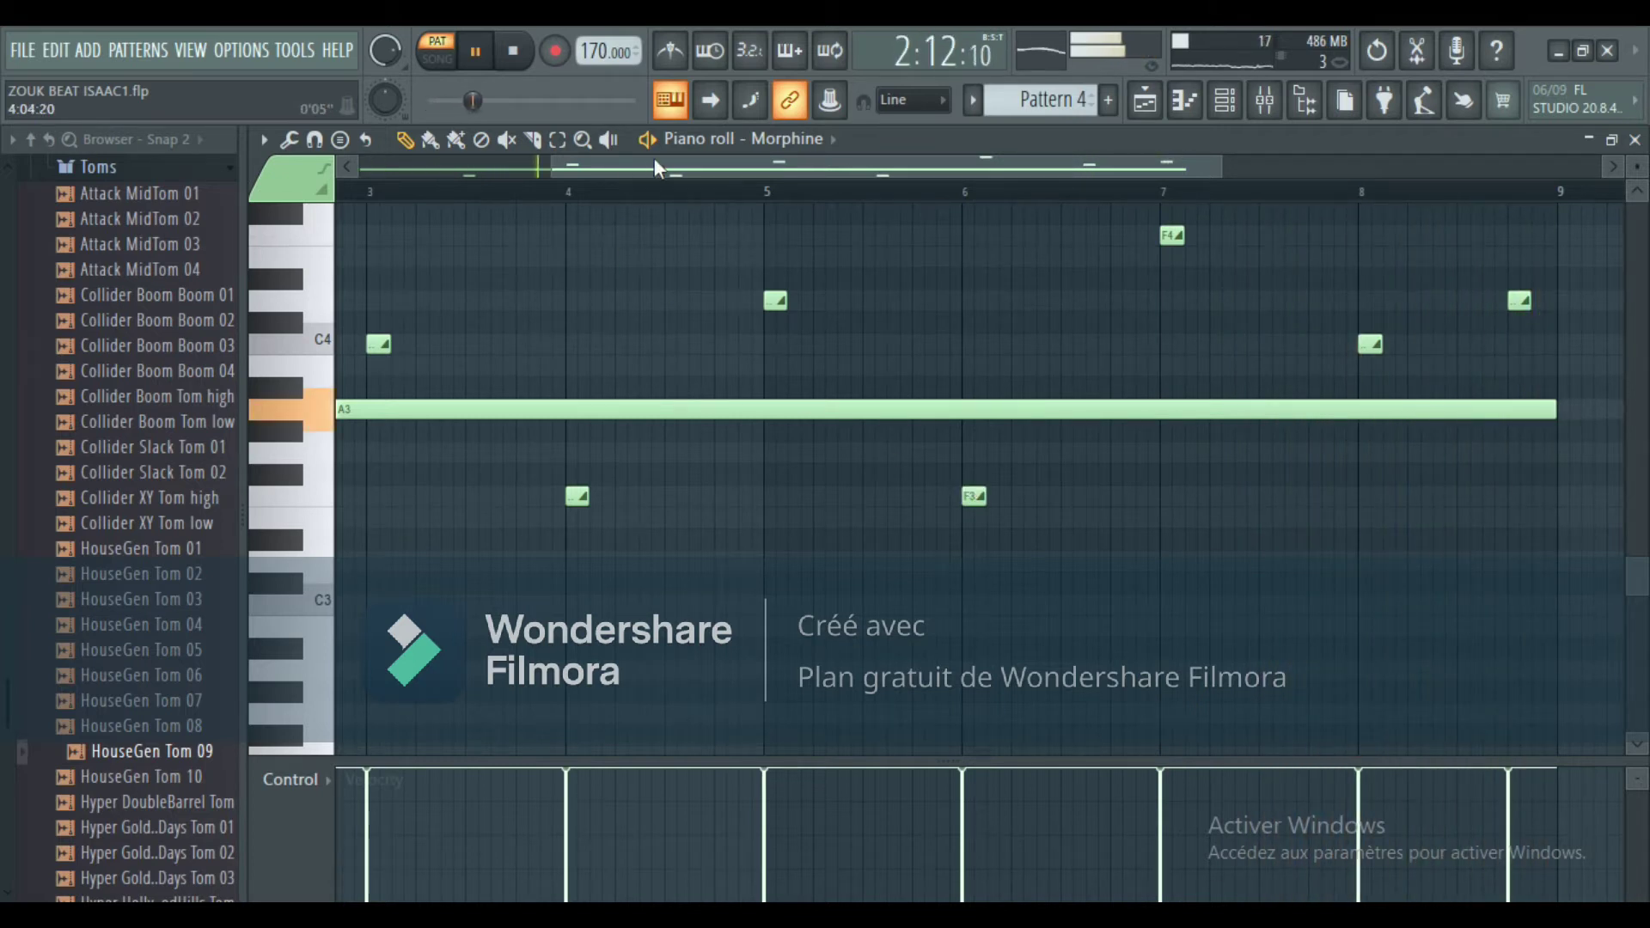
pyautogui.moveTo(911, 505); pyautogui.dragTo(913, 461)
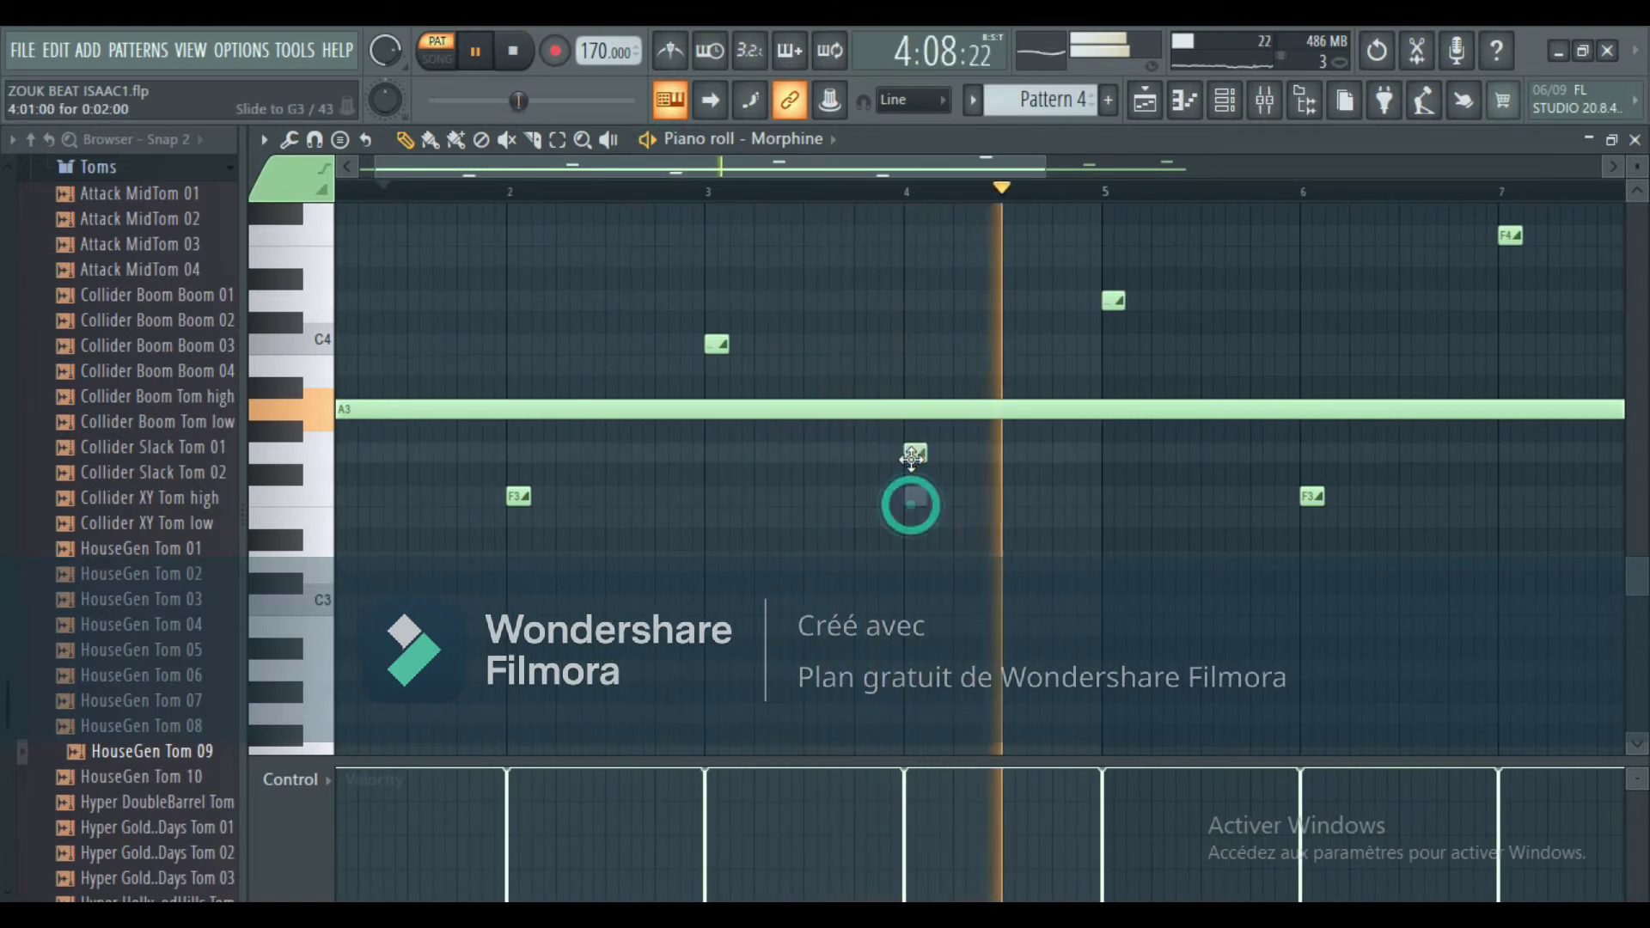
# Open the Just the Sub GOL notes of Pattern 4 and raise the slide note at bar 4 to G3.
pyautogui.click(1240, 108)
pyautogui.click(607, 788)
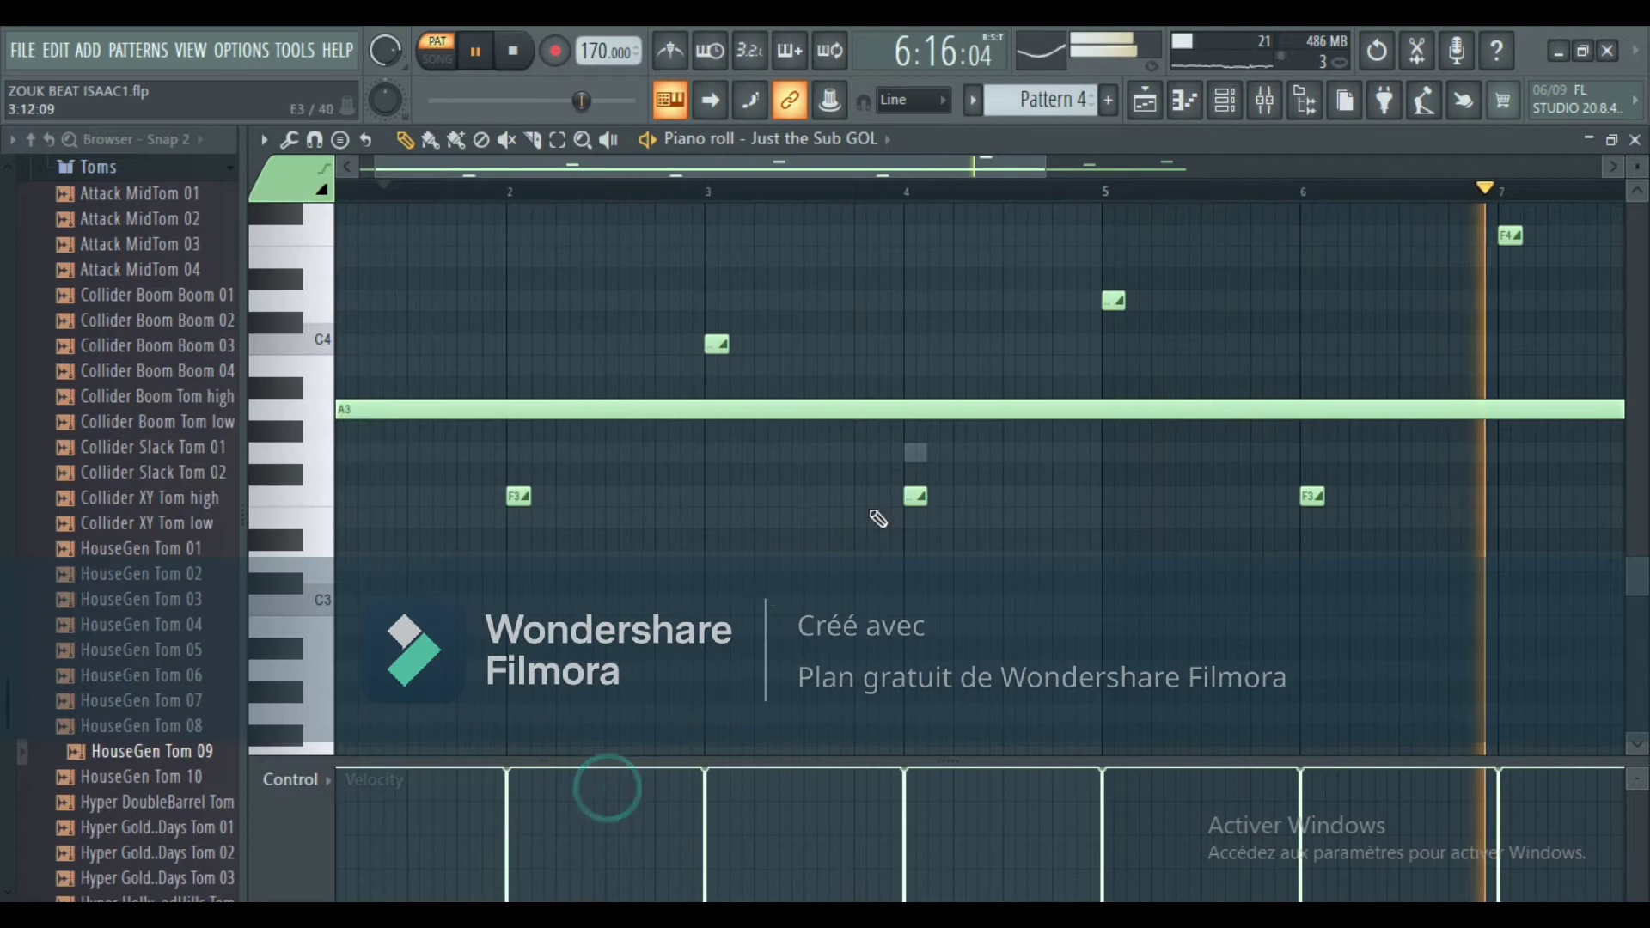
pyautogui.moveTo(912, 498); pyautogui.dragTo(913, 456)
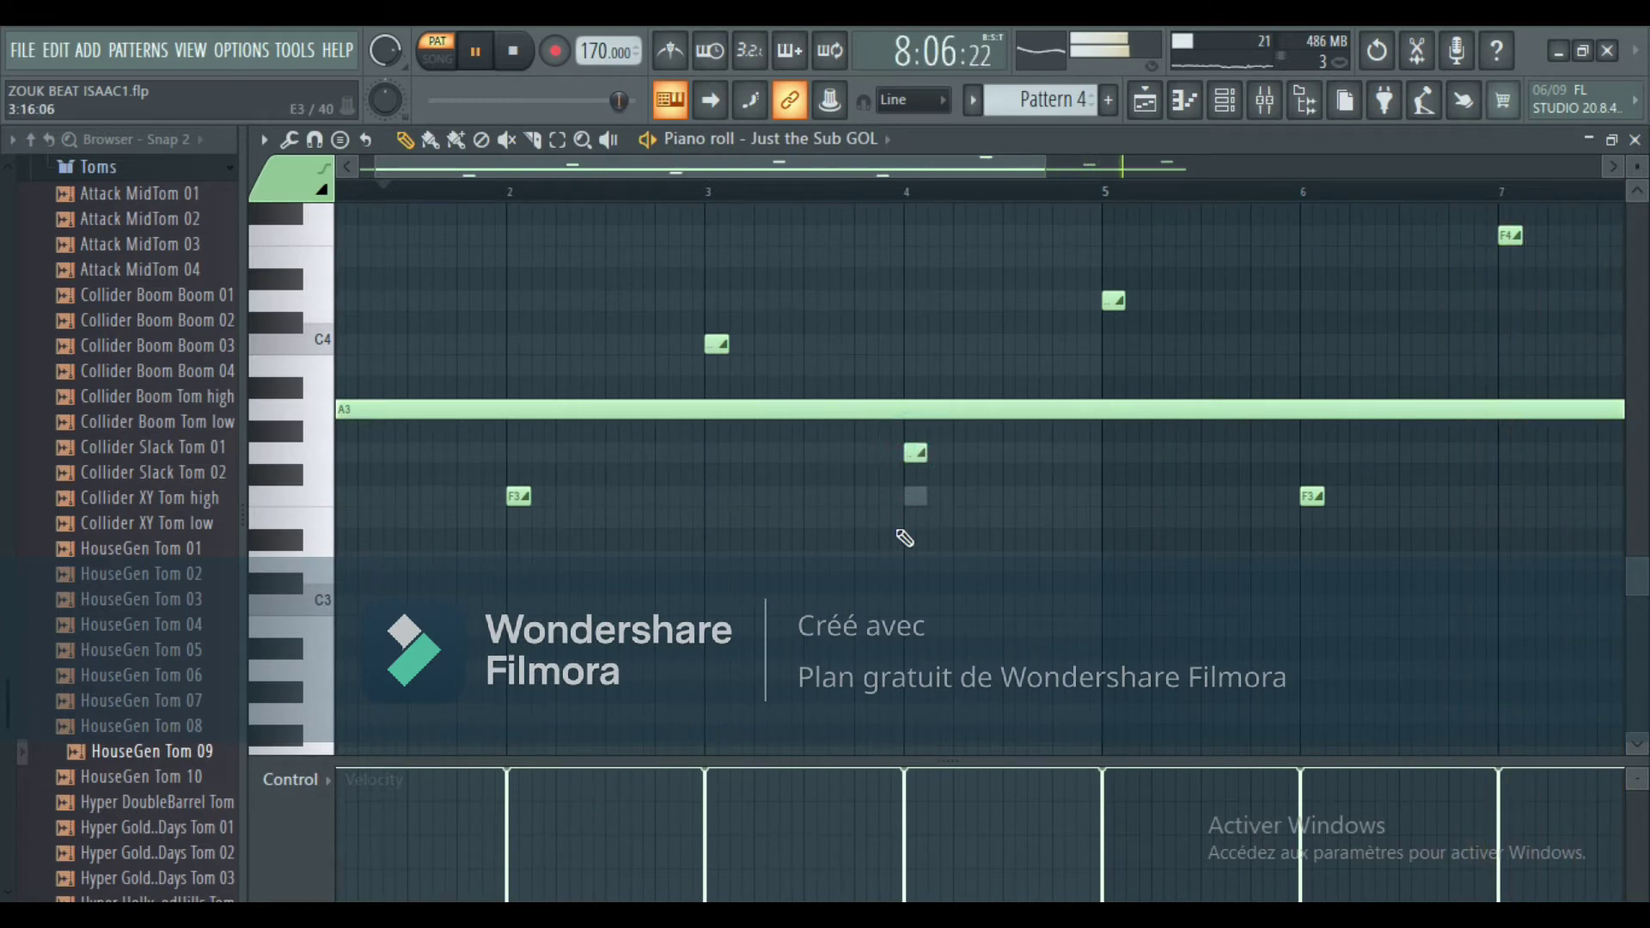
# Open the eFlute notes of Pattern 4, raise the slide note at bar 4 to G3, and check the notes through bar 8.
pyautogui.click(1225, 104)
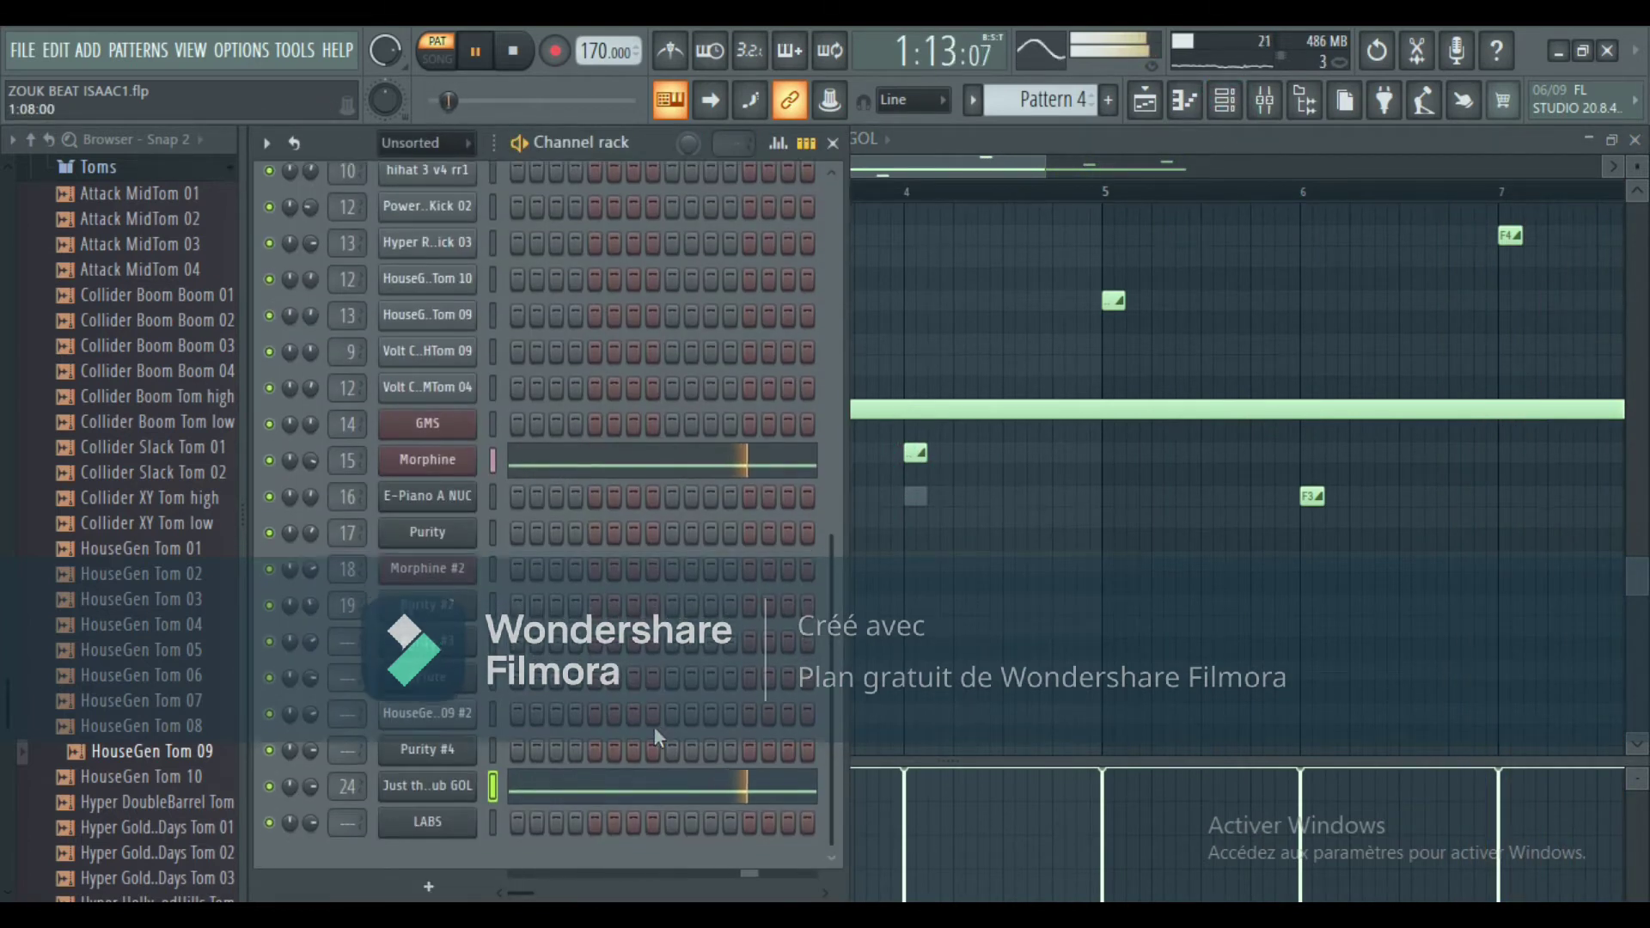
pyautogui.scroll(8, 634, 621)
pyautogui.click(653, 430)
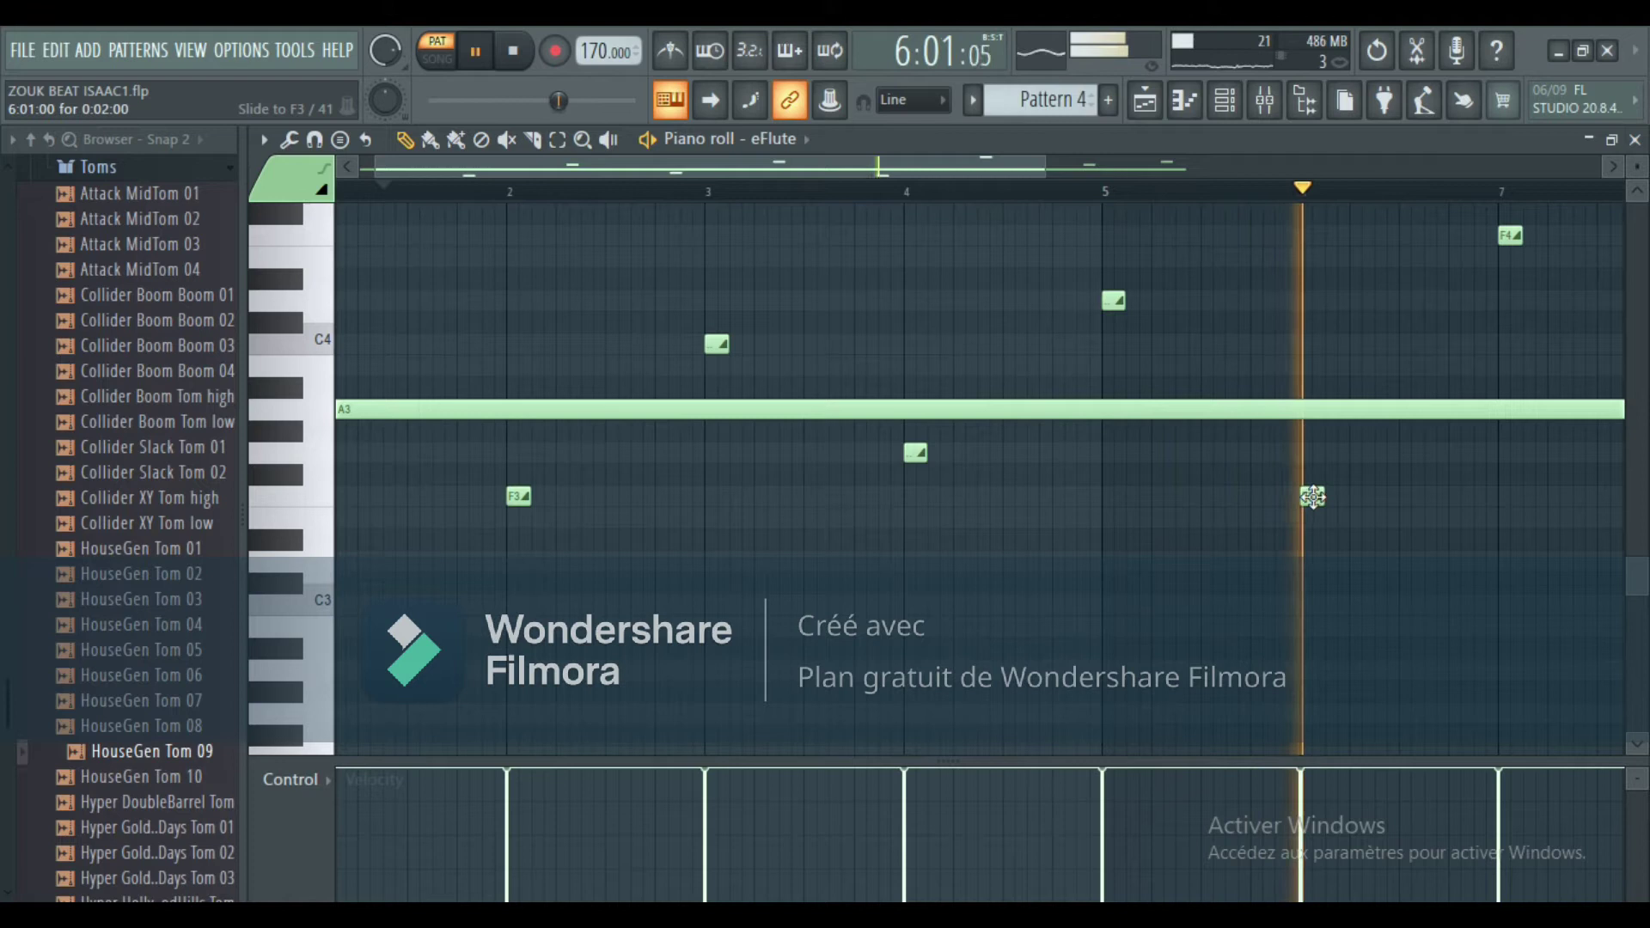
pyautogui.moveTo(837, 158); pyautogui.dragTo(1034, 151)
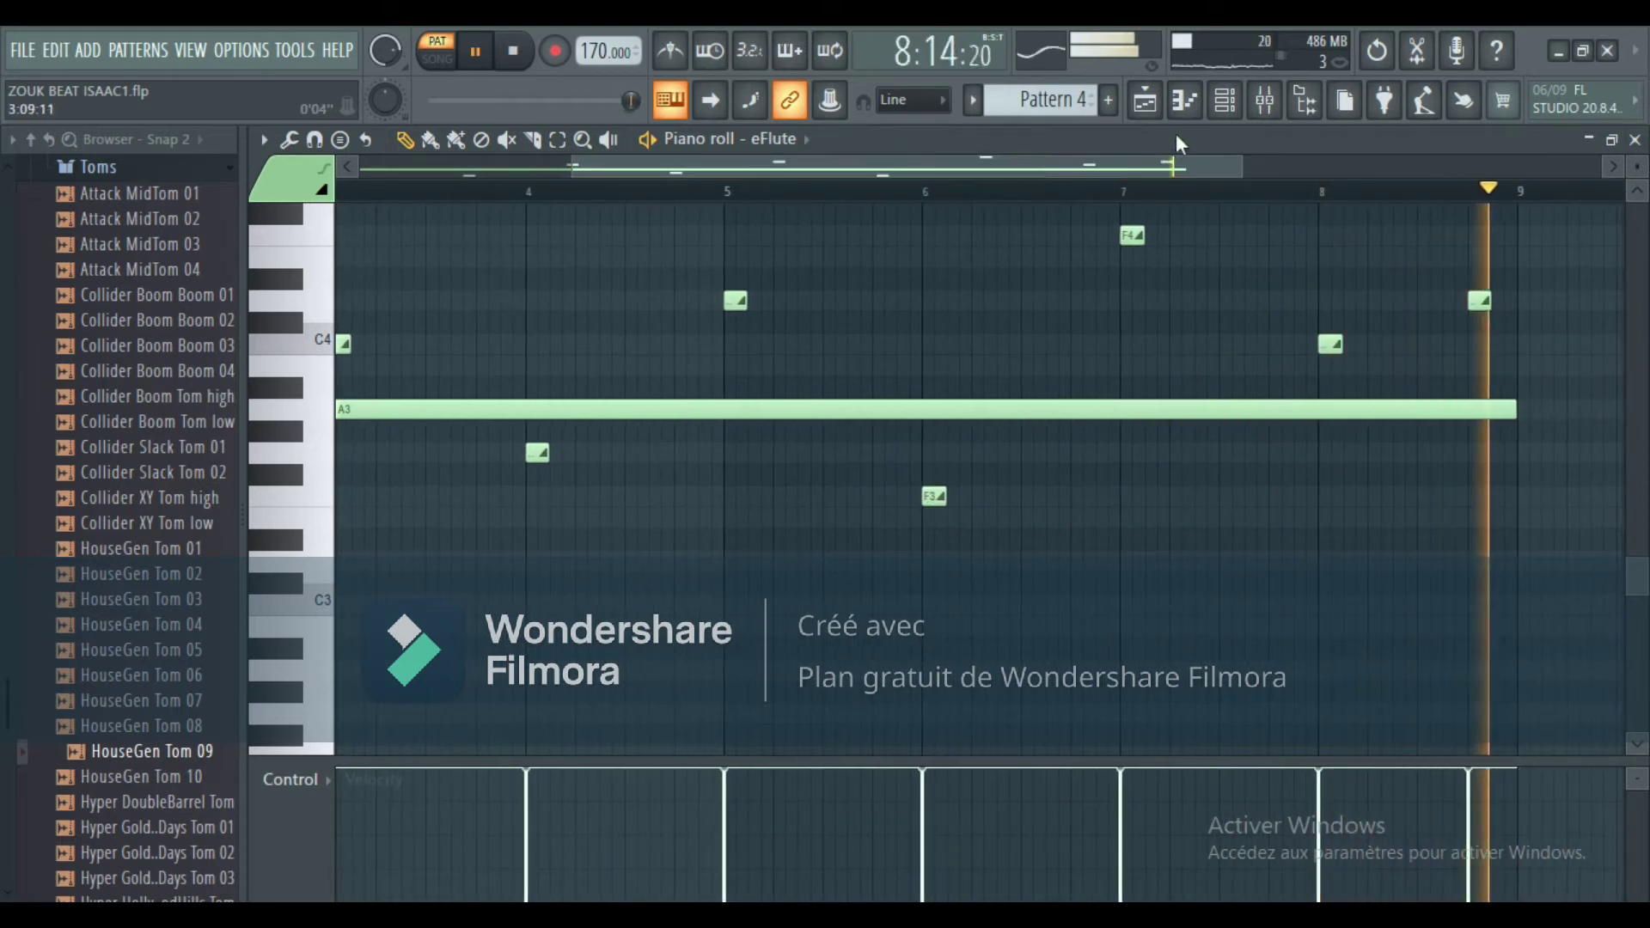
# Reopen the eFlute notes of Pattern 4 from the channel rack and fit all eight bars in the piano roll.
pyautogui.click(1143, 102)
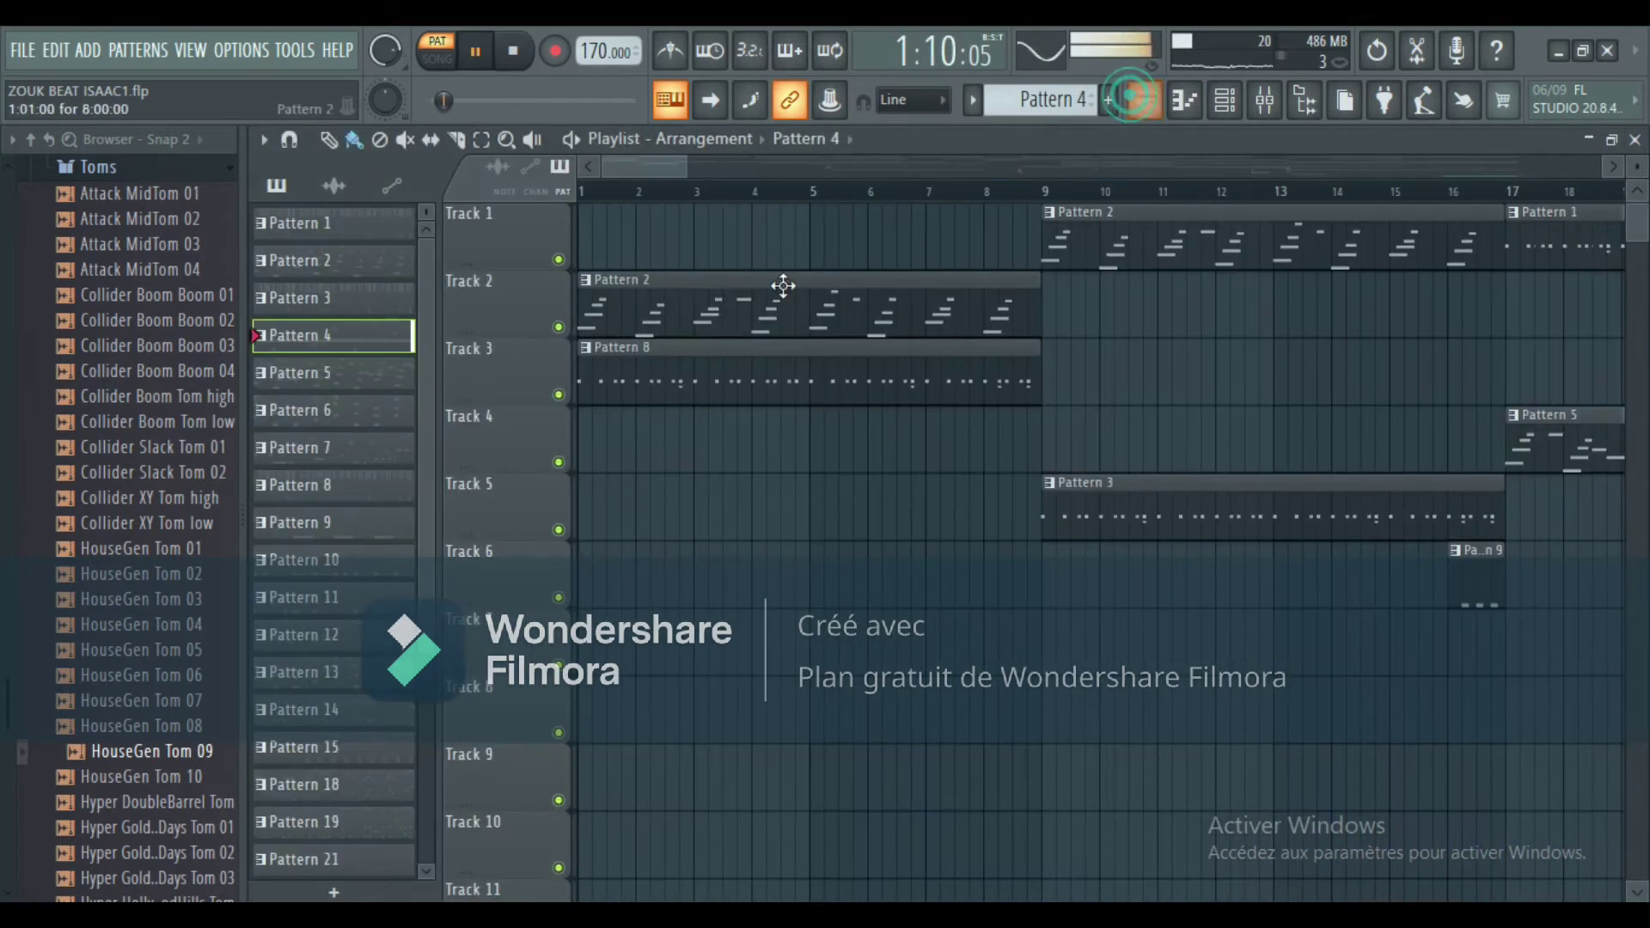
pyautogui.click(1221, 96)
pyautogui.click(609, 426)
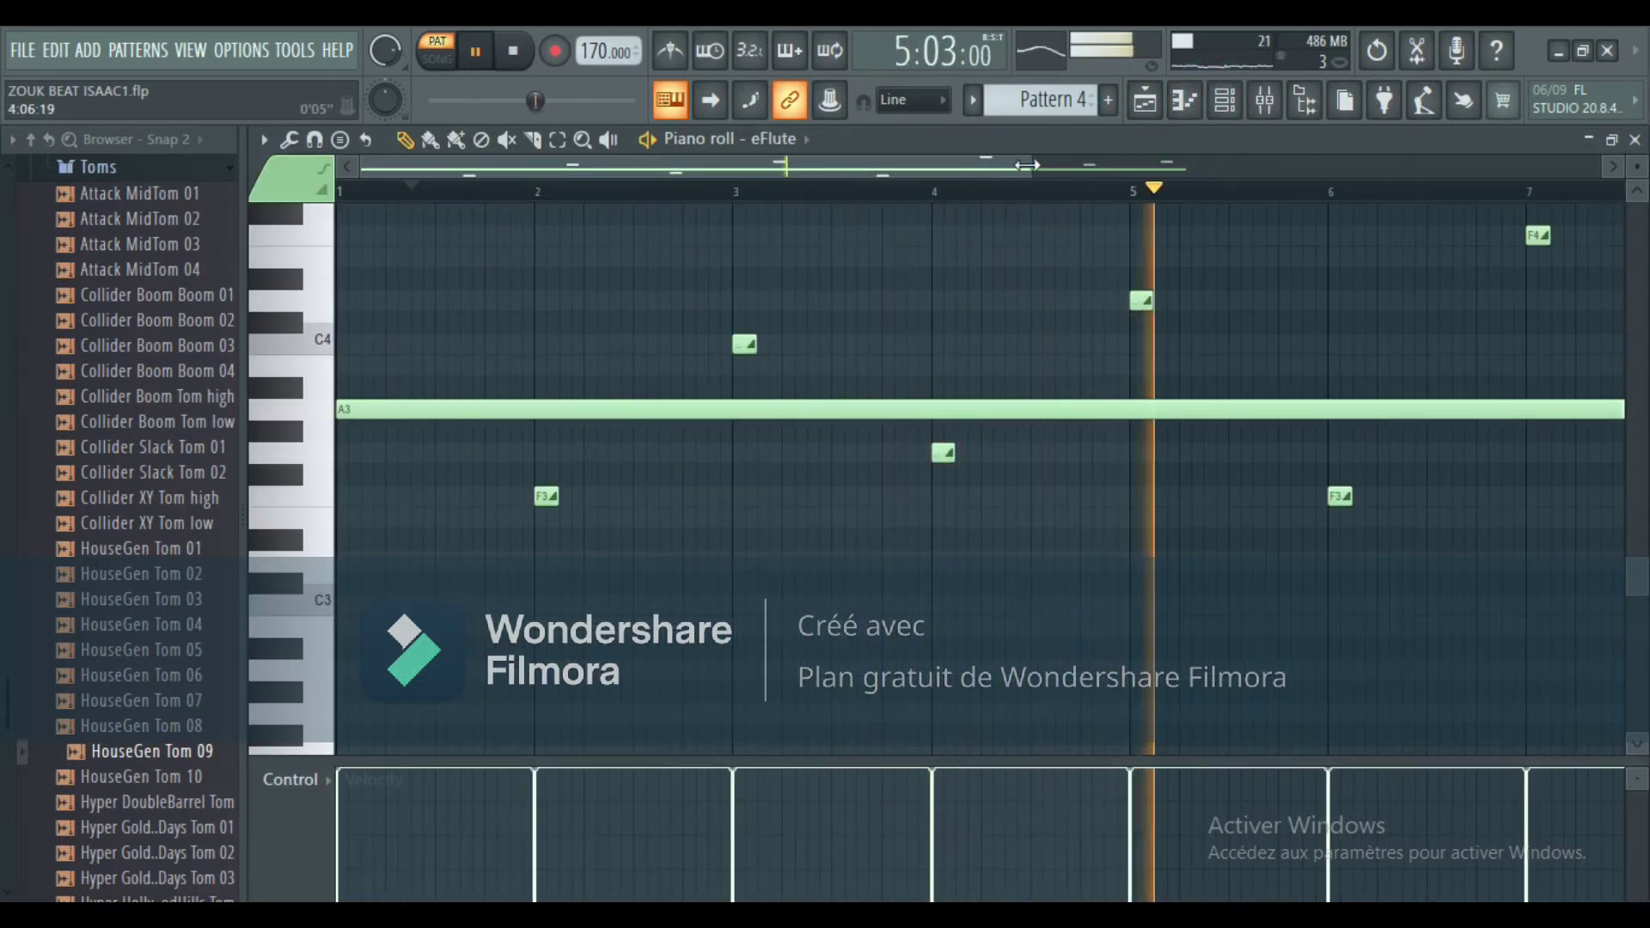
pyautogui.moveTo(1032, 163); pyautogui.dragTo(1190, 163)
pyautogui.scroll(2, 1196, 347)
pyautogui.scroll(3, 1196, 347)
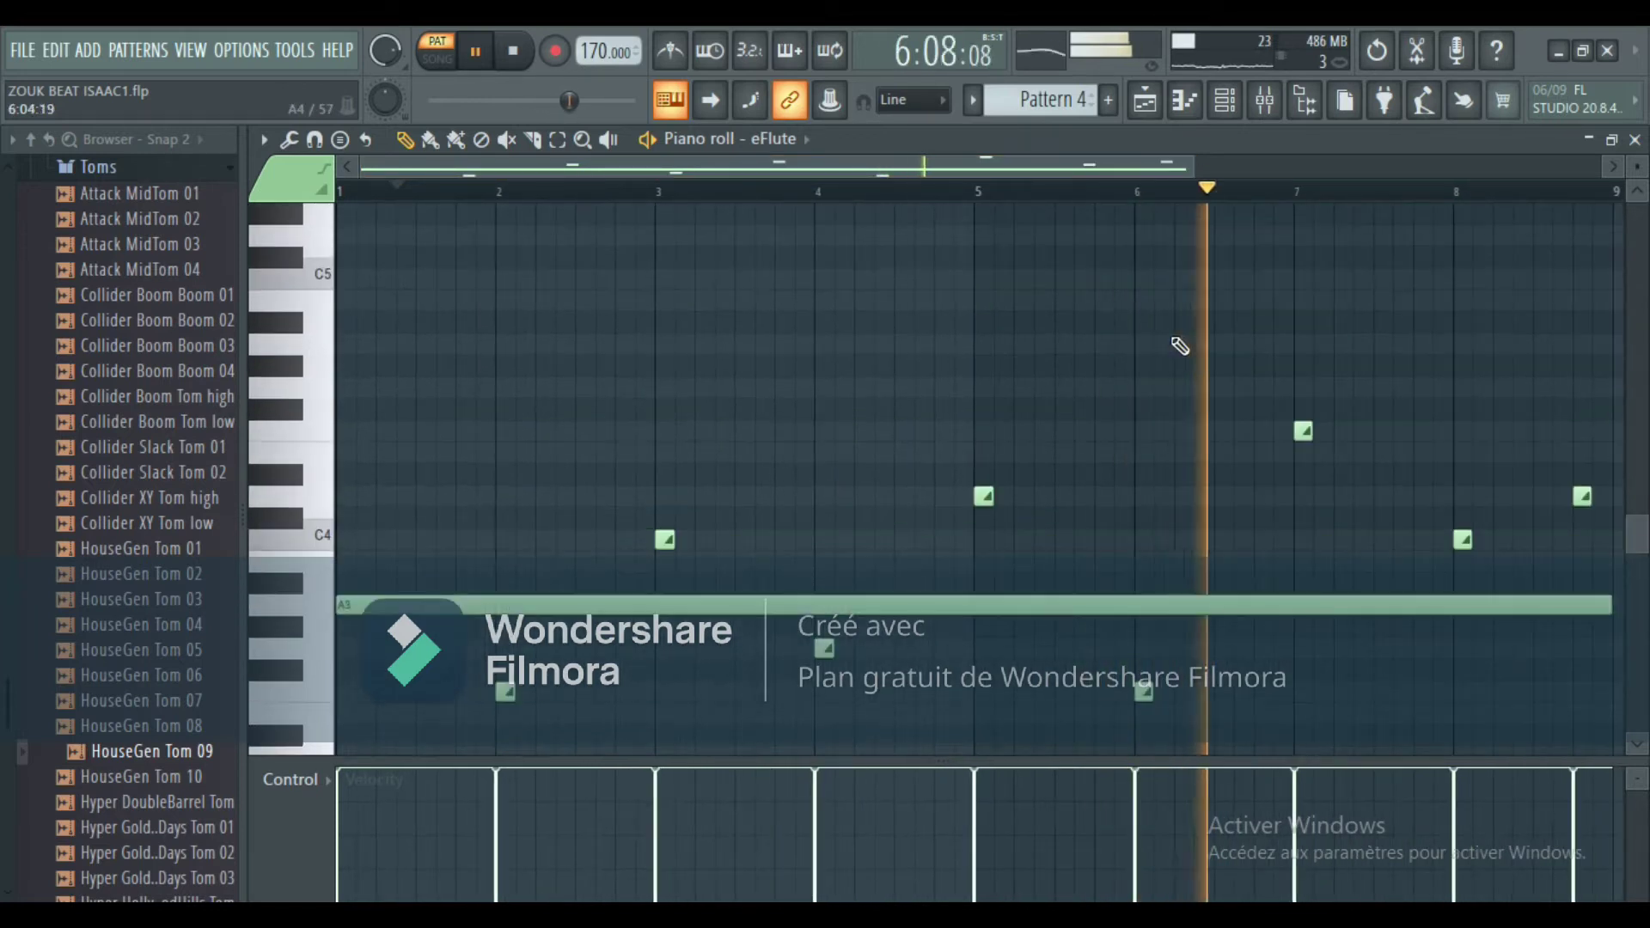
# Switch from Pattern 4 to Pattern 5 in the playlist and view its FL Keys notes in the piano roll.
pyautogui.moveTo(813, 163); pyautogui.dragTo(916, 161)
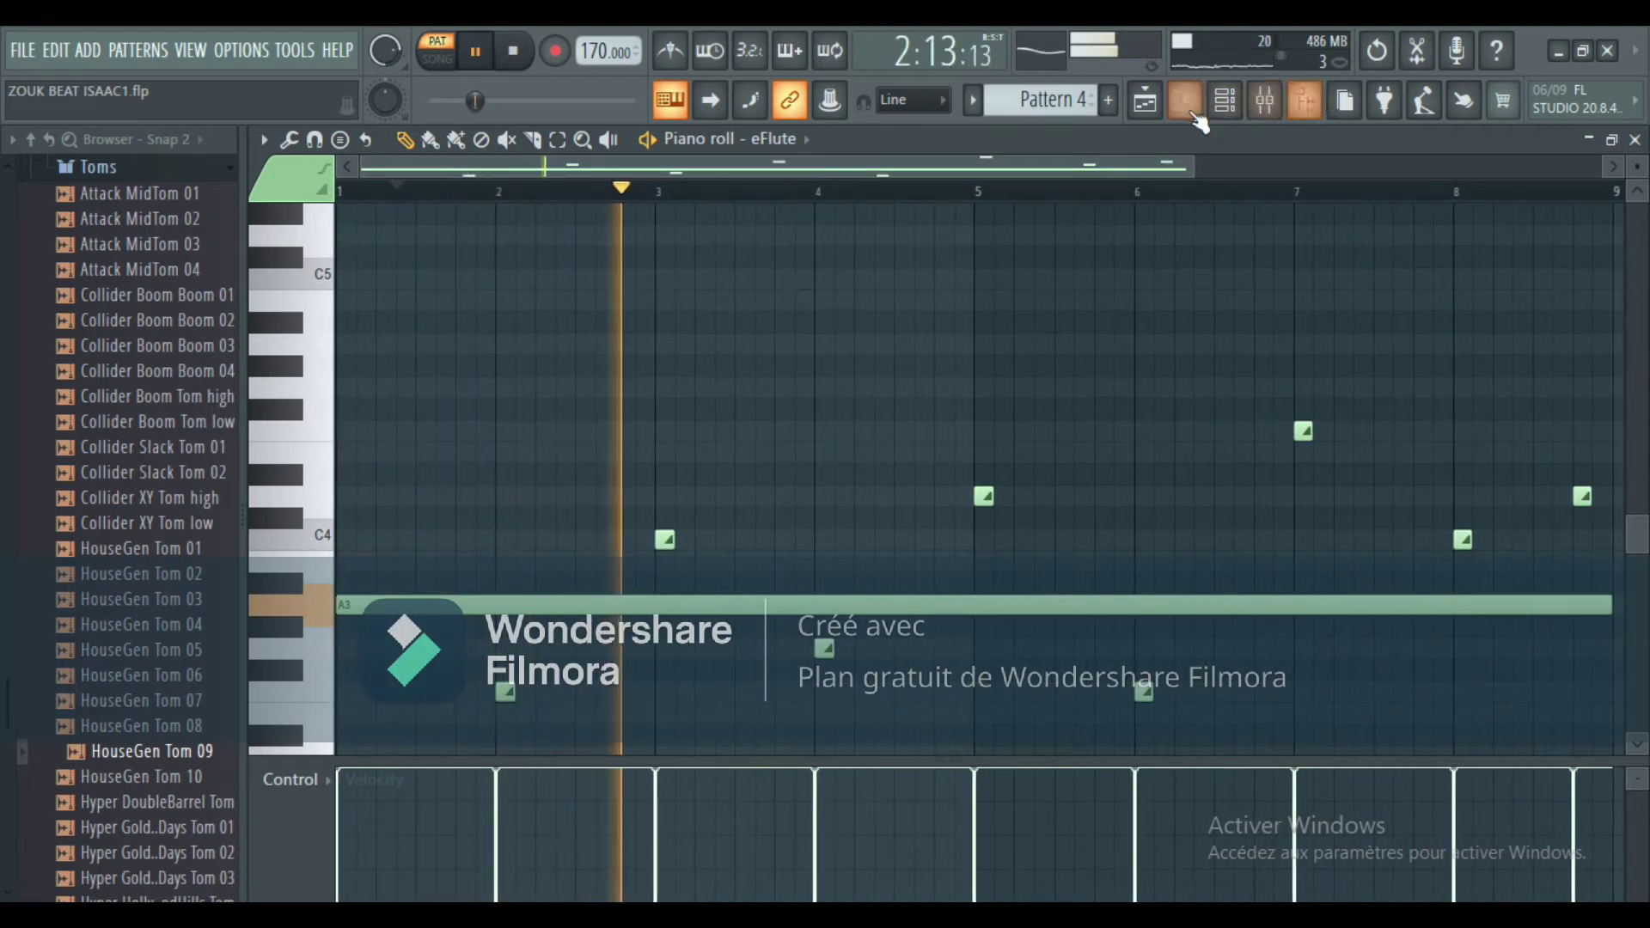
pyautogui.click(1225, 100)
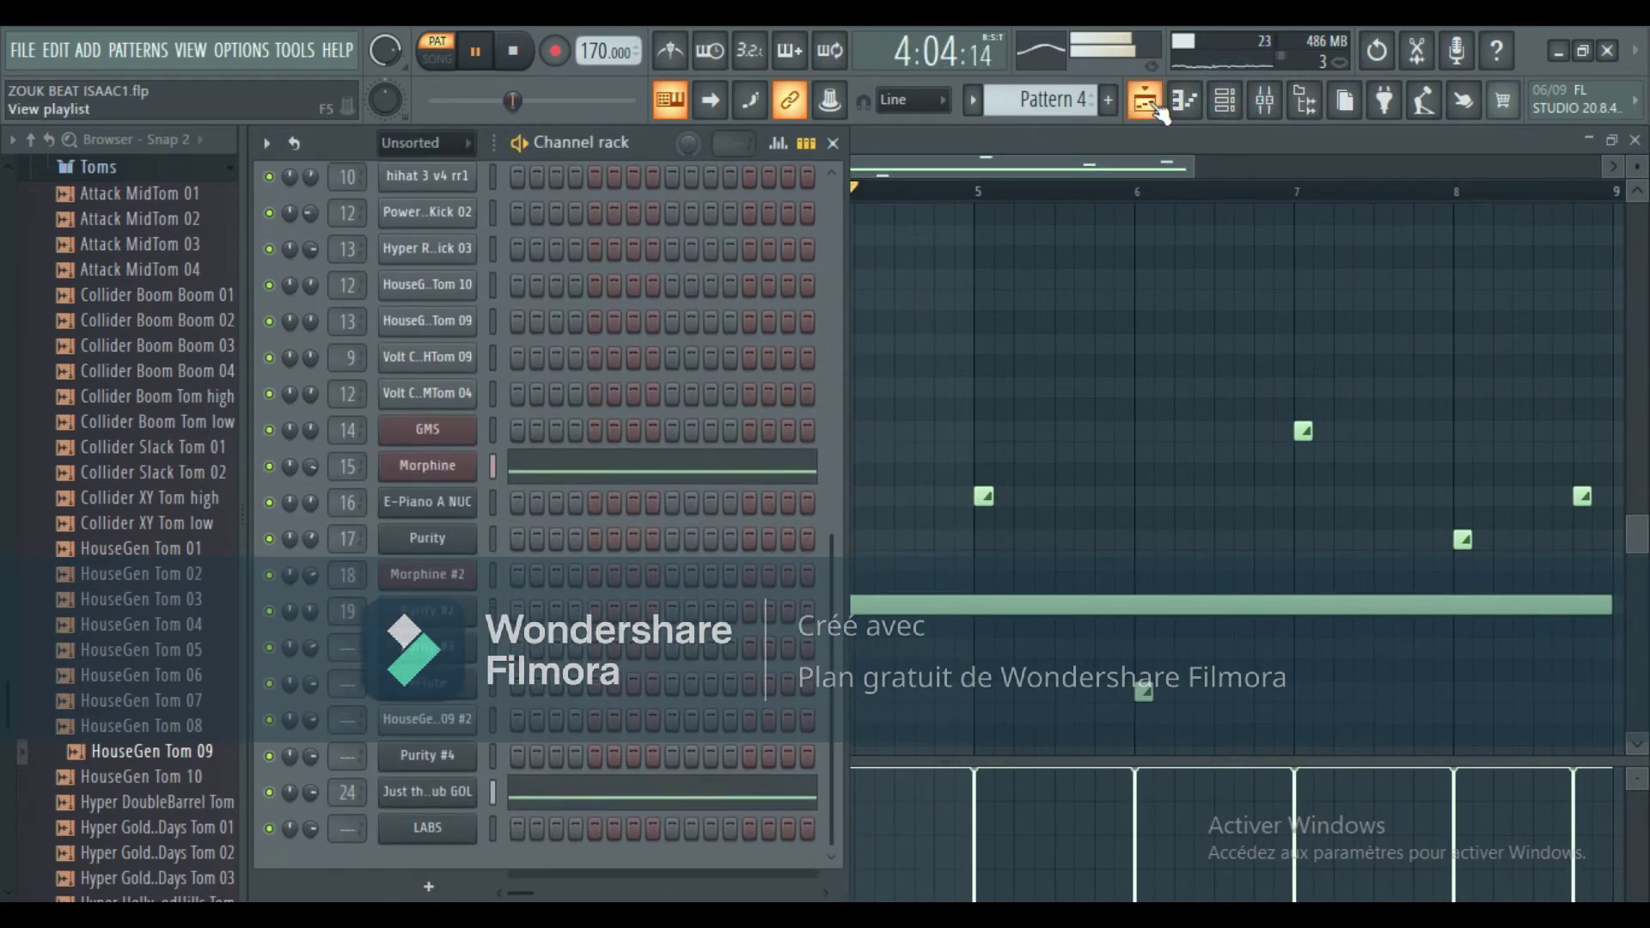
pyautogui.click(1152, 104)
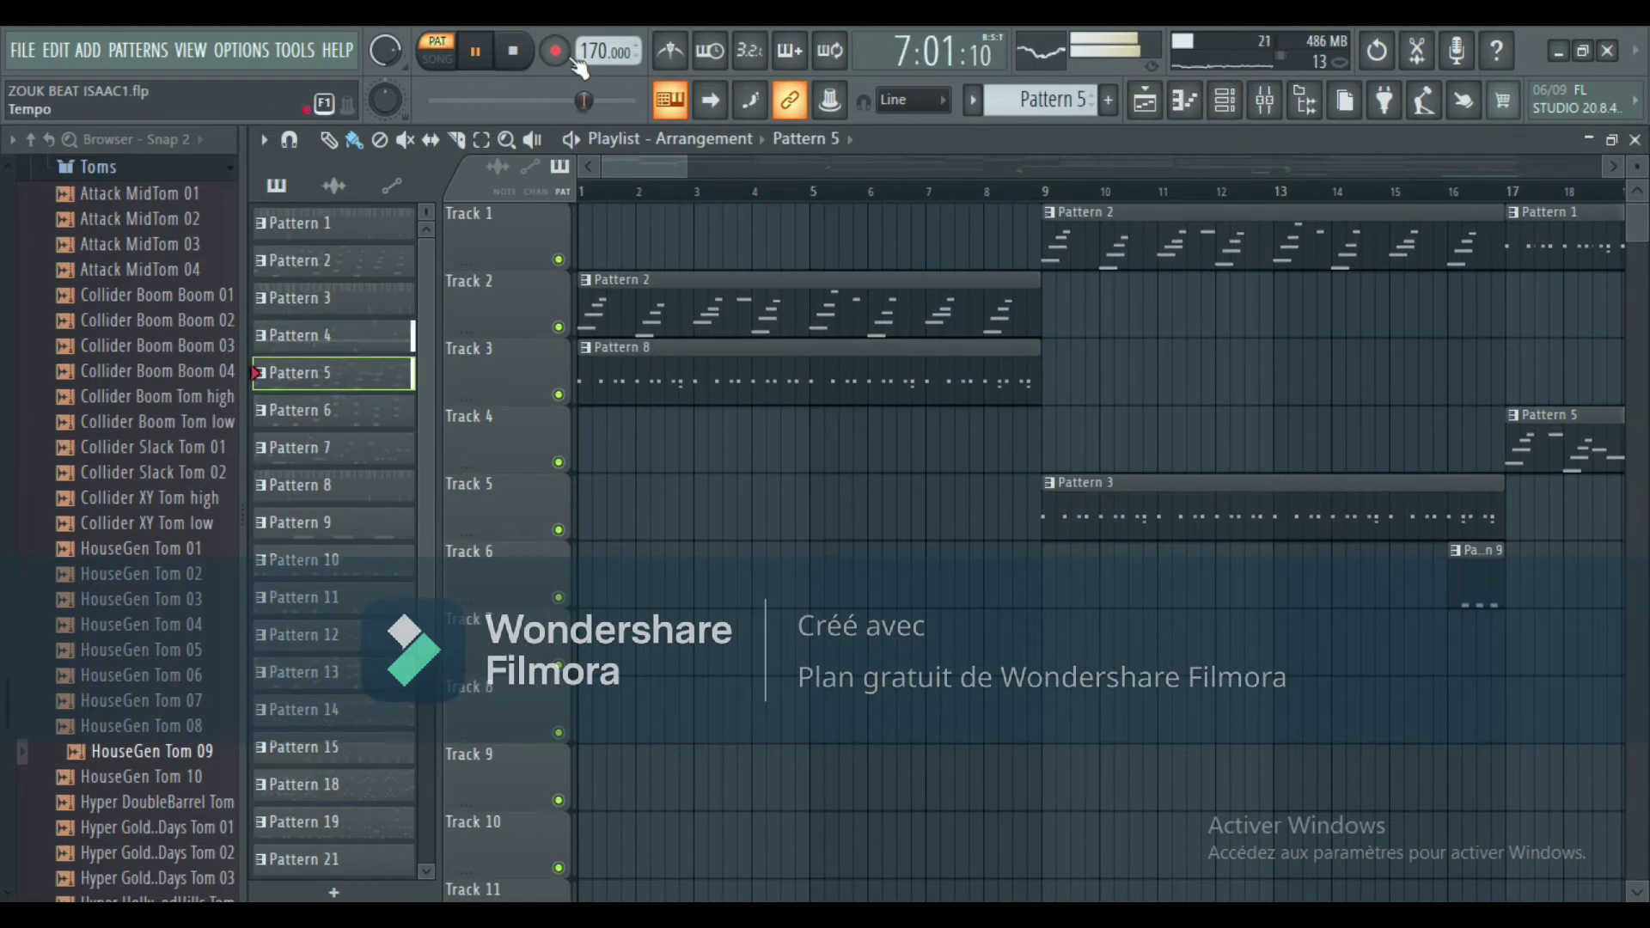
pyautogui.click(1227, 115)
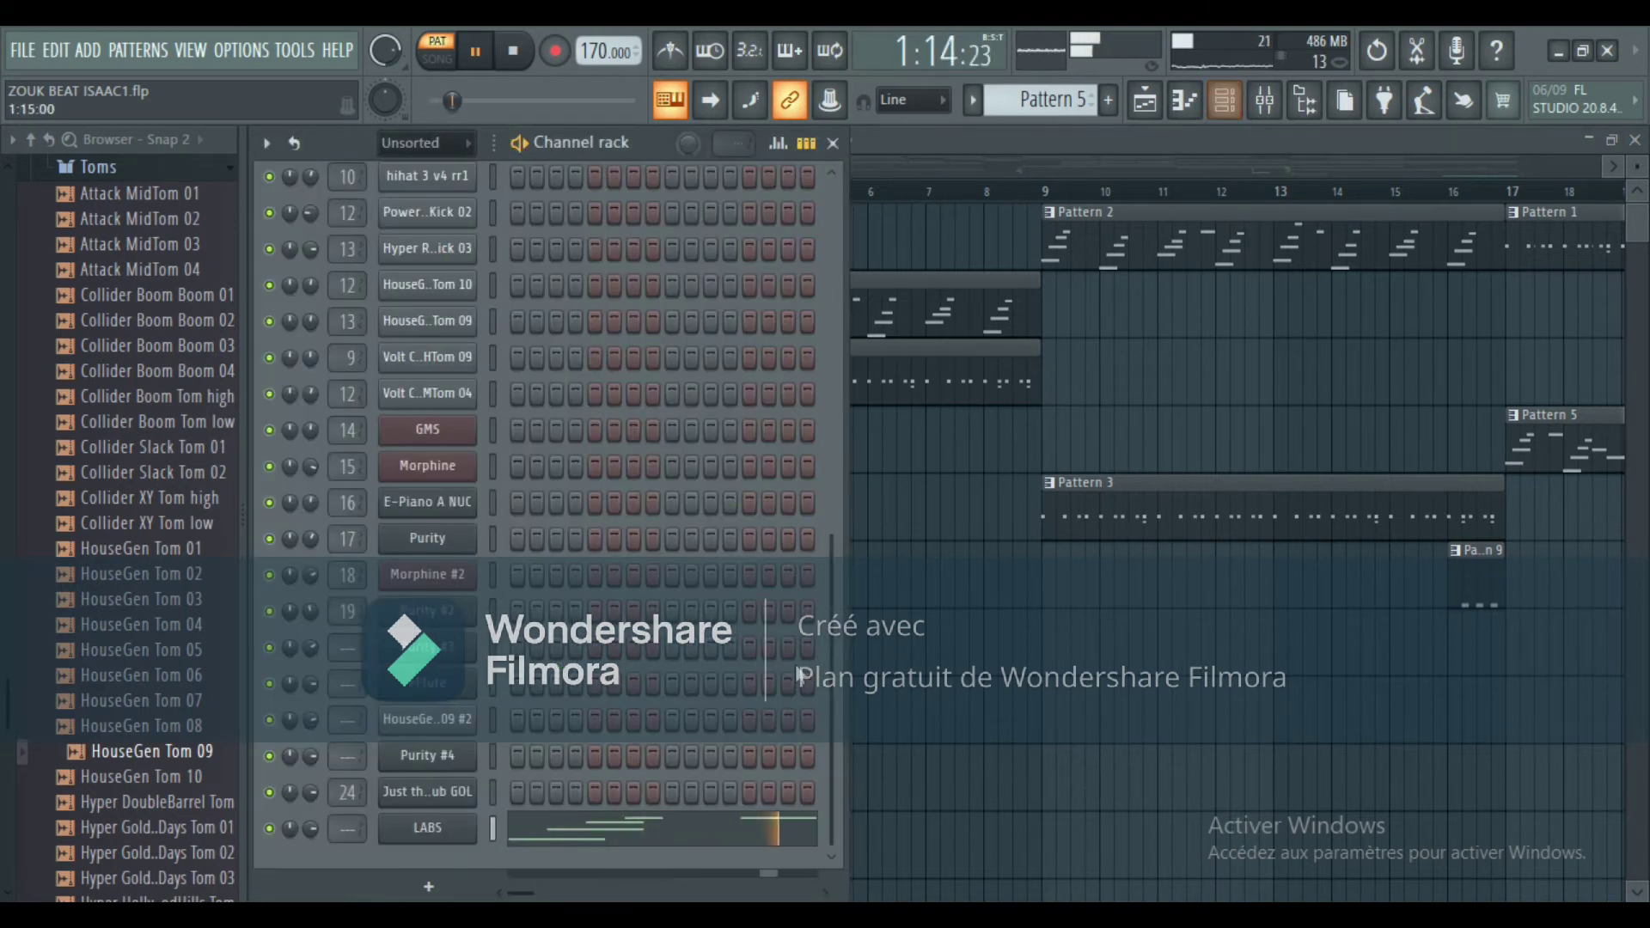
pyautogui.scroll(3, 574, 794)
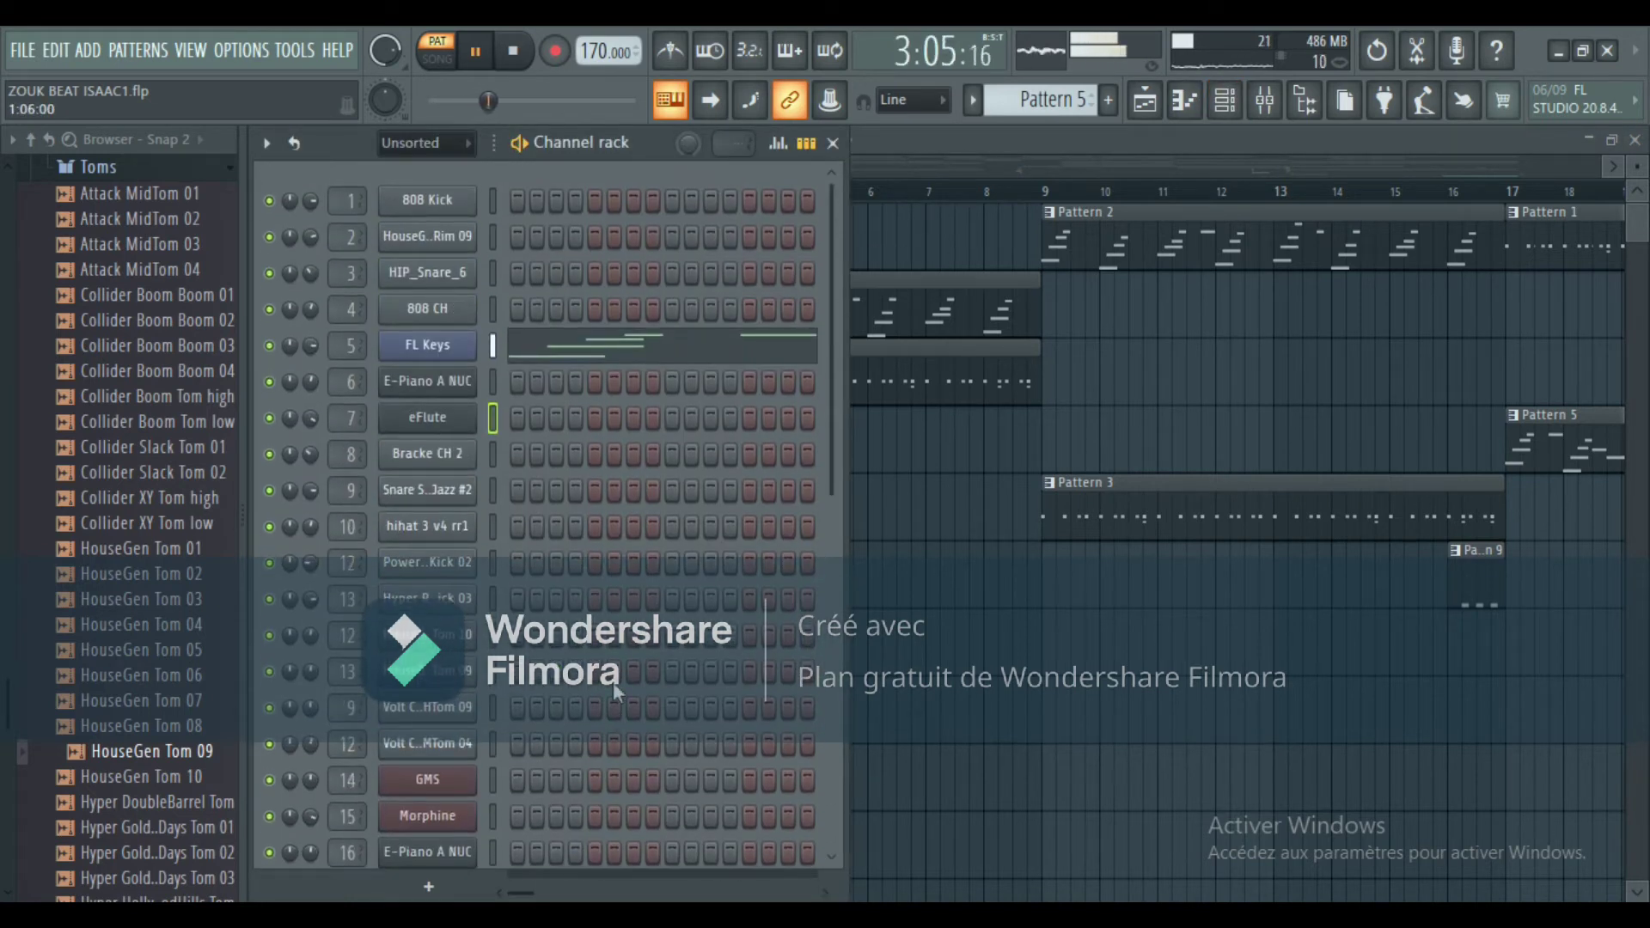
pyautogui.click(612, 359)
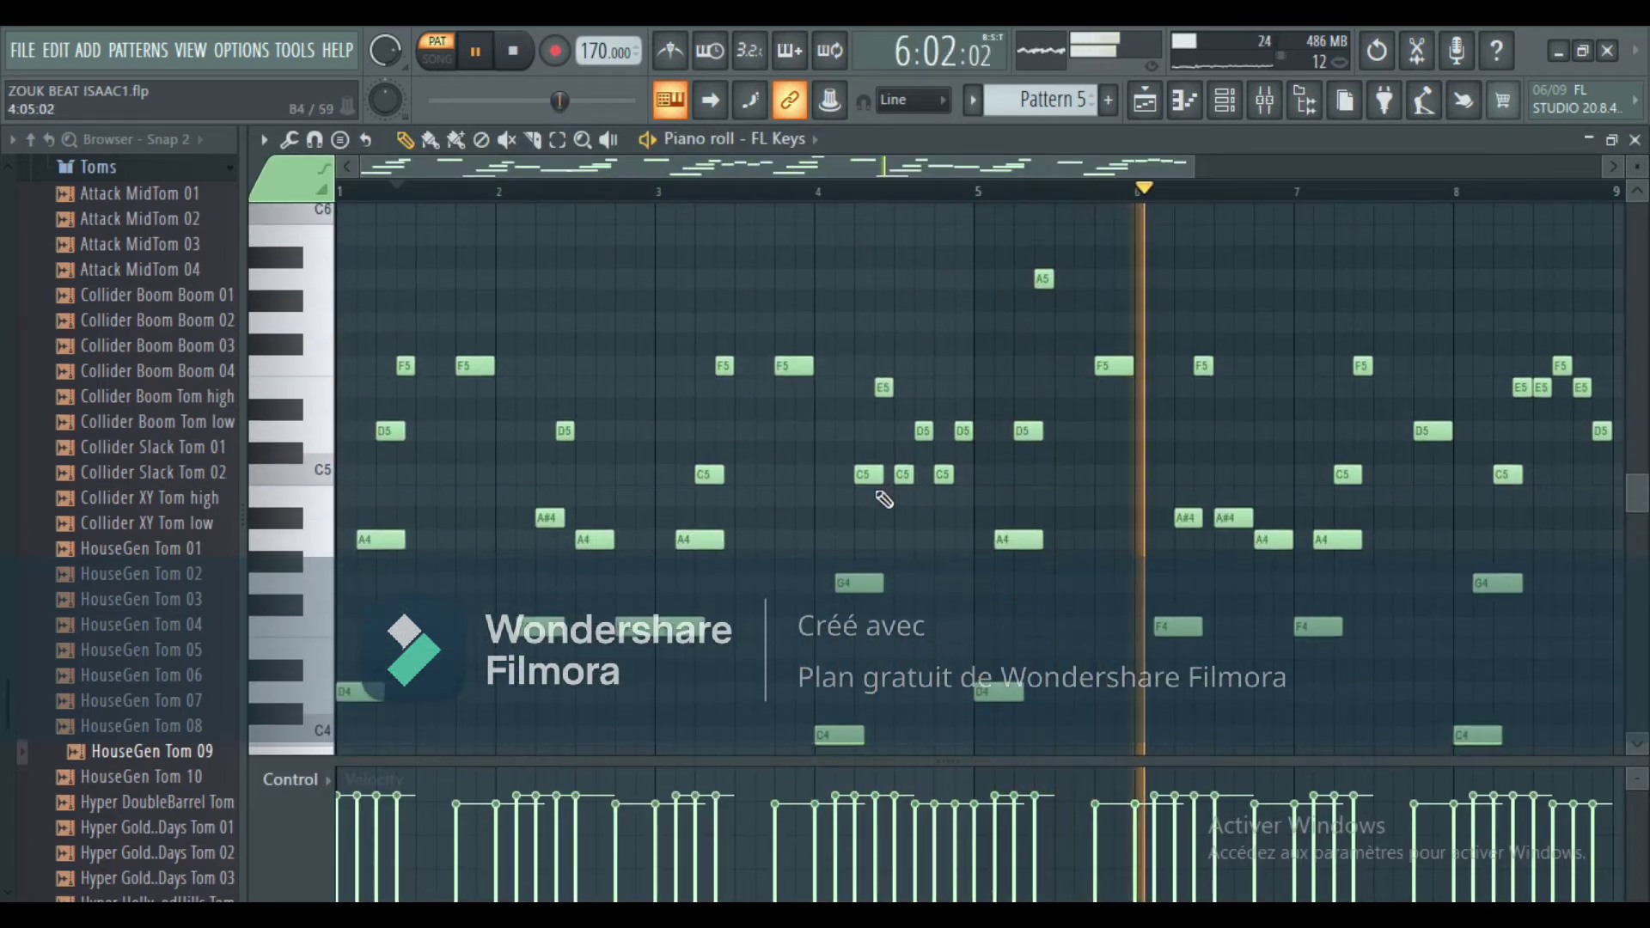
pyautogui.scroll(-3, 1031, 460)
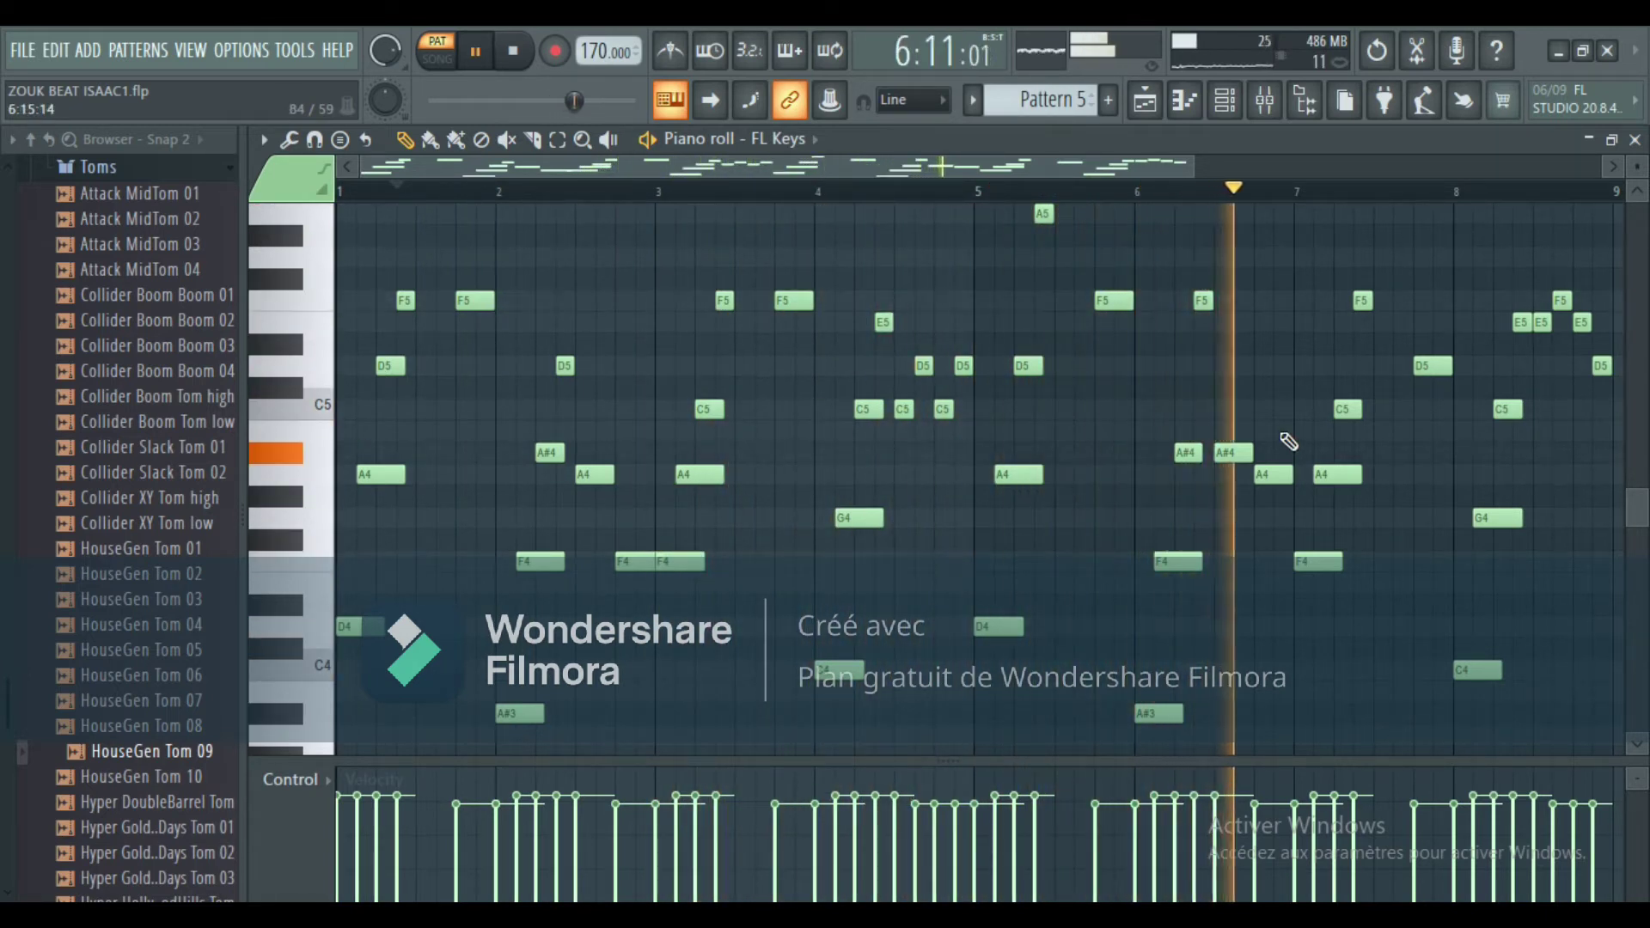
pyautogui.scroll(-1, 1289, 441)
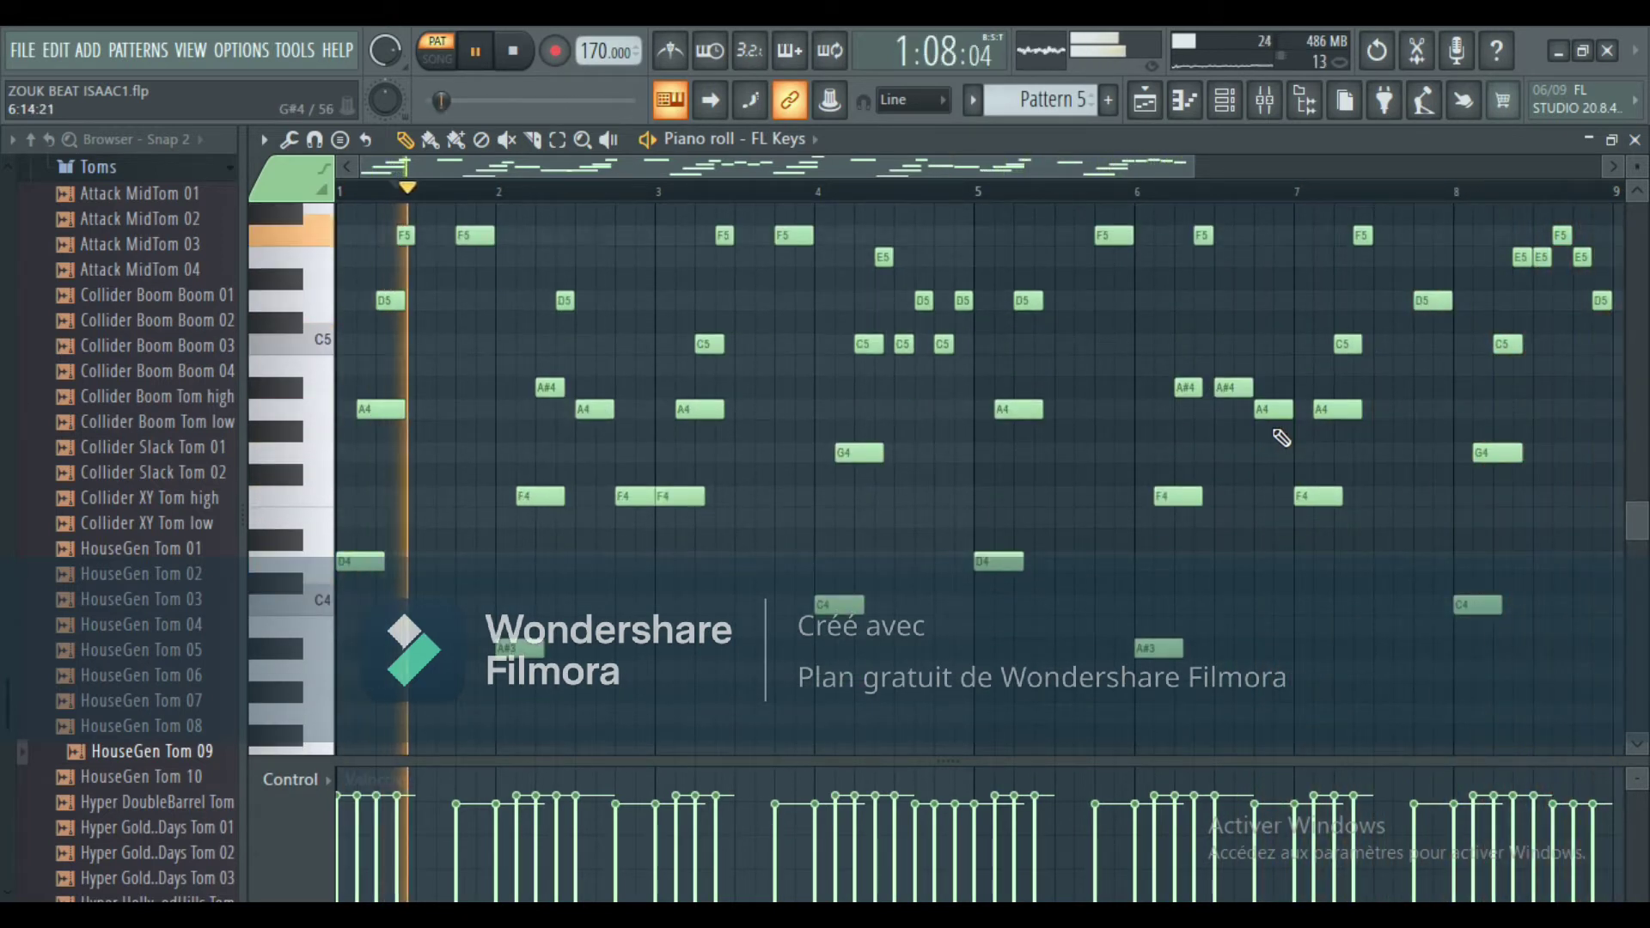
# Open the LABS notes of Pattern 5 from the channel rack in the piano roll.
pyautogui.click(1229, 107)
pyautogui.scroll(-5, 717, 567)
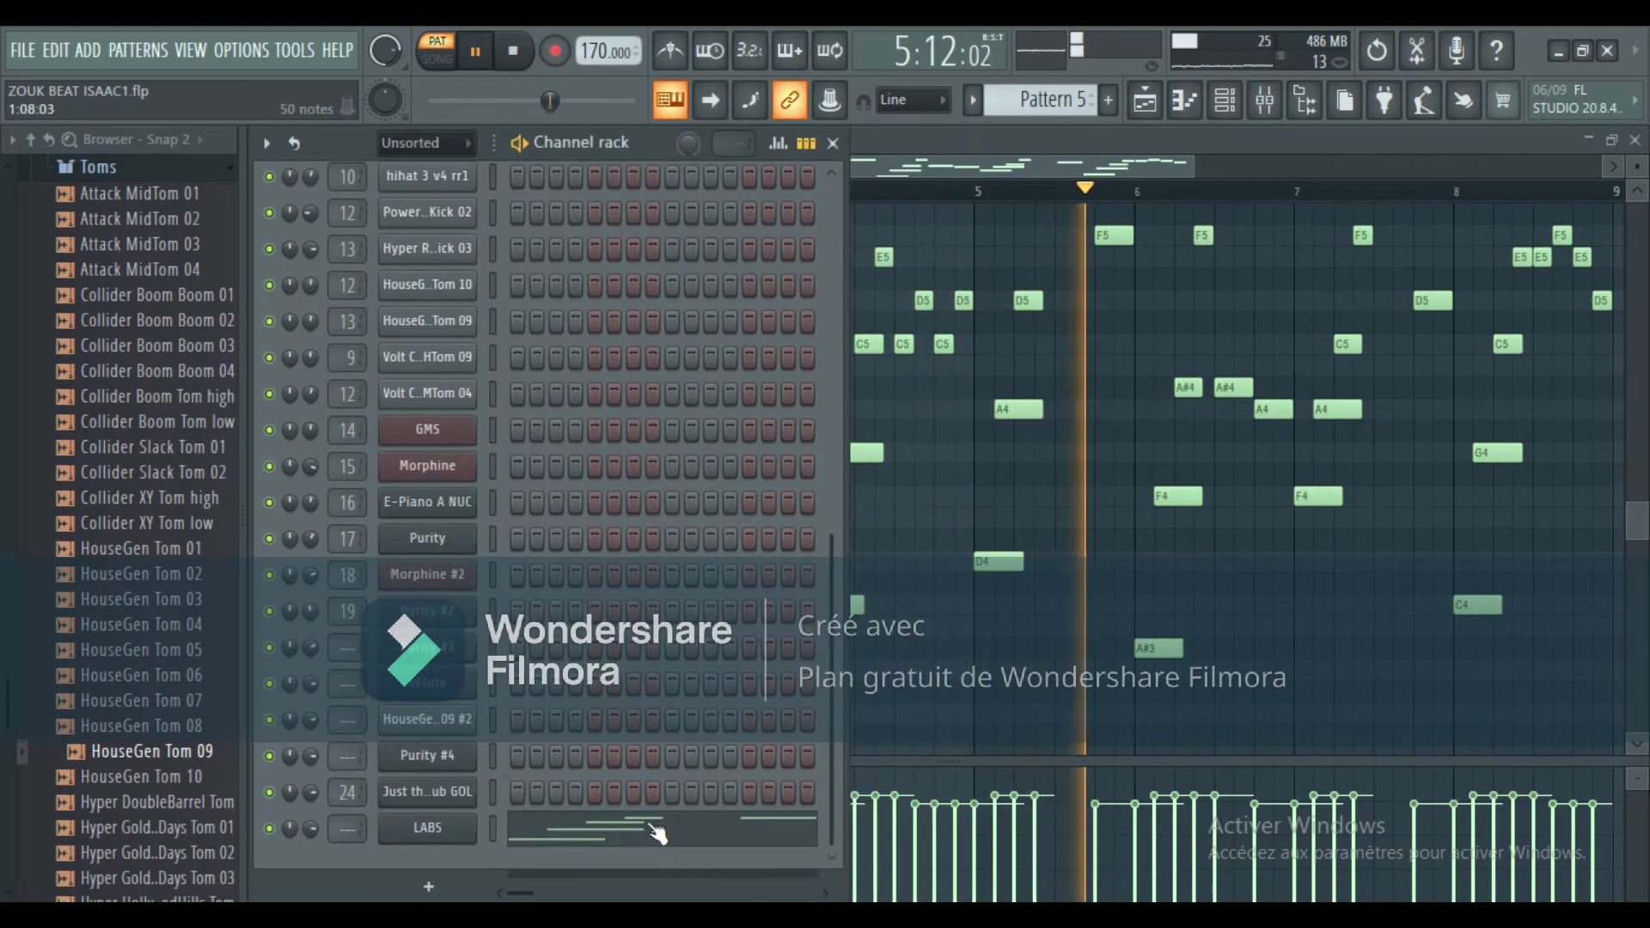
pyautogui.click(644, 820)
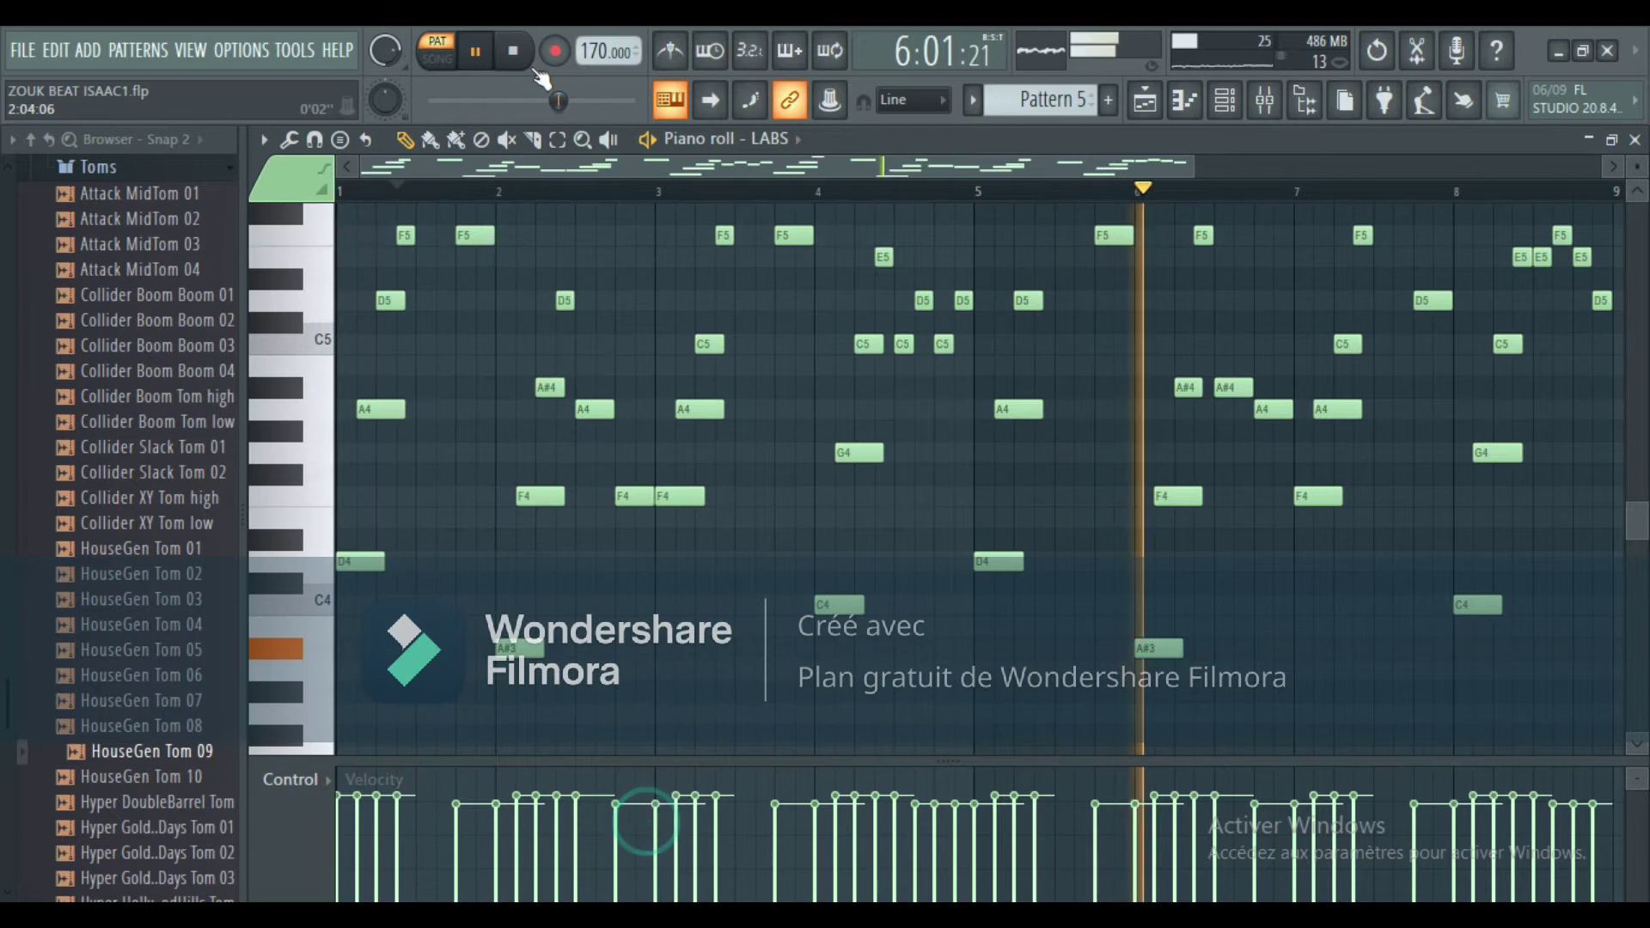
# Solo the LABS channel, resume playback of Pattern 5, and check its LABS notes through bar 8.
pyautogui.click(1224, 100)
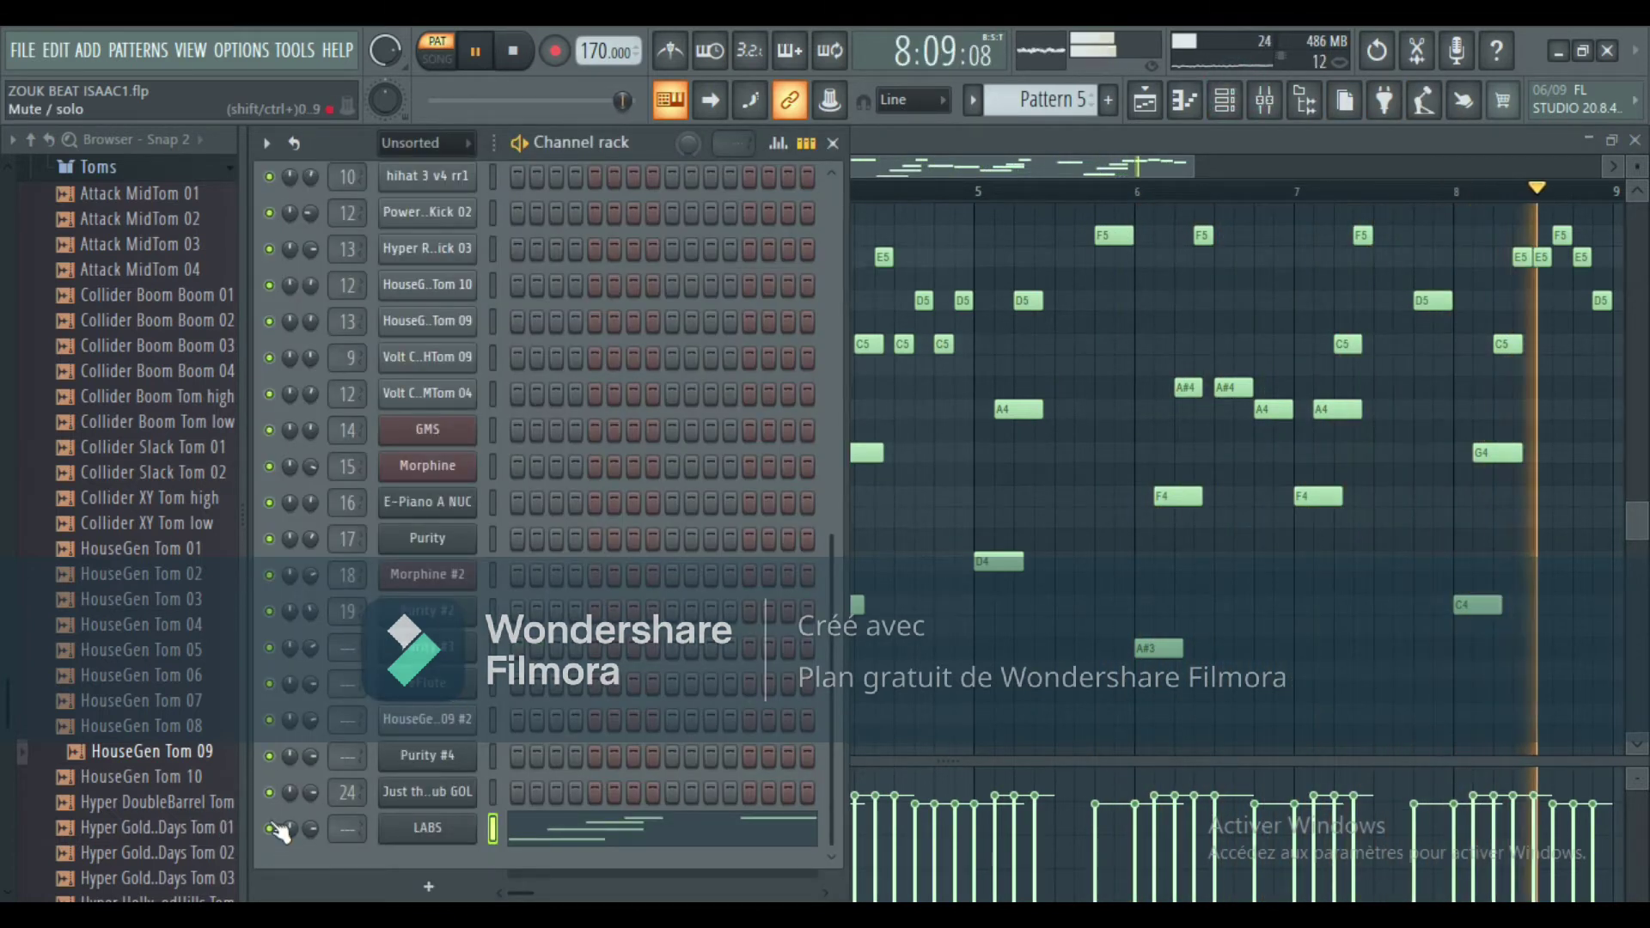
pyautogui.rightClick(273, 826)
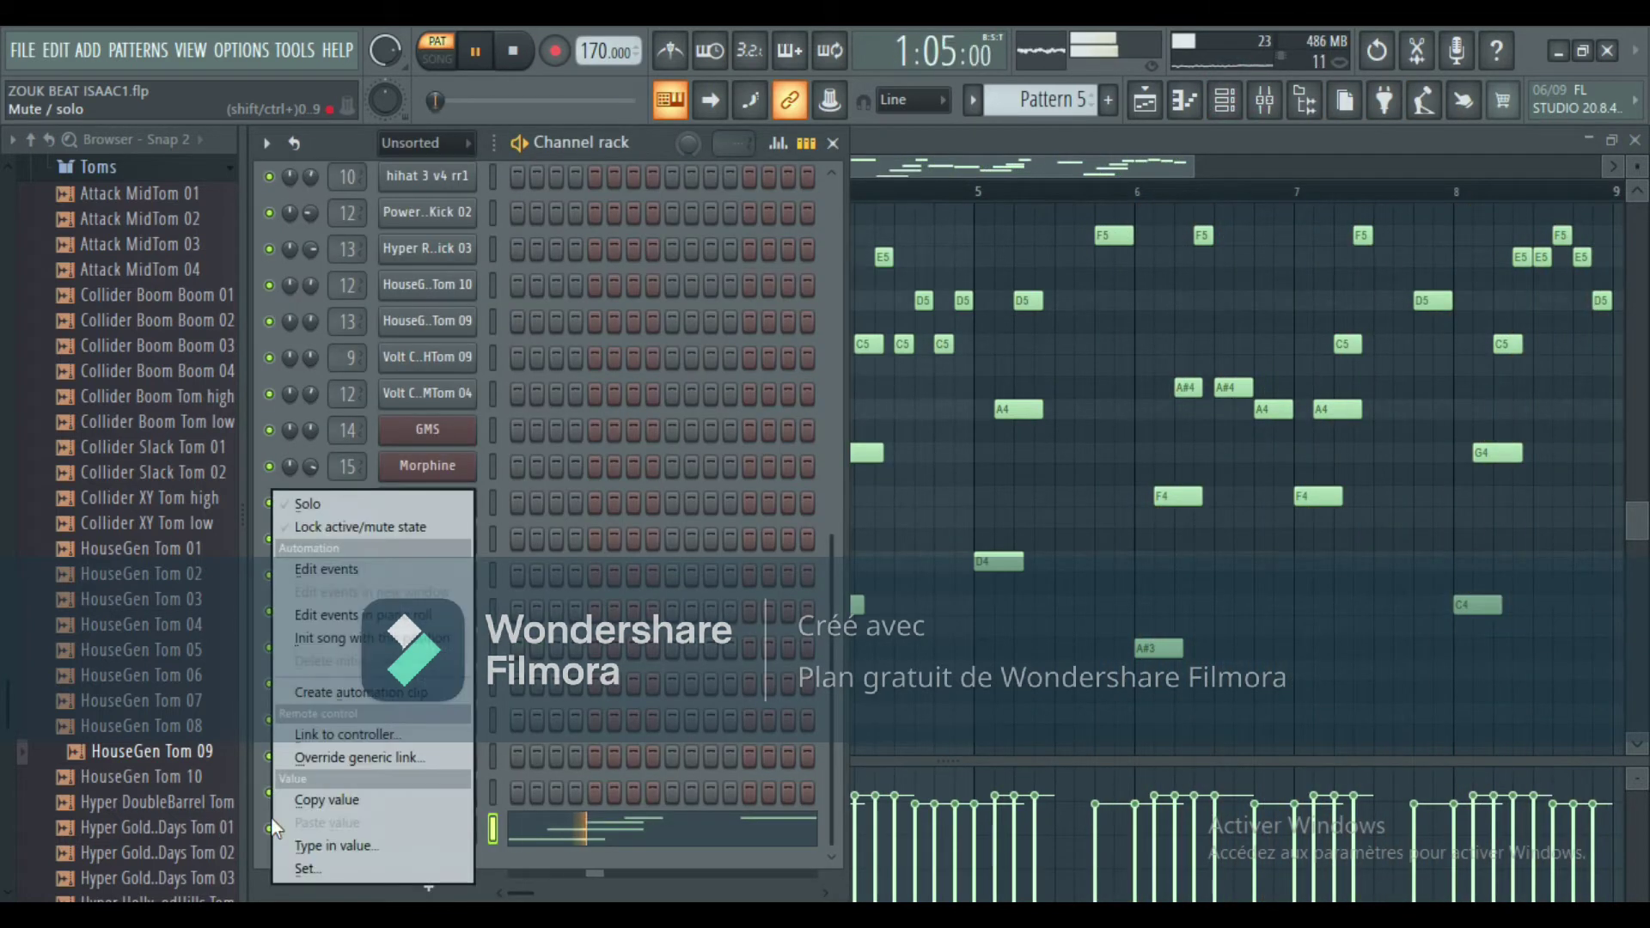
pyautogui.click(370, 507)
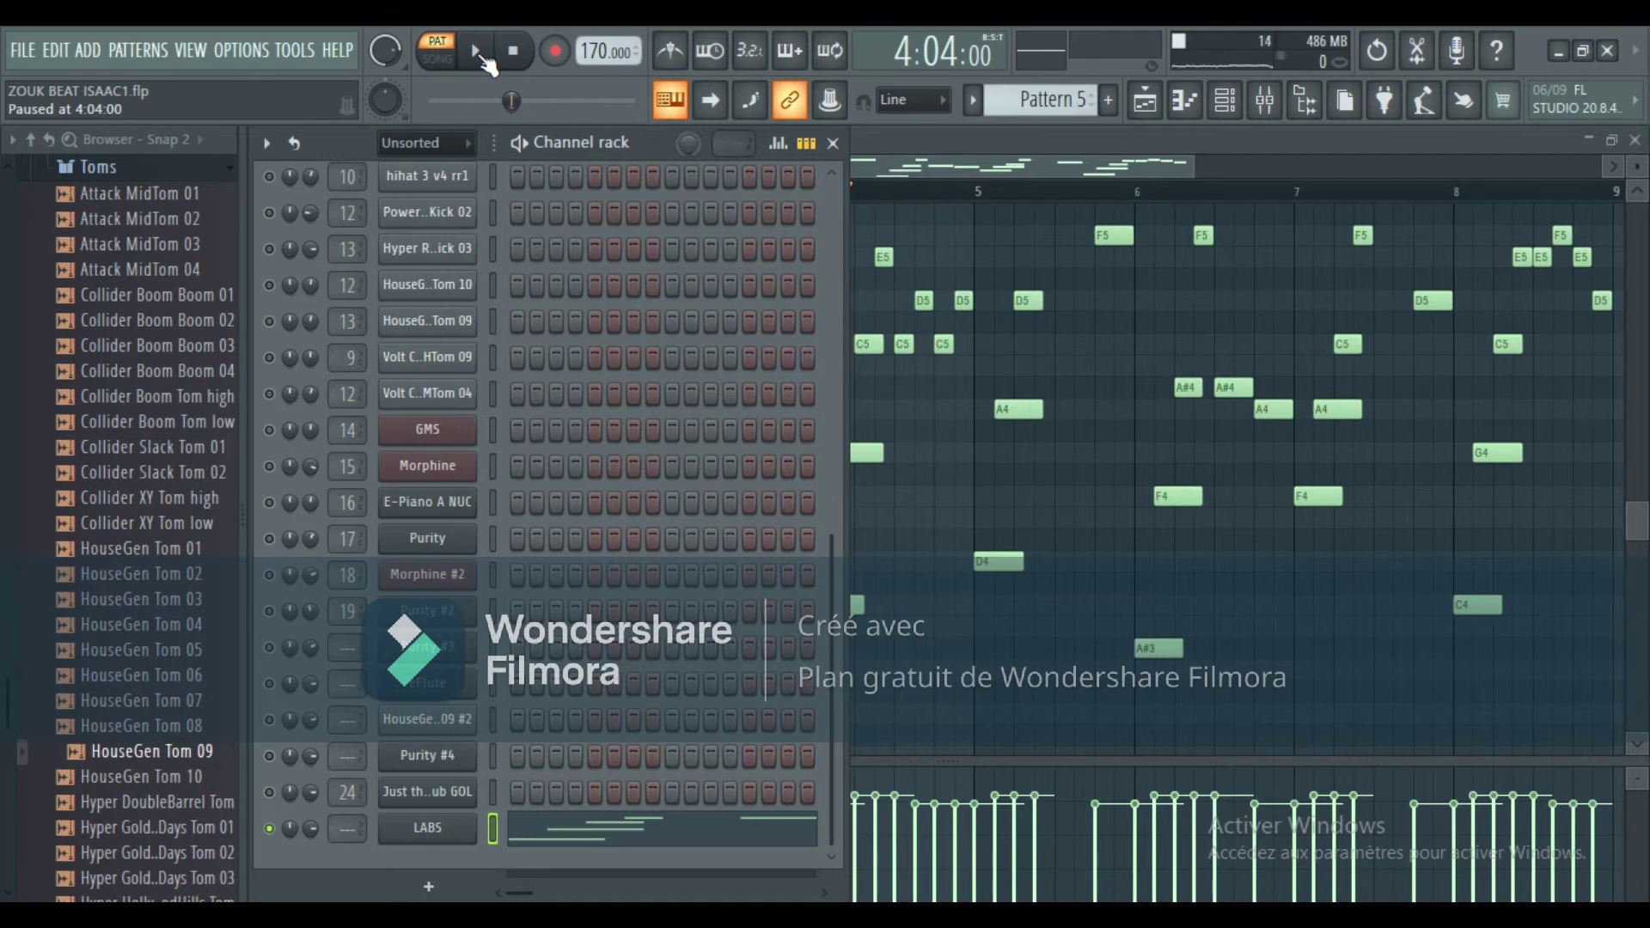
pyautogui.click(478, 53)
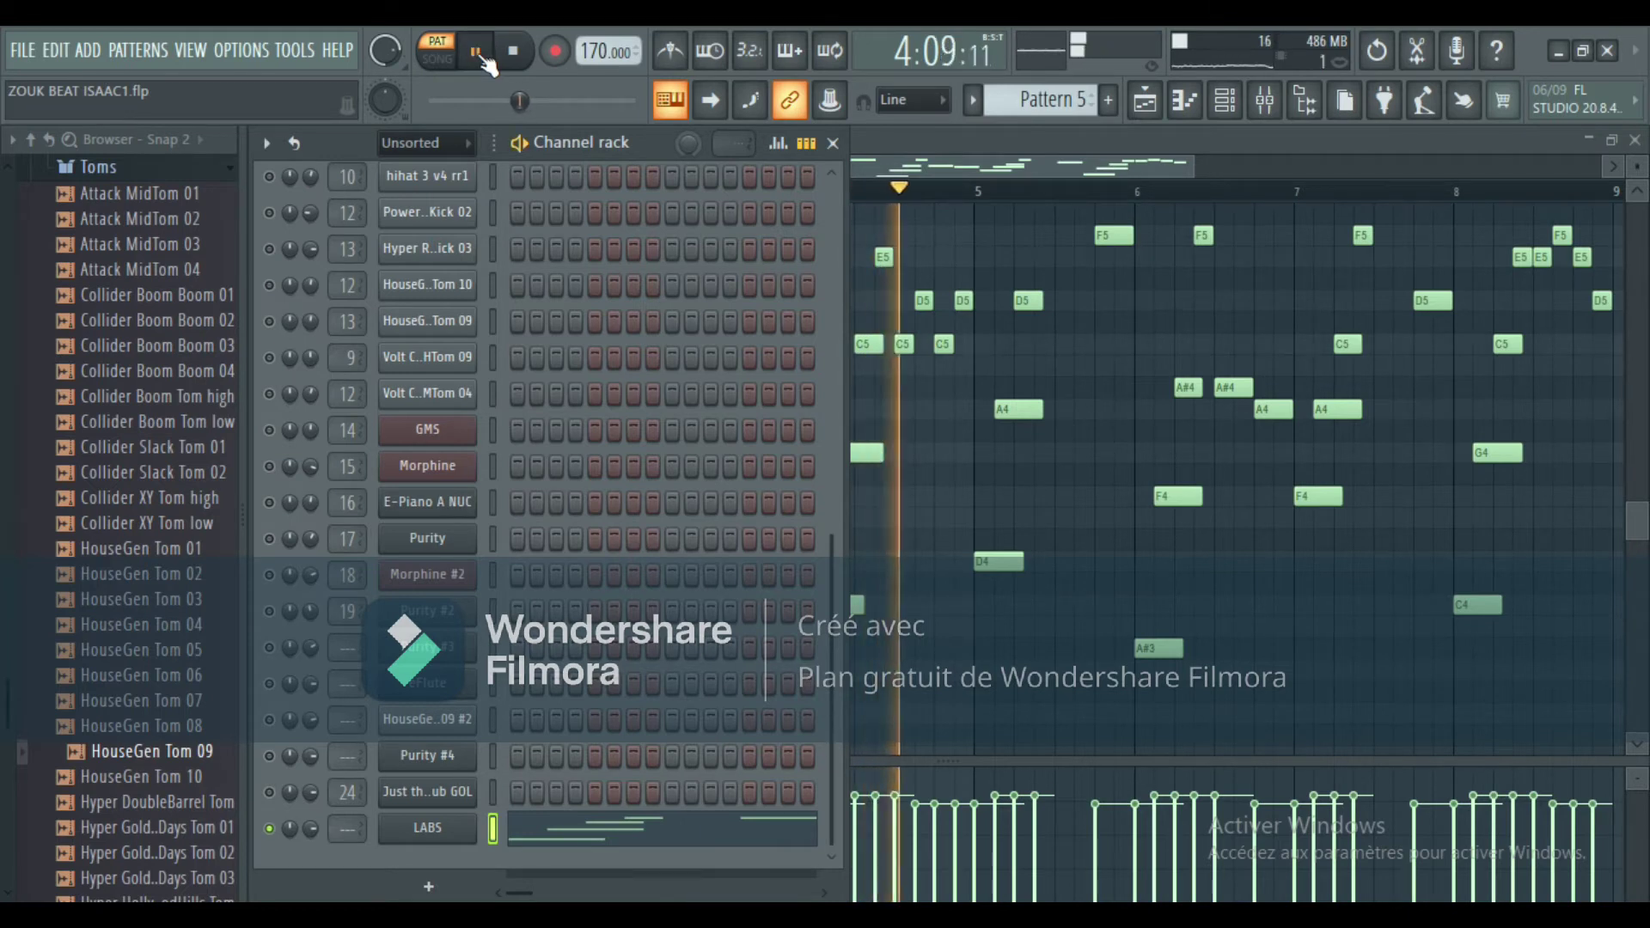
pyautogui.click(917, 164)
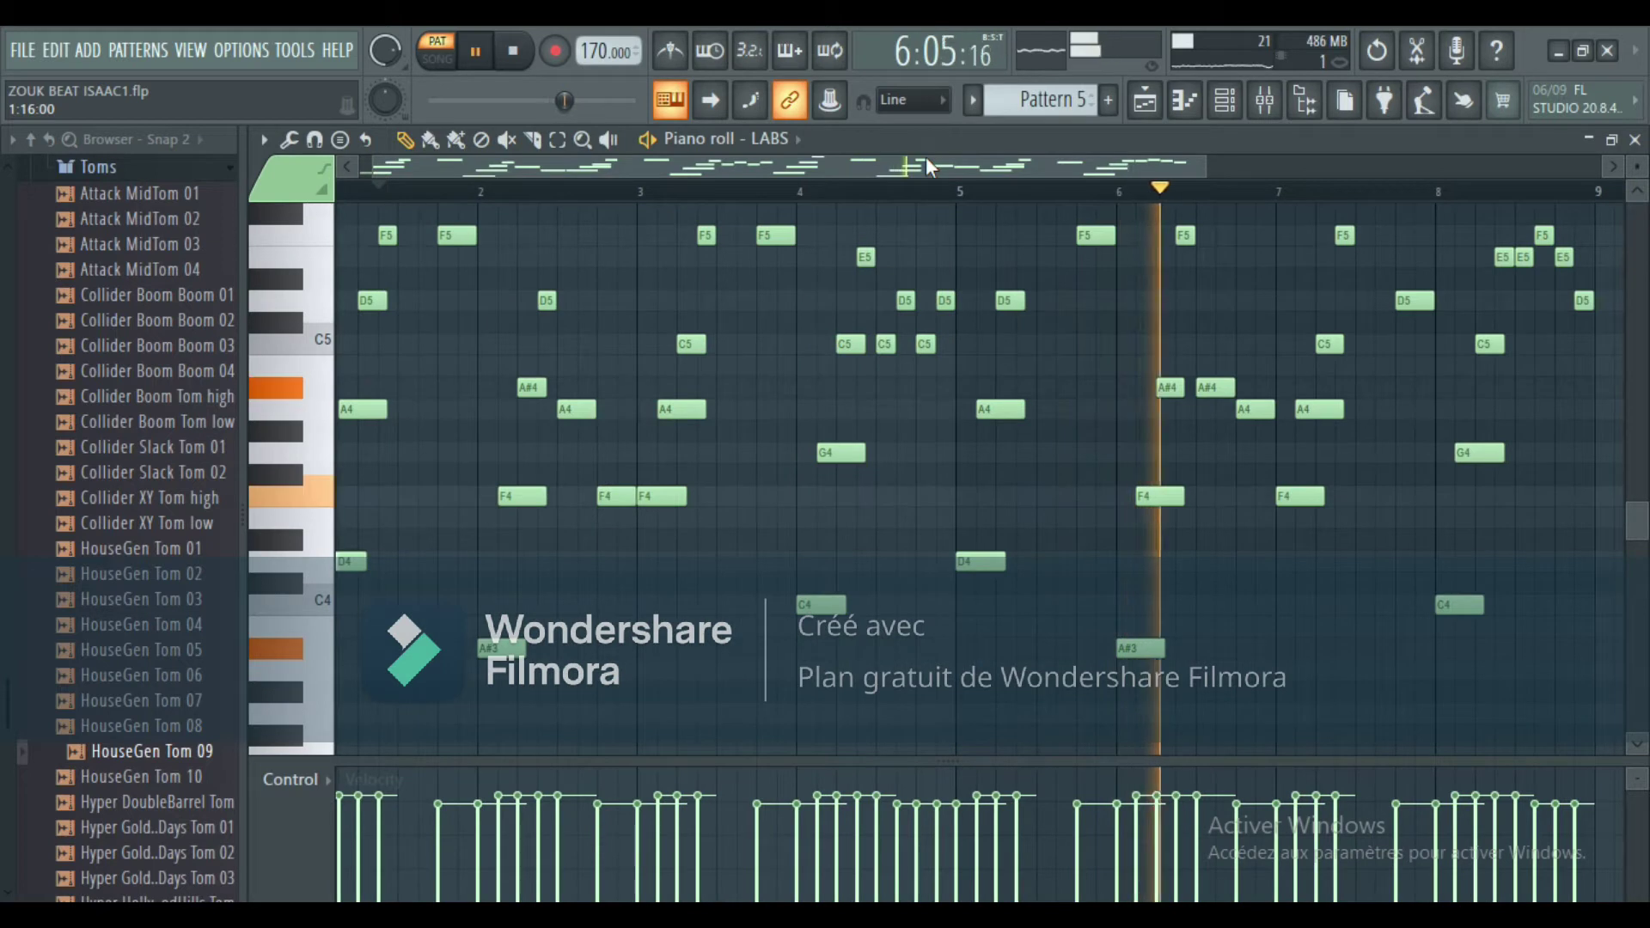
pyautogui.moveTo(928, 156); pyautogui.dragTo(1105, 158)
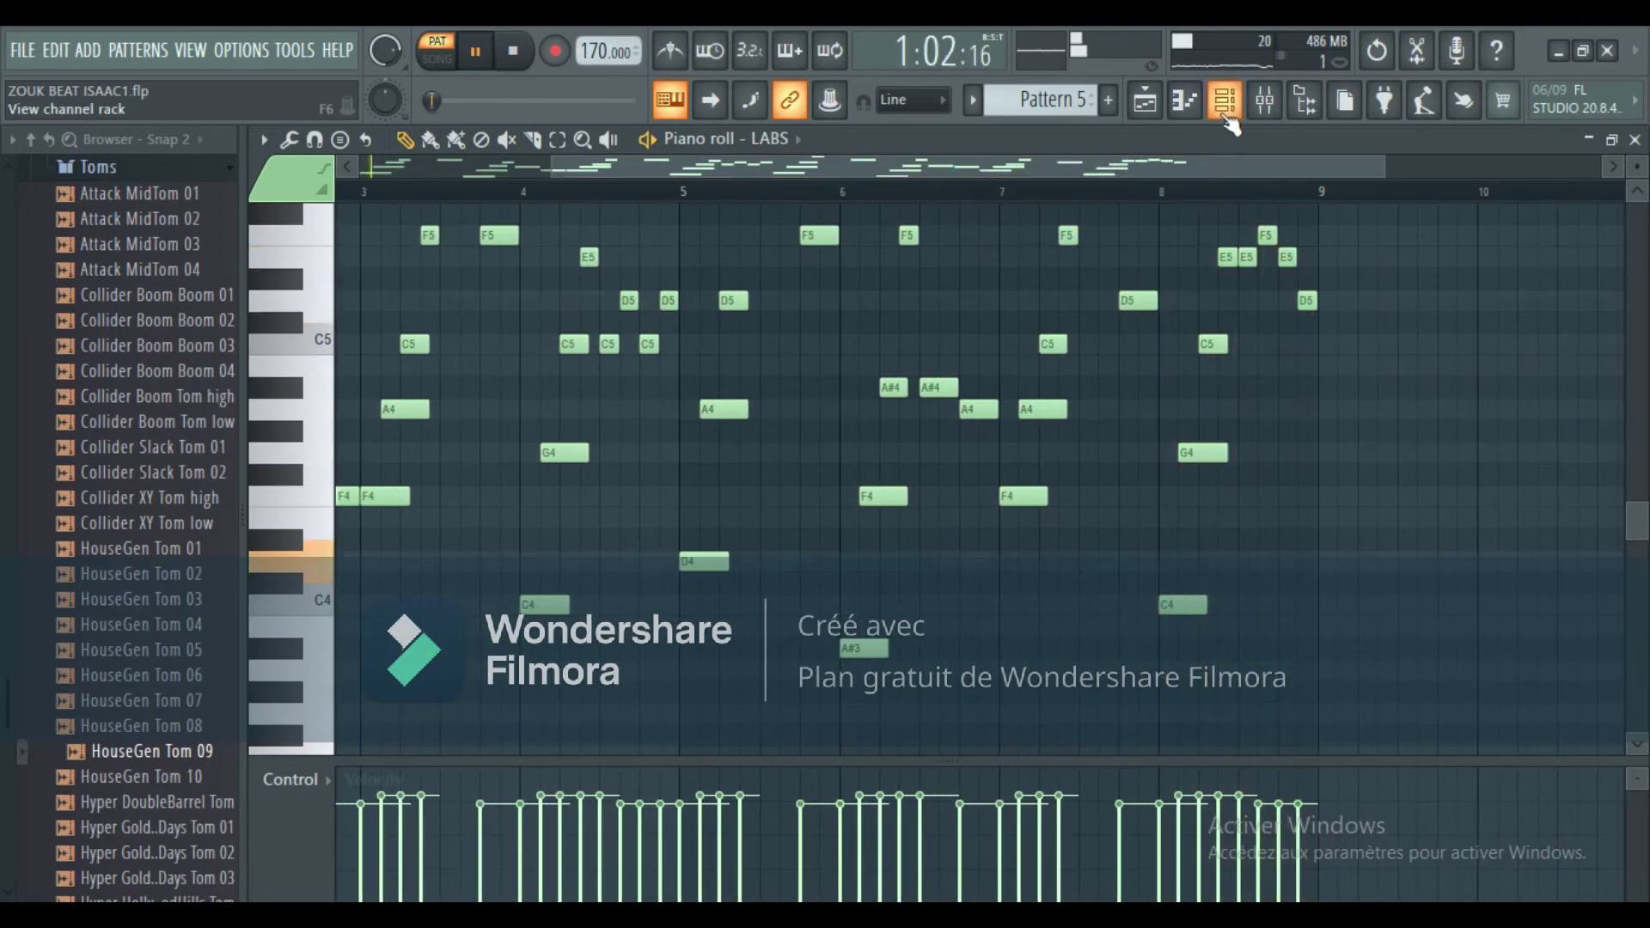
pyautogui.moveTo(1091, 162); pyautogui.dragTo(863, 155)
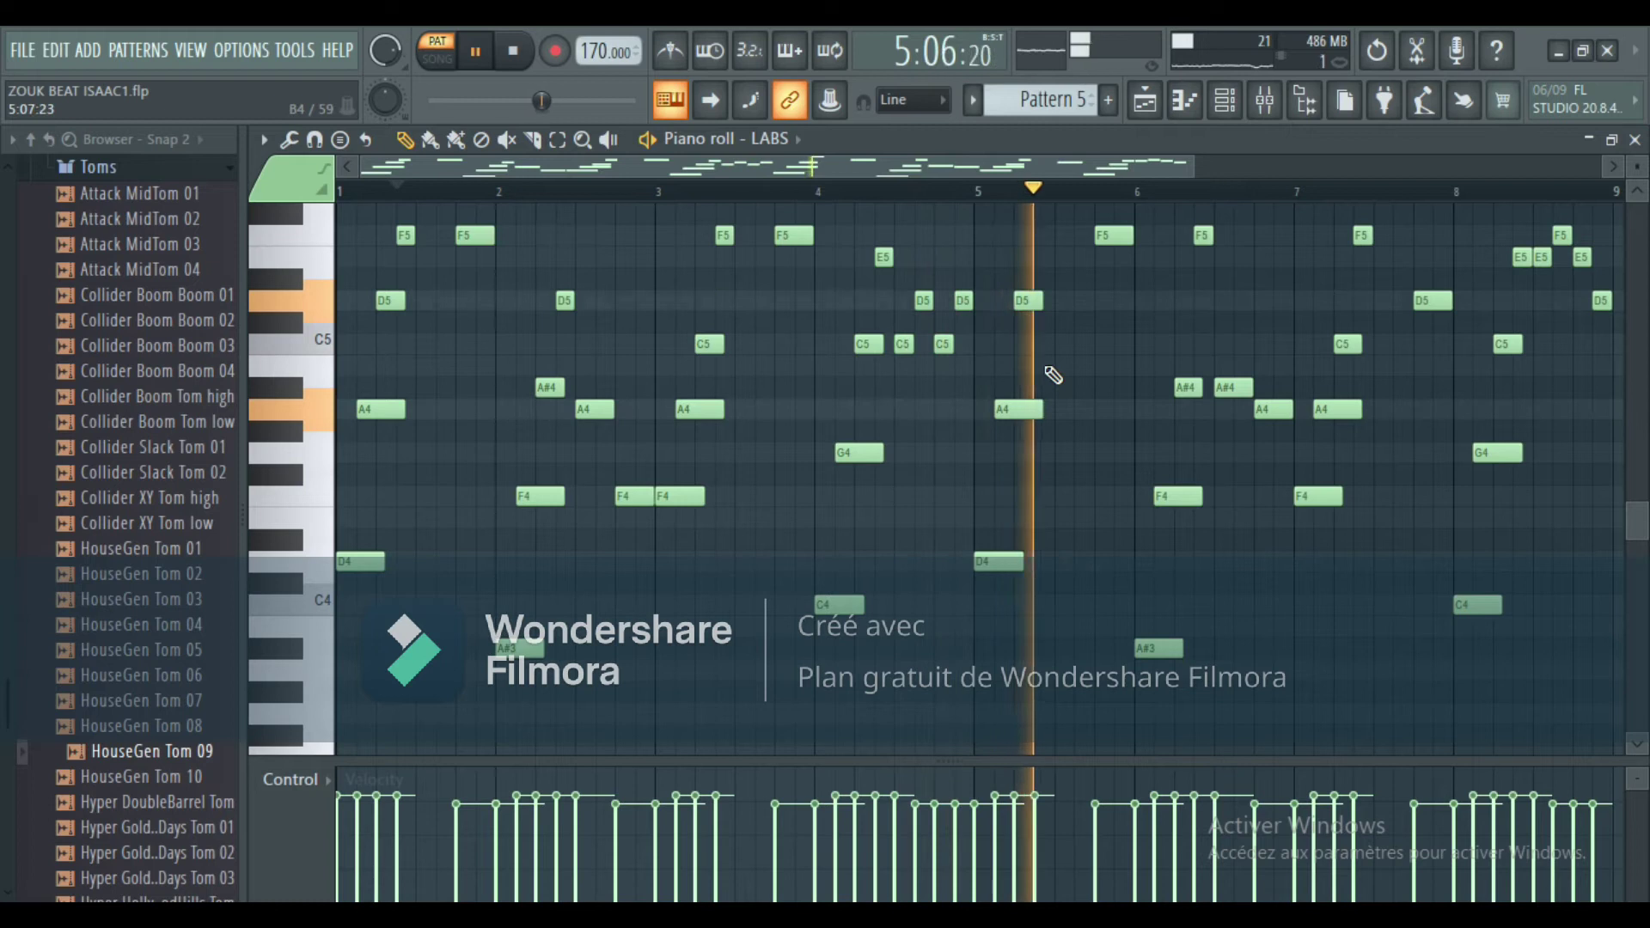
pyautogui.scroll(2, 1190, 425)
pyautogui.scroll(1, 1192, 429)
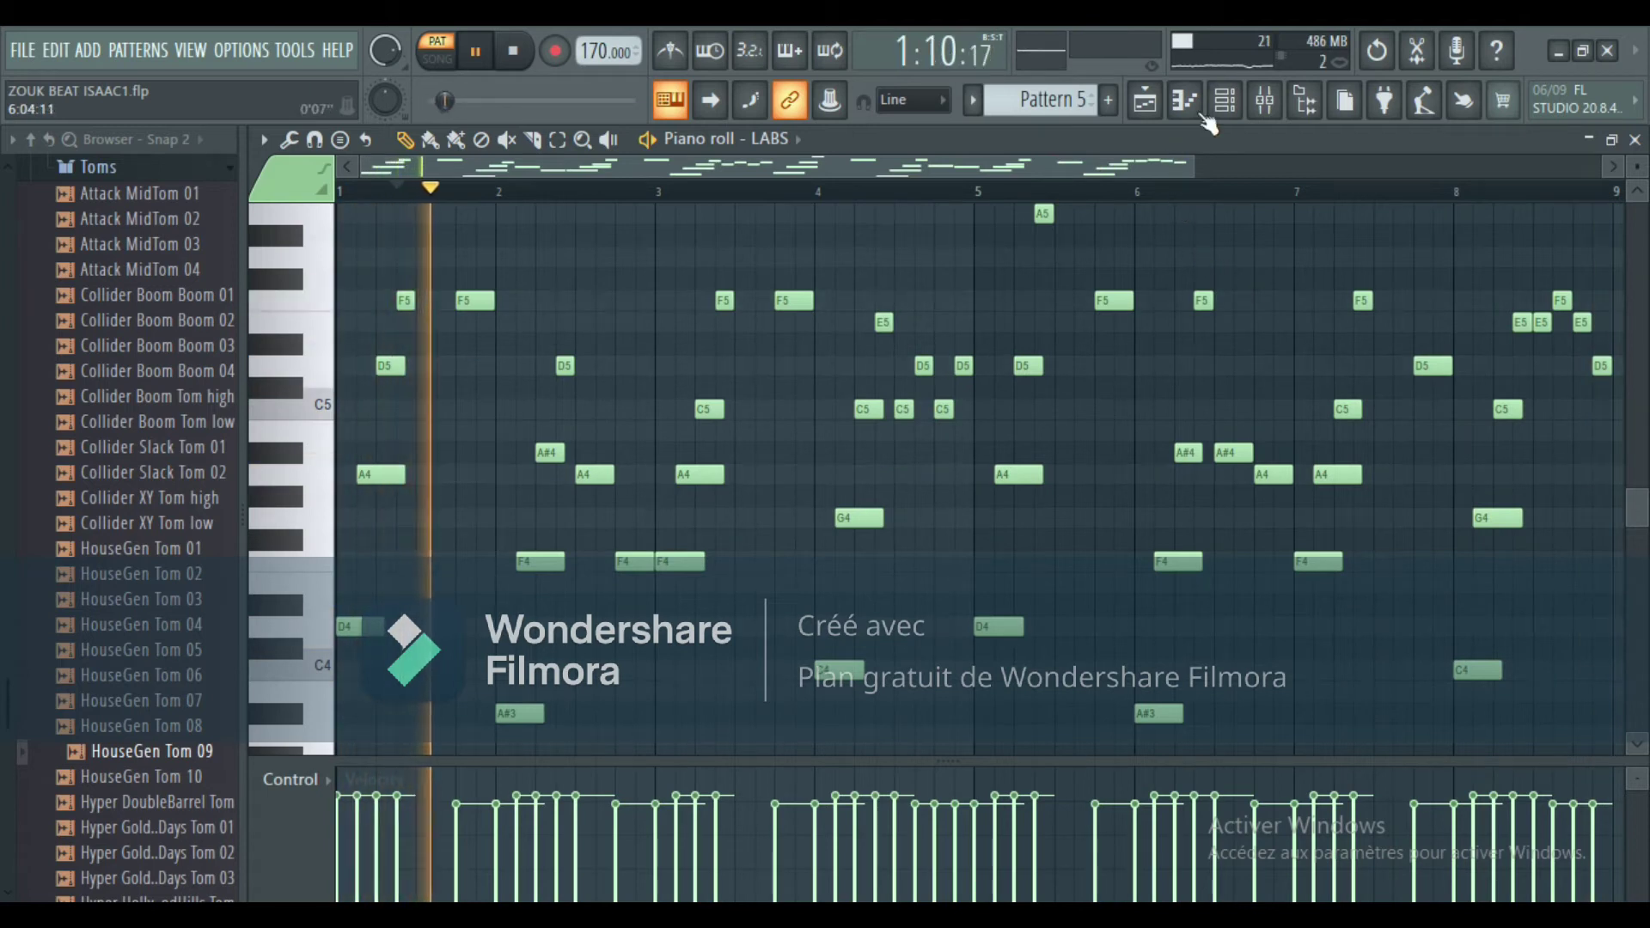
# Select Pattern 6 in the playlist and turn off the solo on the LABS channel.
pyautogui.click(1145, 99)
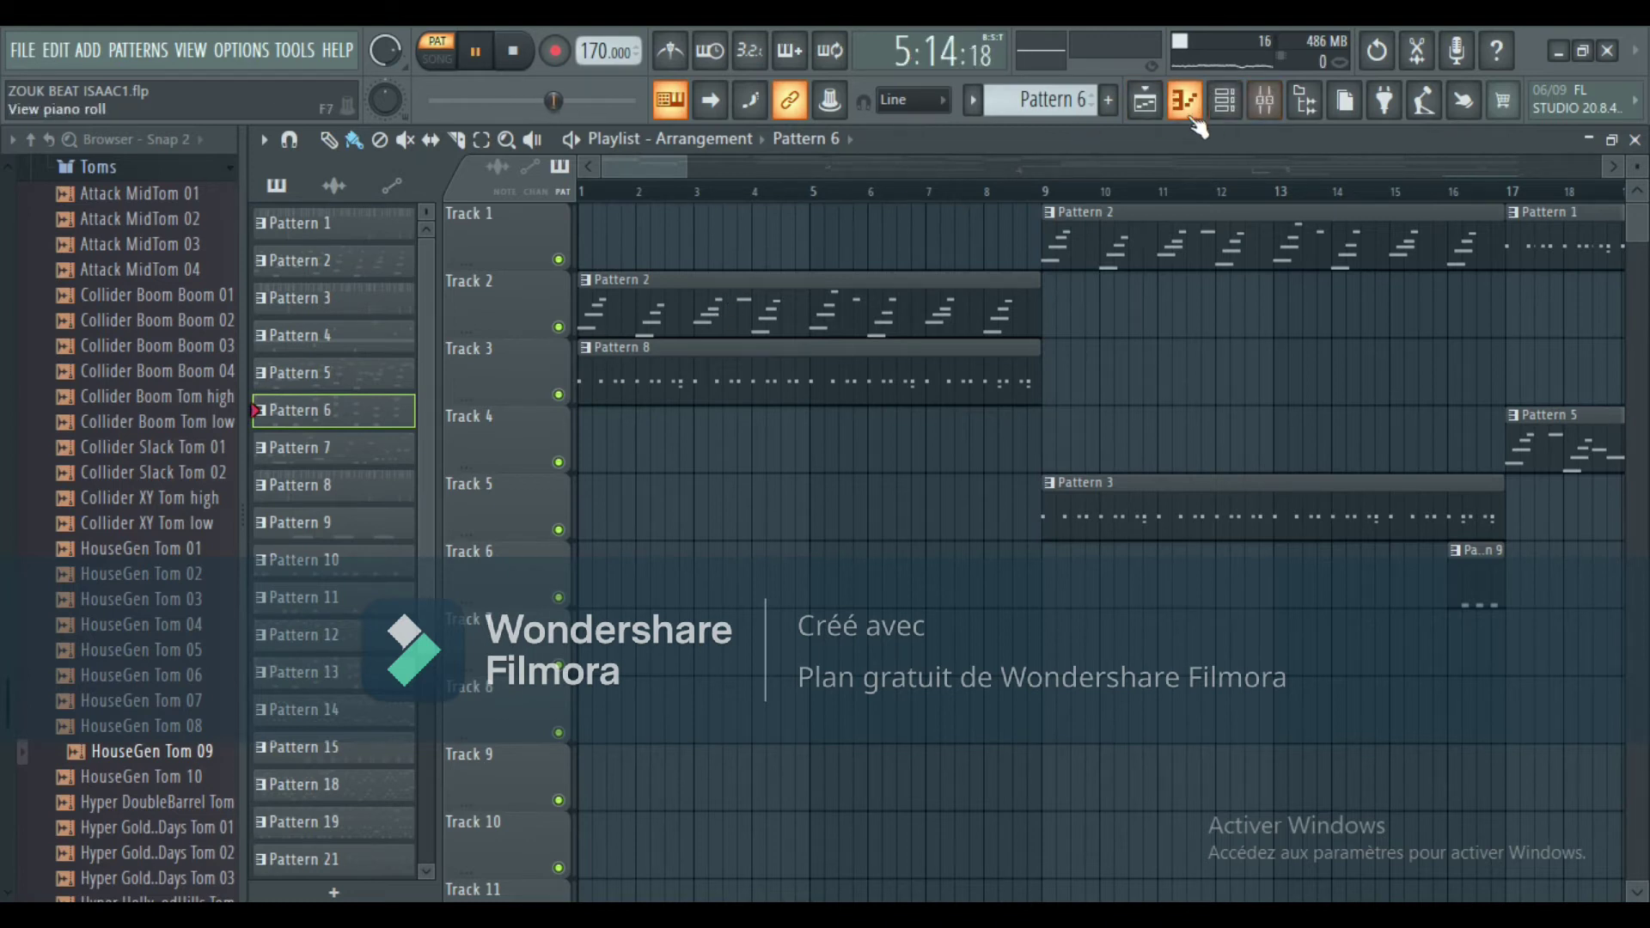
pyautogui.click(1223, 100)
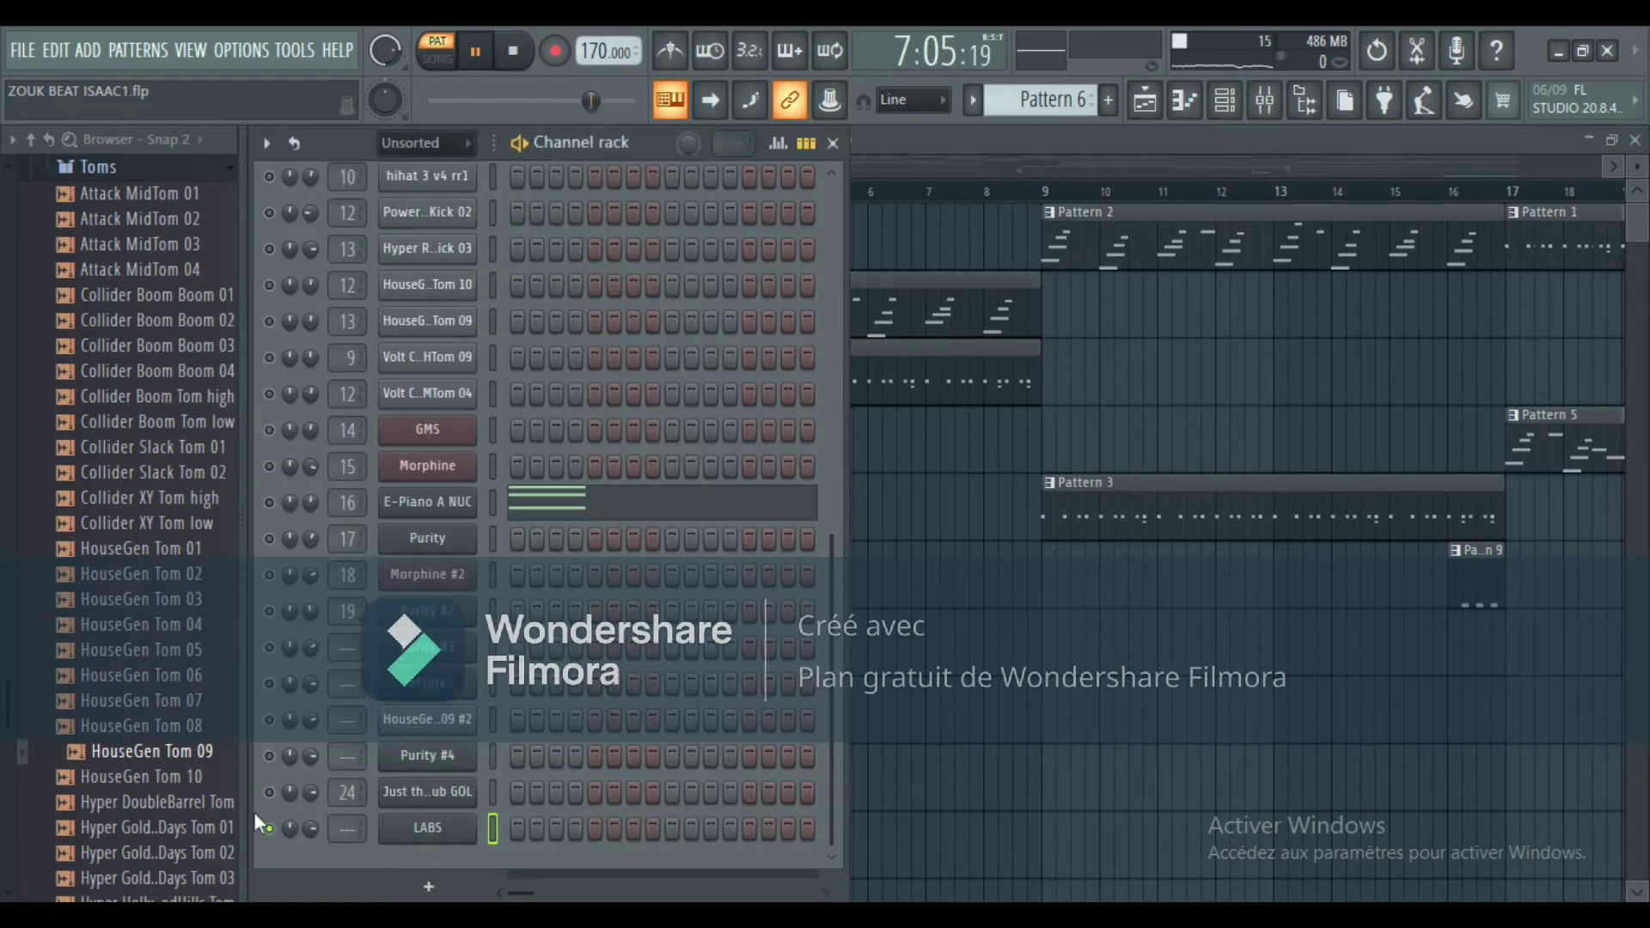
pyautogui.rightClick(270, 829)
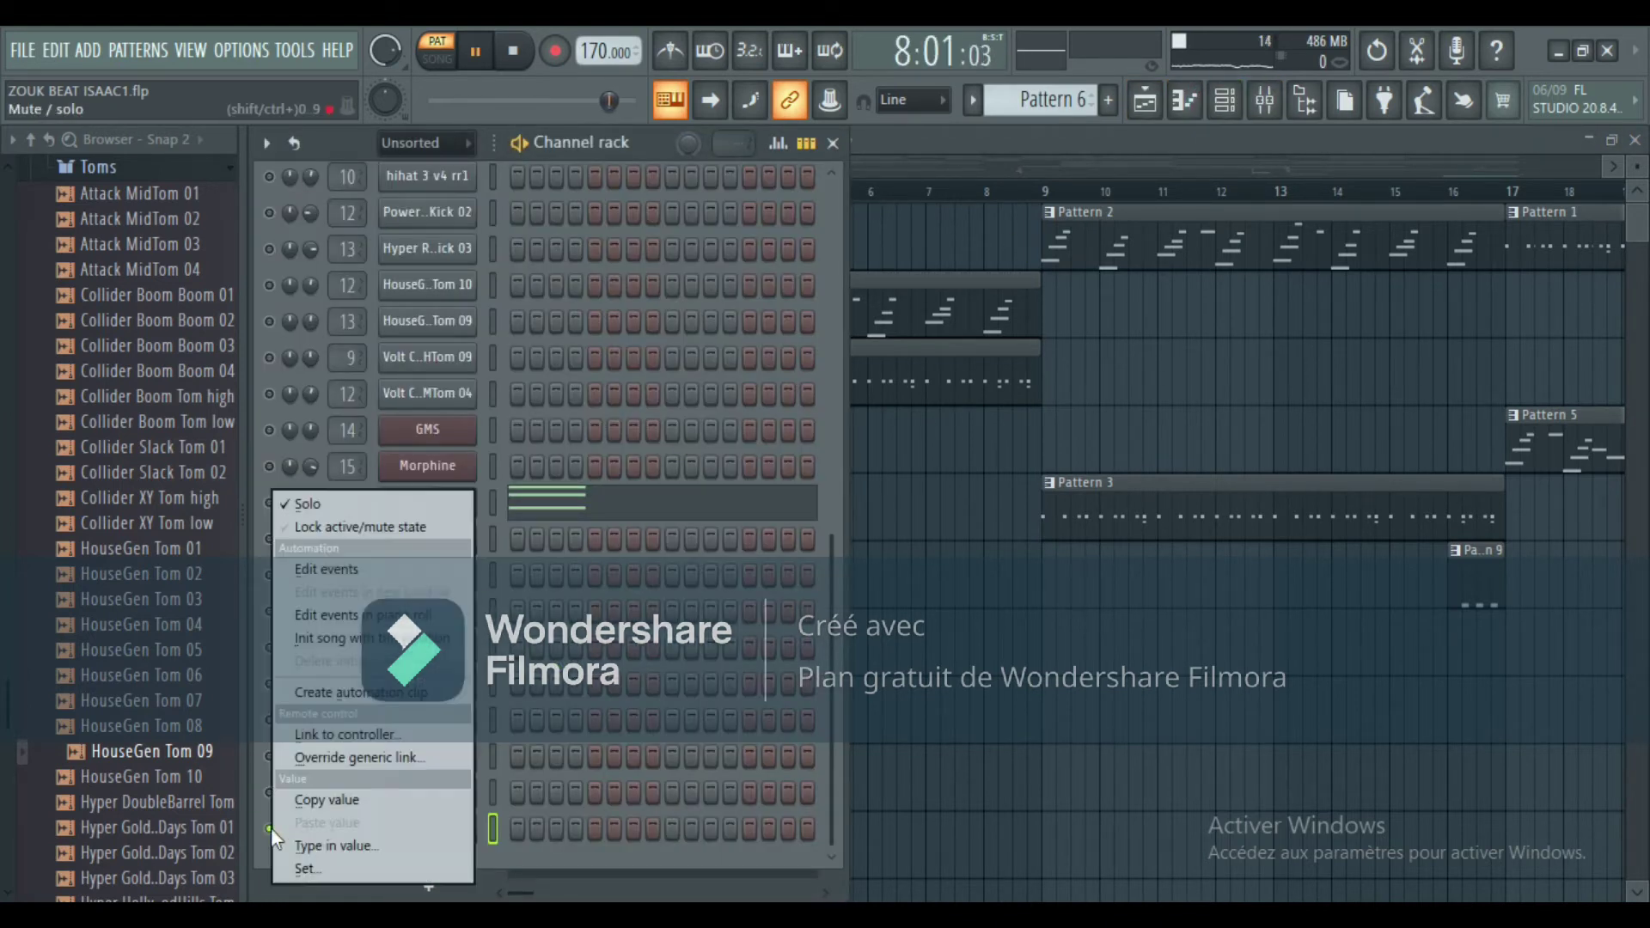
pyautogui.click(344, 502)
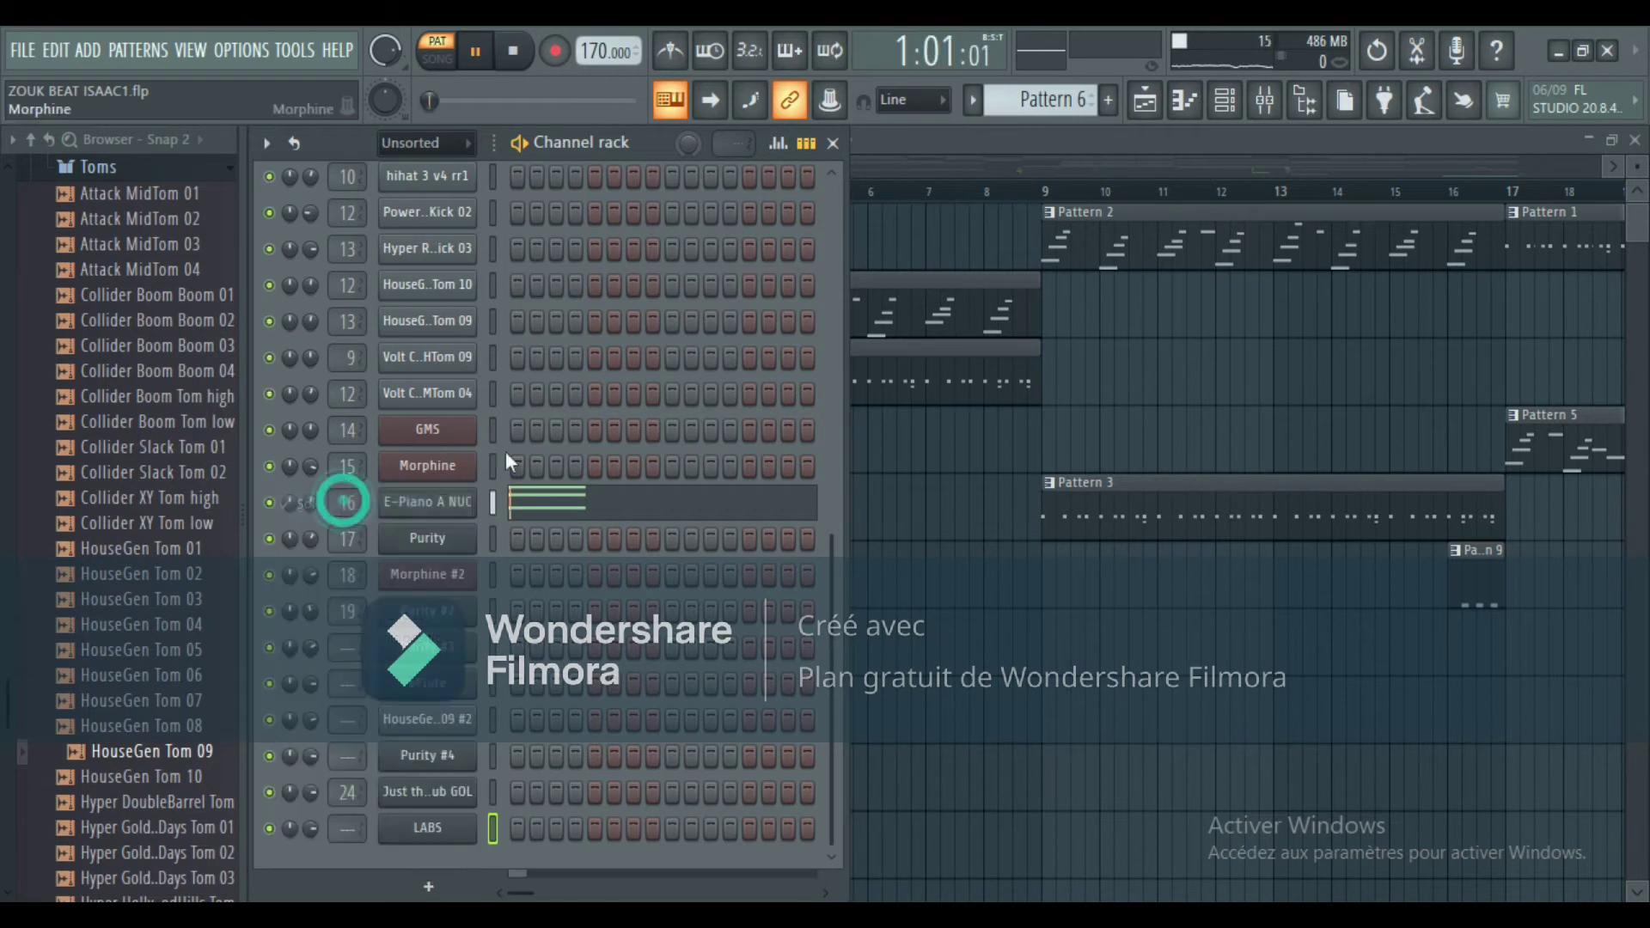
# Open the E-Piano A NUC notes of Pattern 6 from the channel rack in the piano roll.
pyautogui.click(940, 165)
pyautogui.click(1224, 101)
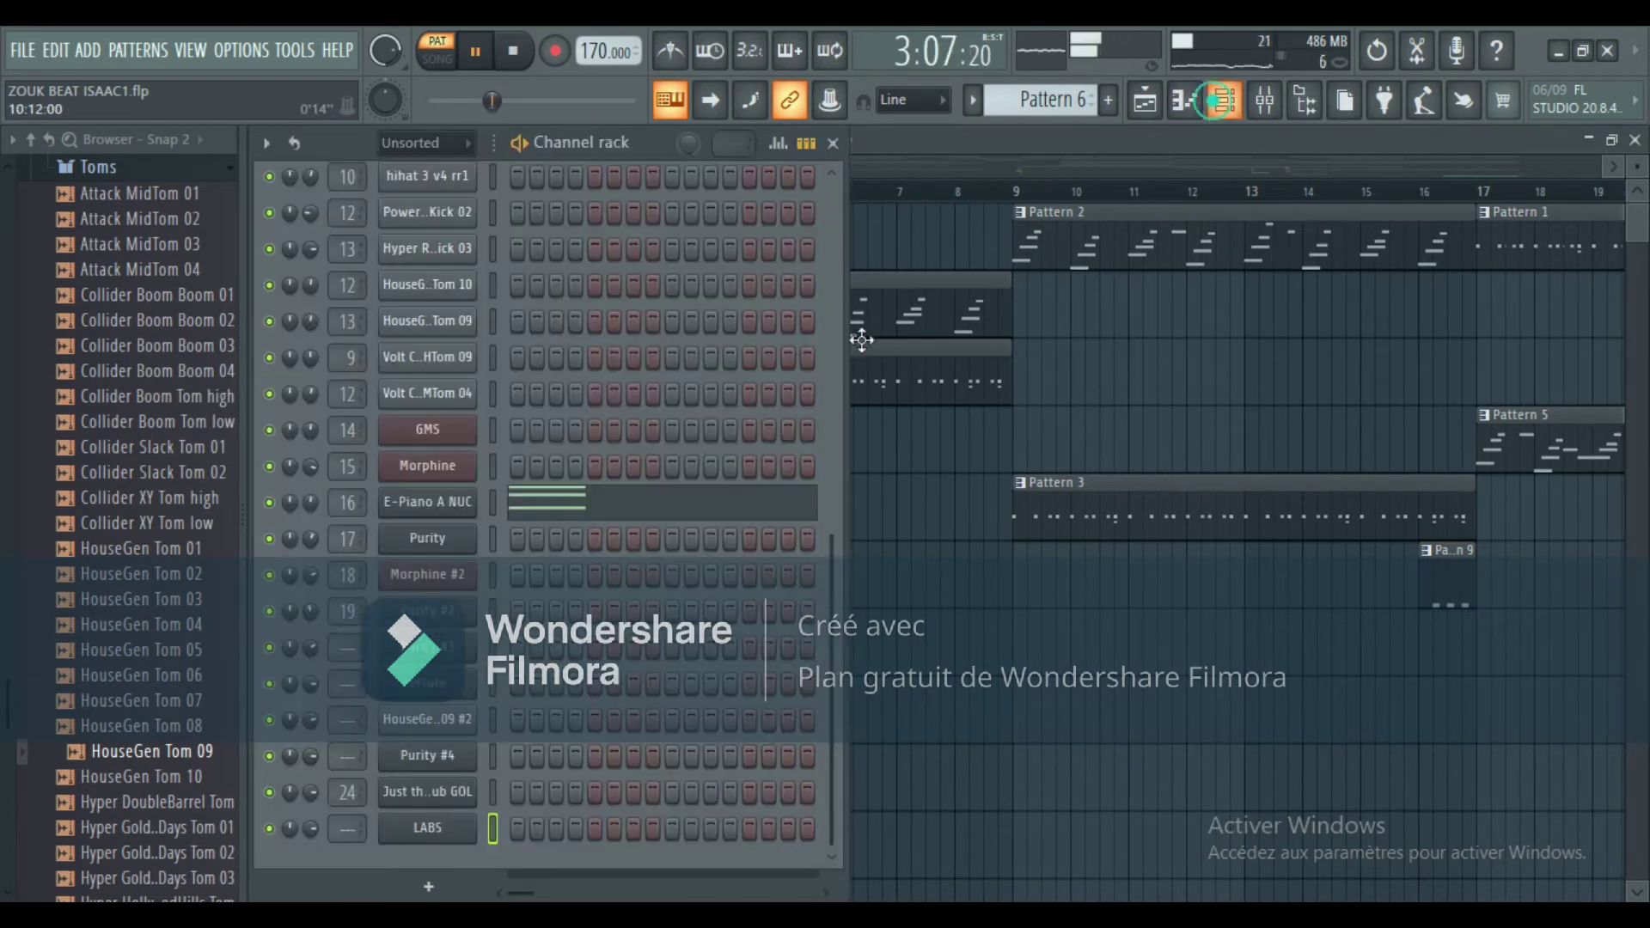
pyautogui.click(617, 509)
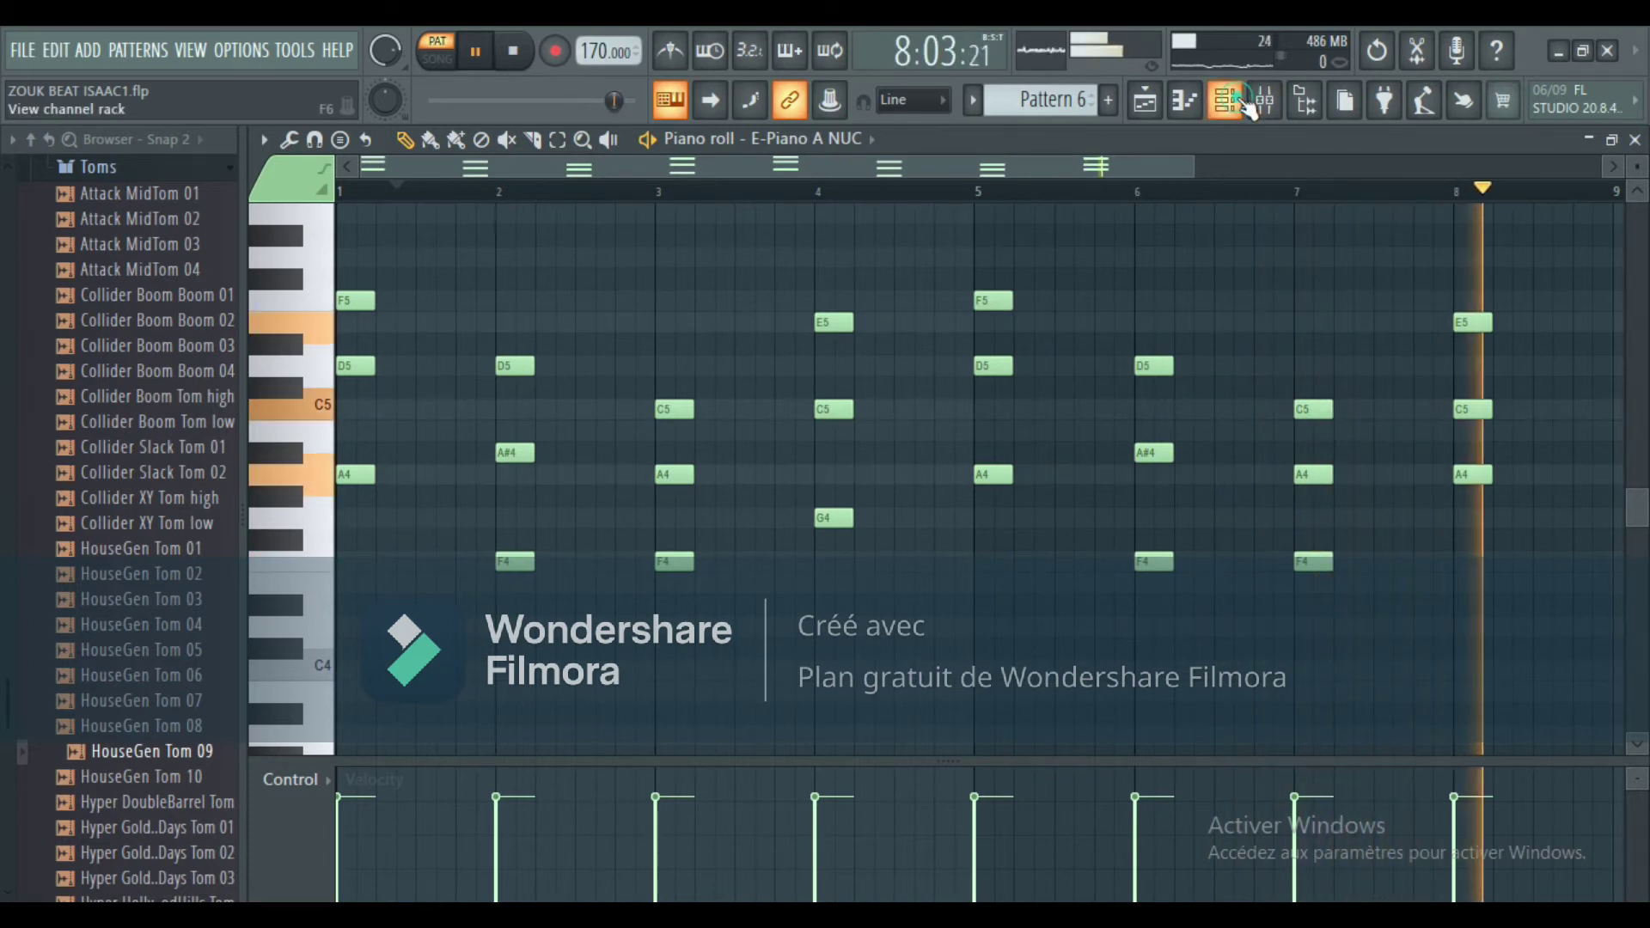
# Select Pattern 7 in the playlist and view its eFlute notes in the piano roll.
pyautogui.click(1144, 99)
pyautogui.click(1152, 96)
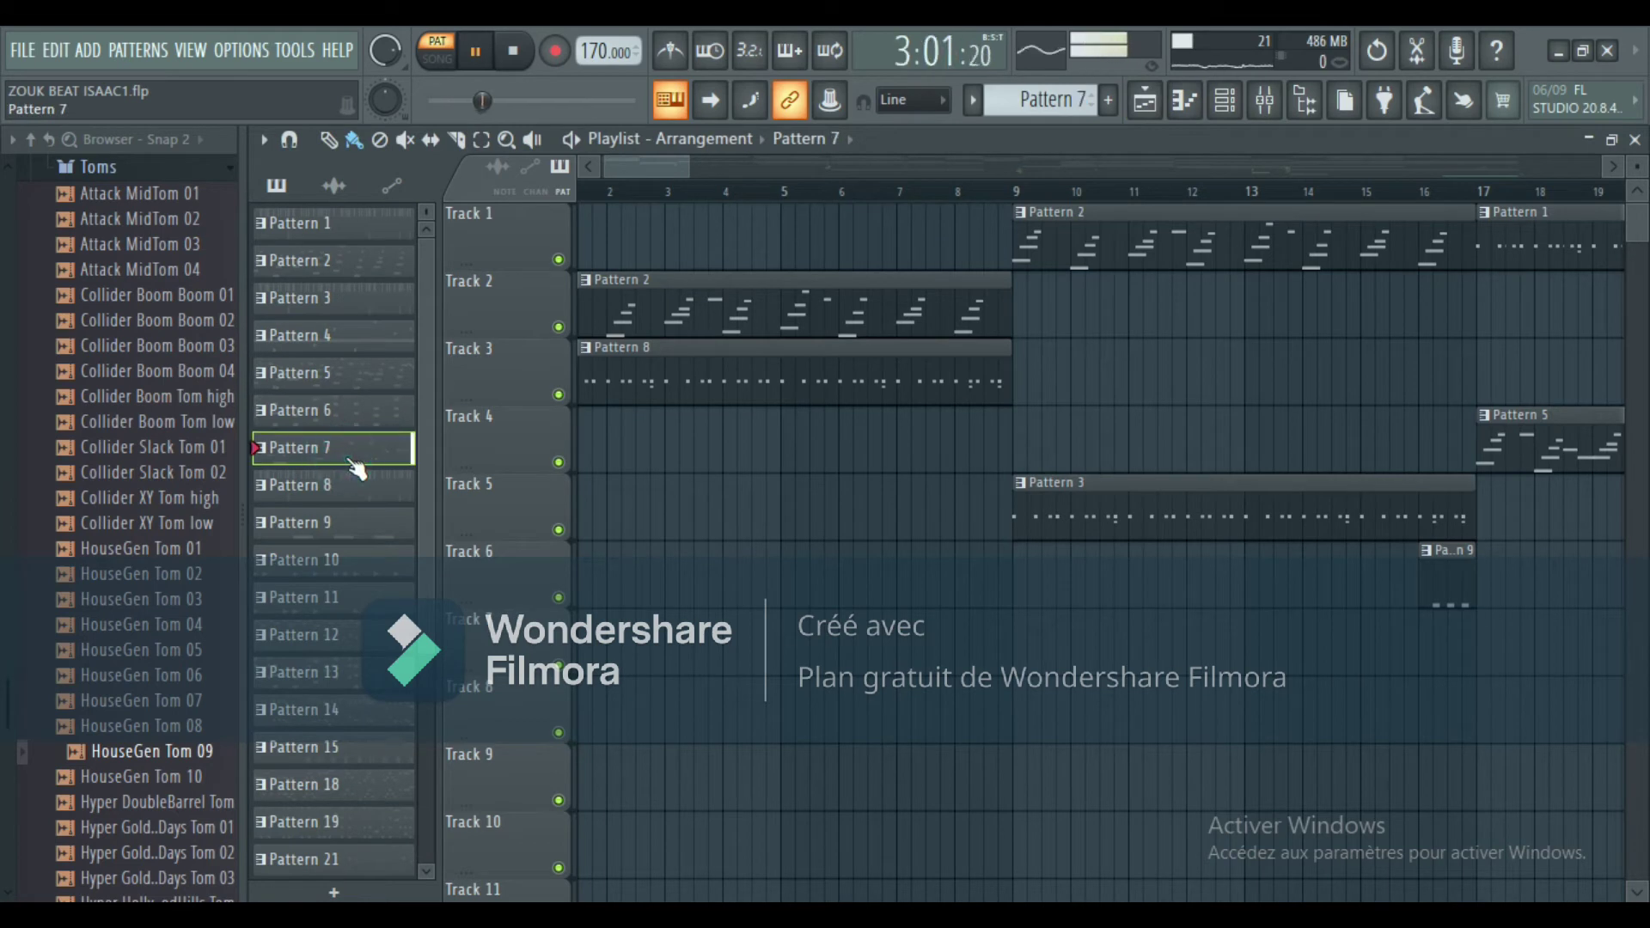
pyautogui.click(1224, 109)
pyautogui.scroll(5, 735, 539)
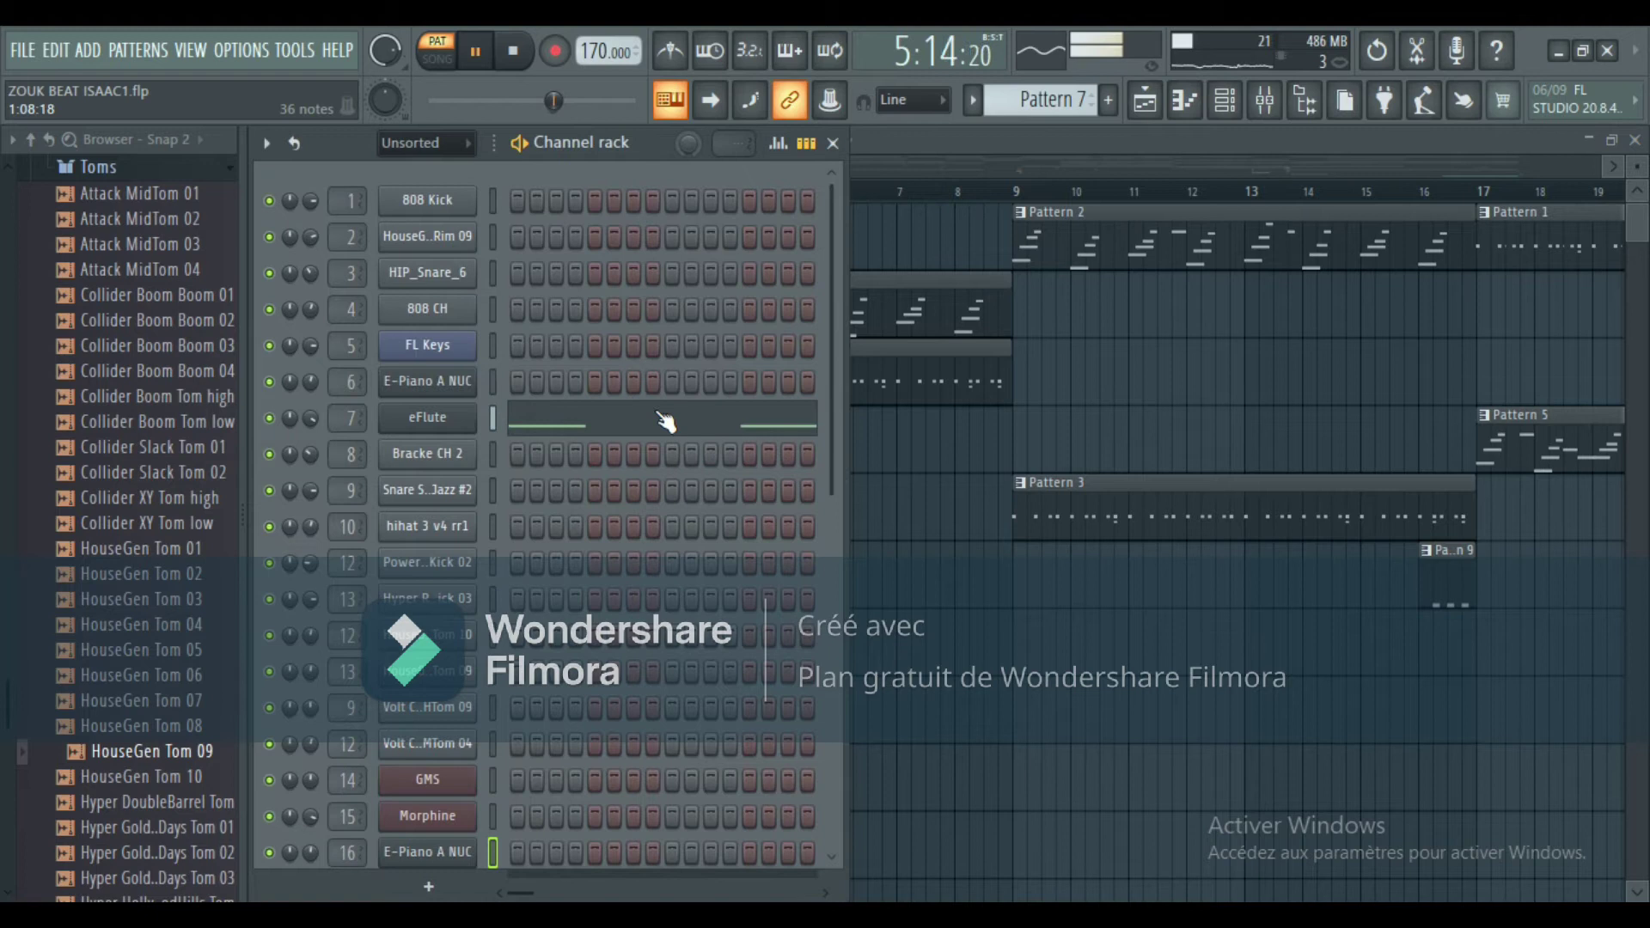
pyautogui.click(666, 421)
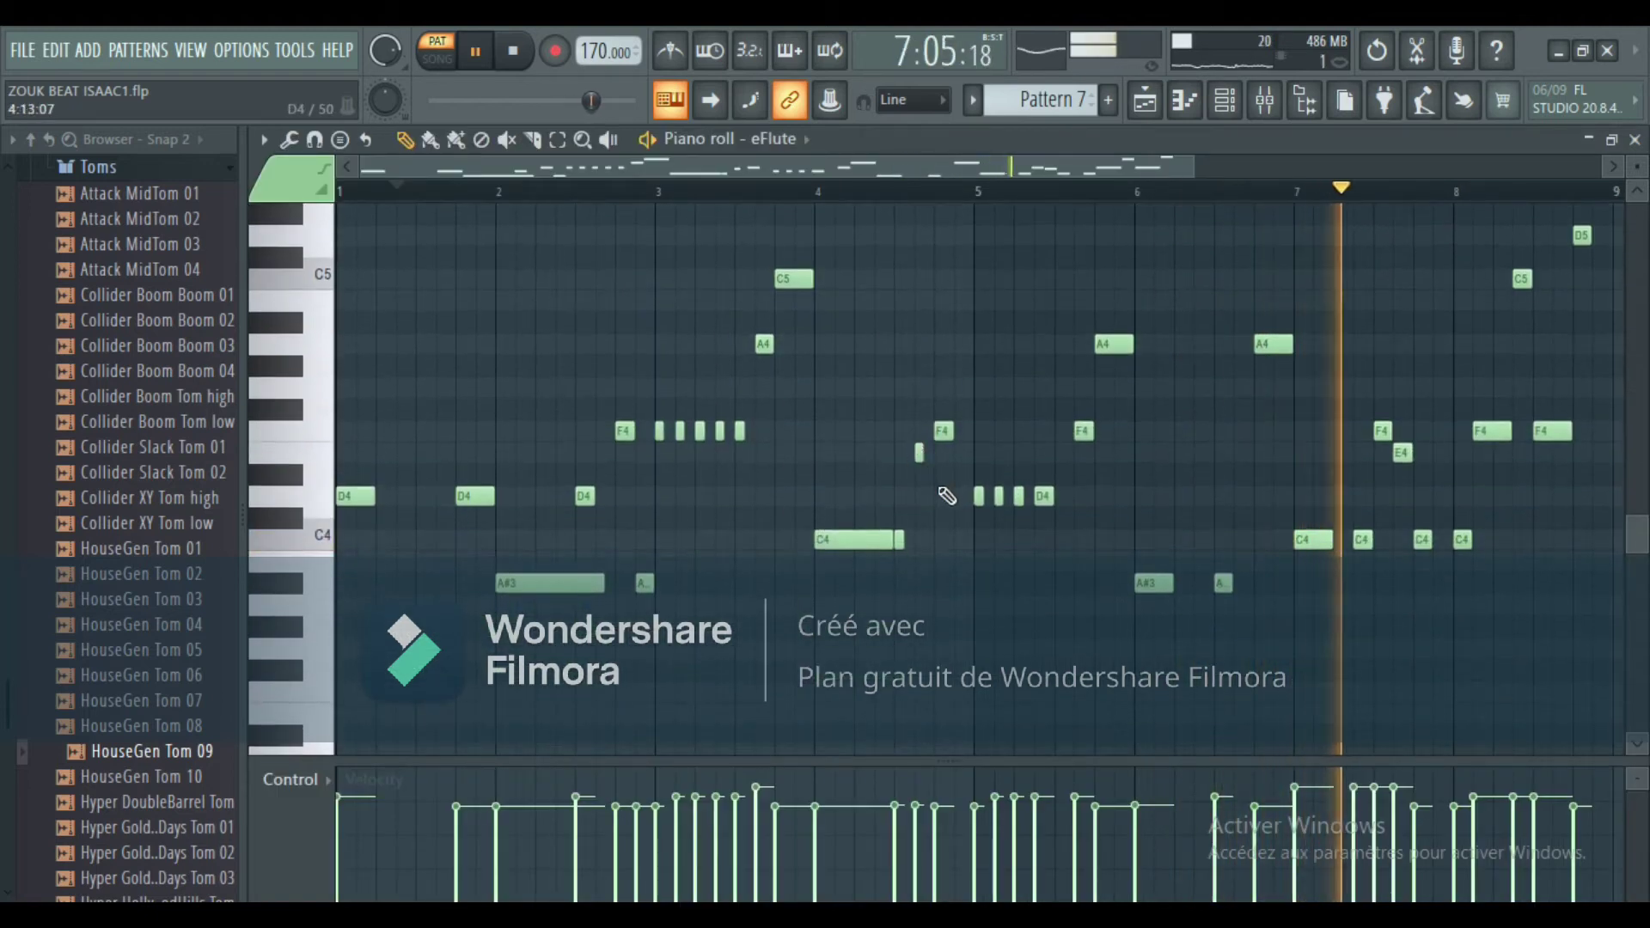
pyautogui.scroll(3, 946, 496)
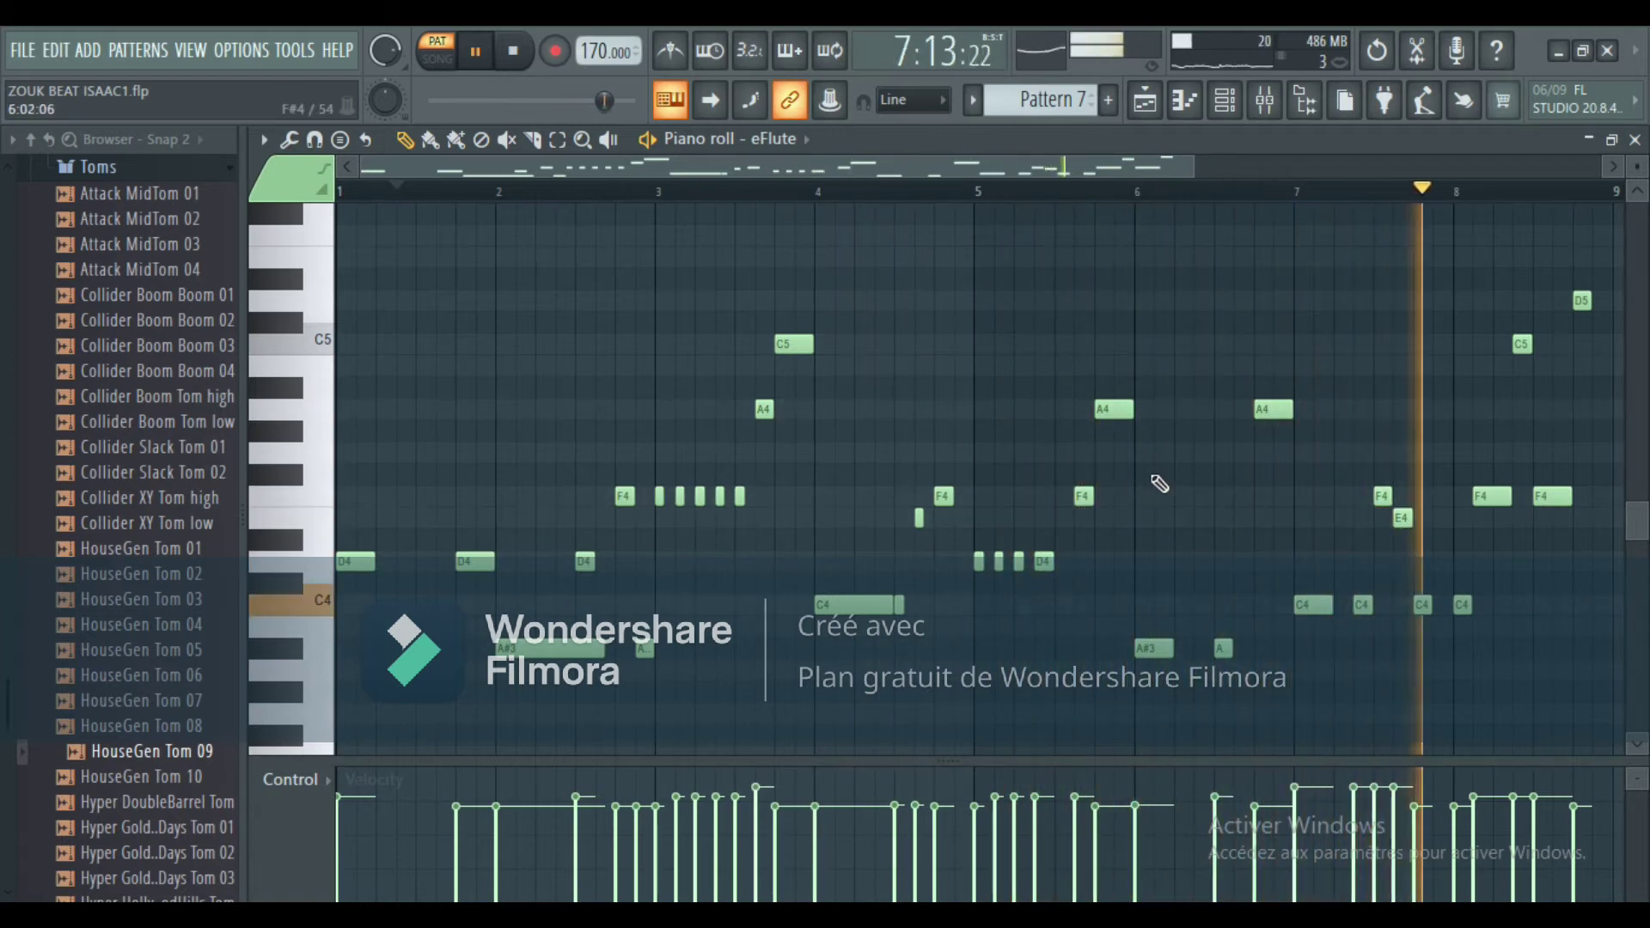
# Select Pattern 9 in the playlist and open its 808 Kick notes in the piano roll.
pyautogui.click(1224, 99)
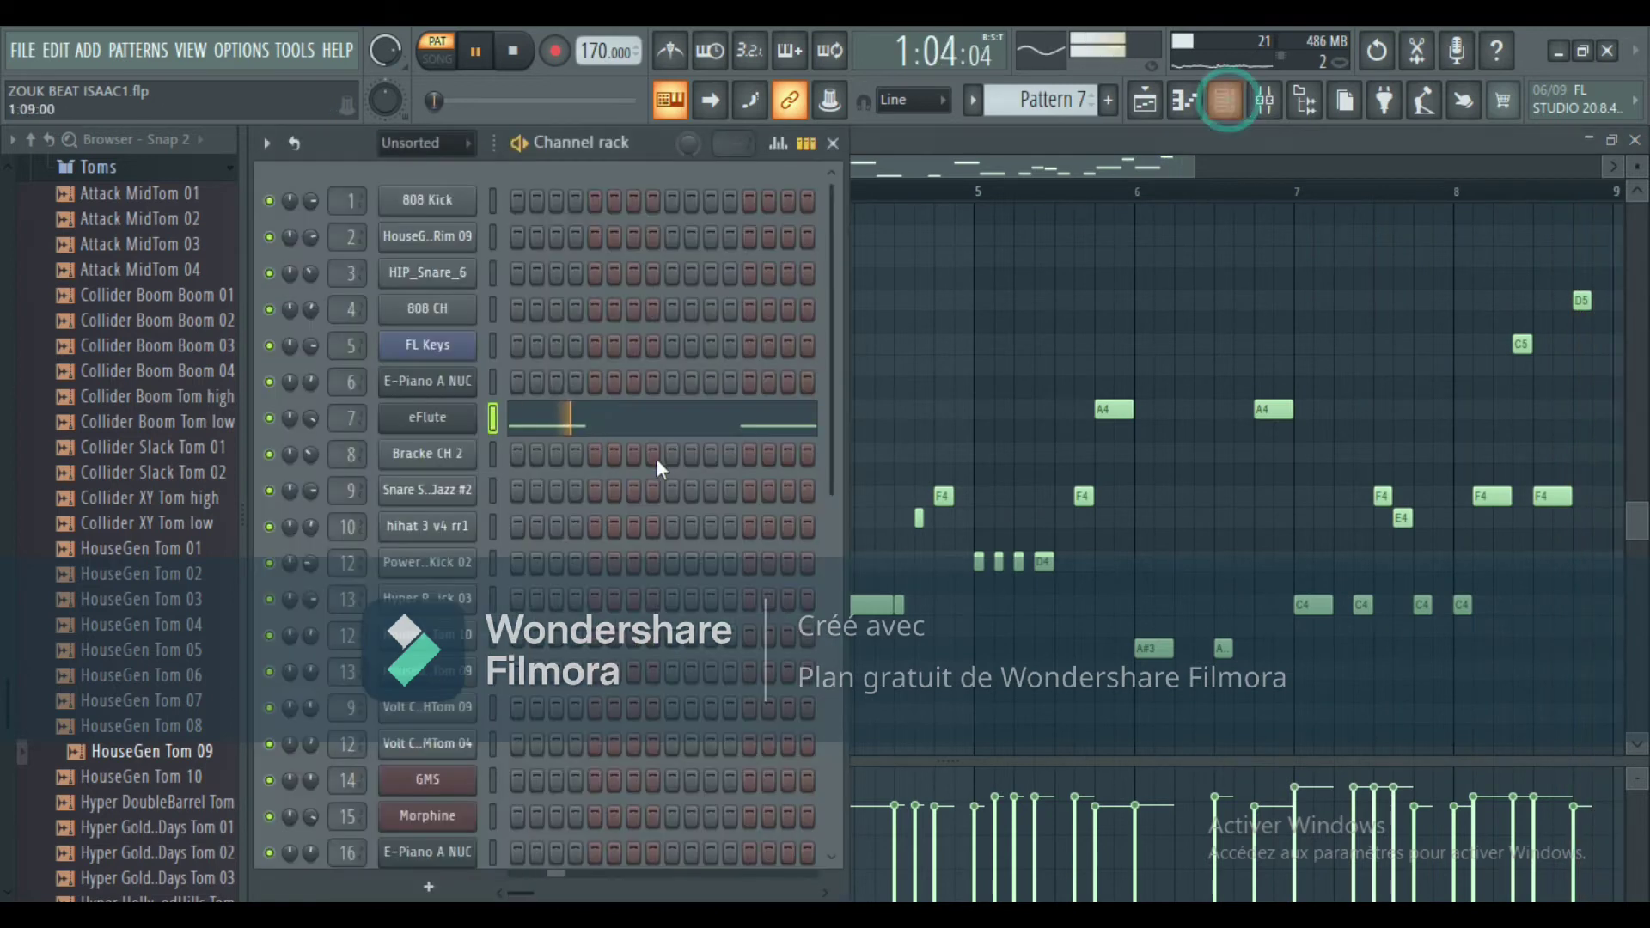
pyautogui.click(1144, 101)
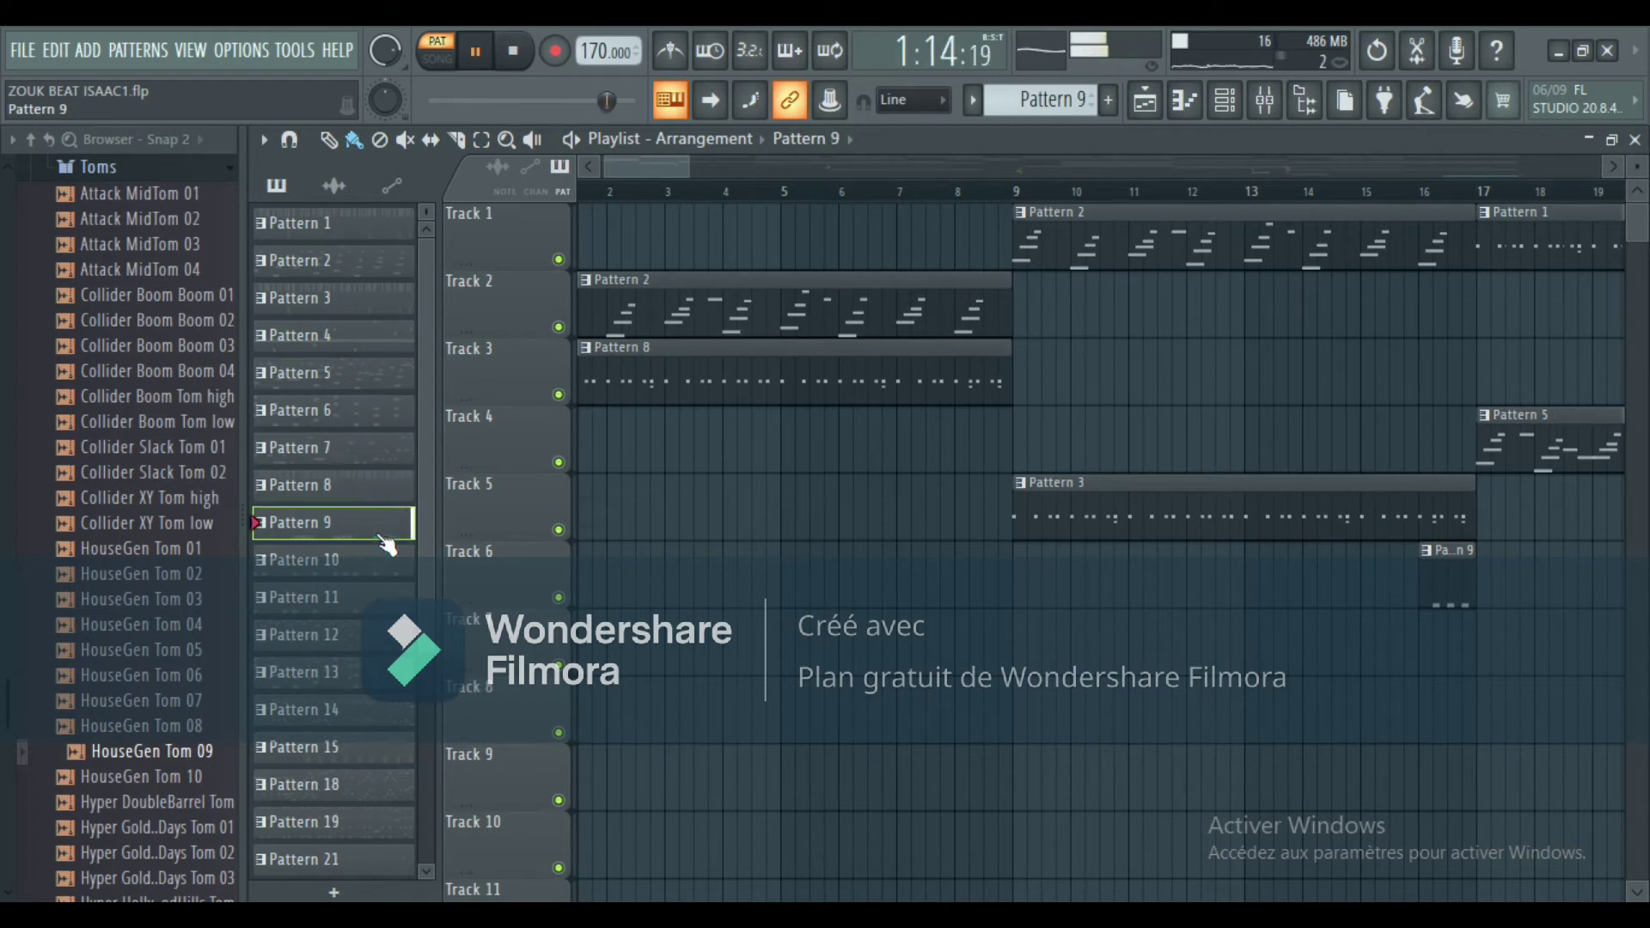
pyautogui.click(1186, 101)
pyautogui.click(640, 204)
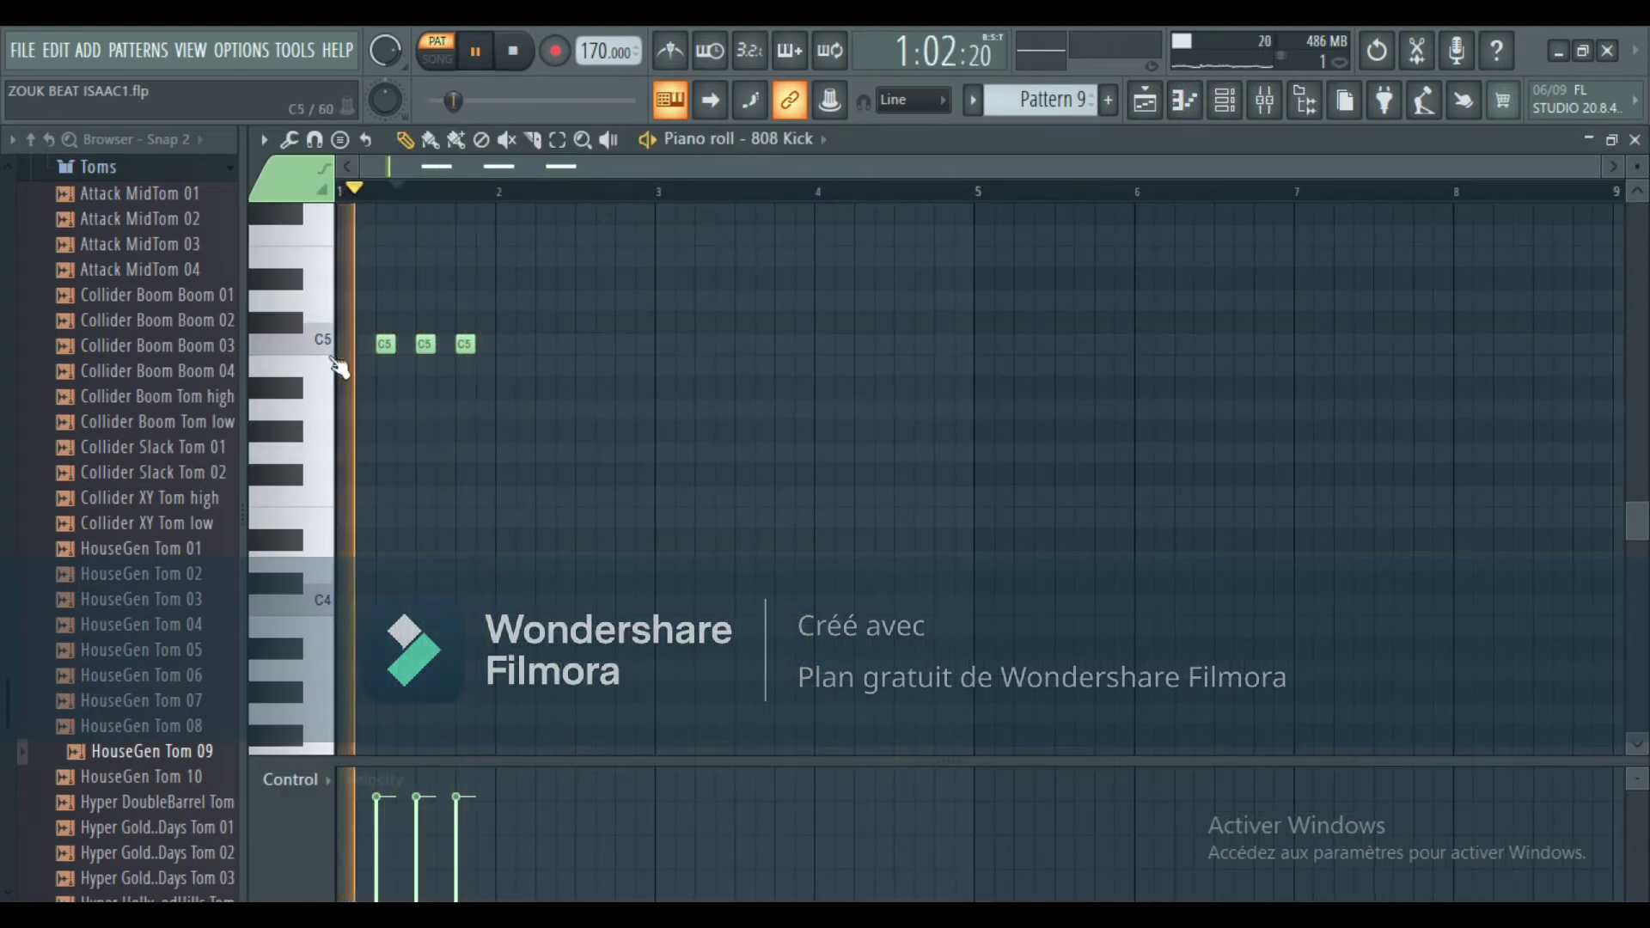
# Select Pattern 10 and after it Pattern 11 in the playlist, viewing the tom steps of each in the channel rack.
pyautogui.click(1144, 105)
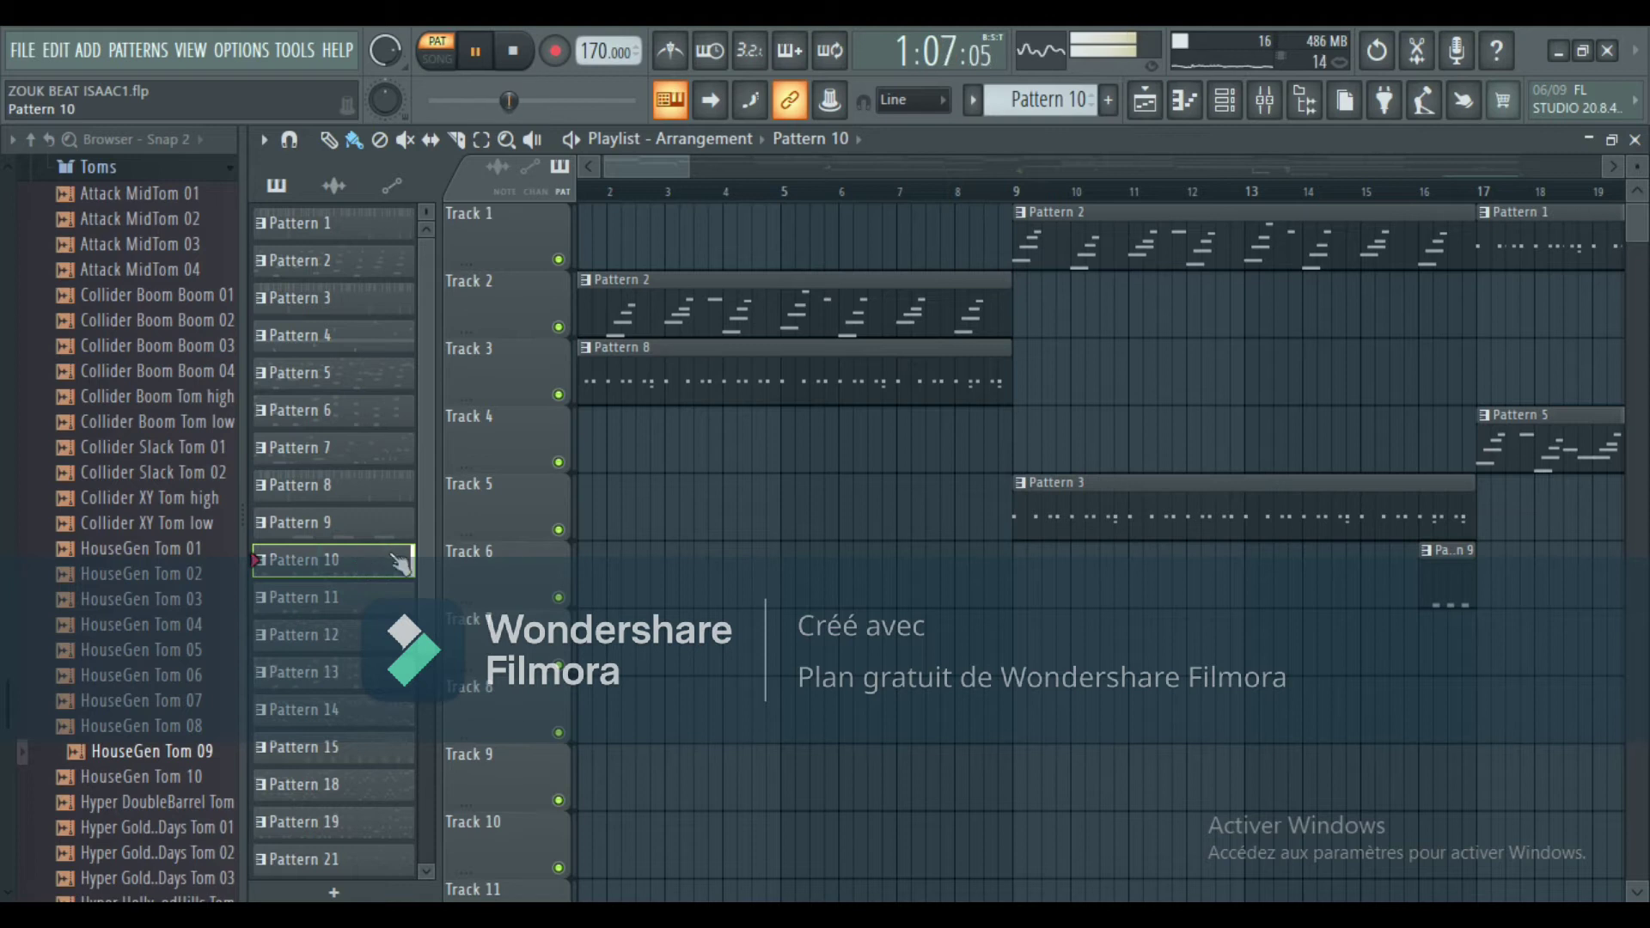
pyautogui.click(1234, 117)
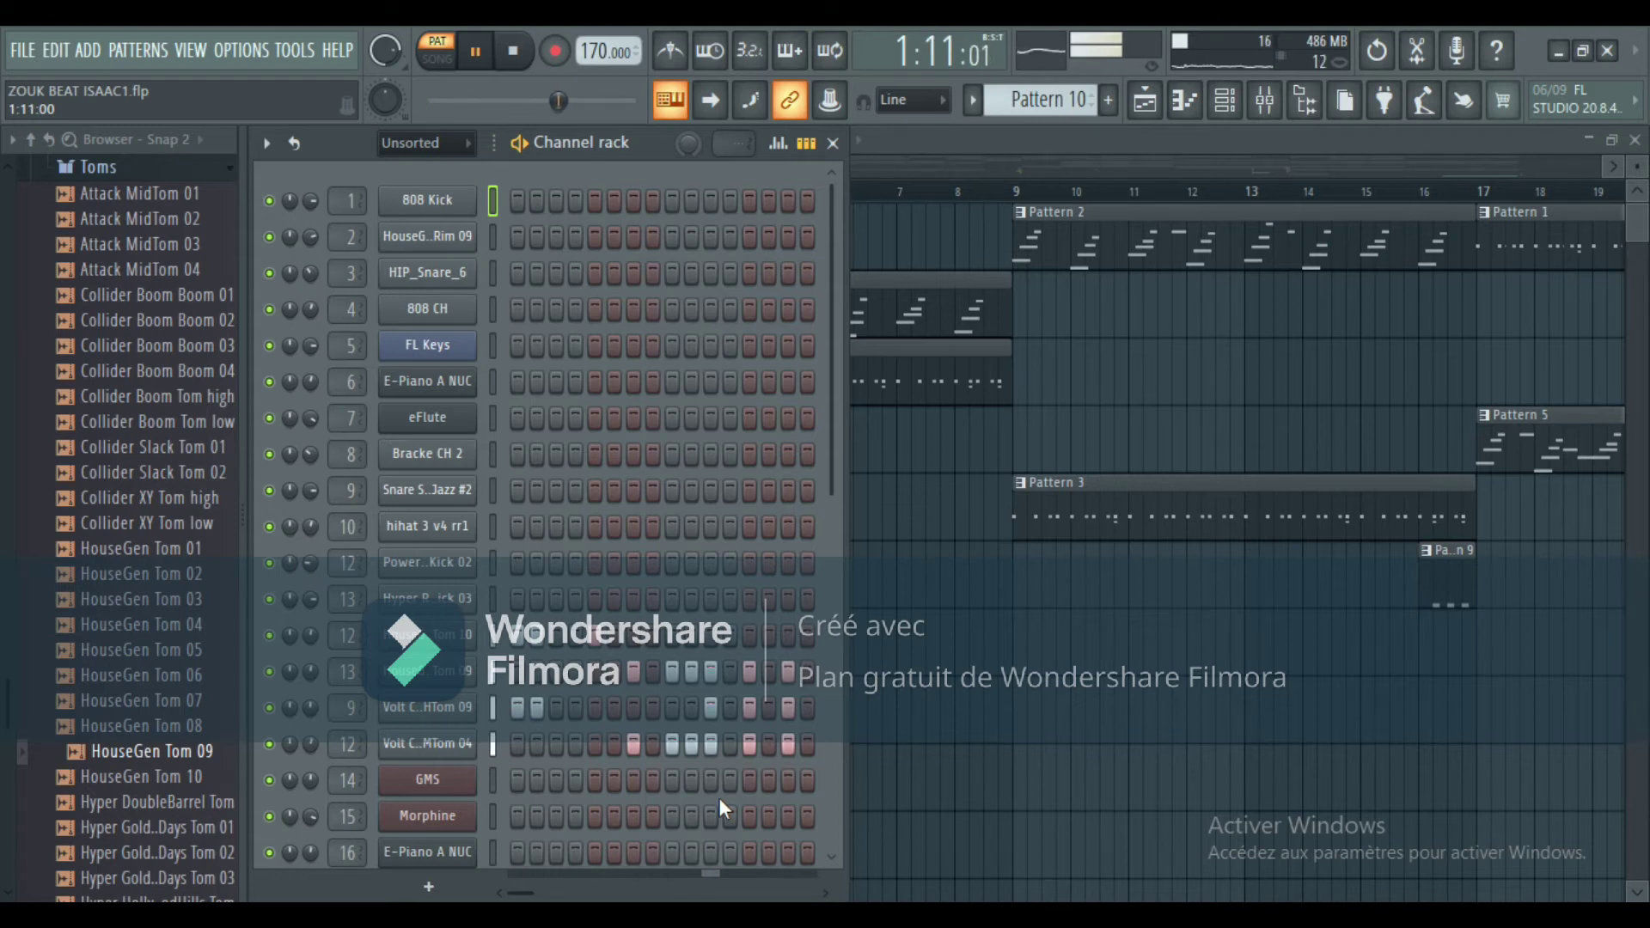
pyautogui.click(1229, 102)
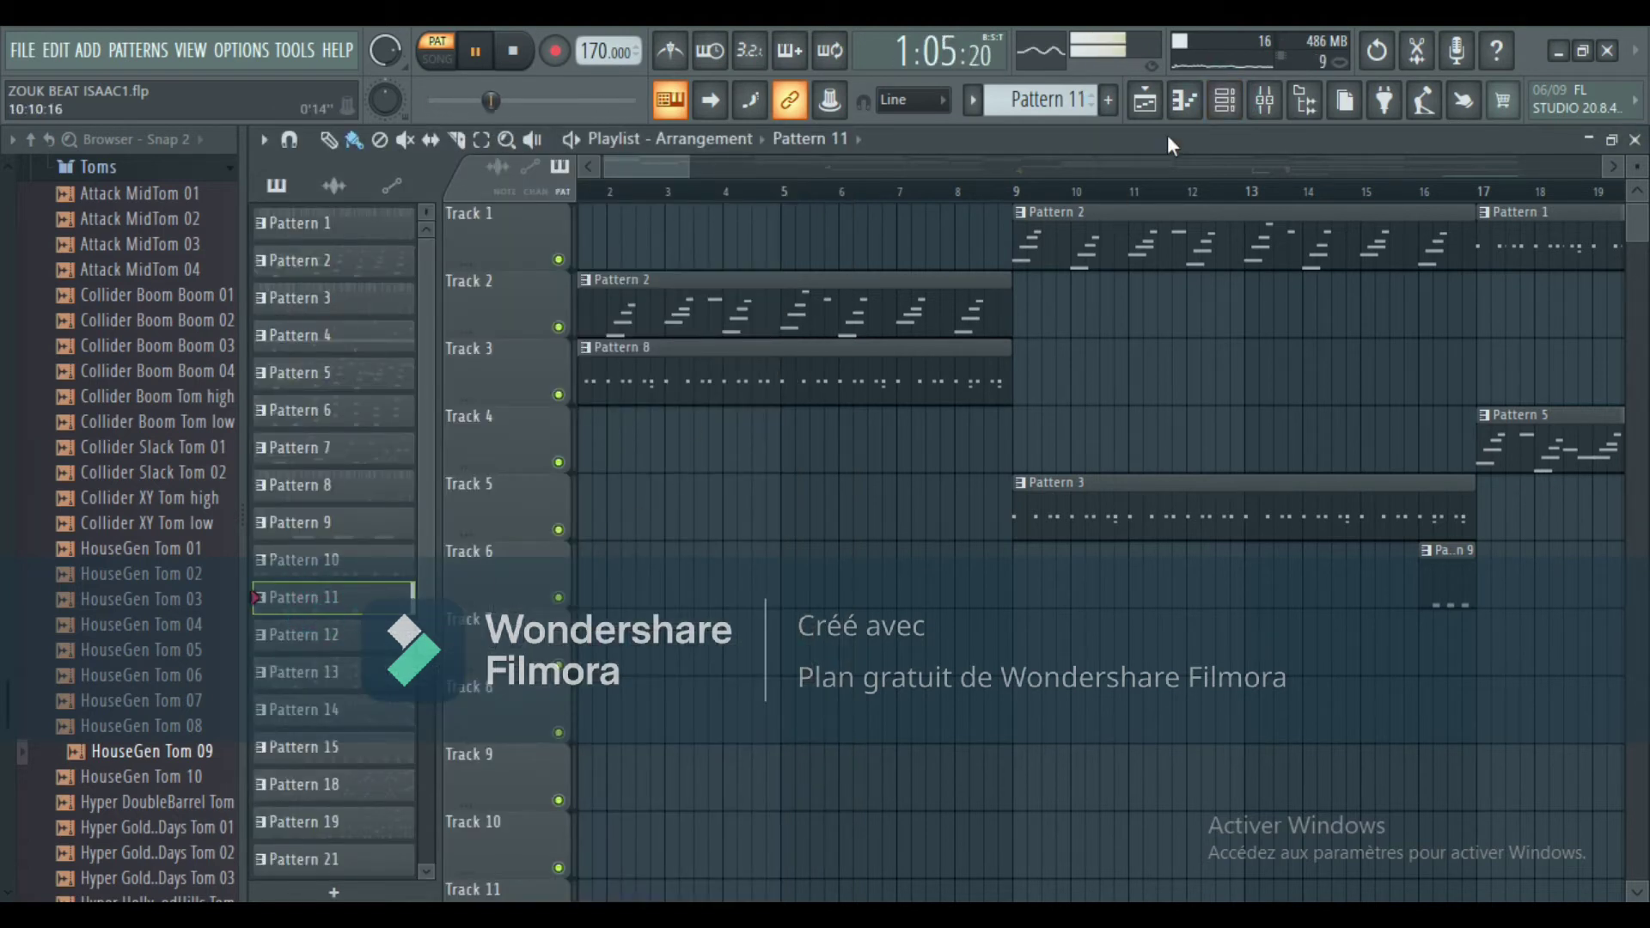
pyautogui.click(1229, 101)
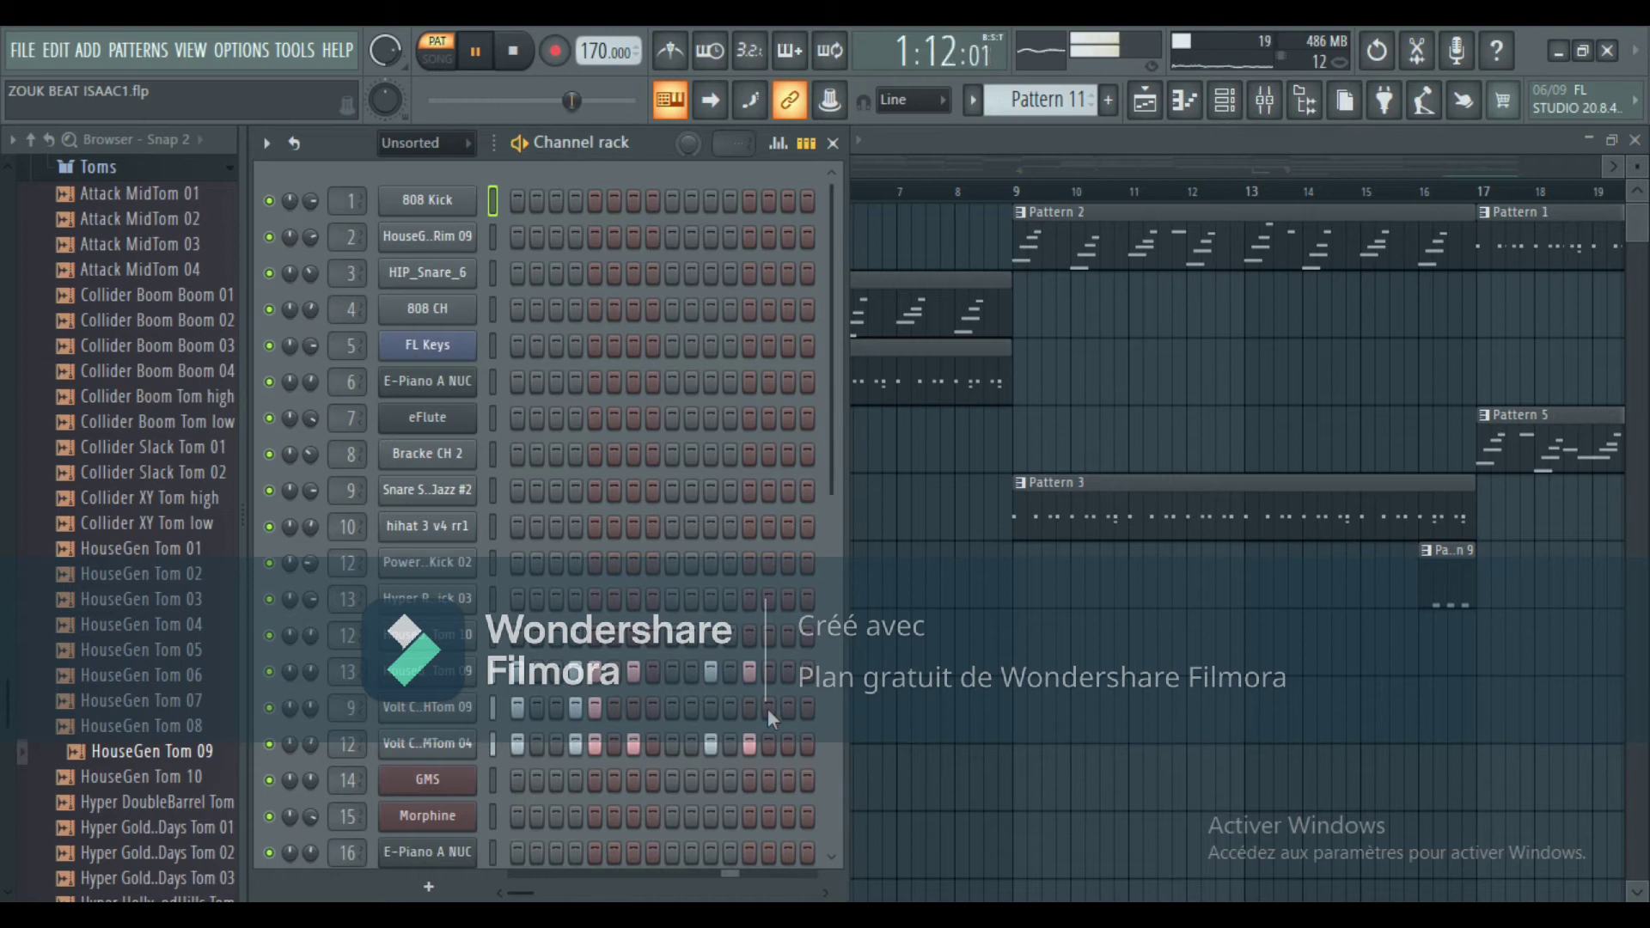
# Select Pattern 12 in the playlist and view its GMS notes in the piano roll.
pyautogui.click(1227, 101)
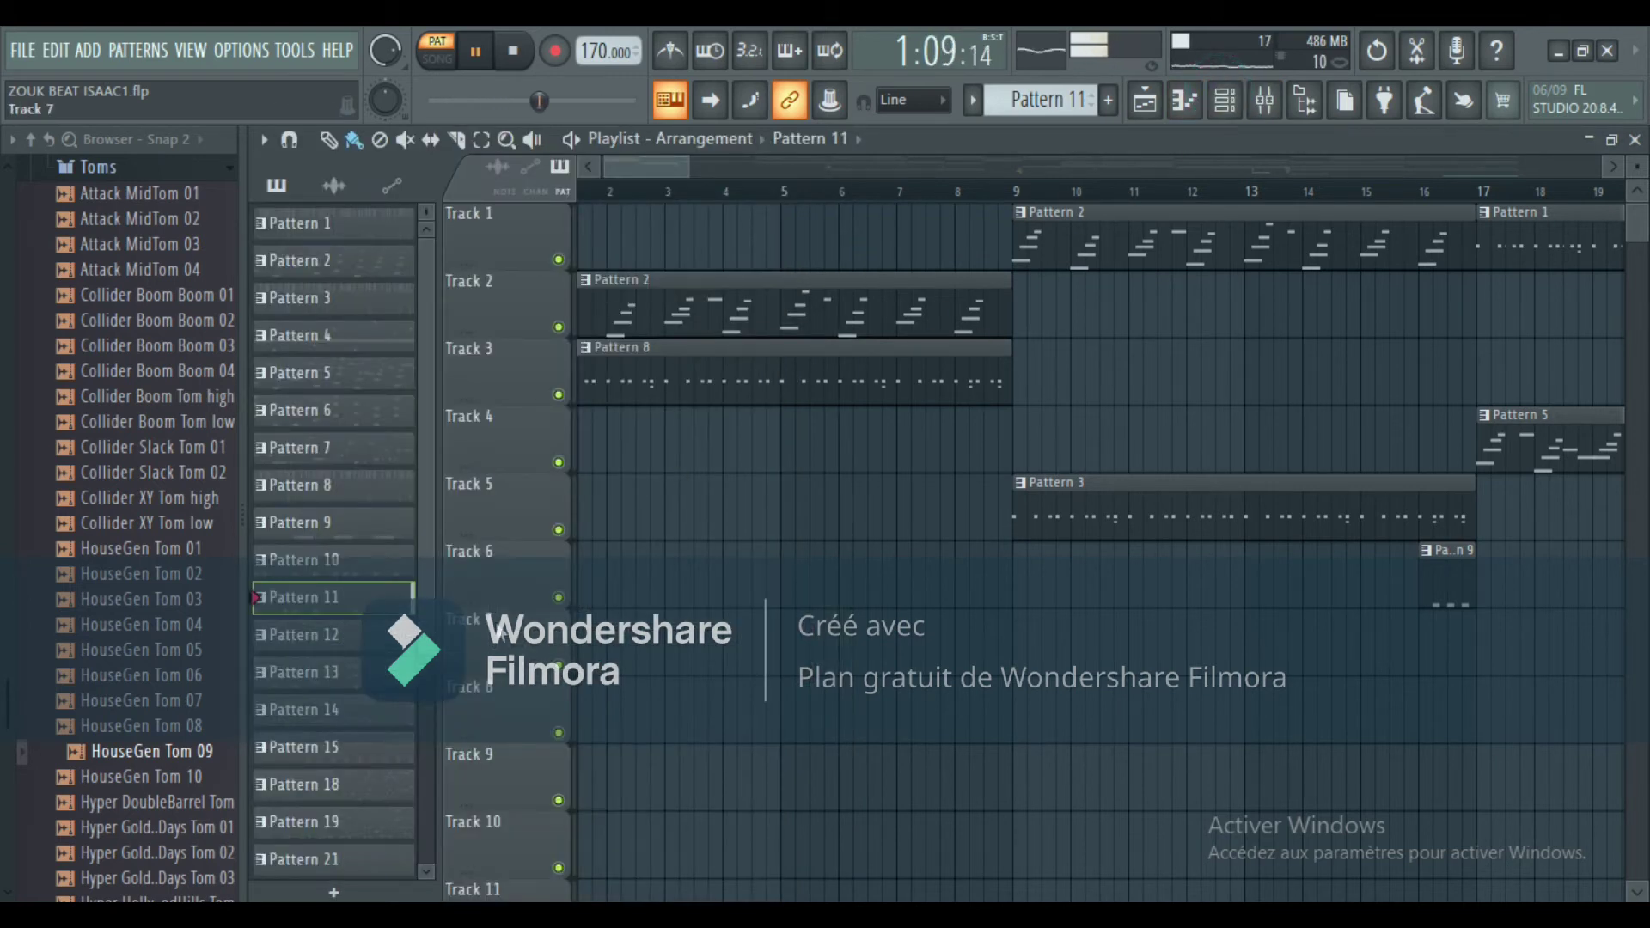
pyautogui.click(1225, 101)
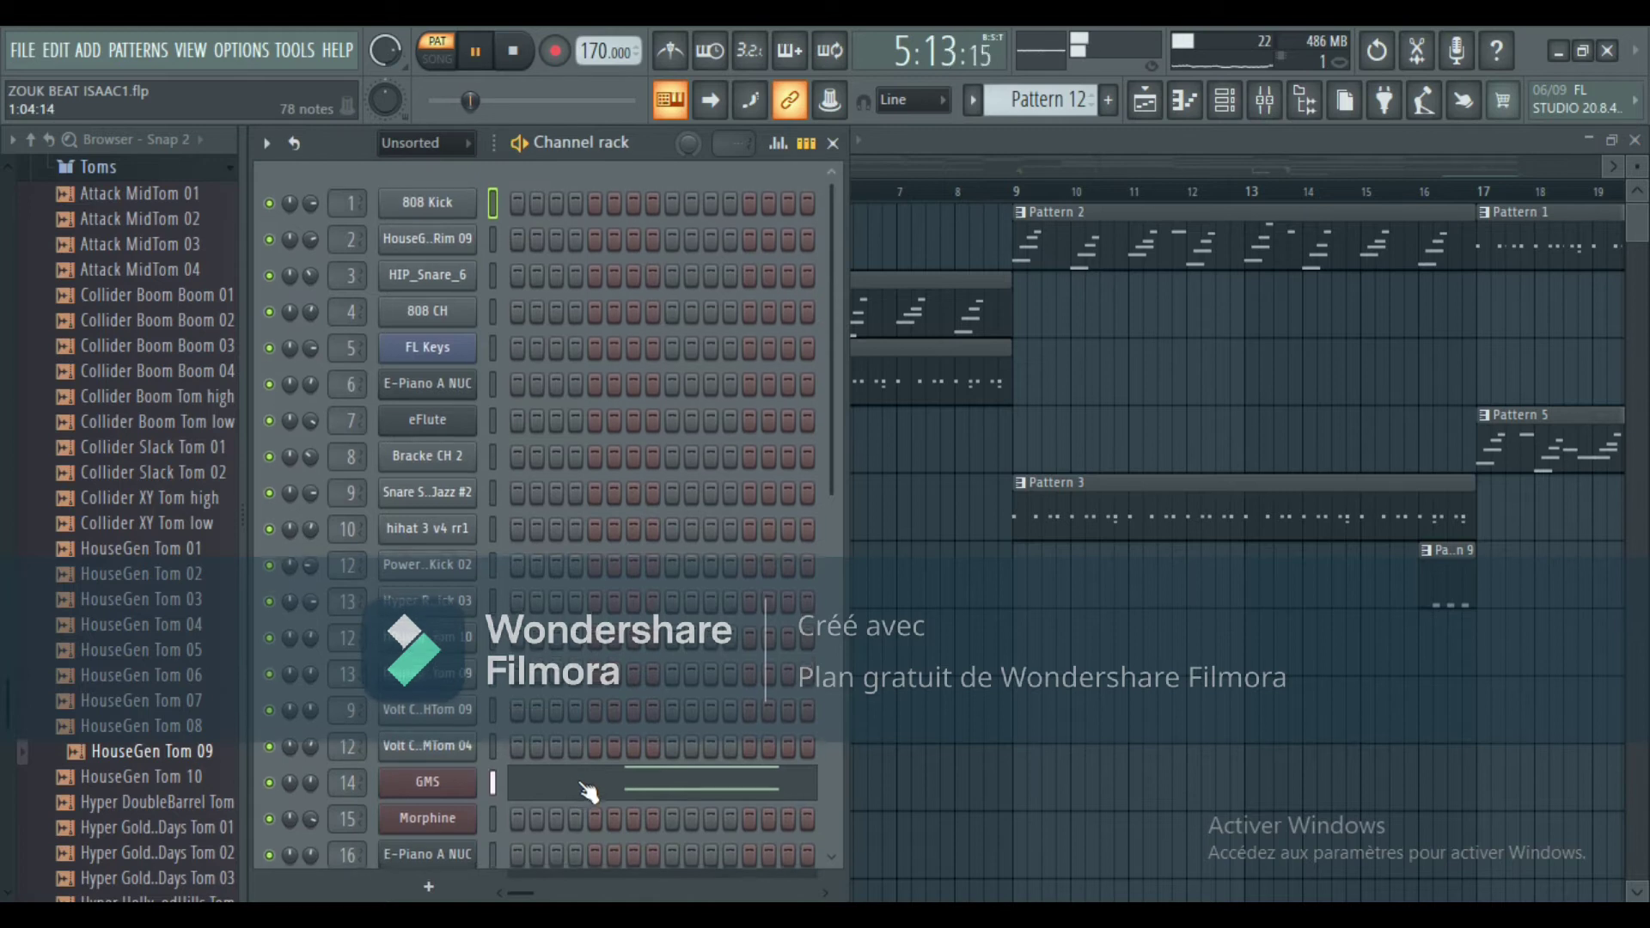
pyautogui.scroll(-9, 587, 790)
pyautogui.scroll(3, 587, 777)
pyautogui.scroll(3, 590, 726)
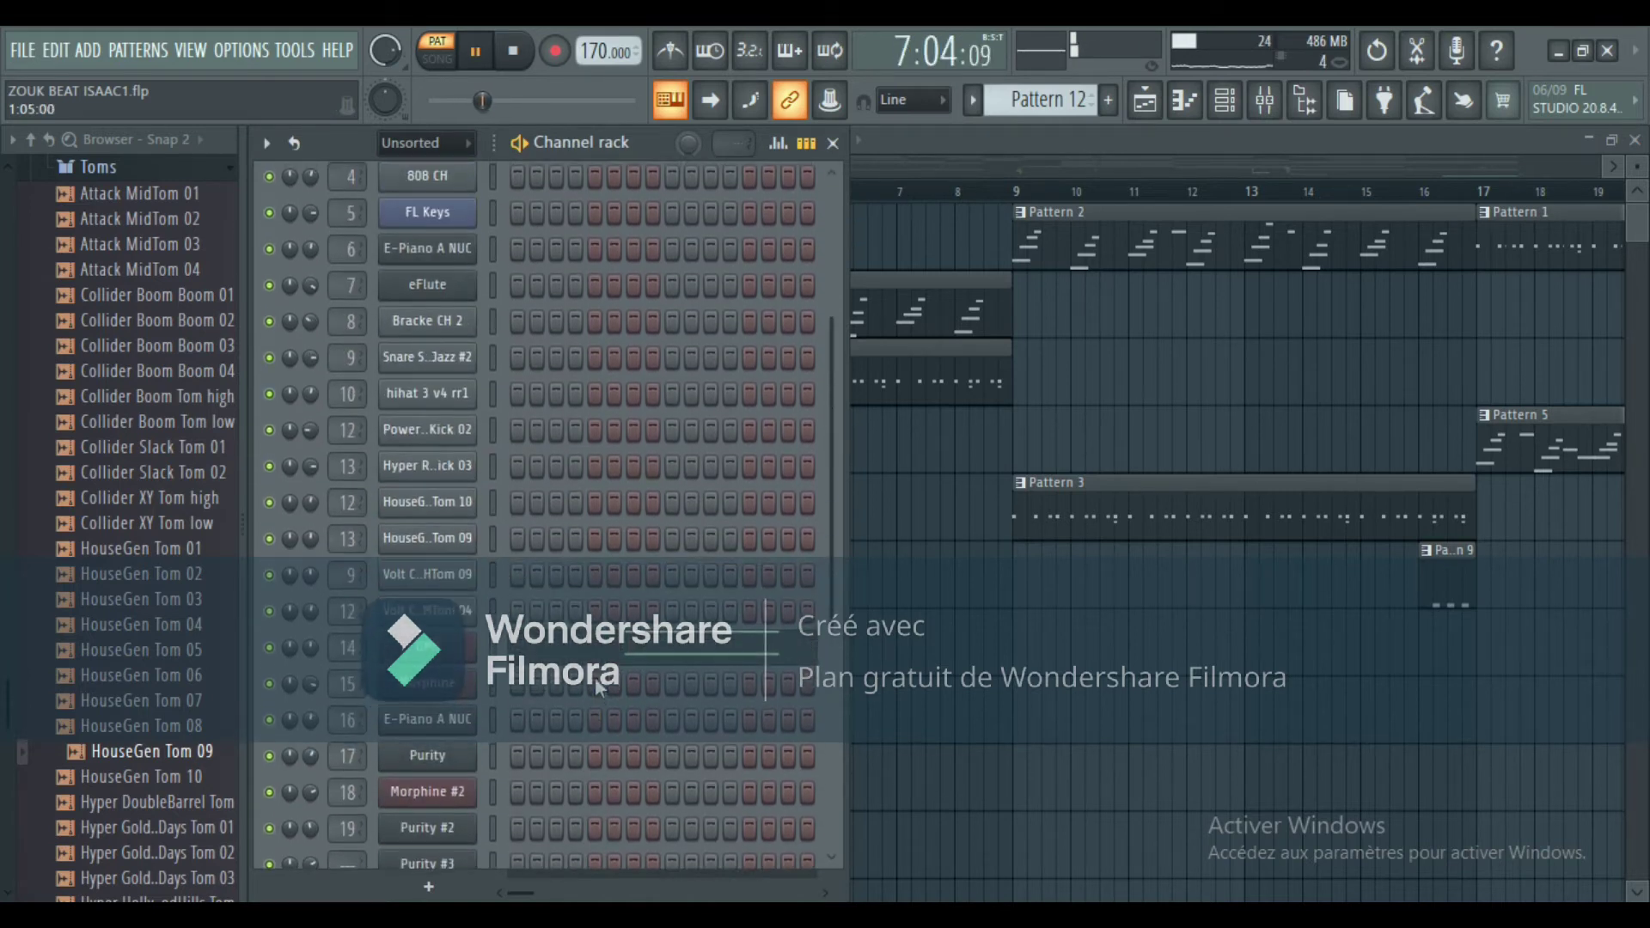
pyautogui.click(611, 655)
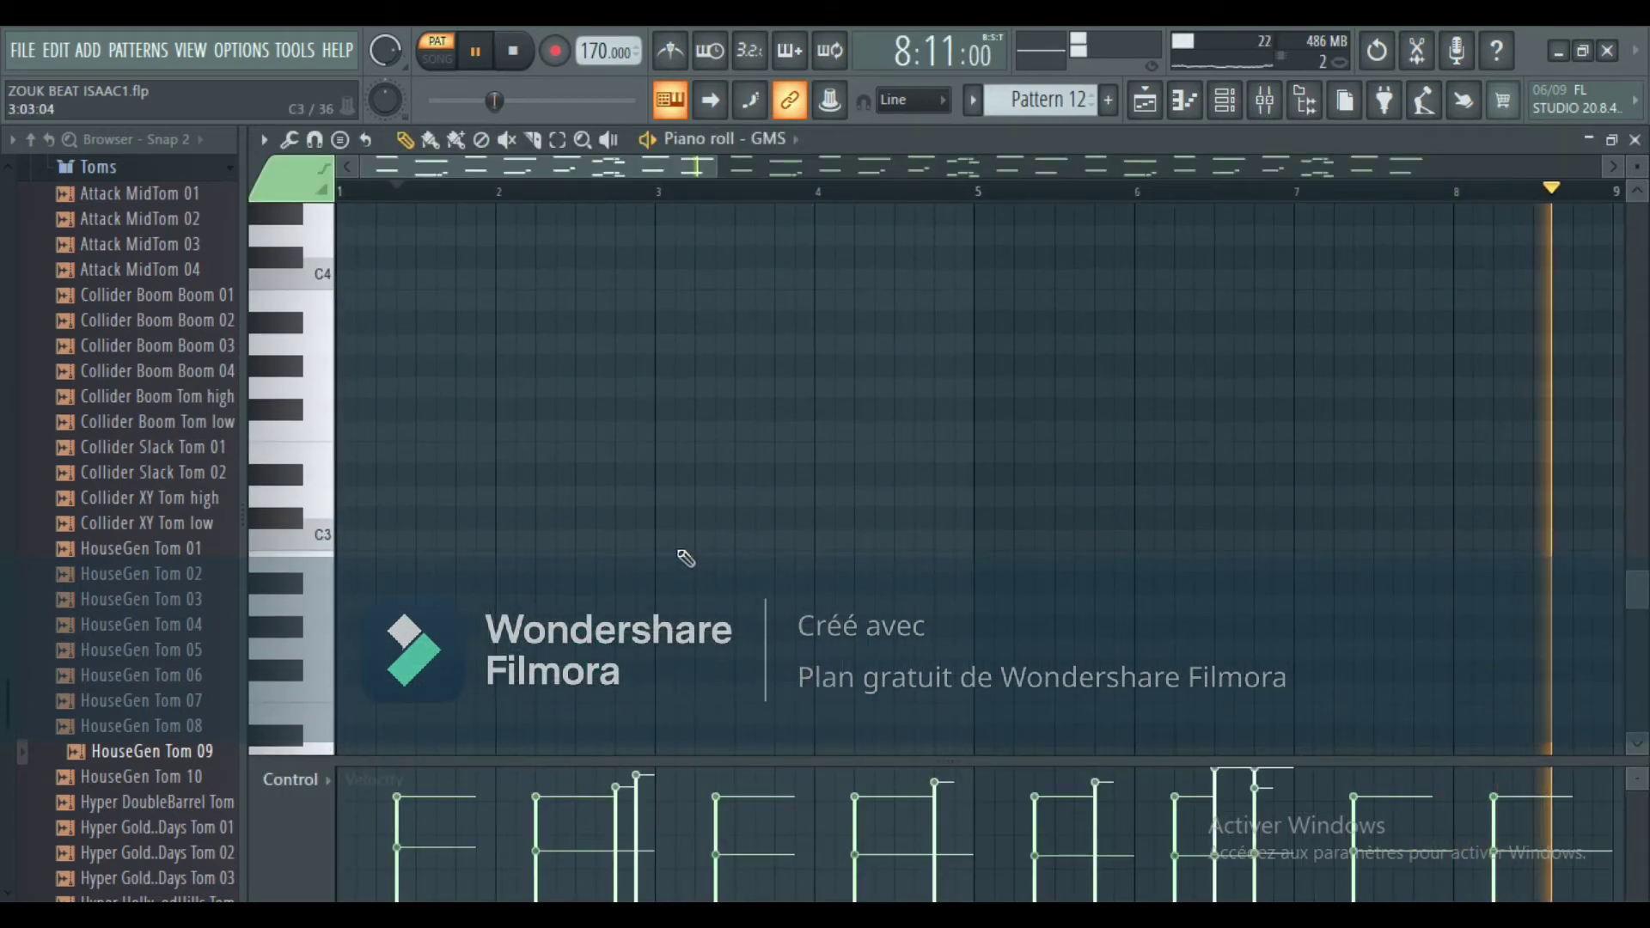
pyautogui.scroll(1, 685, 558)
pyautogui.scroll(6, 685, 558)
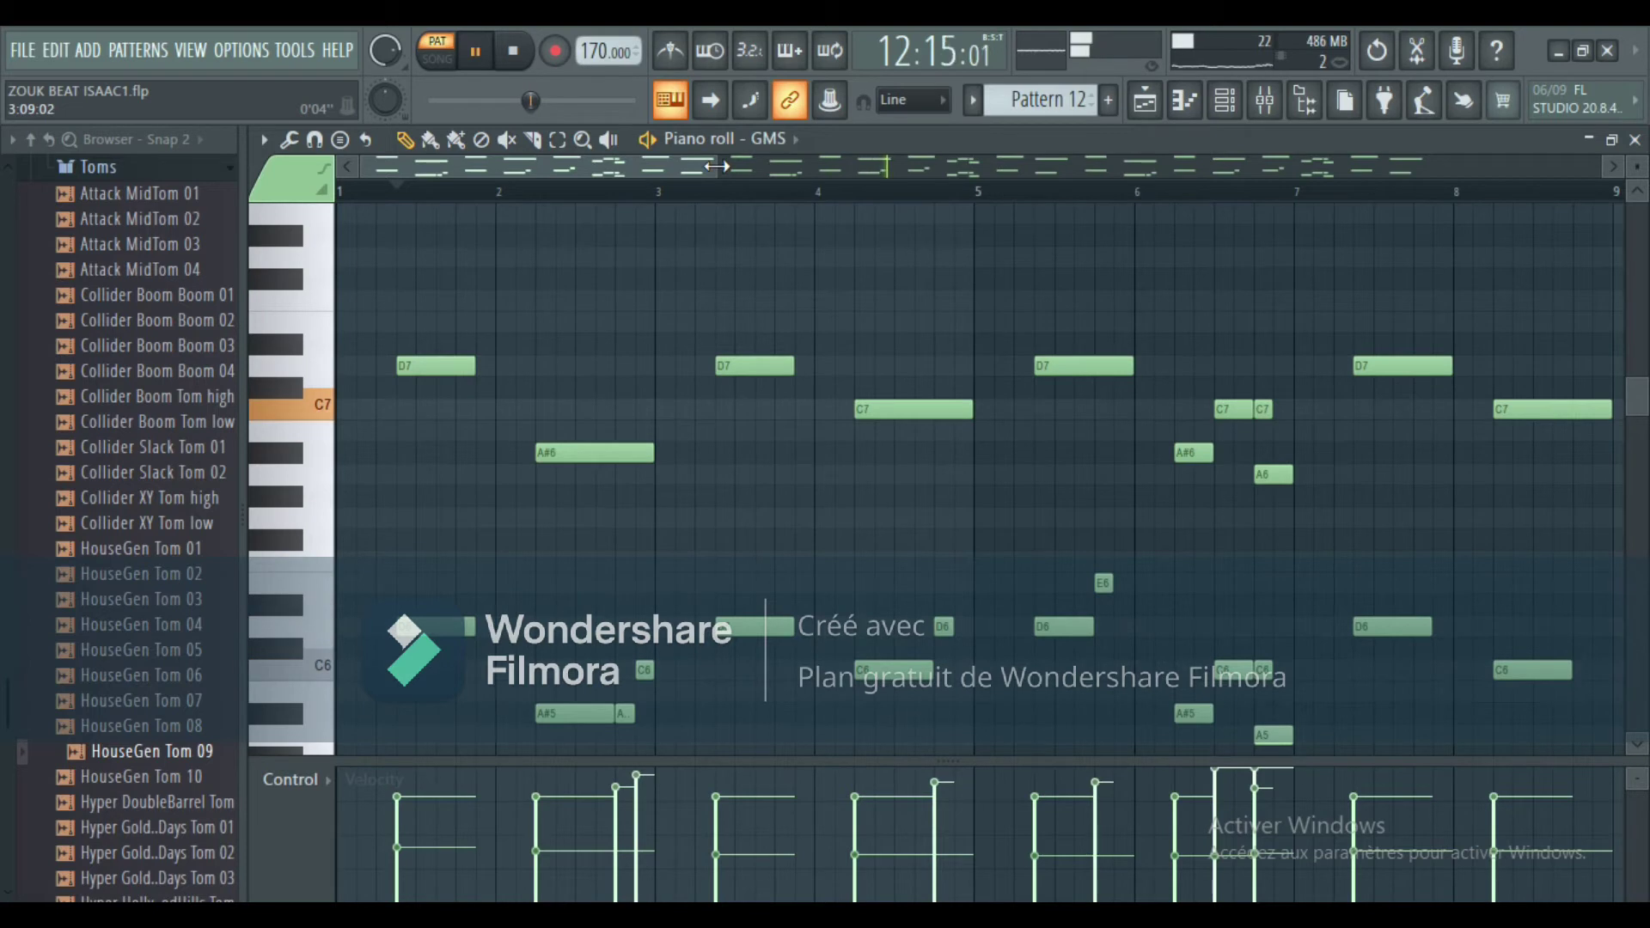
pyautogui.scroll(-3, 718, 165)
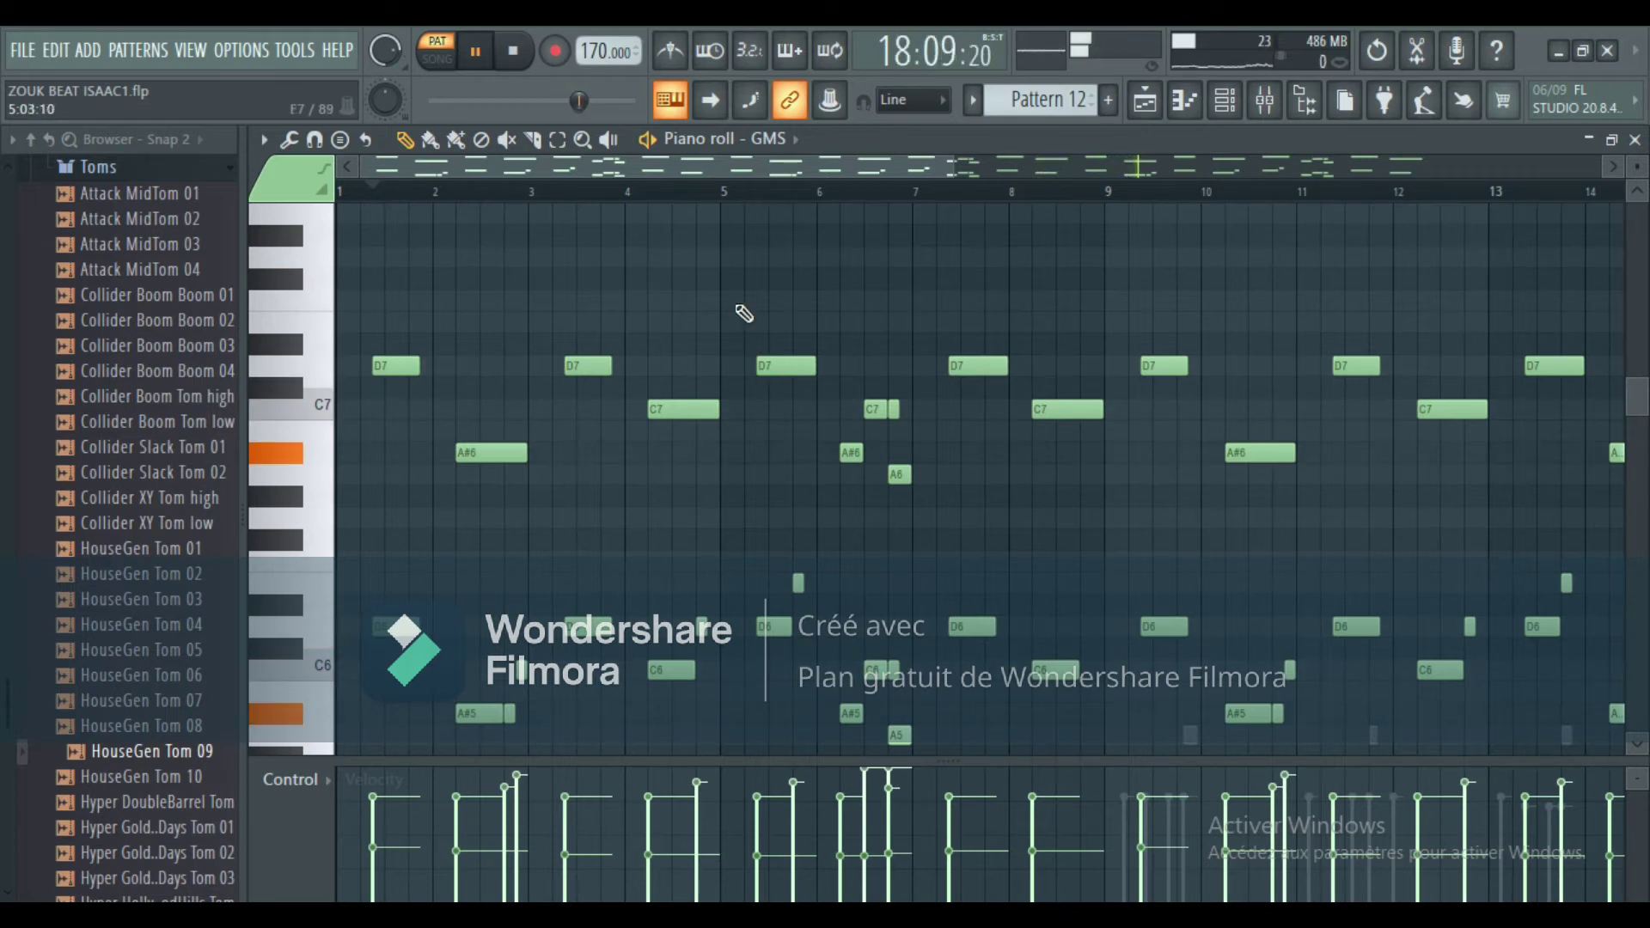
# Solo the GMS channel and follow its Pattern 12 notes in the piano roll through to the last bars.
pyautogui.click(1231, 113)
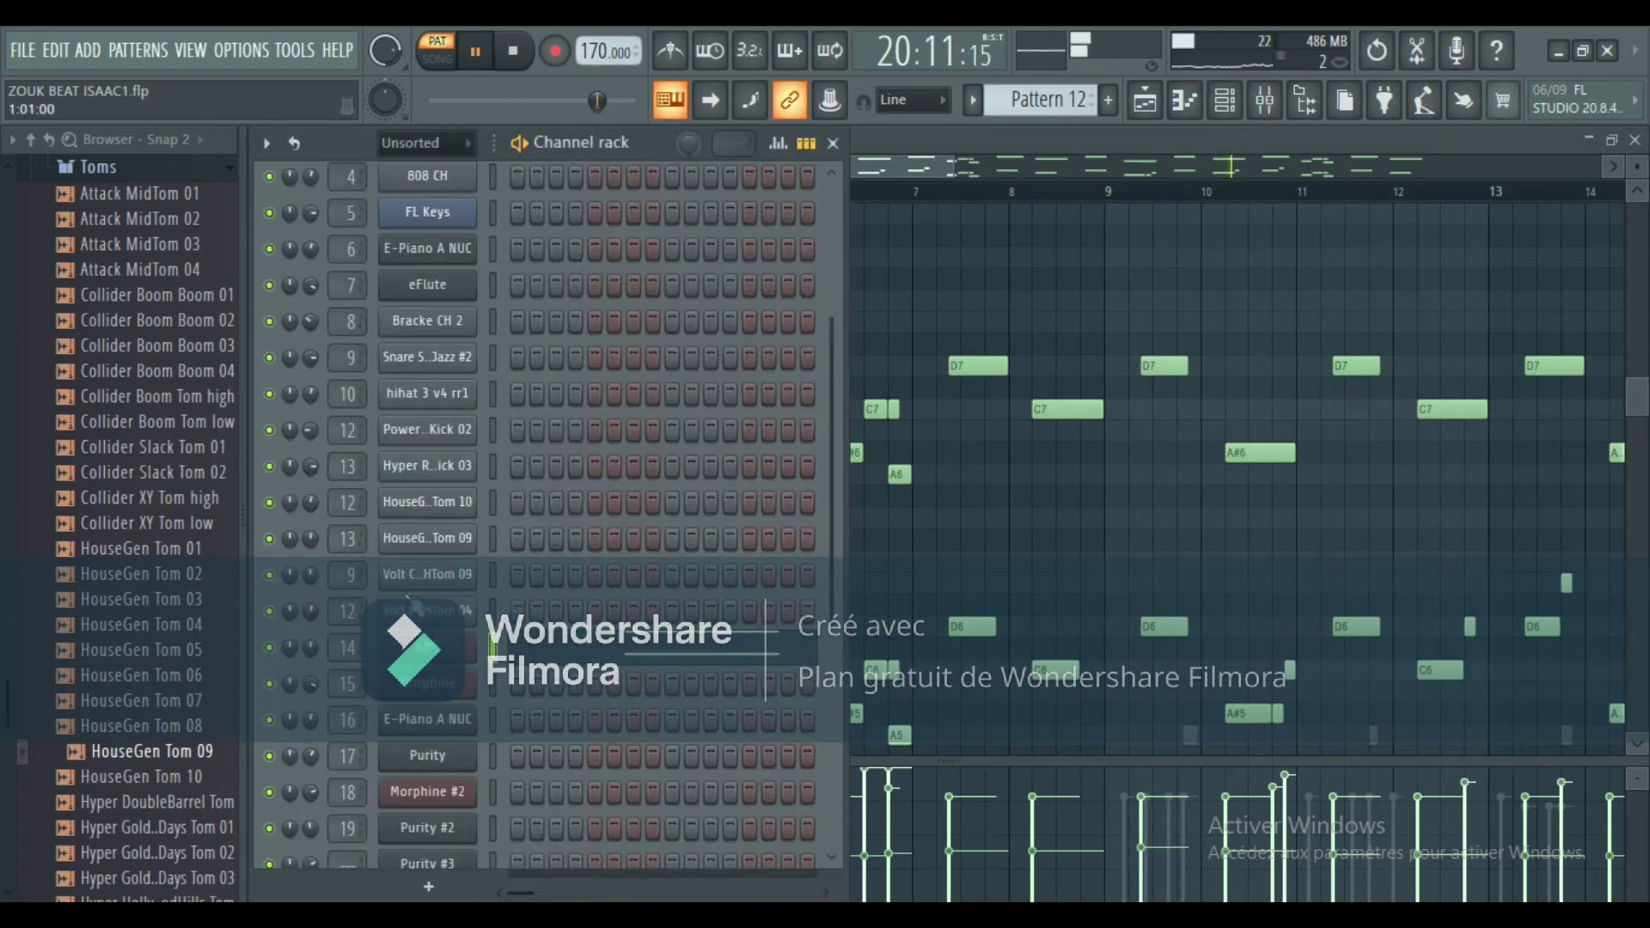
pyautogui.rightClick(278, 659)
pyautogui.click(354, 500)
pyautogui.press('F5')
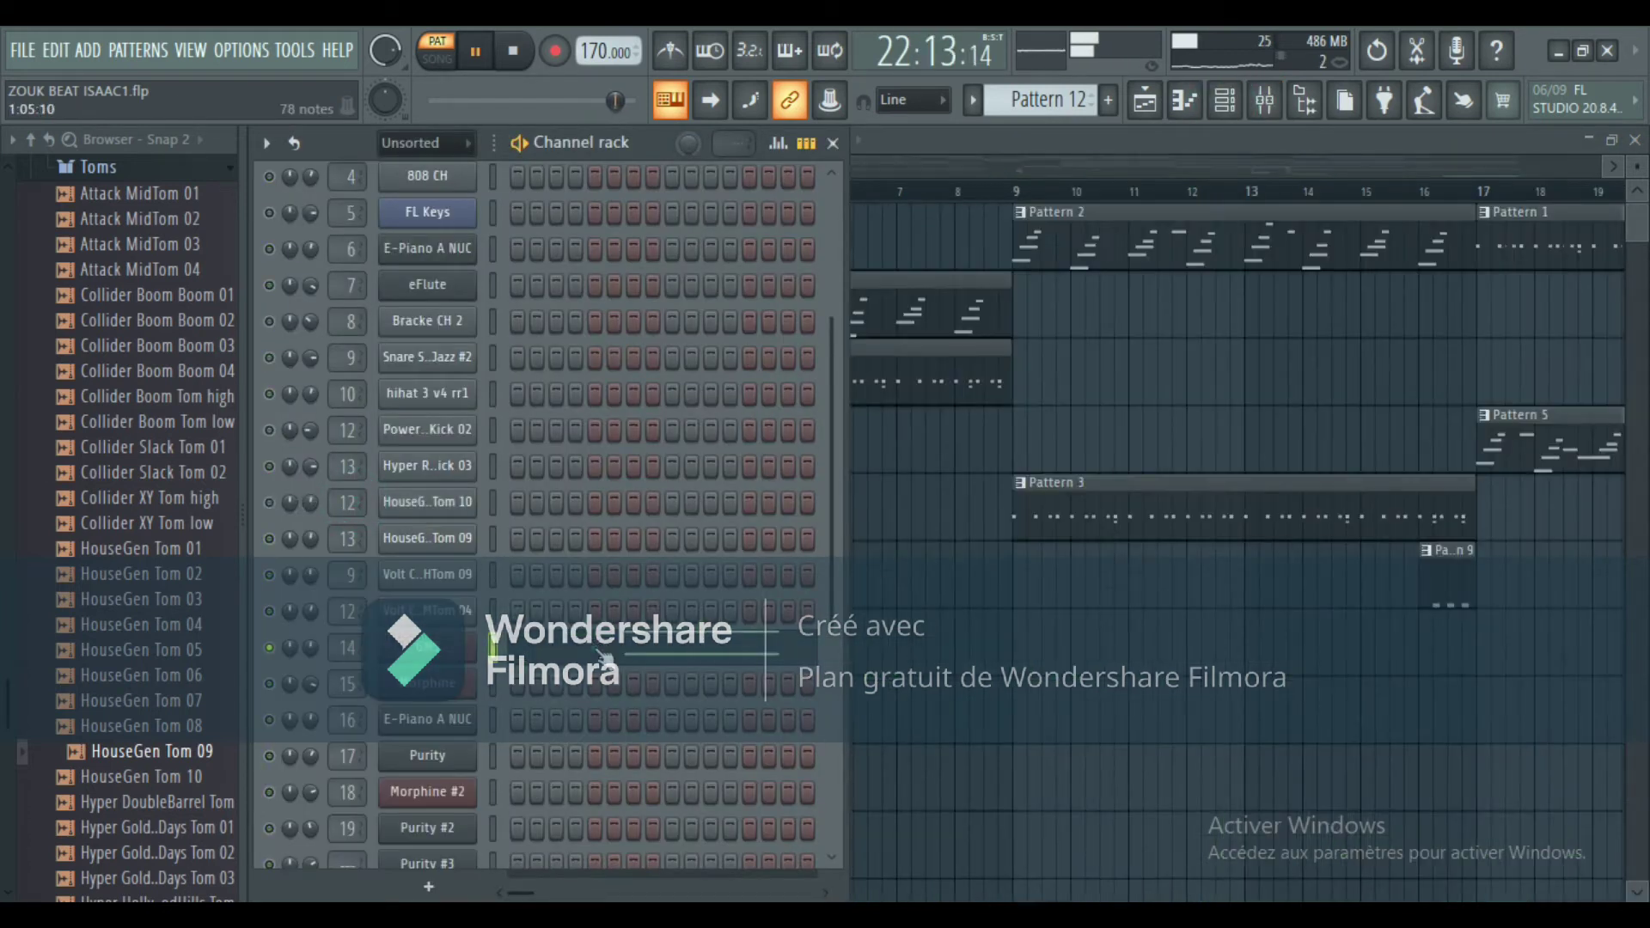
pyautogui.press('F7')
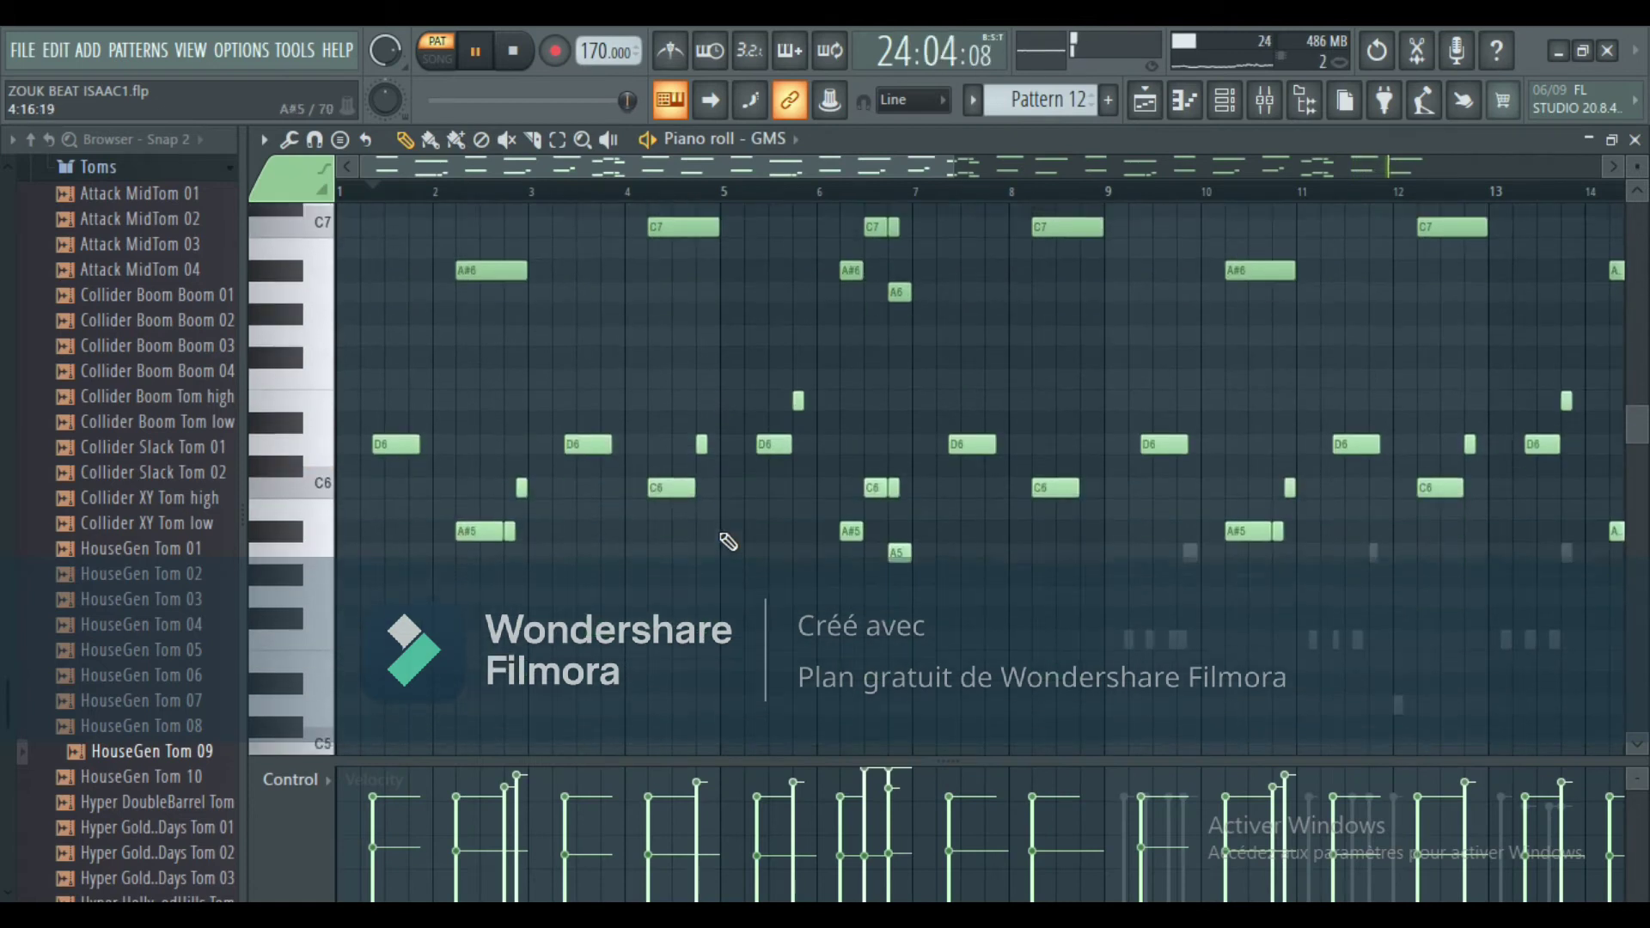
pyautogui.scroll(1, 751, 548)
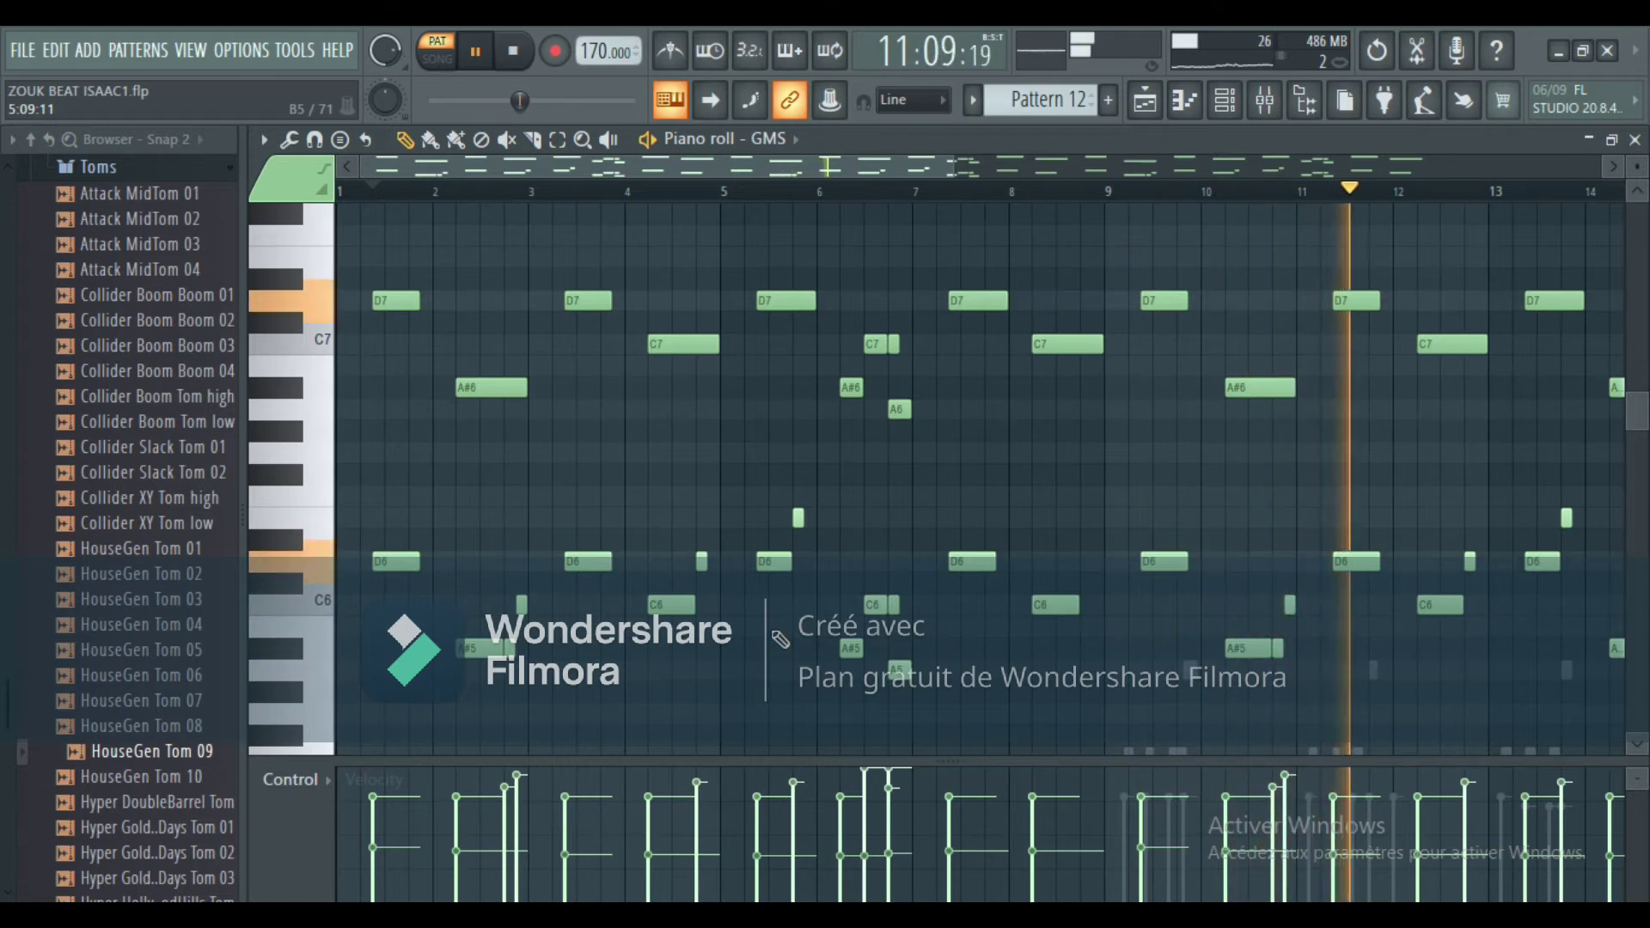
pyautogui.moveTo(854, 158); pyautogui.dragTo(1353, 151)
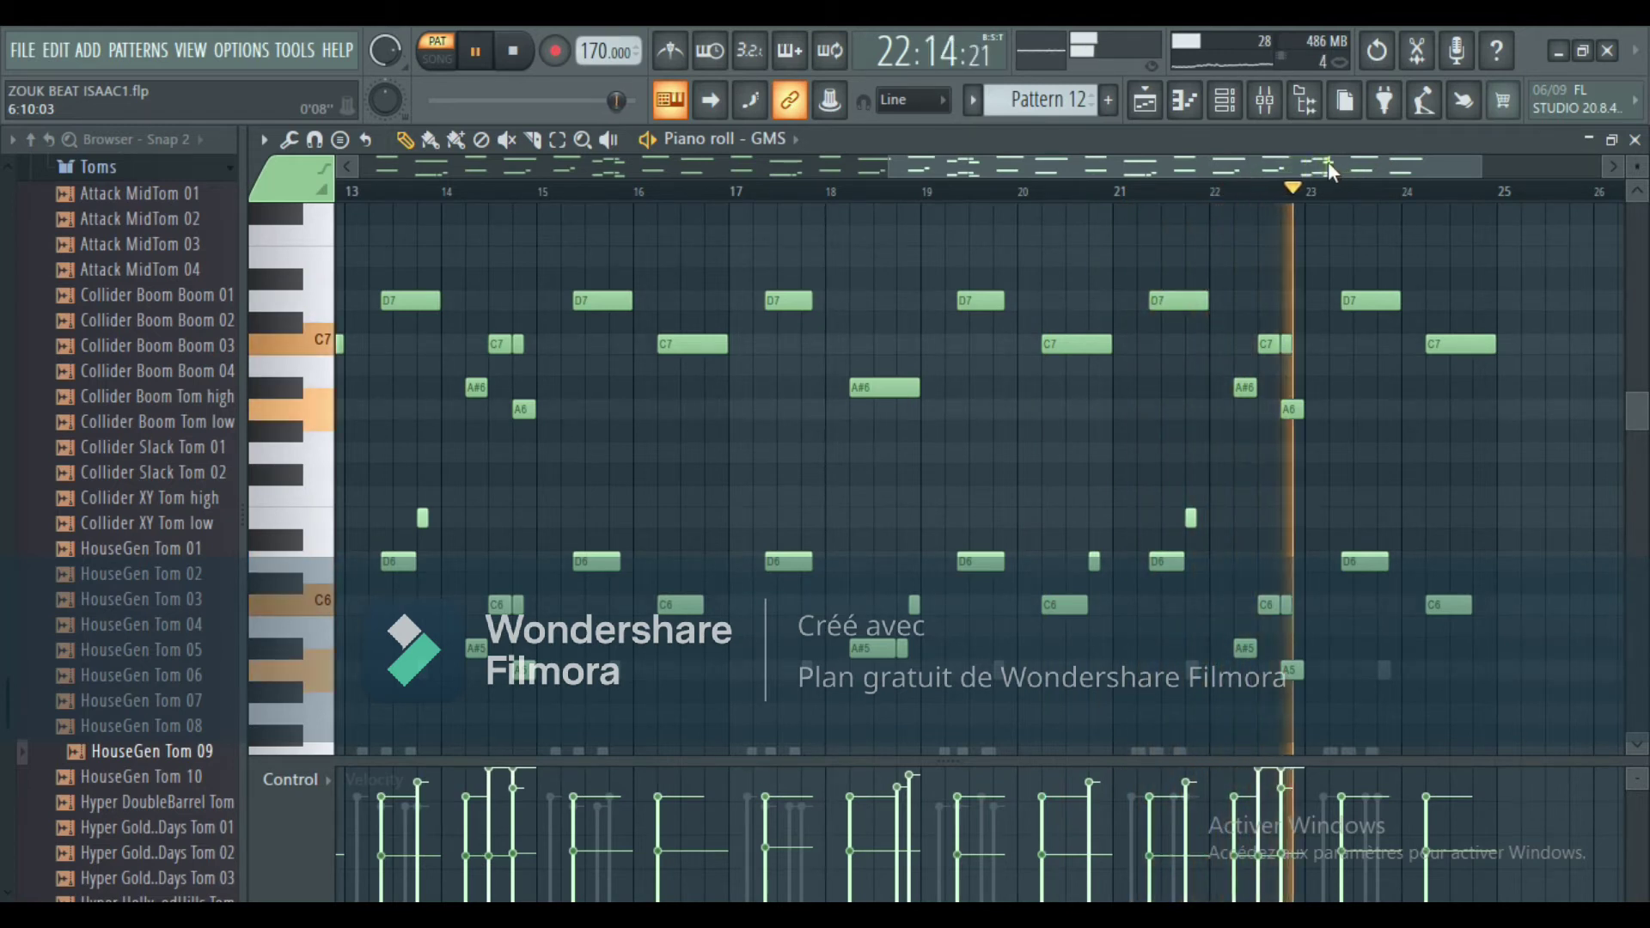
# Solo the Purity #4 channel and open its Pattern 12 notes in the piano roll, playing from about bar 9.
pyautogui.click(1224, 99)
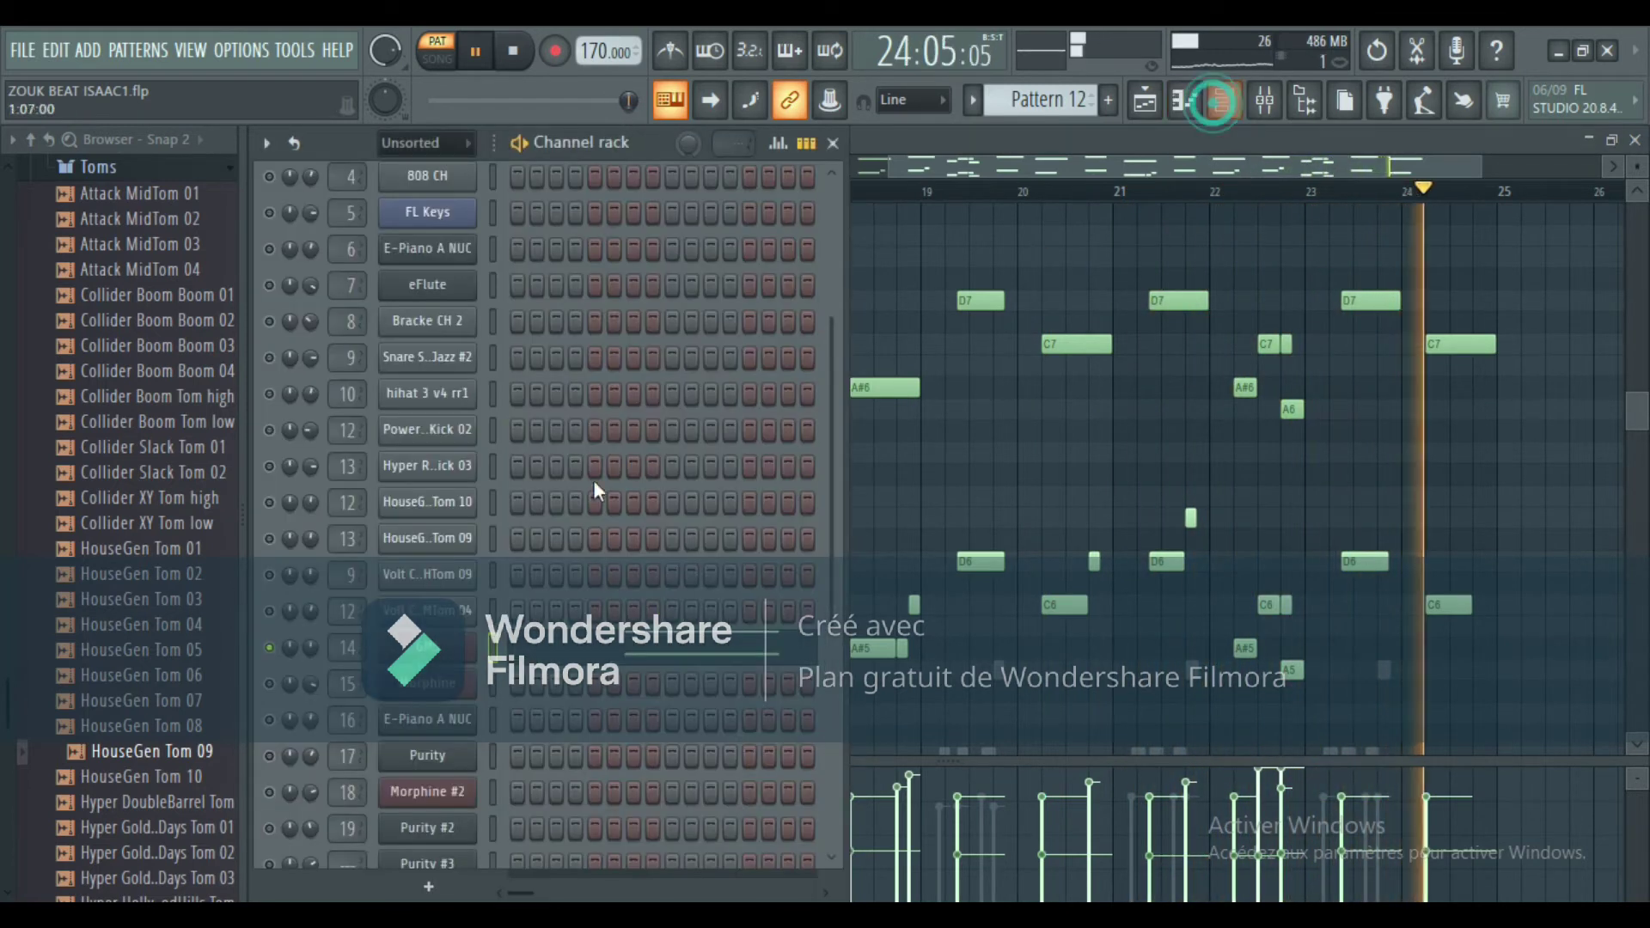
pyautogui.scroll(-3, 599, 651)
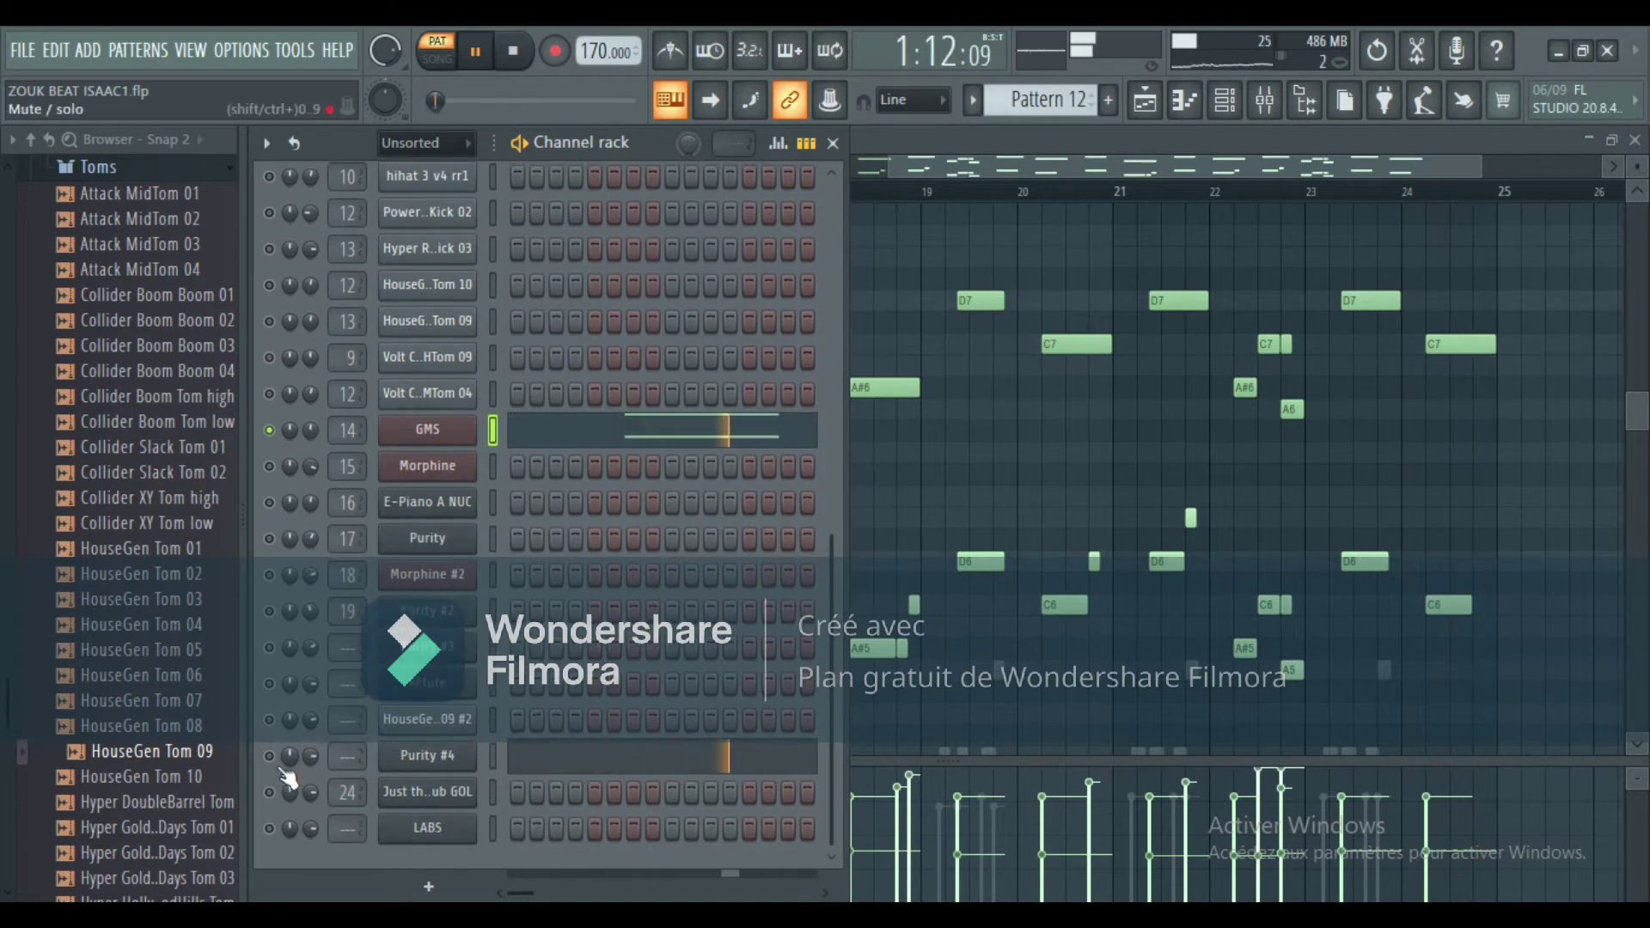
pyautogui.rightClick(271, 756)
pyautogui.click(355, 496)
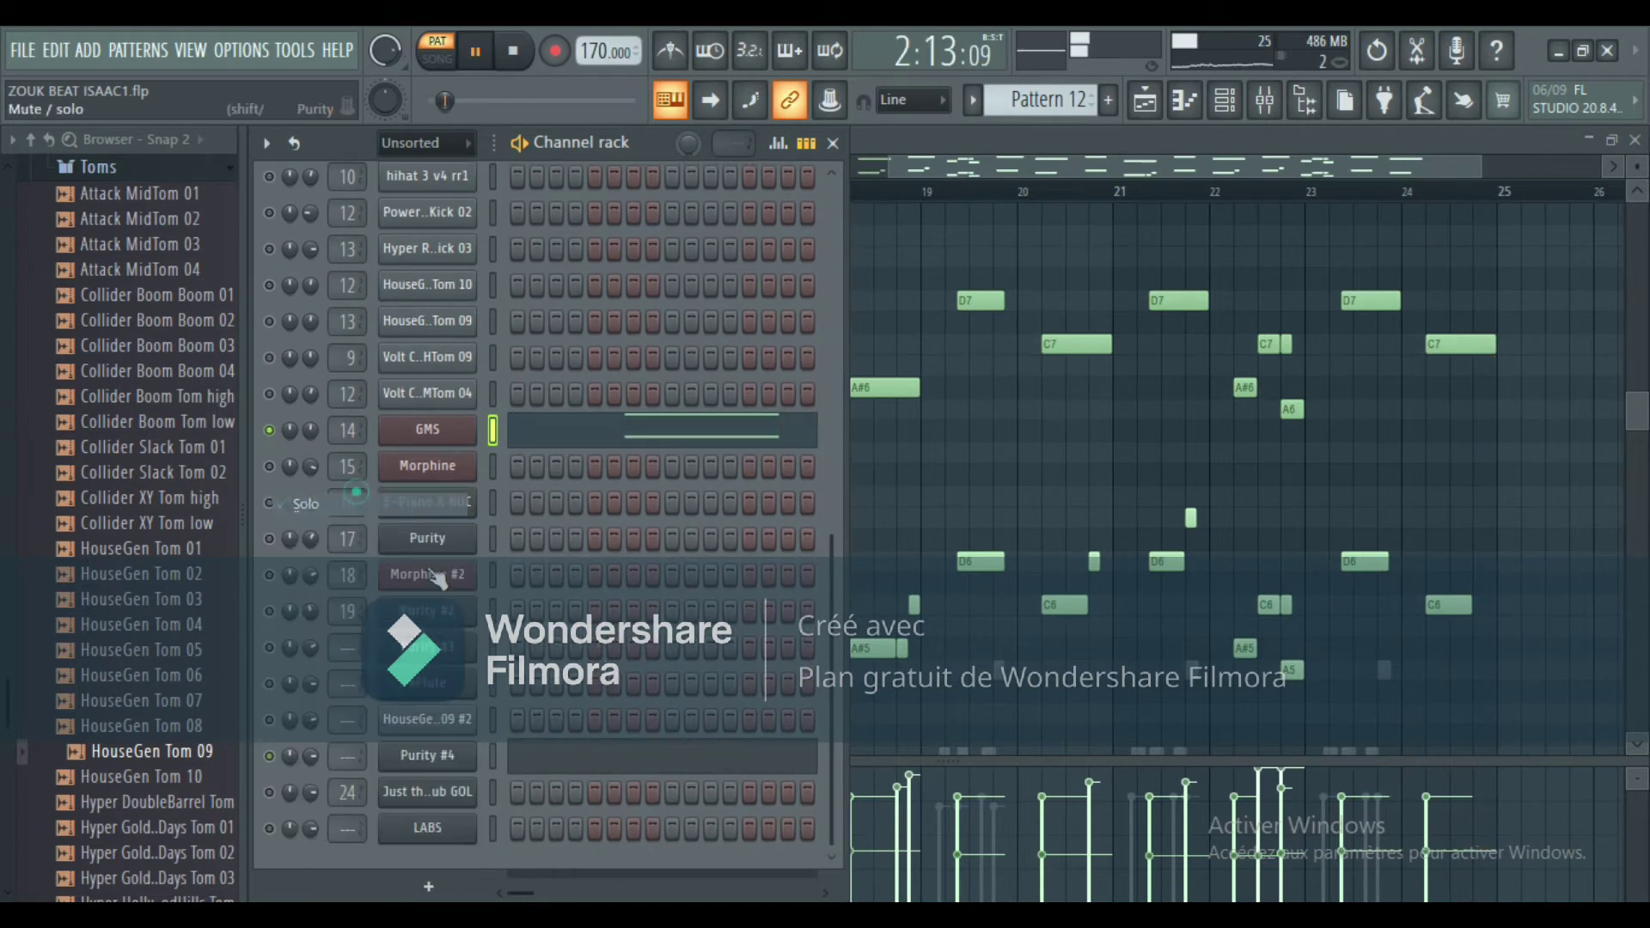
pyautogui.click(587, 761)
pyautogui.moveTo(1021, 157); pyautogui.dragTo(714, 163)
pyautogui.scroll(-2, 673, 442)
pyautogui.click(543, 190)
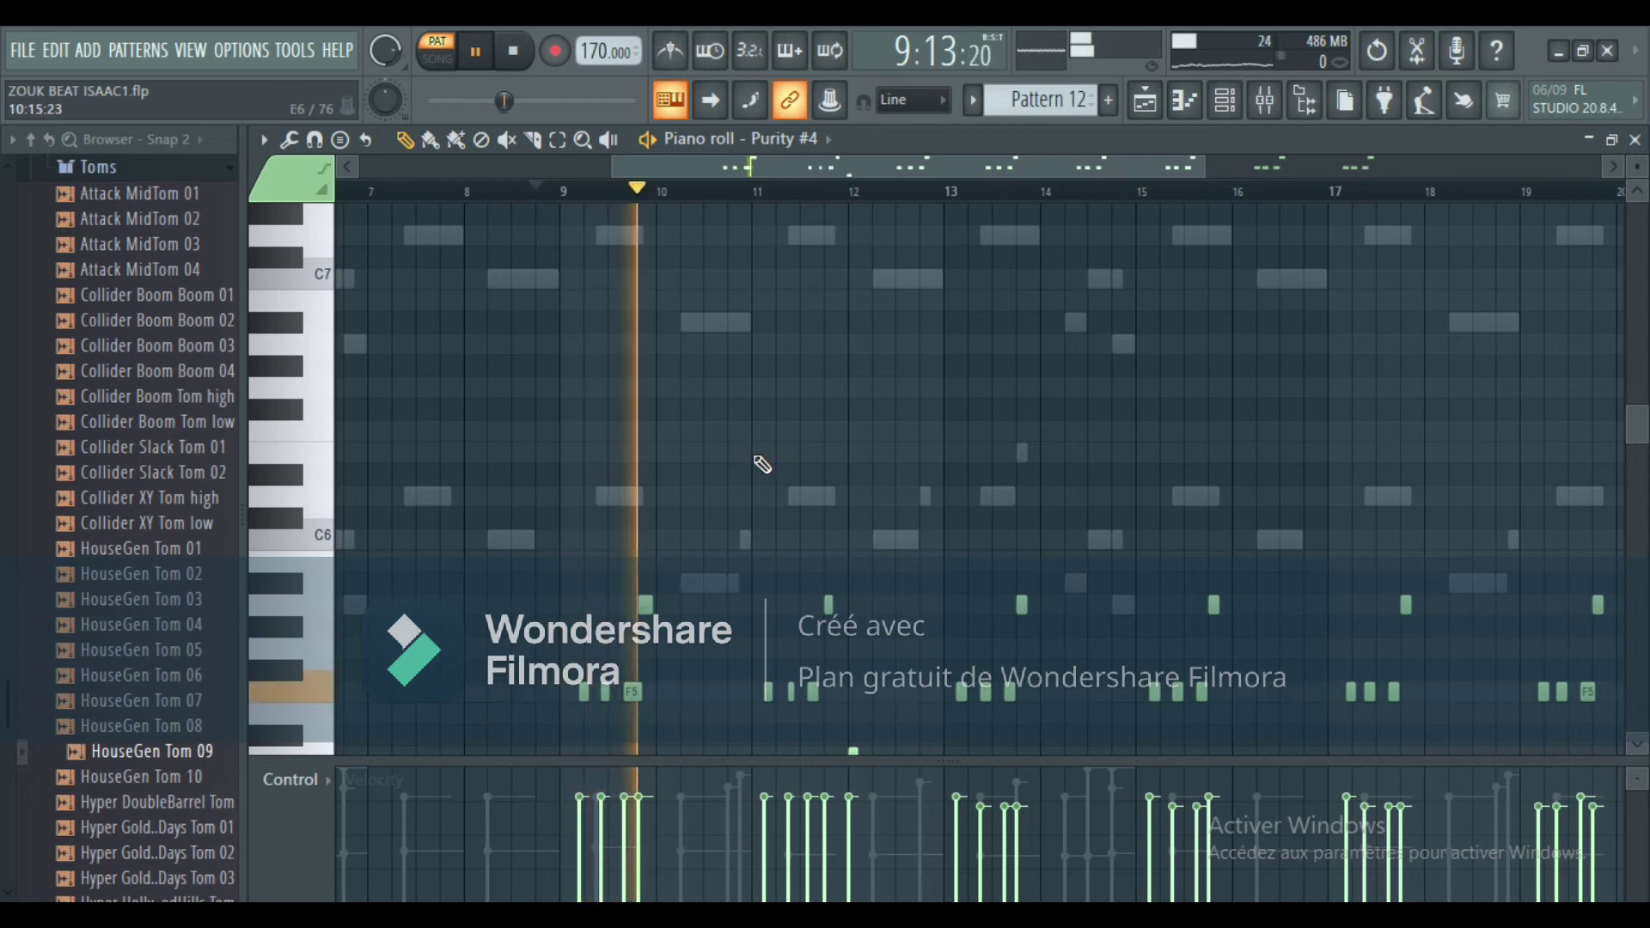
# Follow the Purity #4 notes in the piano roll through the remaining bars of Pattern 12.
pyautogui.scroll(-3, 867, 506)
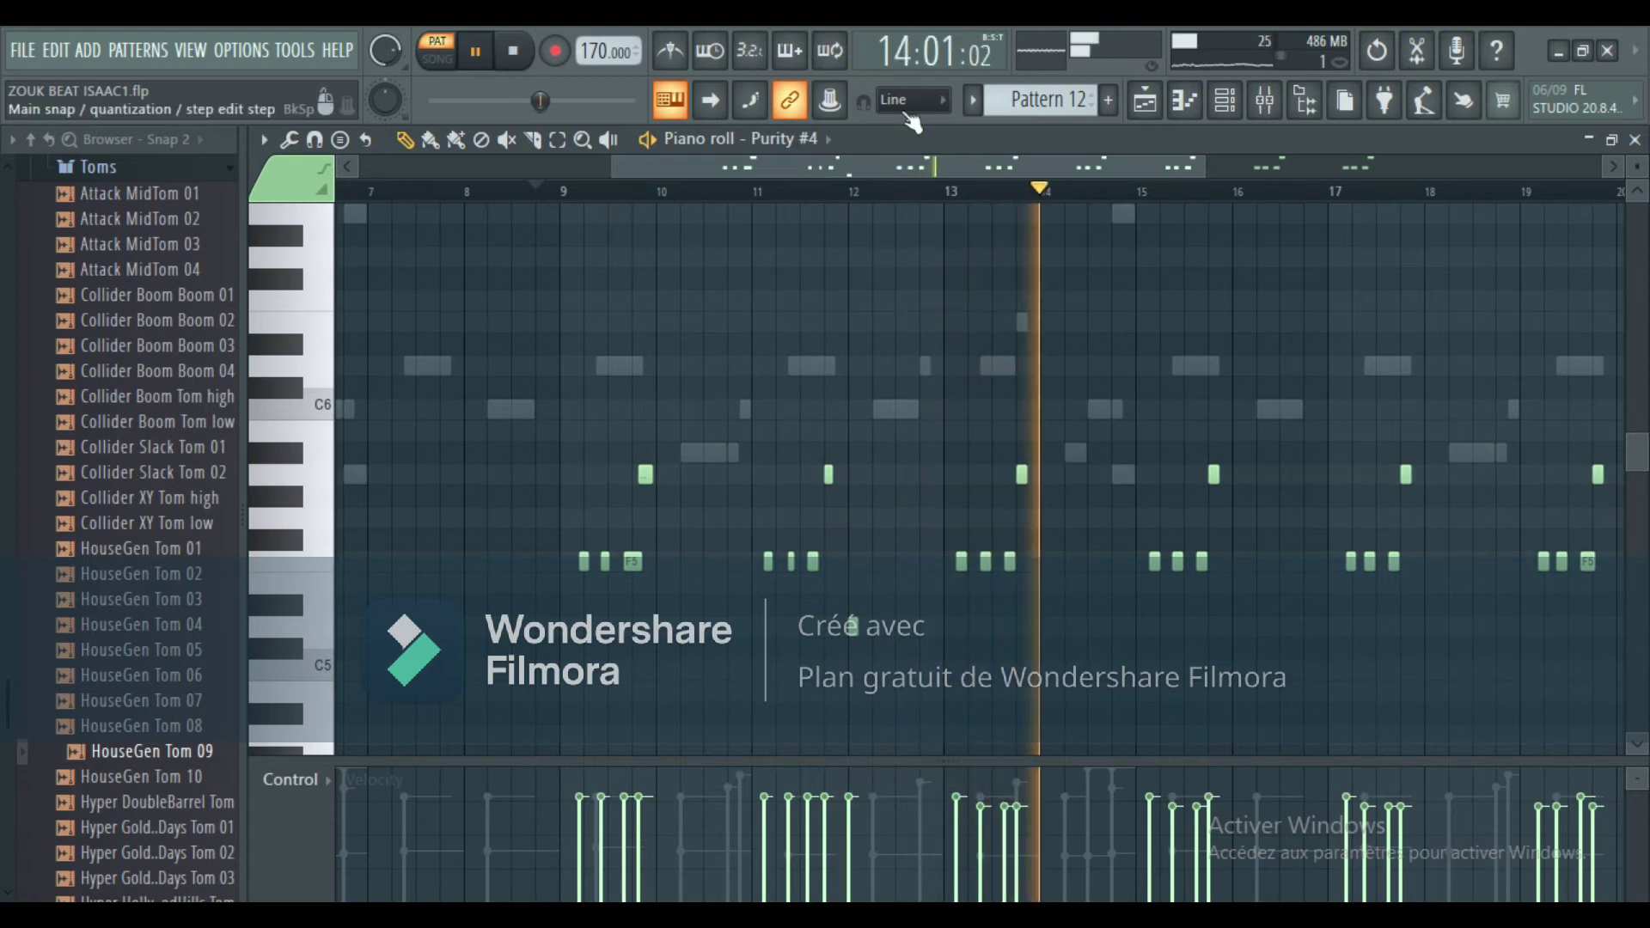
pyautogui.moveTo(910, 160); pyautogui.dragTo(1022, 159)
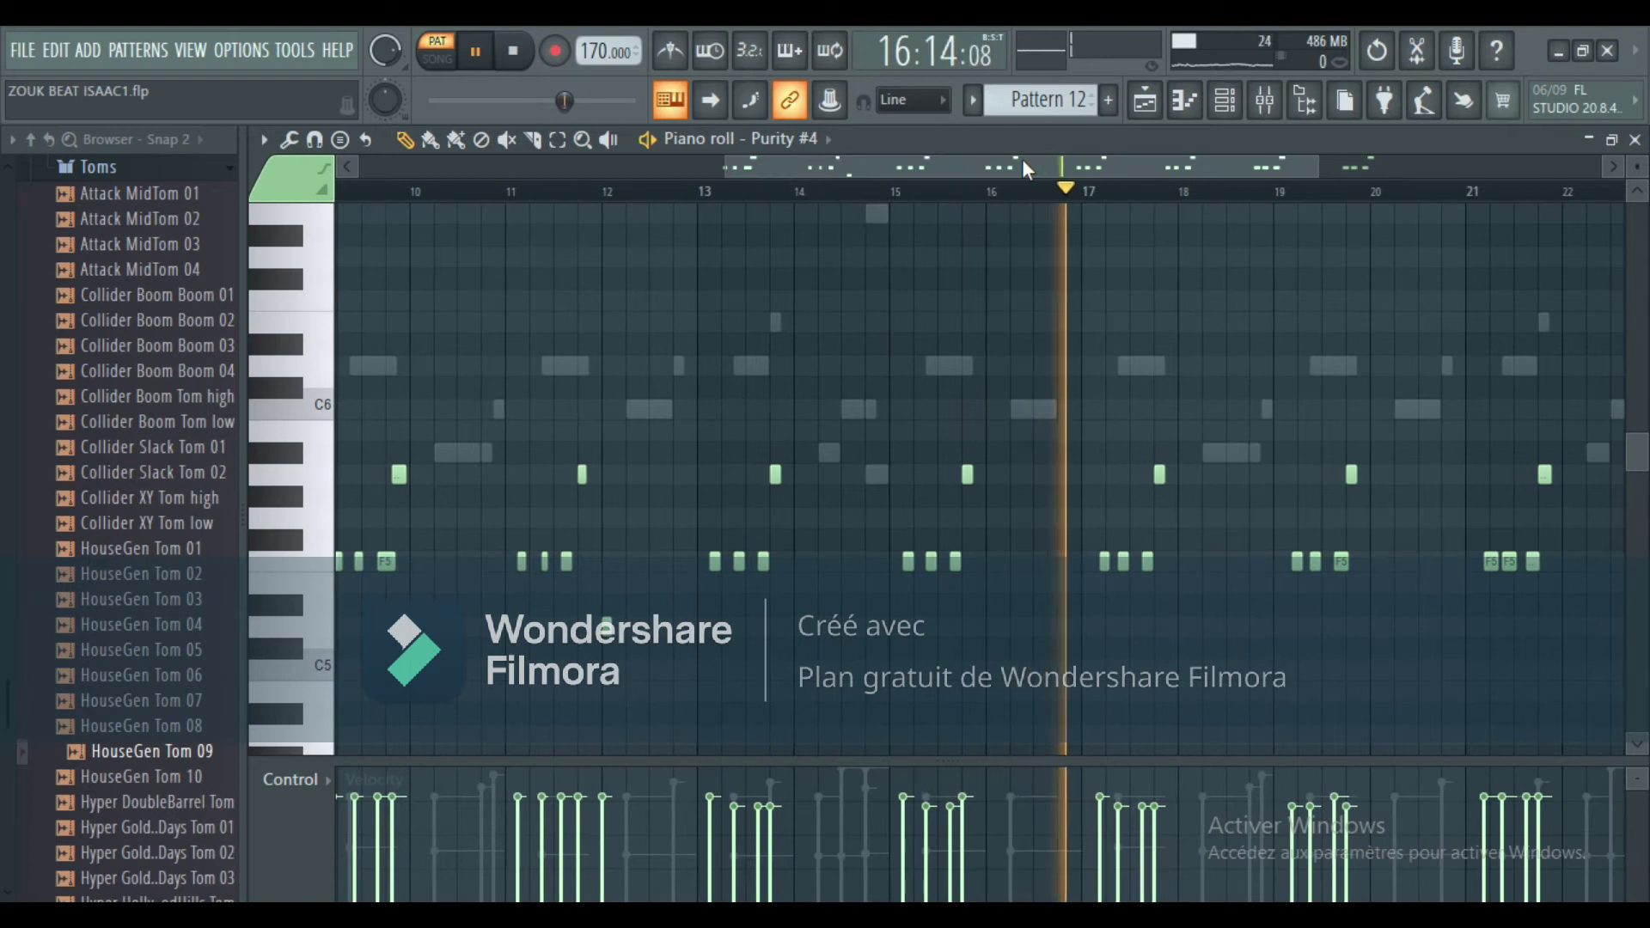
pyautogui.click(1023, 159)
pyautogui.moveTo(1028, 158); pyautogui.dragTo(1083, 157)
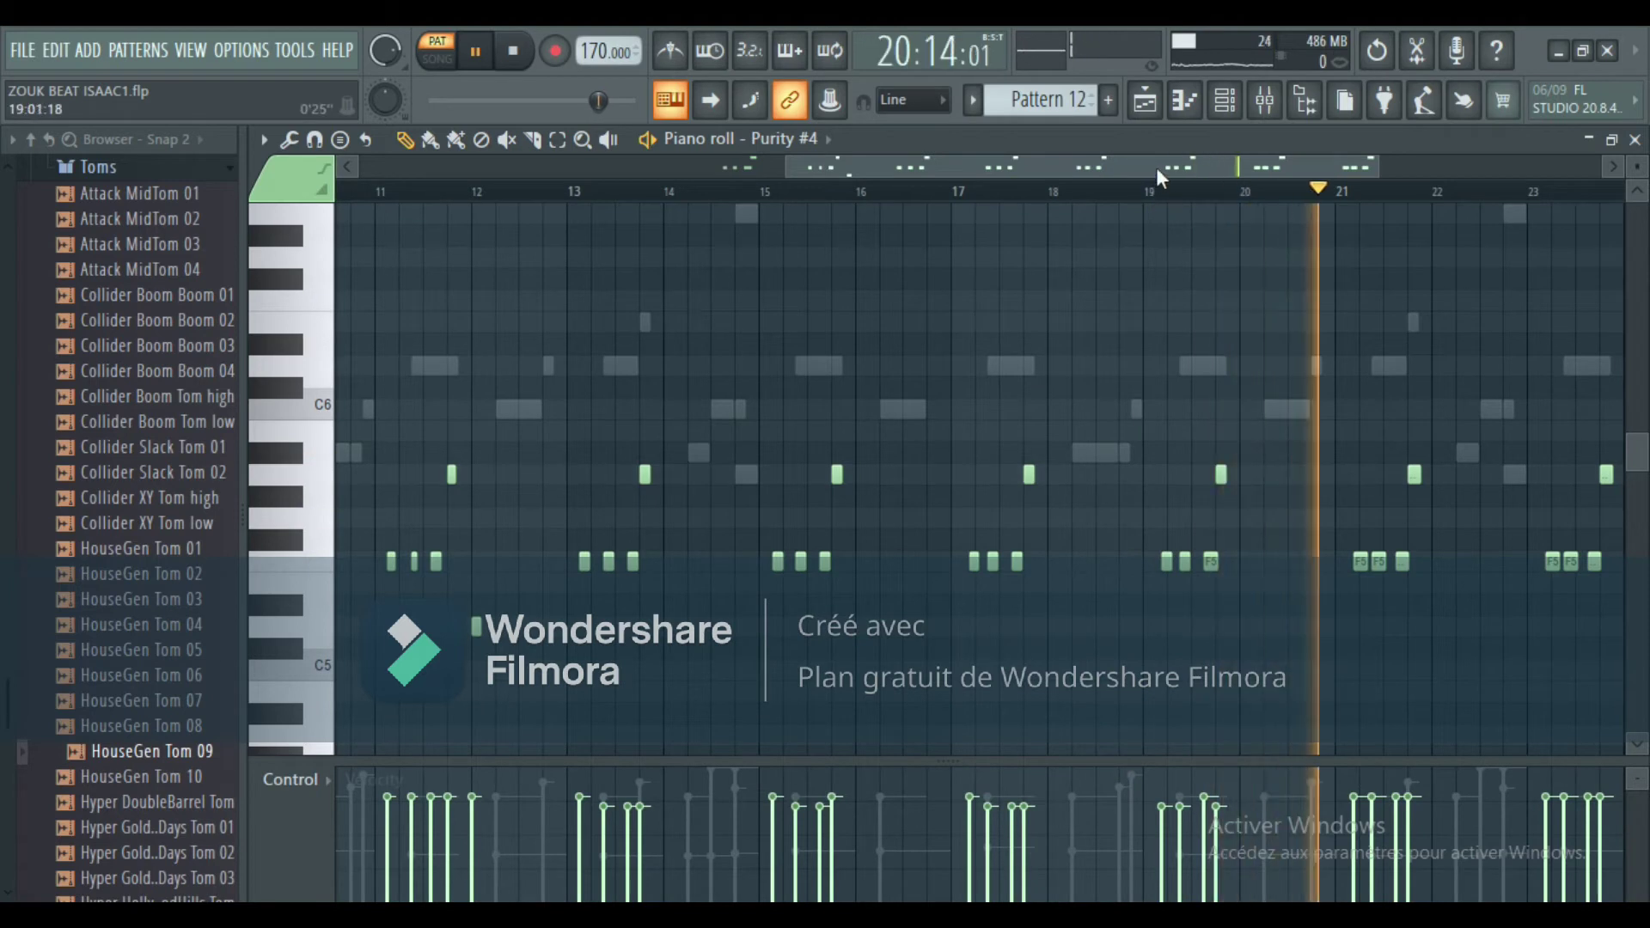
pyautogui.moveTo(1205, 165); pyautogui.dragTo(1289, 174)
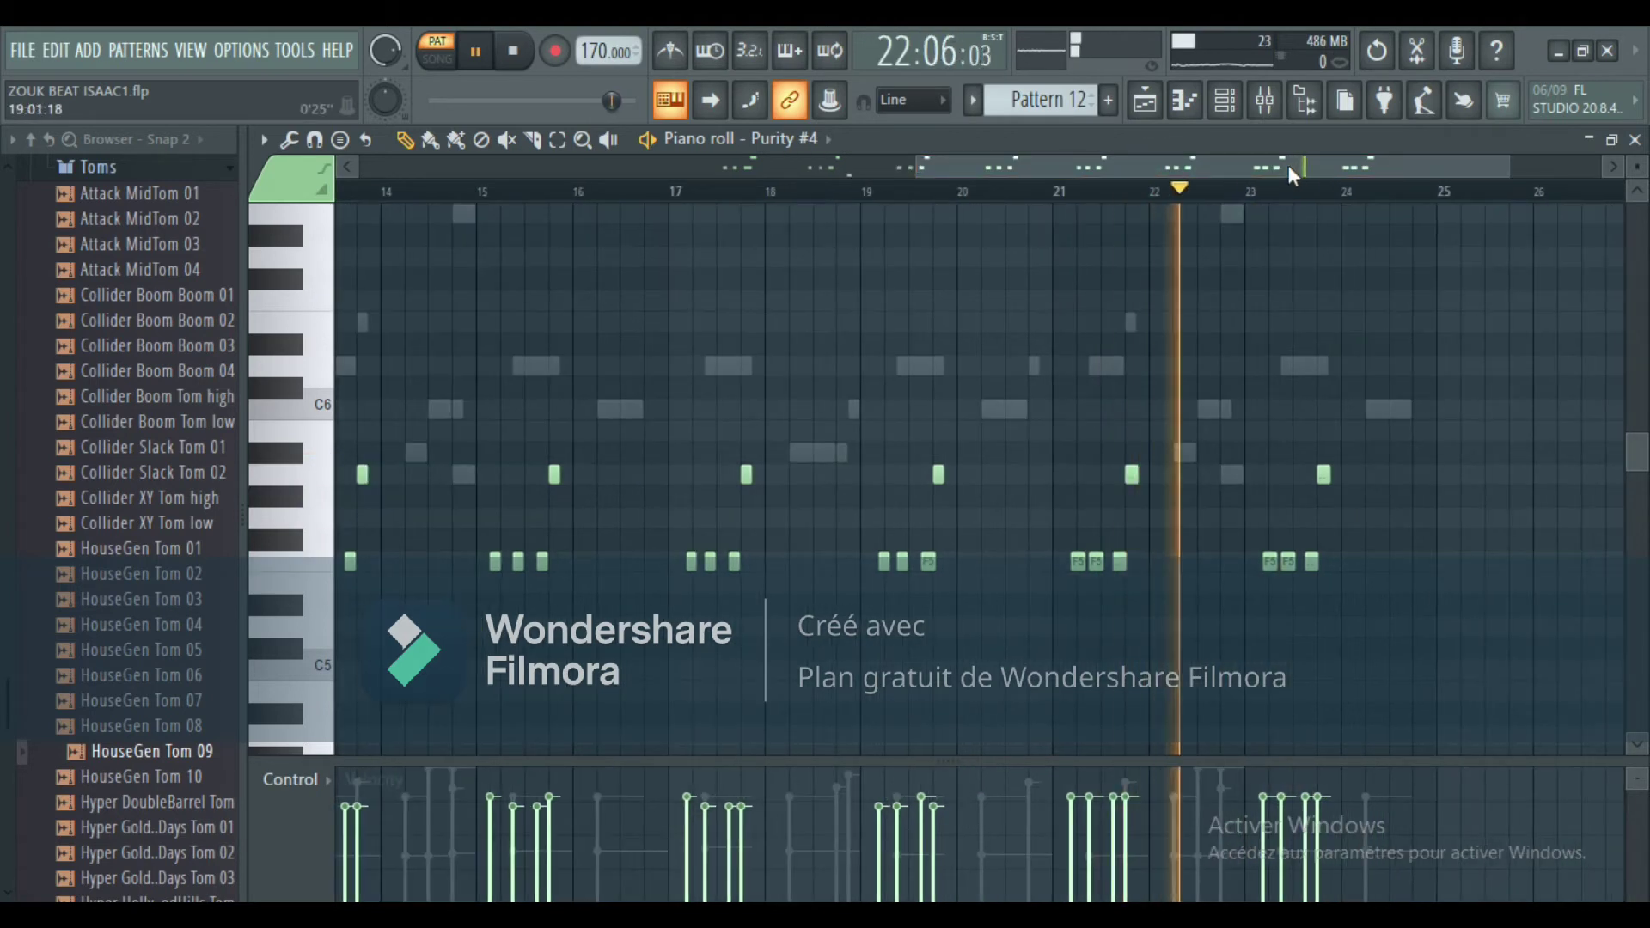
# Select Pattern 13 in the playlist and solo its E-Piano A NUC channel in the channel rack.
pyautogui.click(1227, 101)
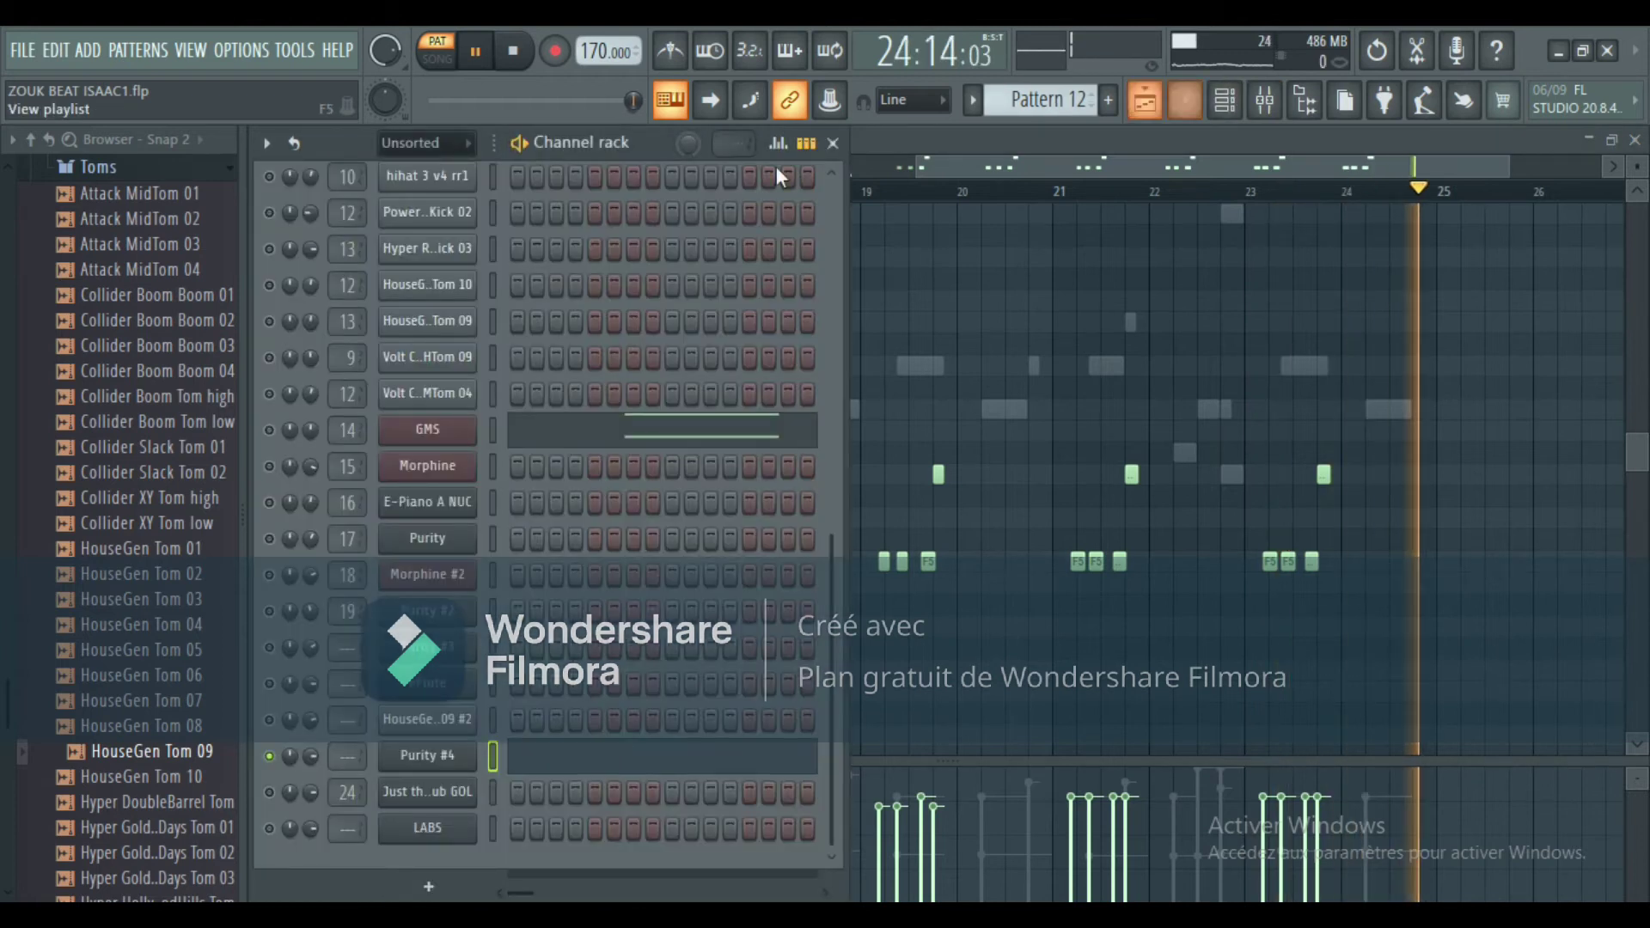
pyautogui.click(1143, 101)
pyautogui.click(1143, 101)
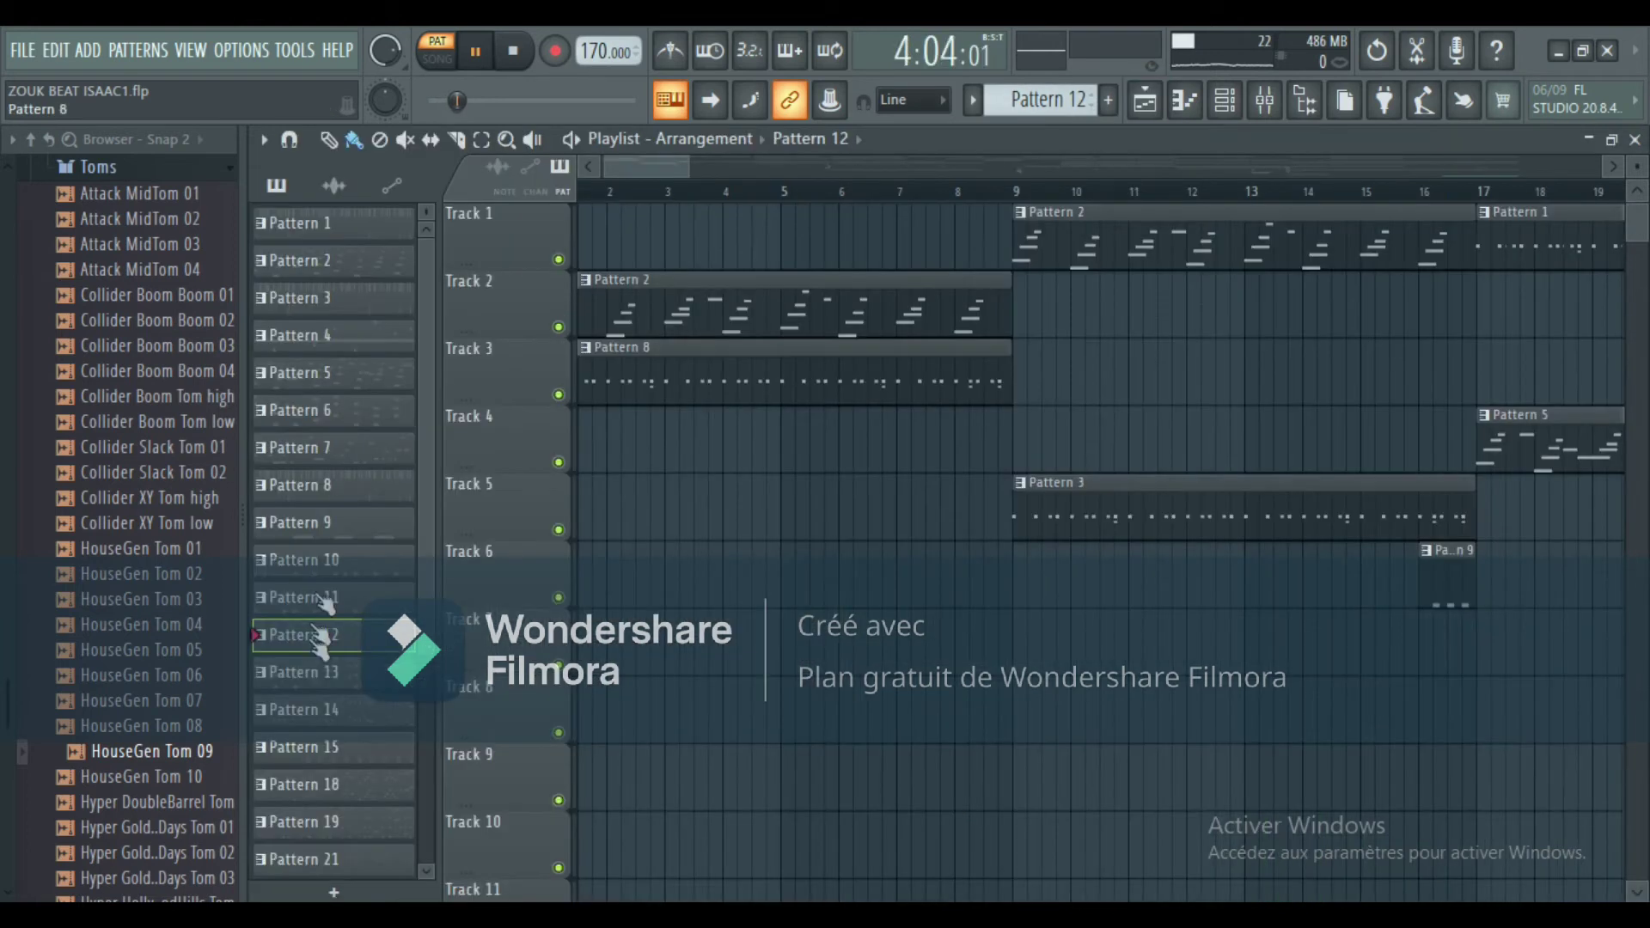
pyautogui.click(1229, 101)
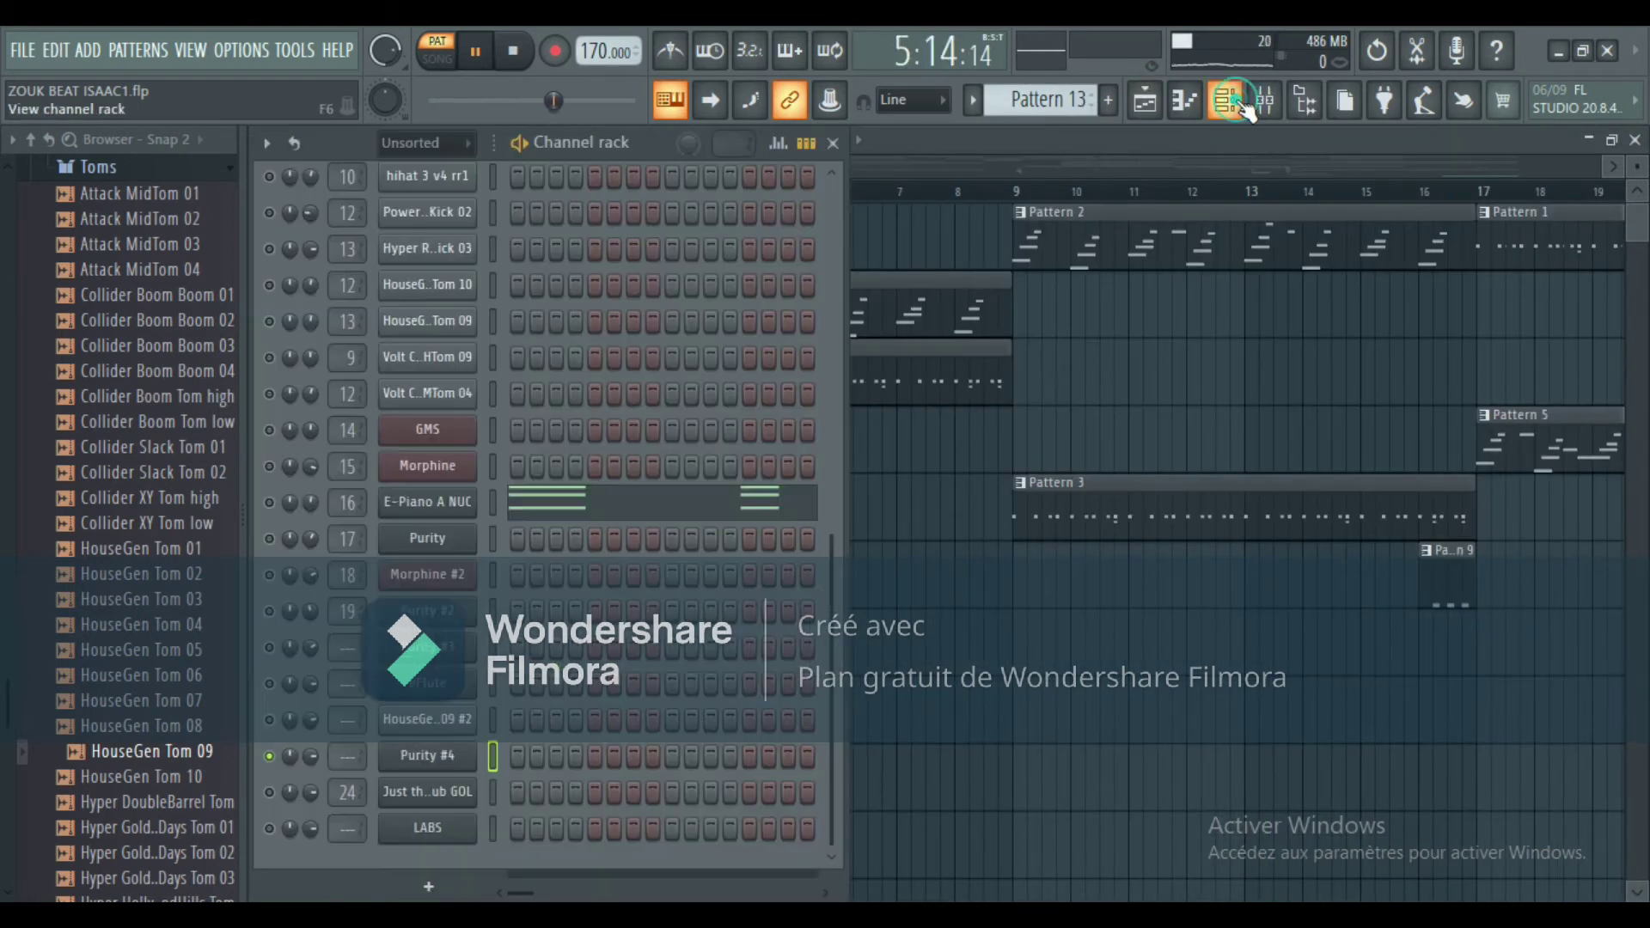
pyautogui.rightClick(272, 503)
pyautogui.click(307, 505)
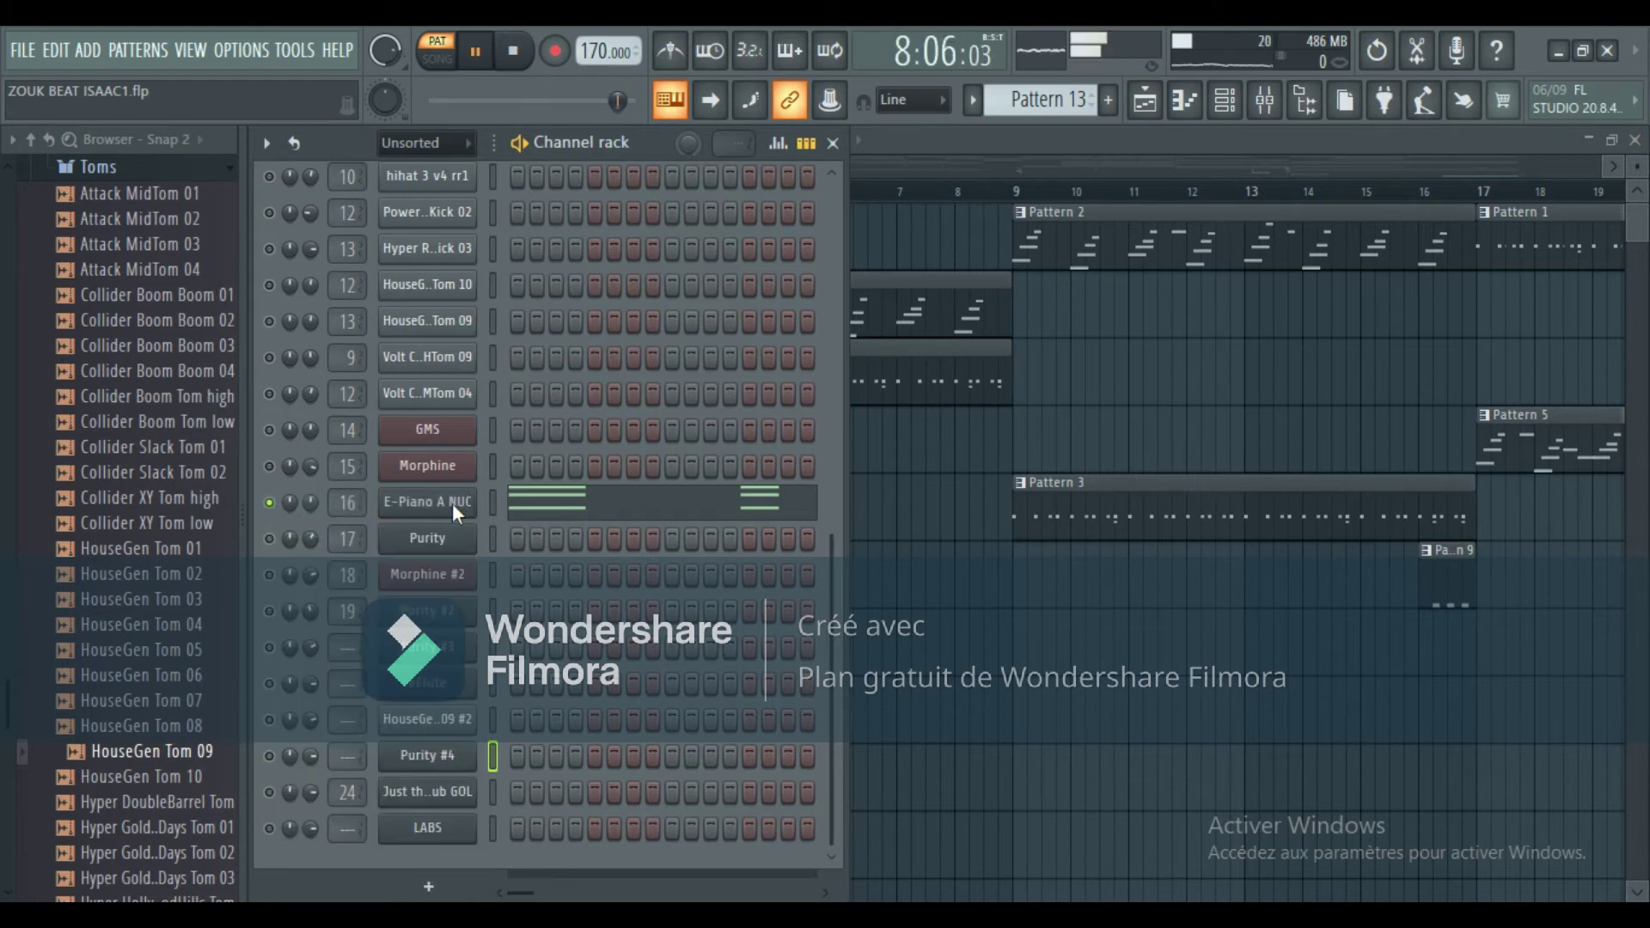
# Open the E-Piano A NUC notes of Pattern 13 in the piano roll and examine bars 1 to 8 up close.
pyautogui.click(559, 507)
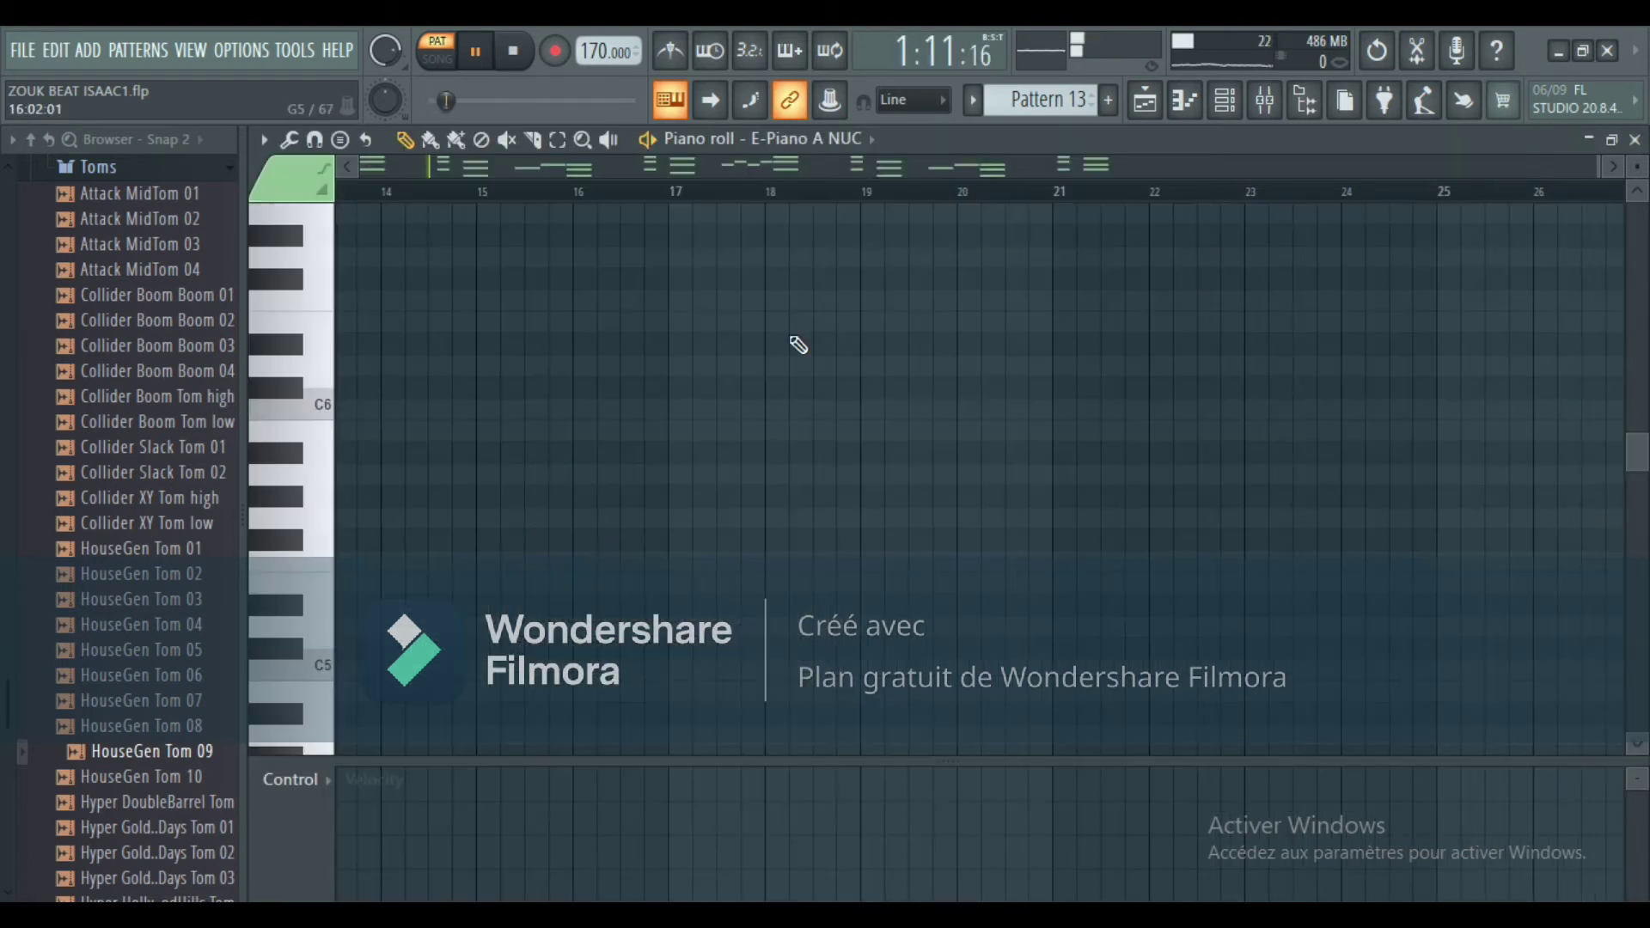
pyautogui.scroll(3, 877, 348)
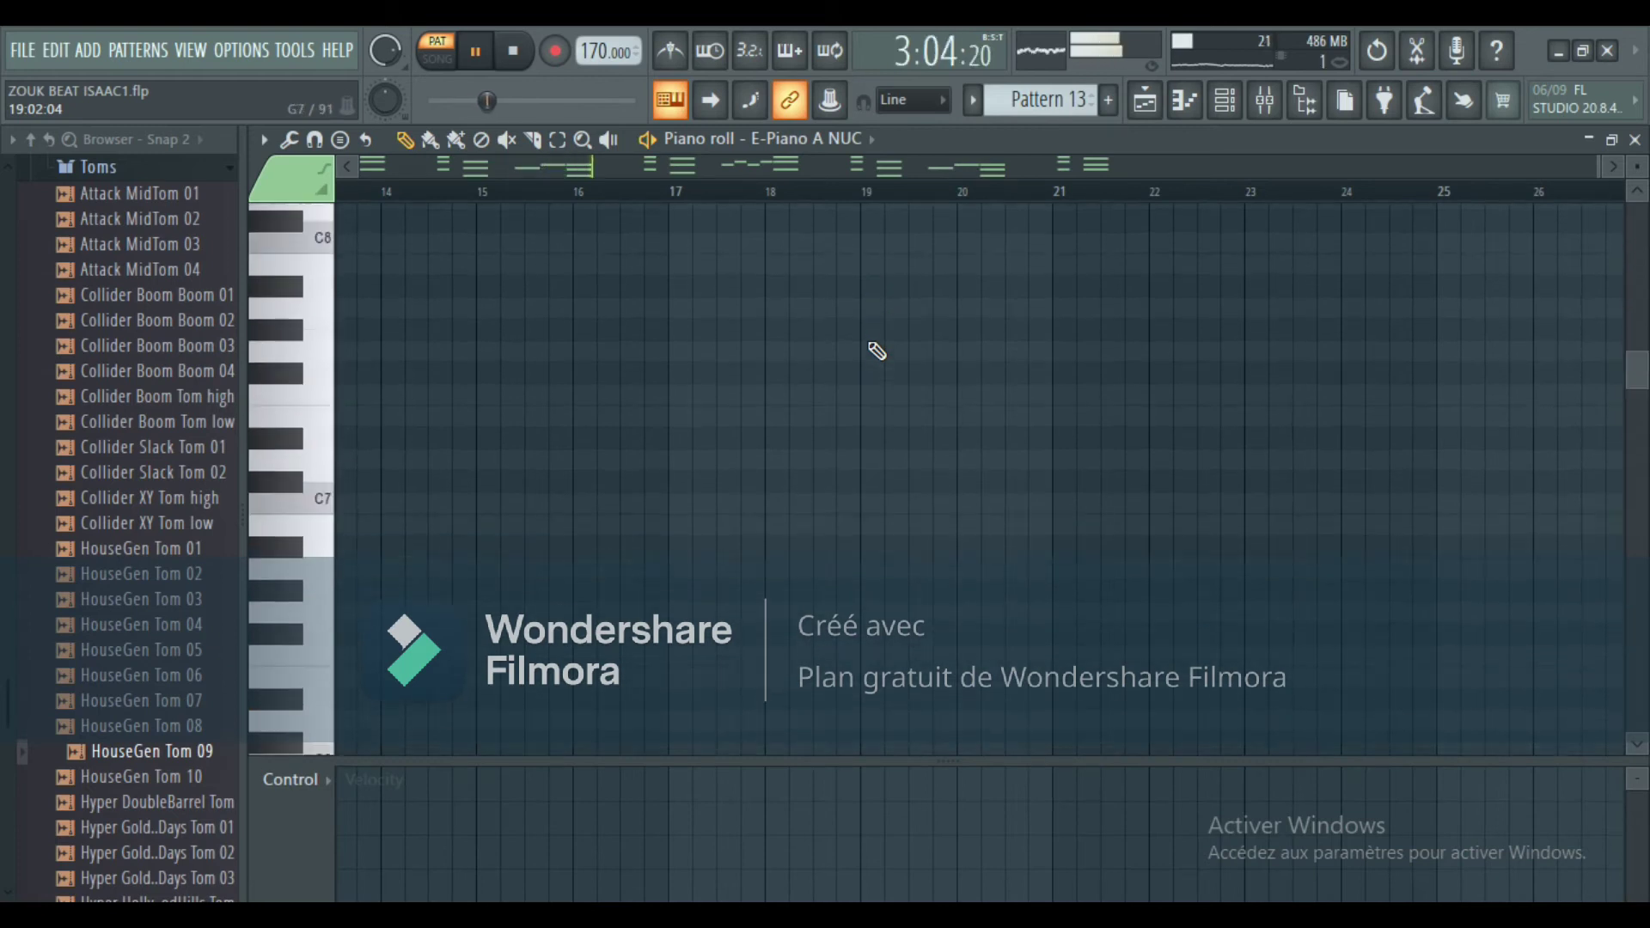
pyautogui.click(1227, 100)
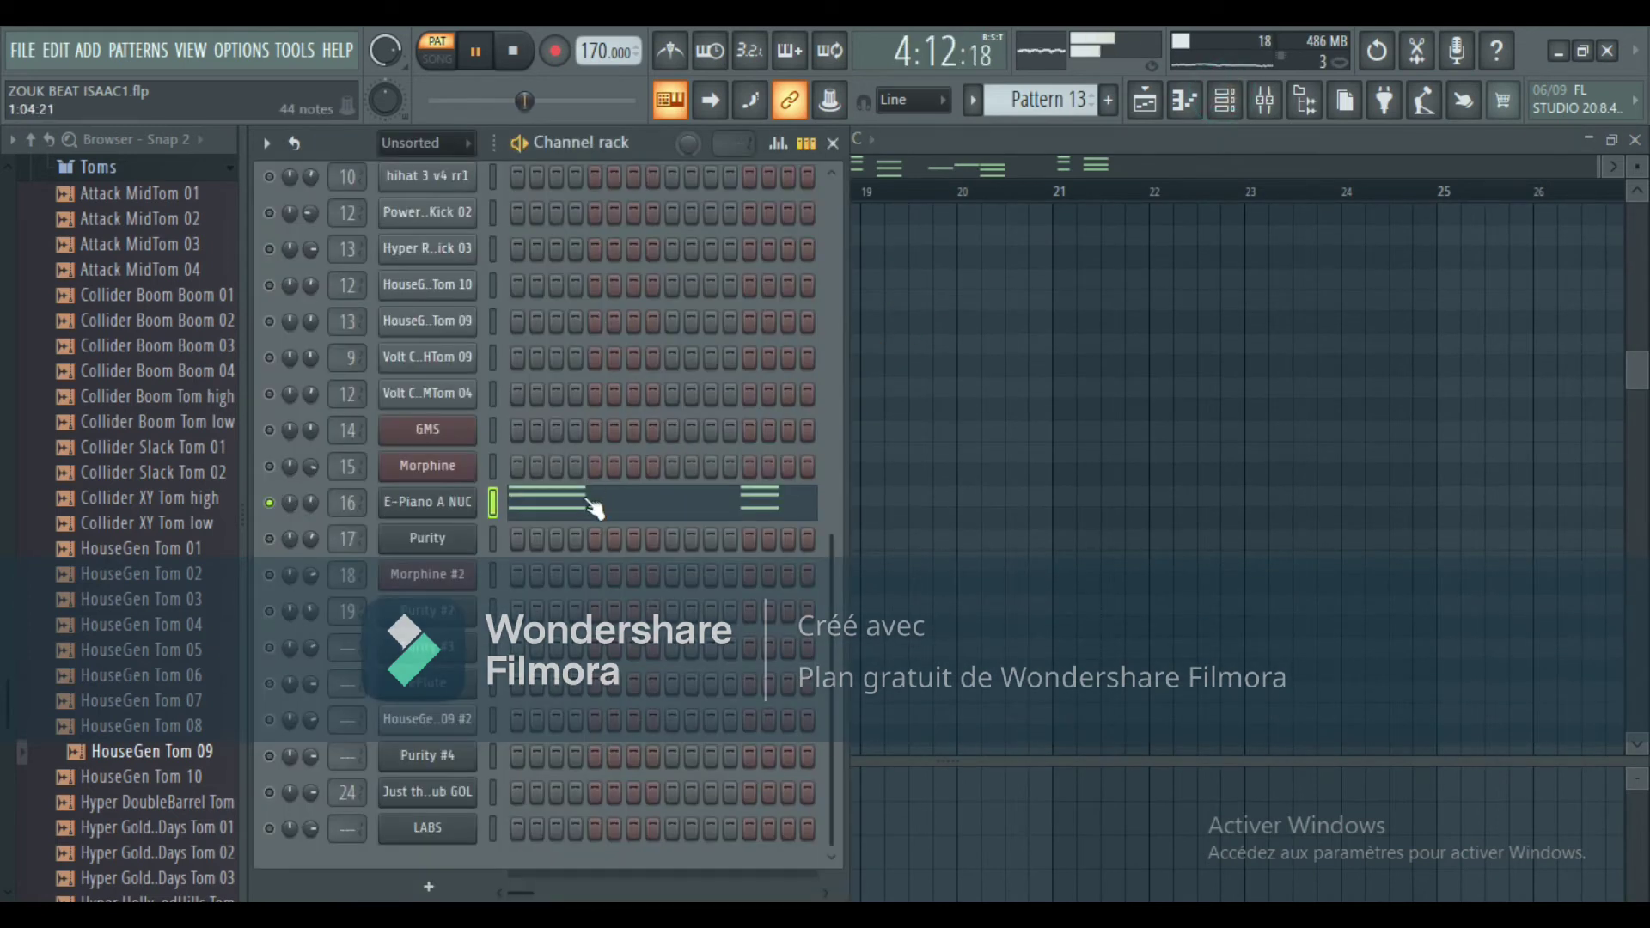
pyautogui.click(593, 507)
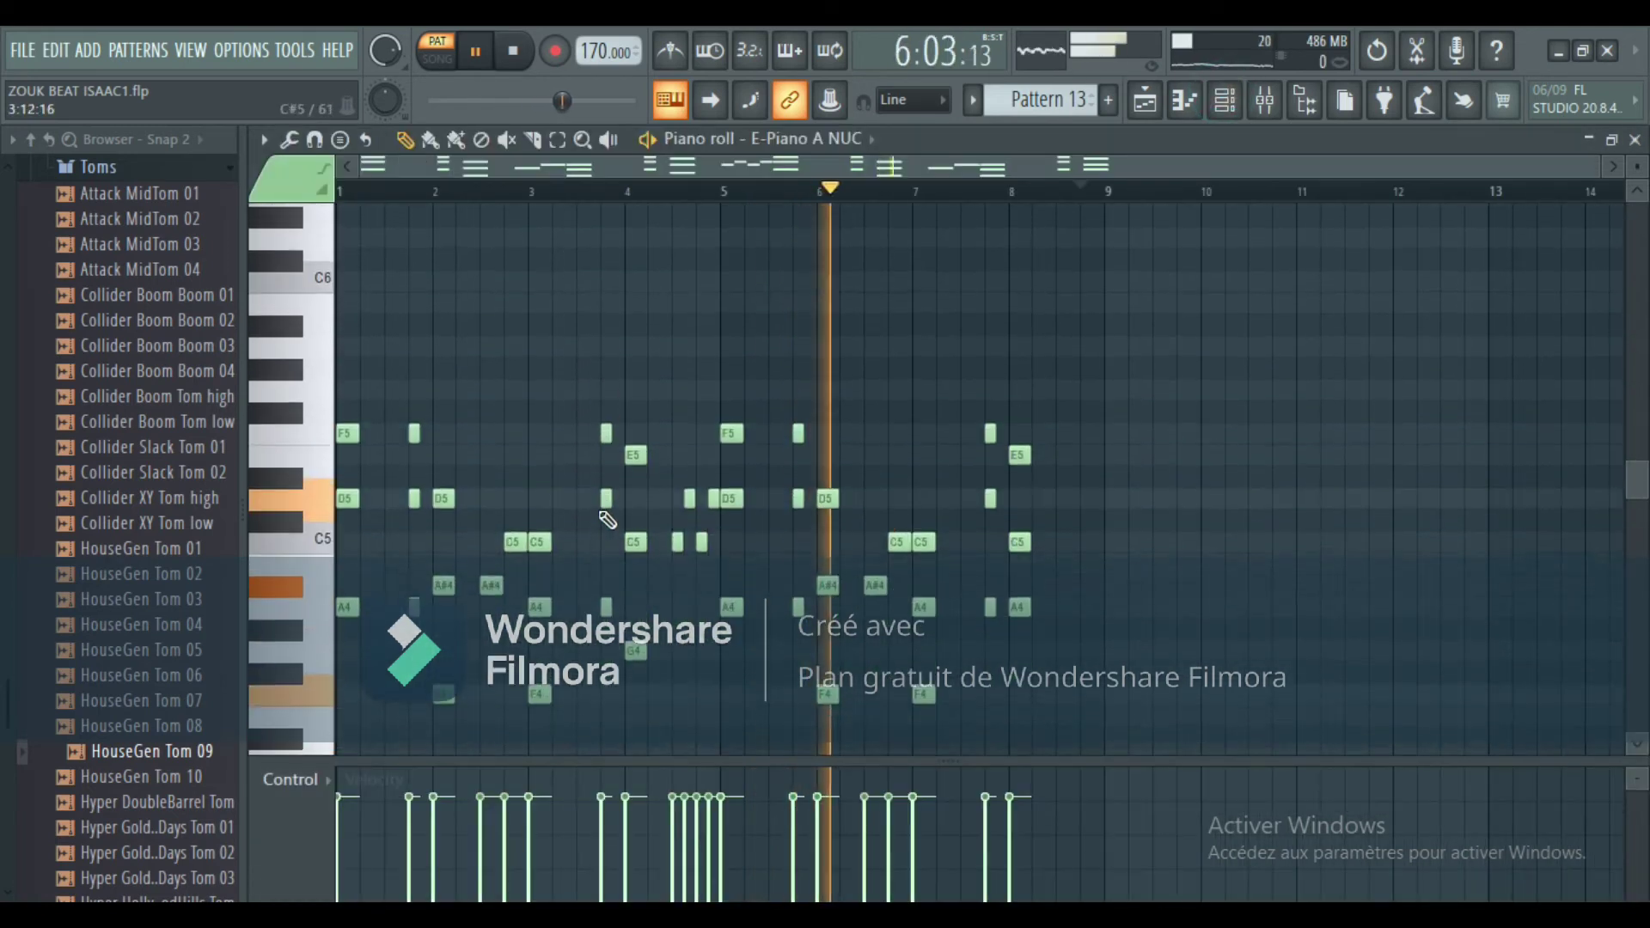
pyautogui.scroll(-1, 1013, 283)
pyautogui.moveTo(1615, 165); pyautogui.dragTo(1134, 140)
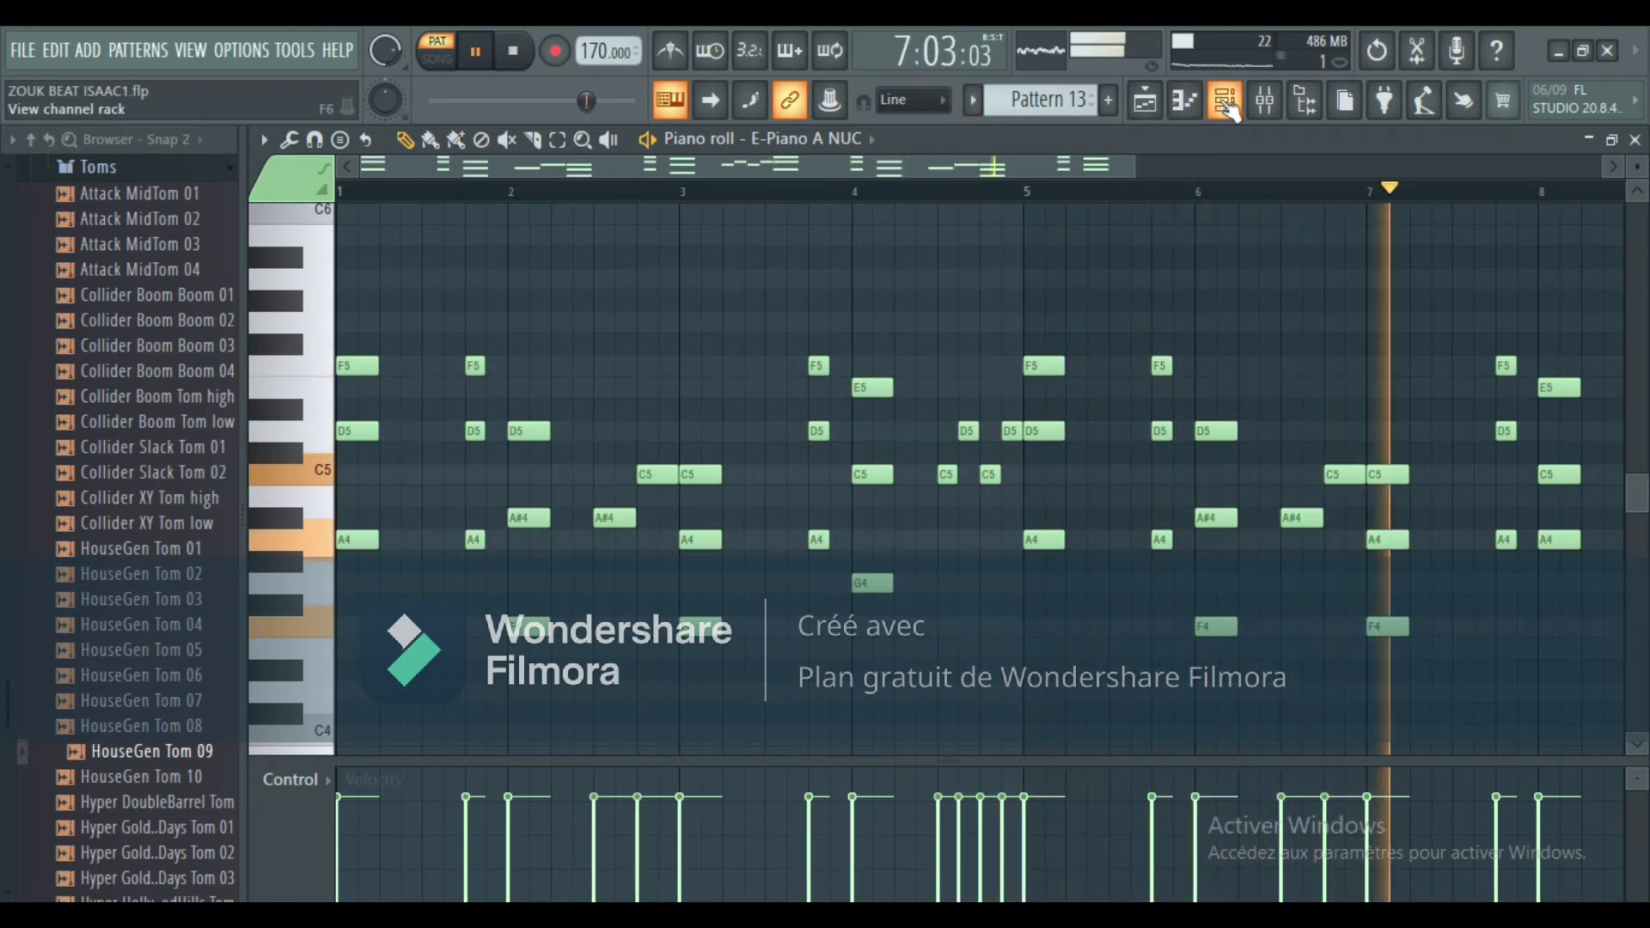
# Select Pattern 14 in the playlist and solo its GMS channel in the channel rack.
pyautogui.click(1224, 100)
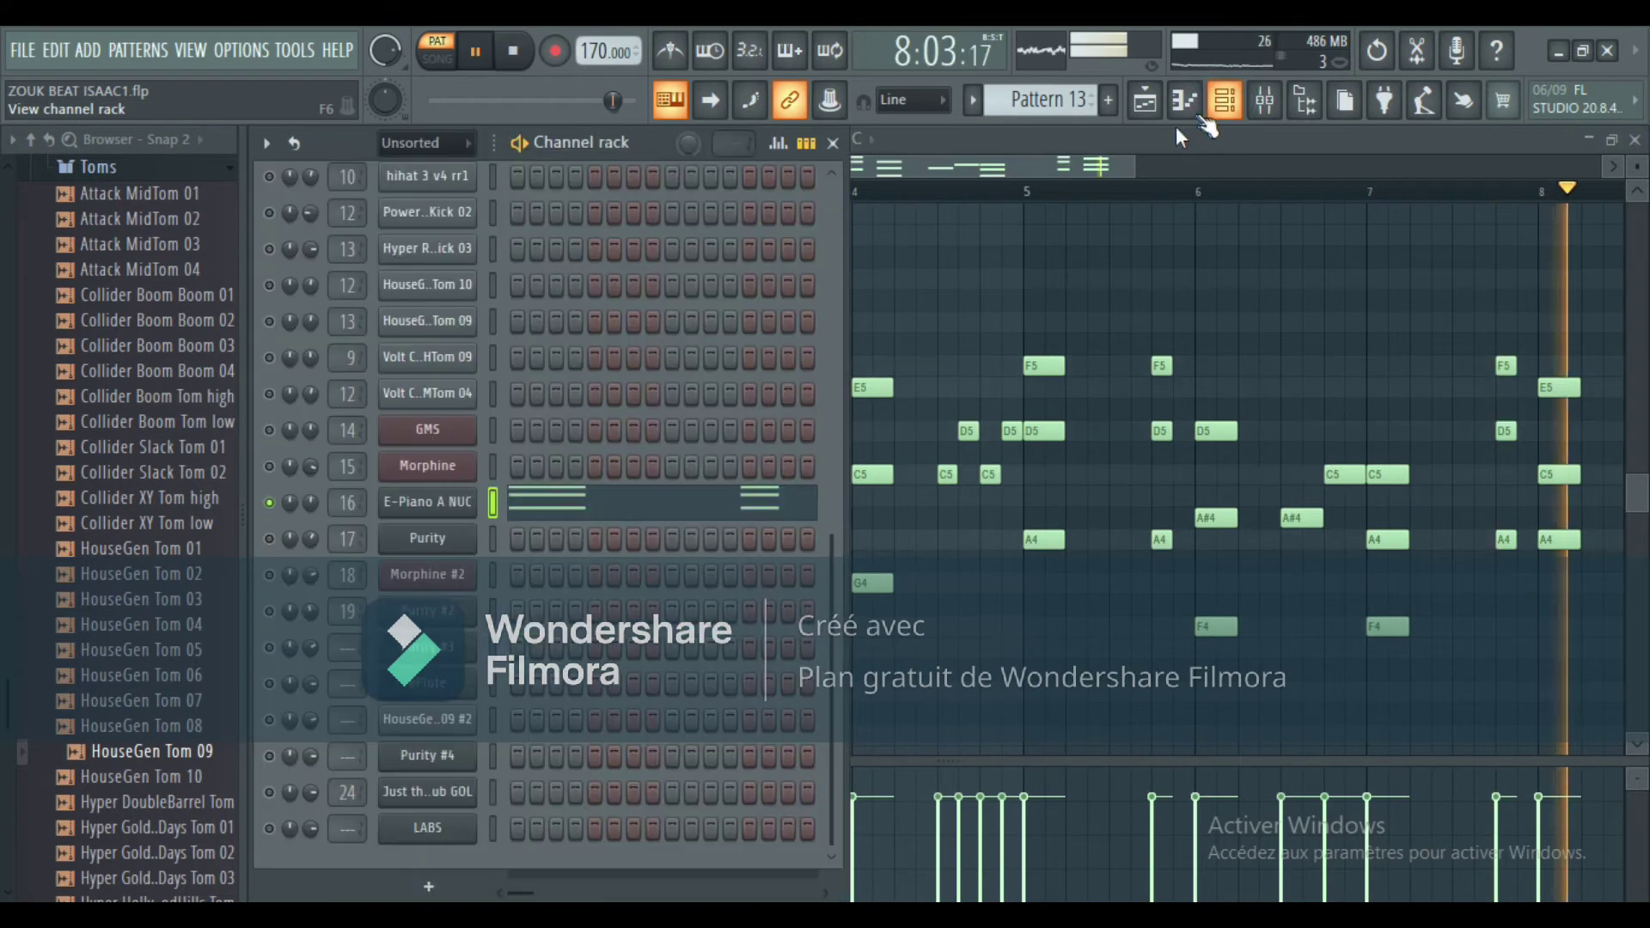
pyautogui.click(1151, 102)
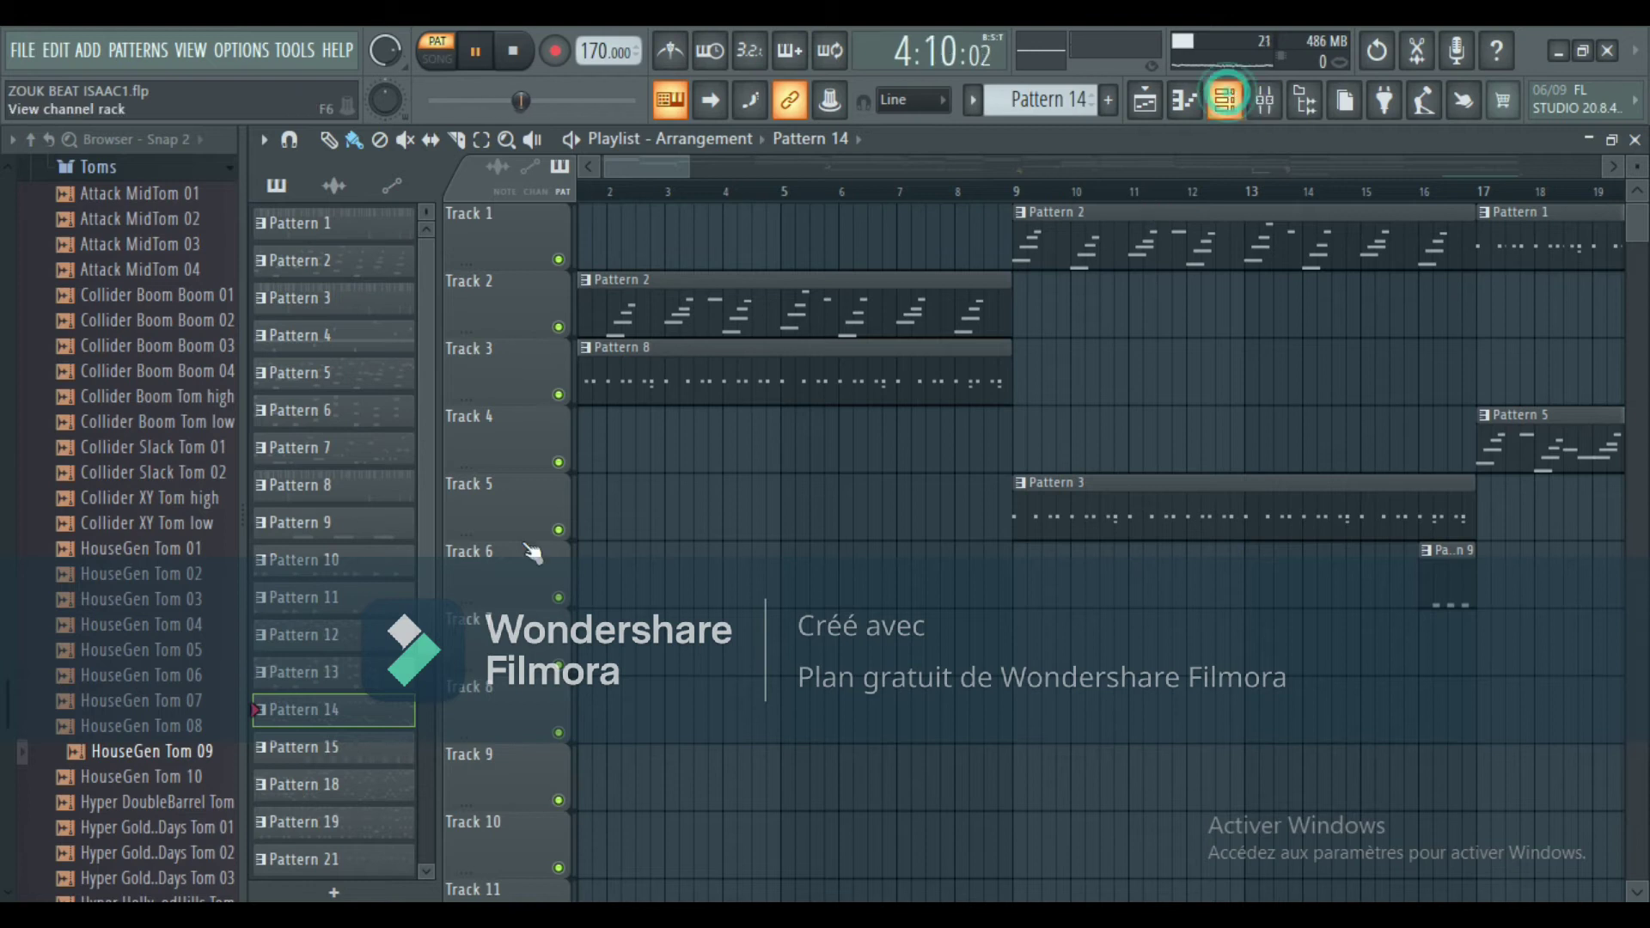
pyautogui.rightClick(270, 430)
pyautogui.click(330, 445)
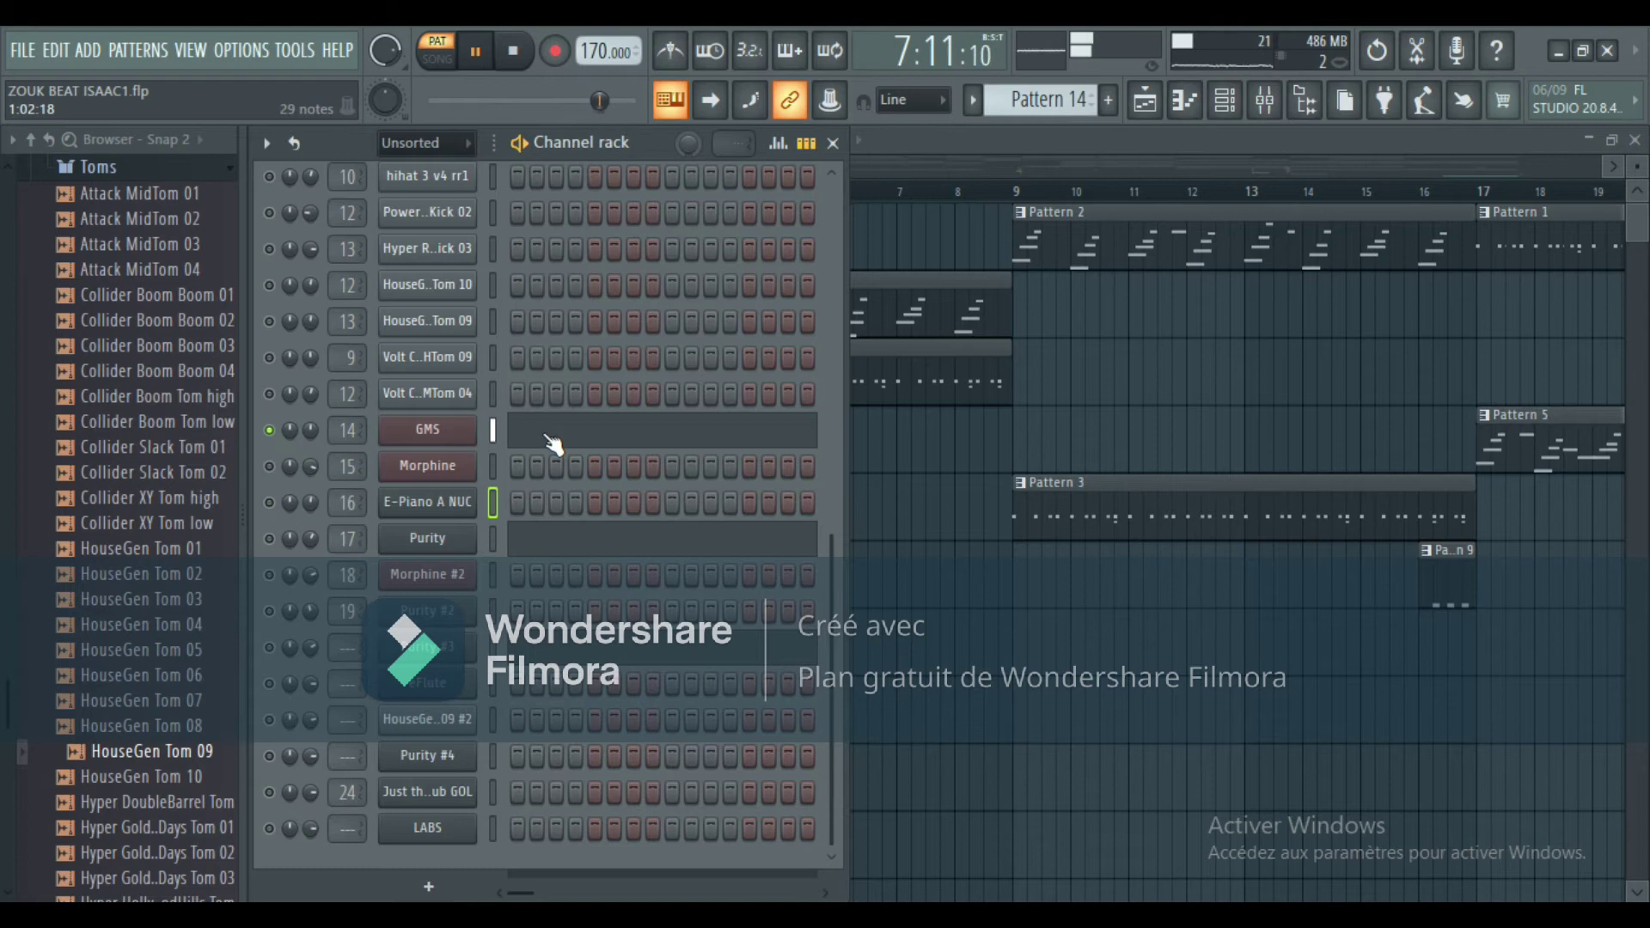
# Unsolo the GMS channel and view its Pattern 14 notes in the piano roll before returning to the channel rack.
pyautogui.rightClick(274, 432)
pyautogui.click(306, 442)
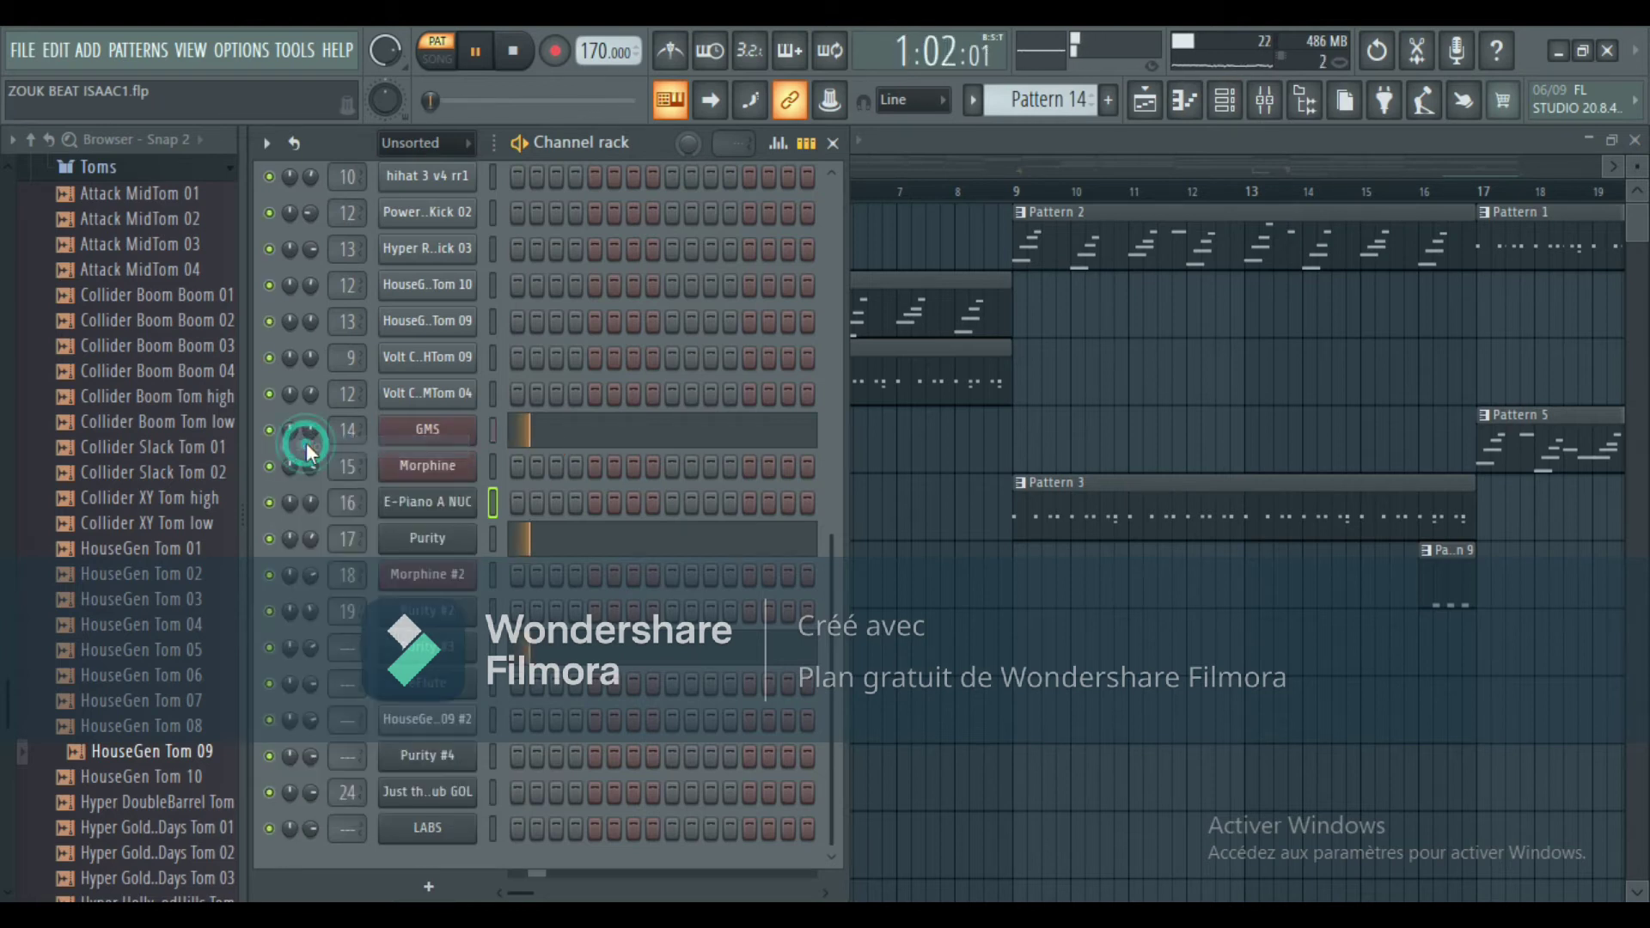
pyautogui.click(602, 436)
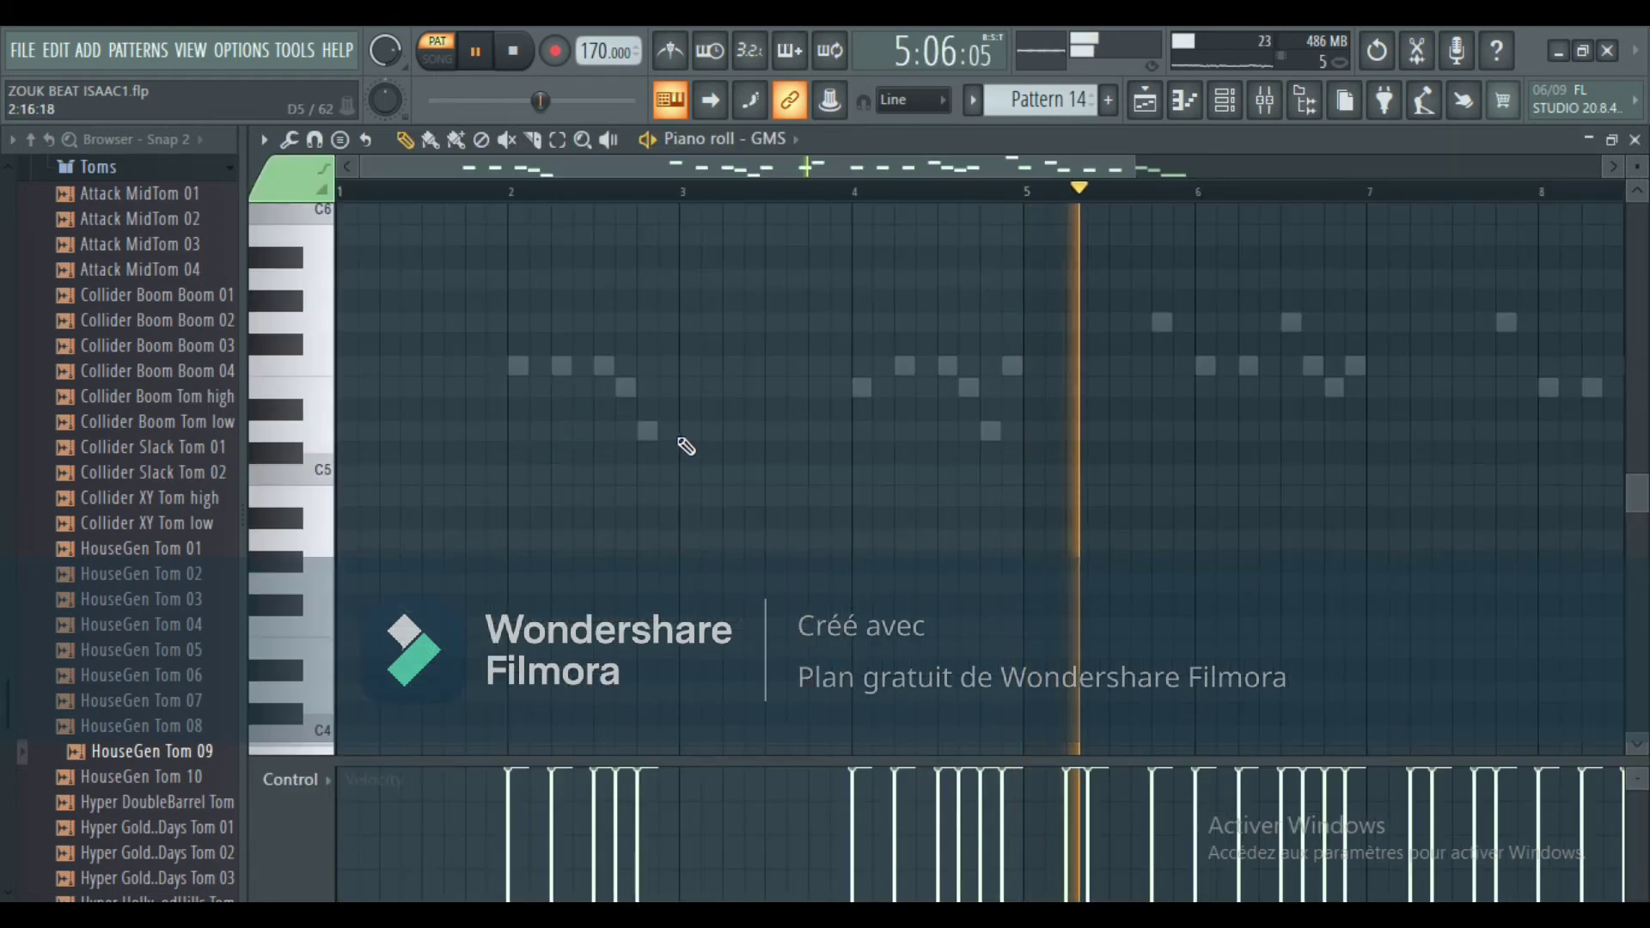
pyautogui.scroll(3, 688, 446)
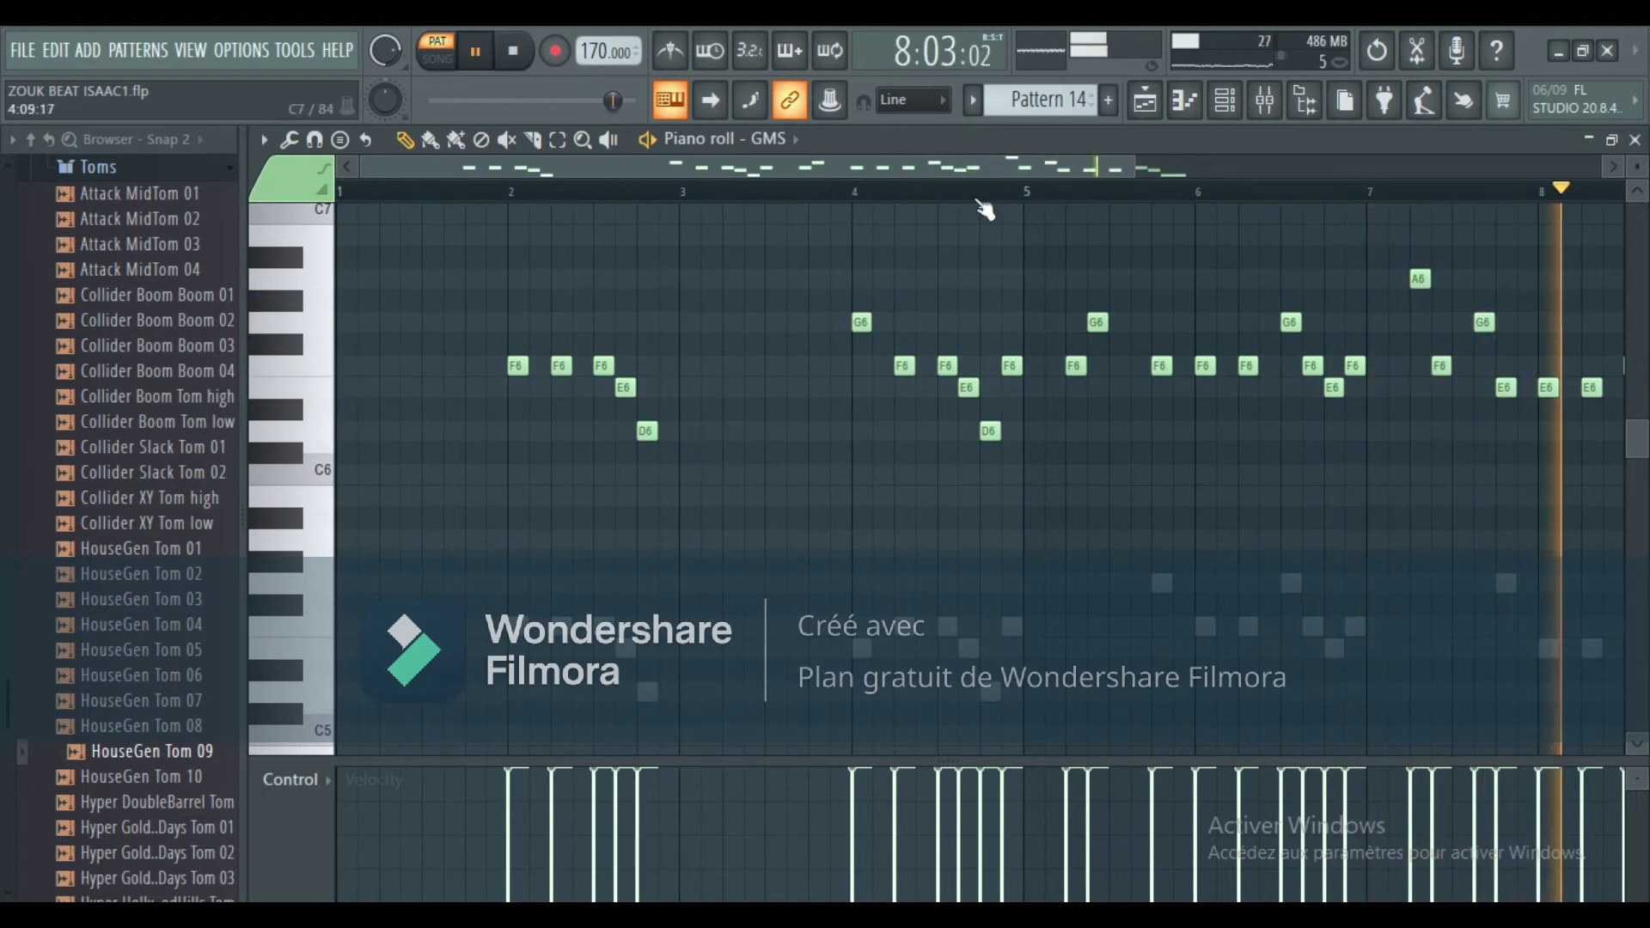
pyautogui.click(1228, 109)
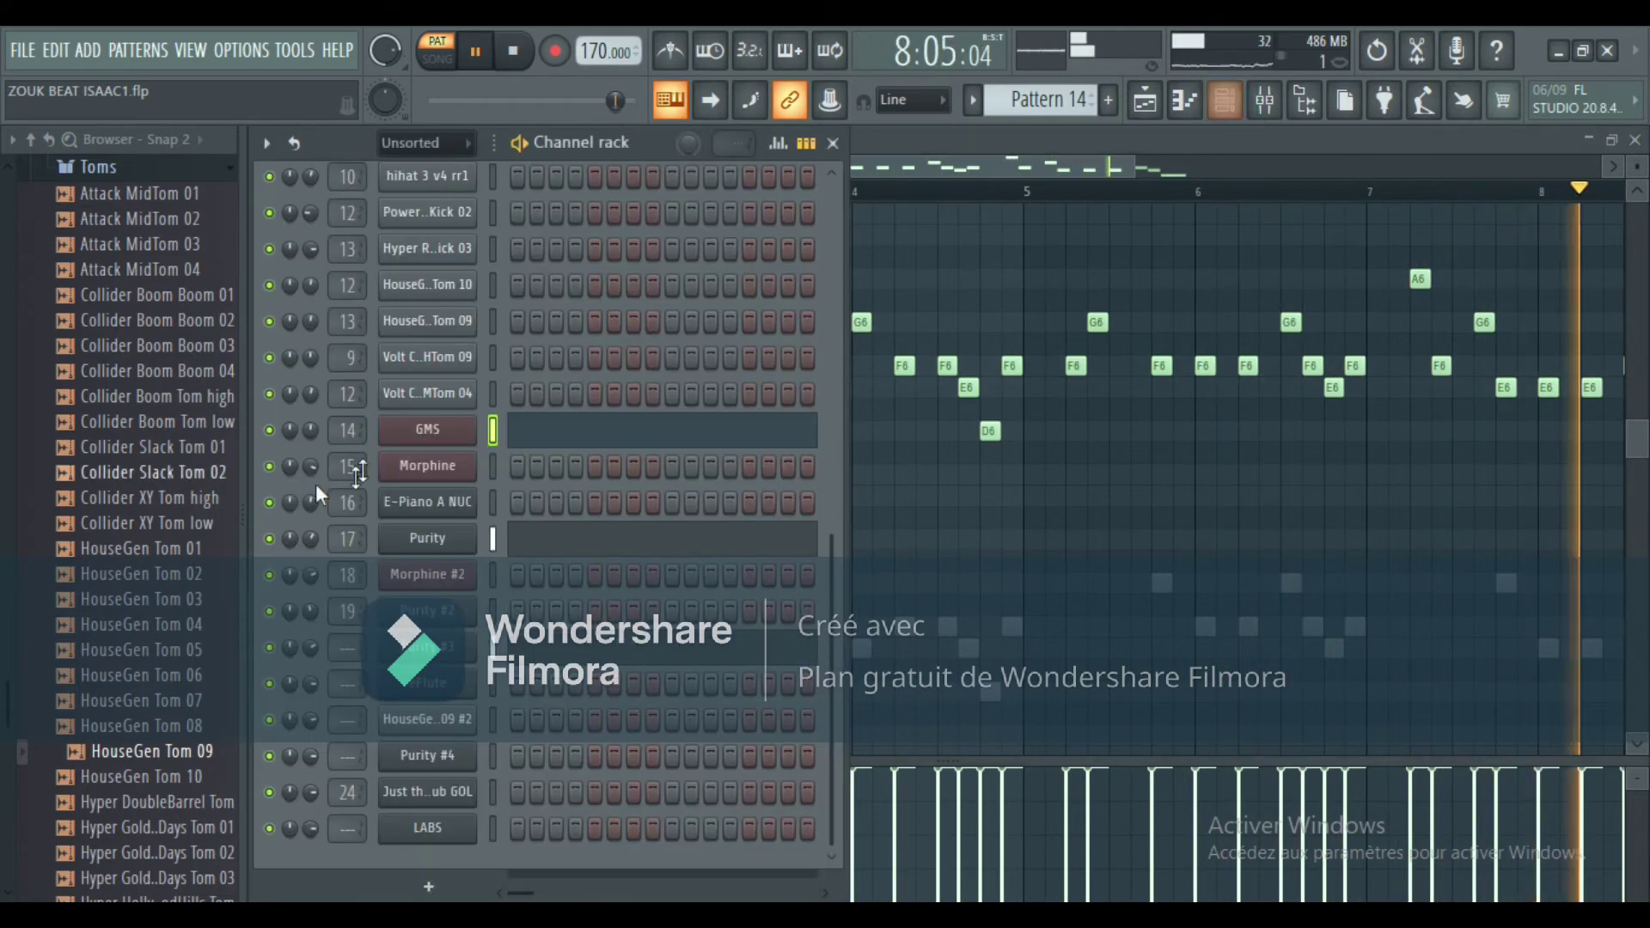
# Solo the GMS channel of Pattern 14 and examine its notes up to bar 9 in the piano roll.
pyautogui.rightClick(272, 432)
pyautogui.click(317, 447)
pyautogui.click(560, 431)
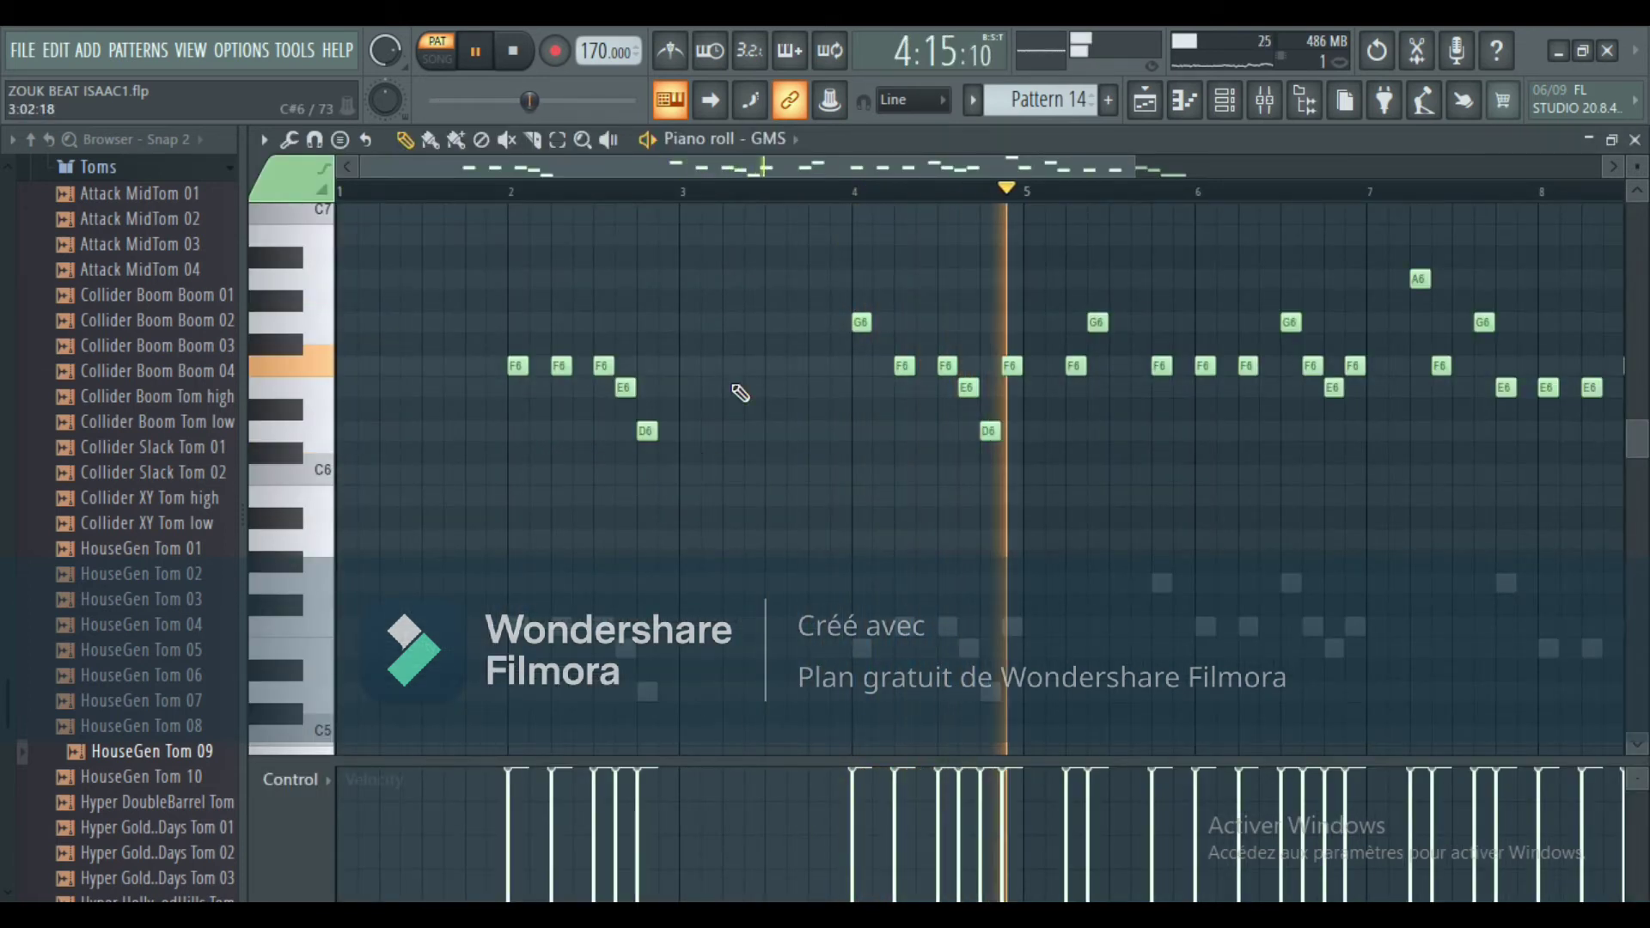
pyautogui.moveTo(838, 159); pyautogui.dragTo(1041, 158)
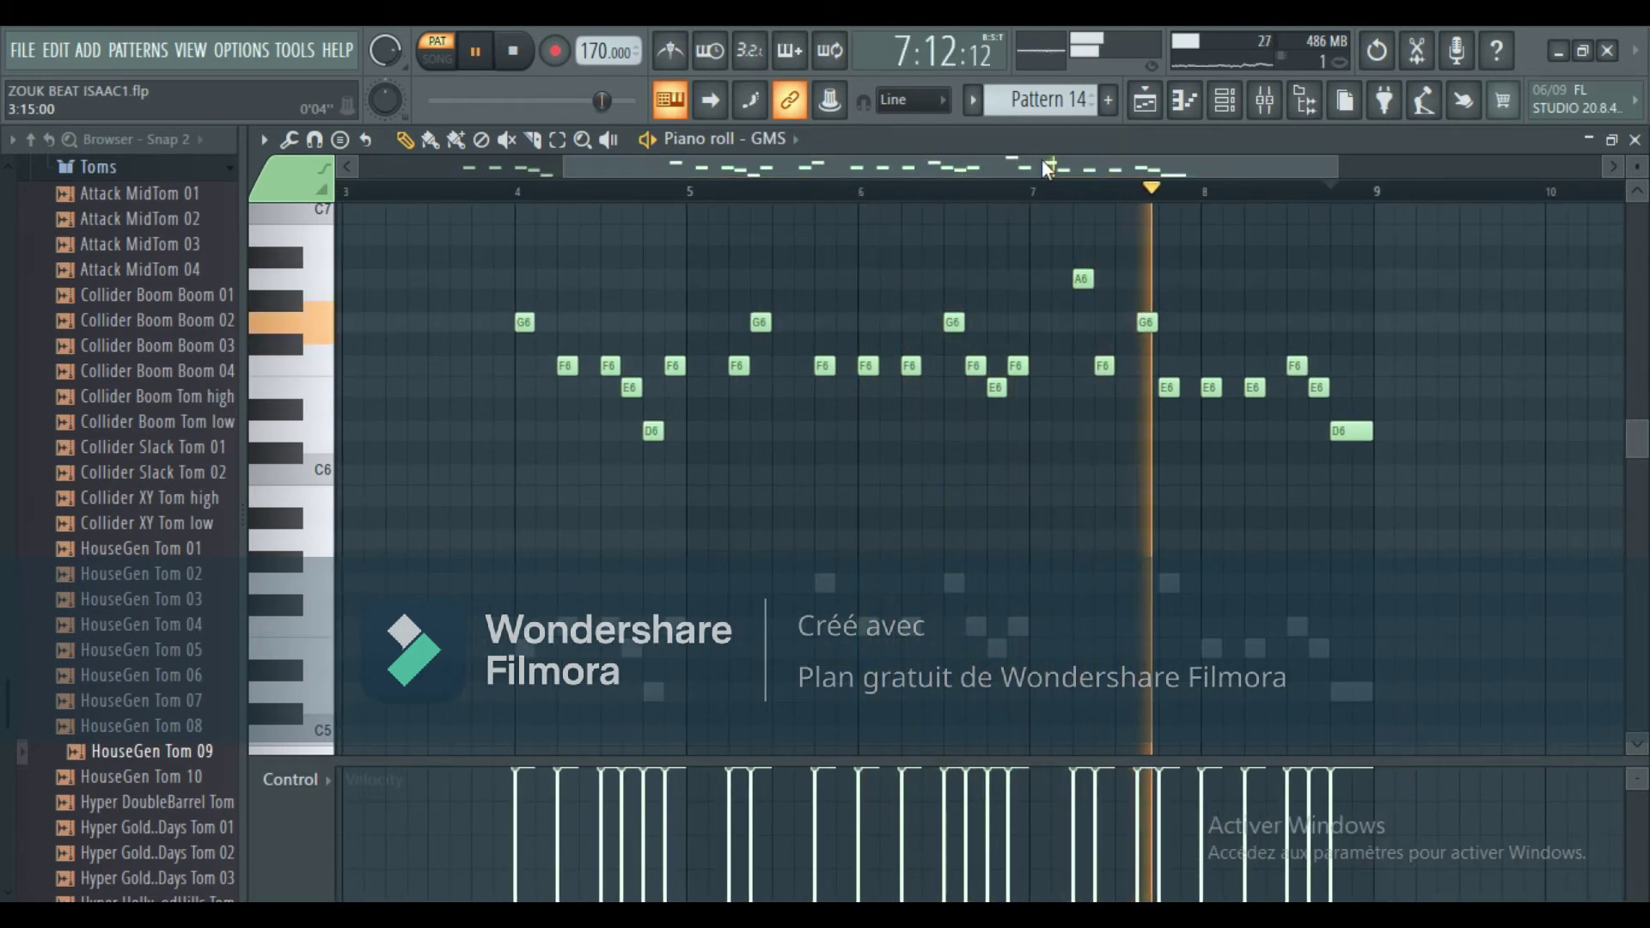
# Solo the Purity channel of Pattern 14 and examine its notes across the bars in the piano roll.
pyautogui.click(1225, 99)
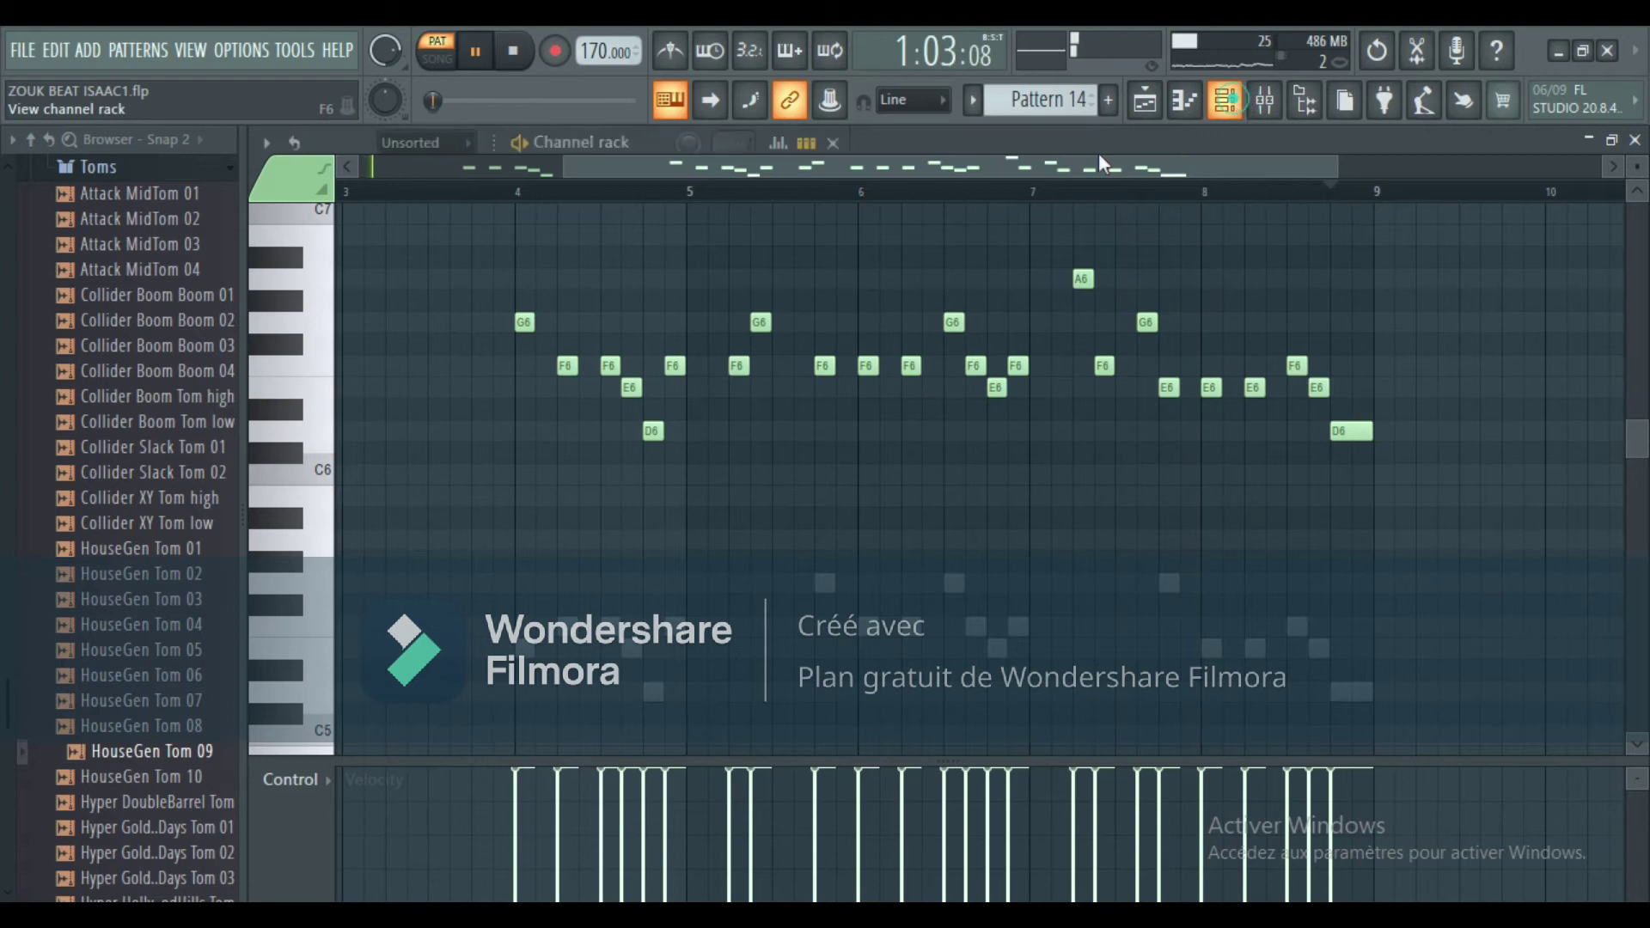
pyautogui.rightClick(273, 546)
pyautogui.click(321, 529)
pyautogui.click(537, 550)
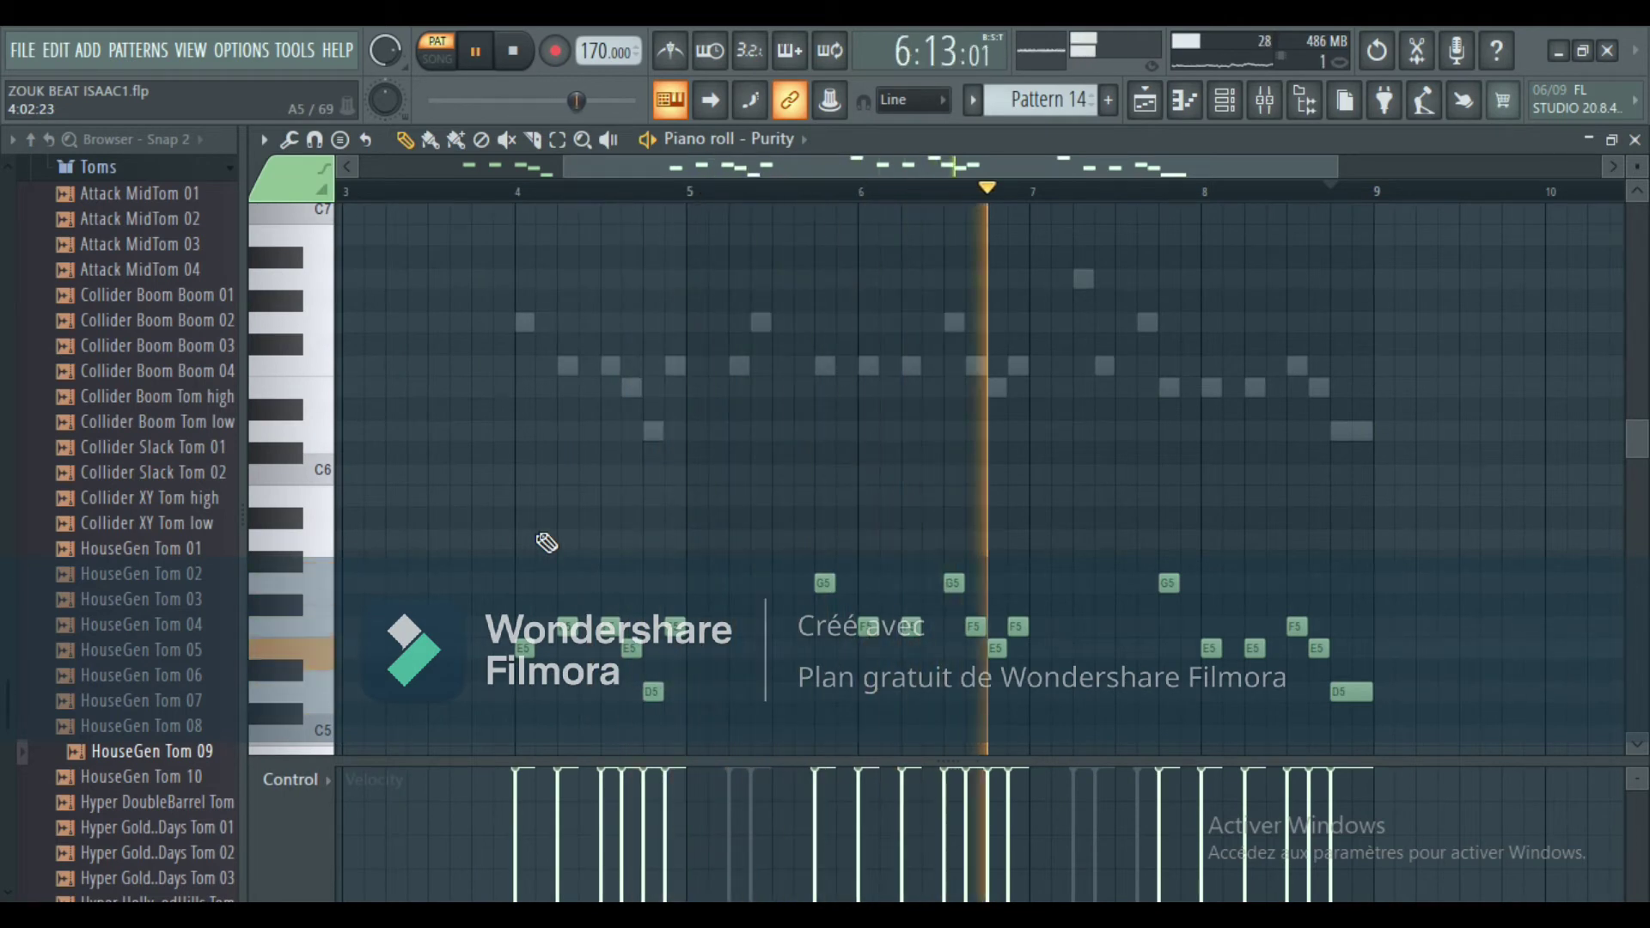
pyautogui.scroll(-2, 590, 539)
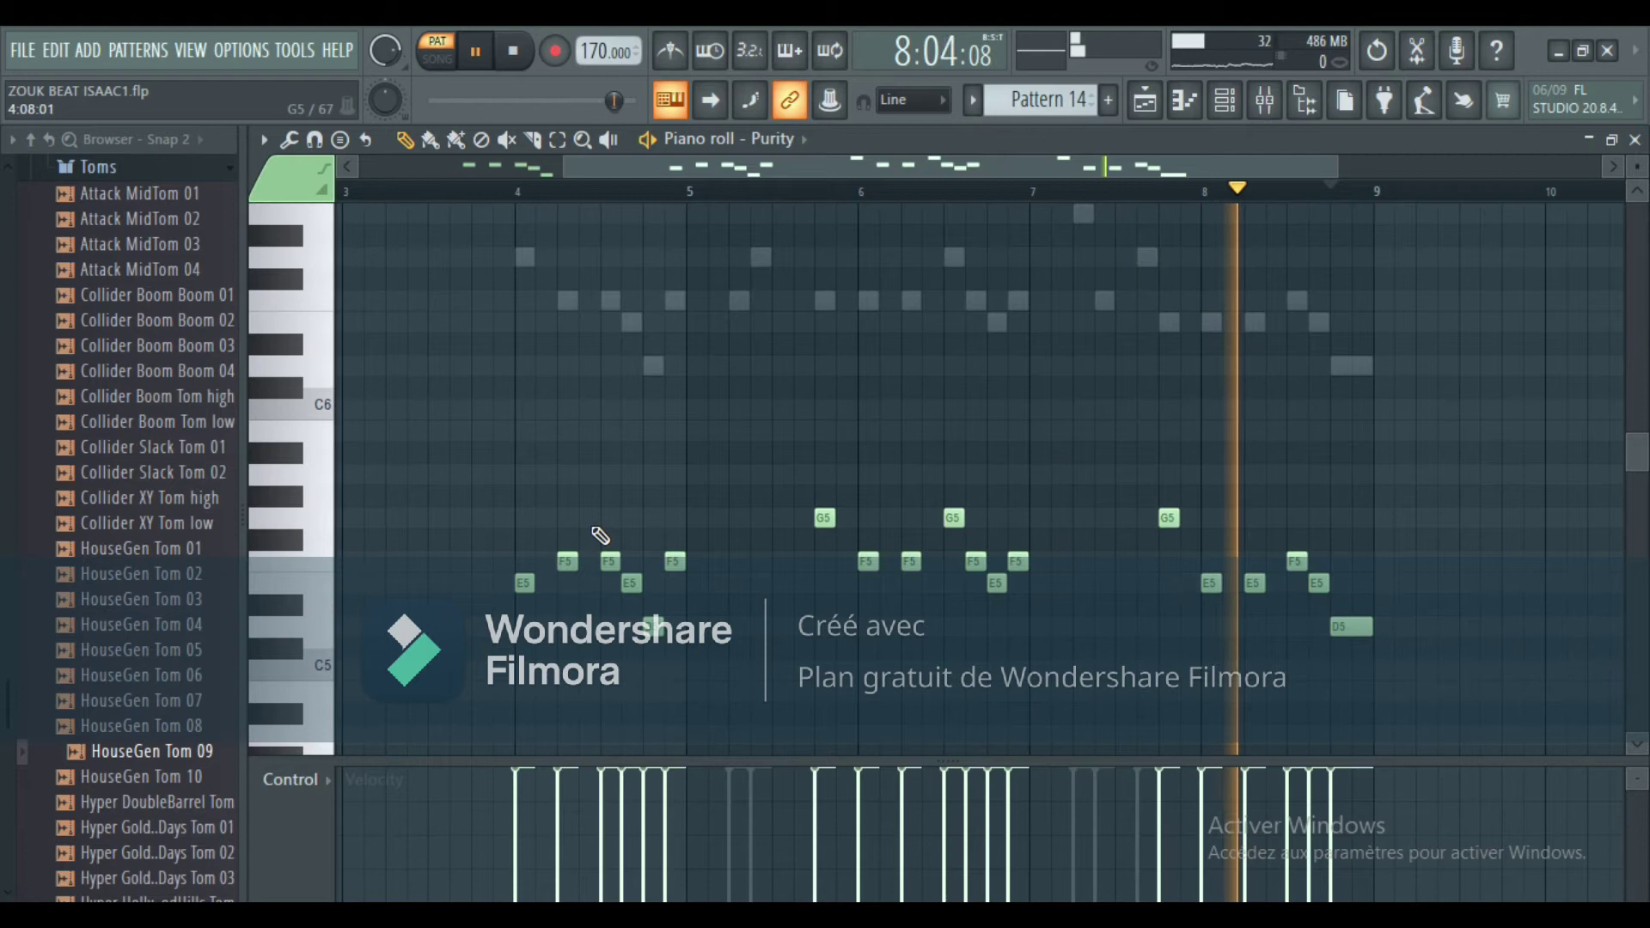
pyautogui.scroll(-1, 1019, 391)
pyautogui.scroll(-2, 1023, 396)
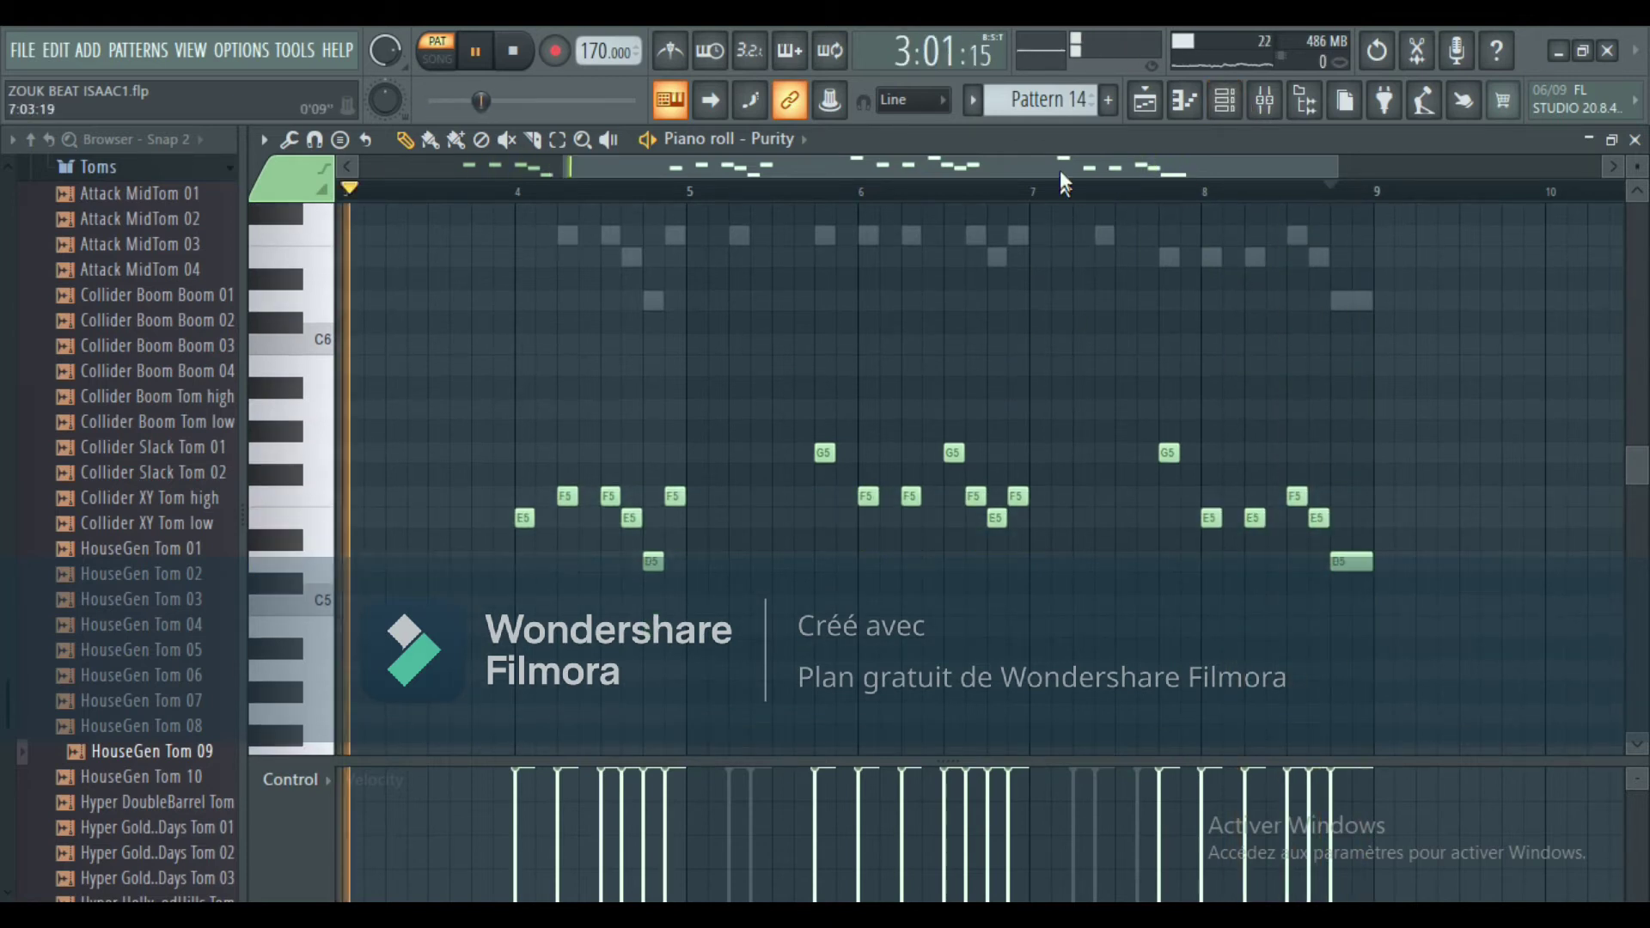
pyautogui.moveTo(1060, 160); pyautogui.dragTo(804, 163)
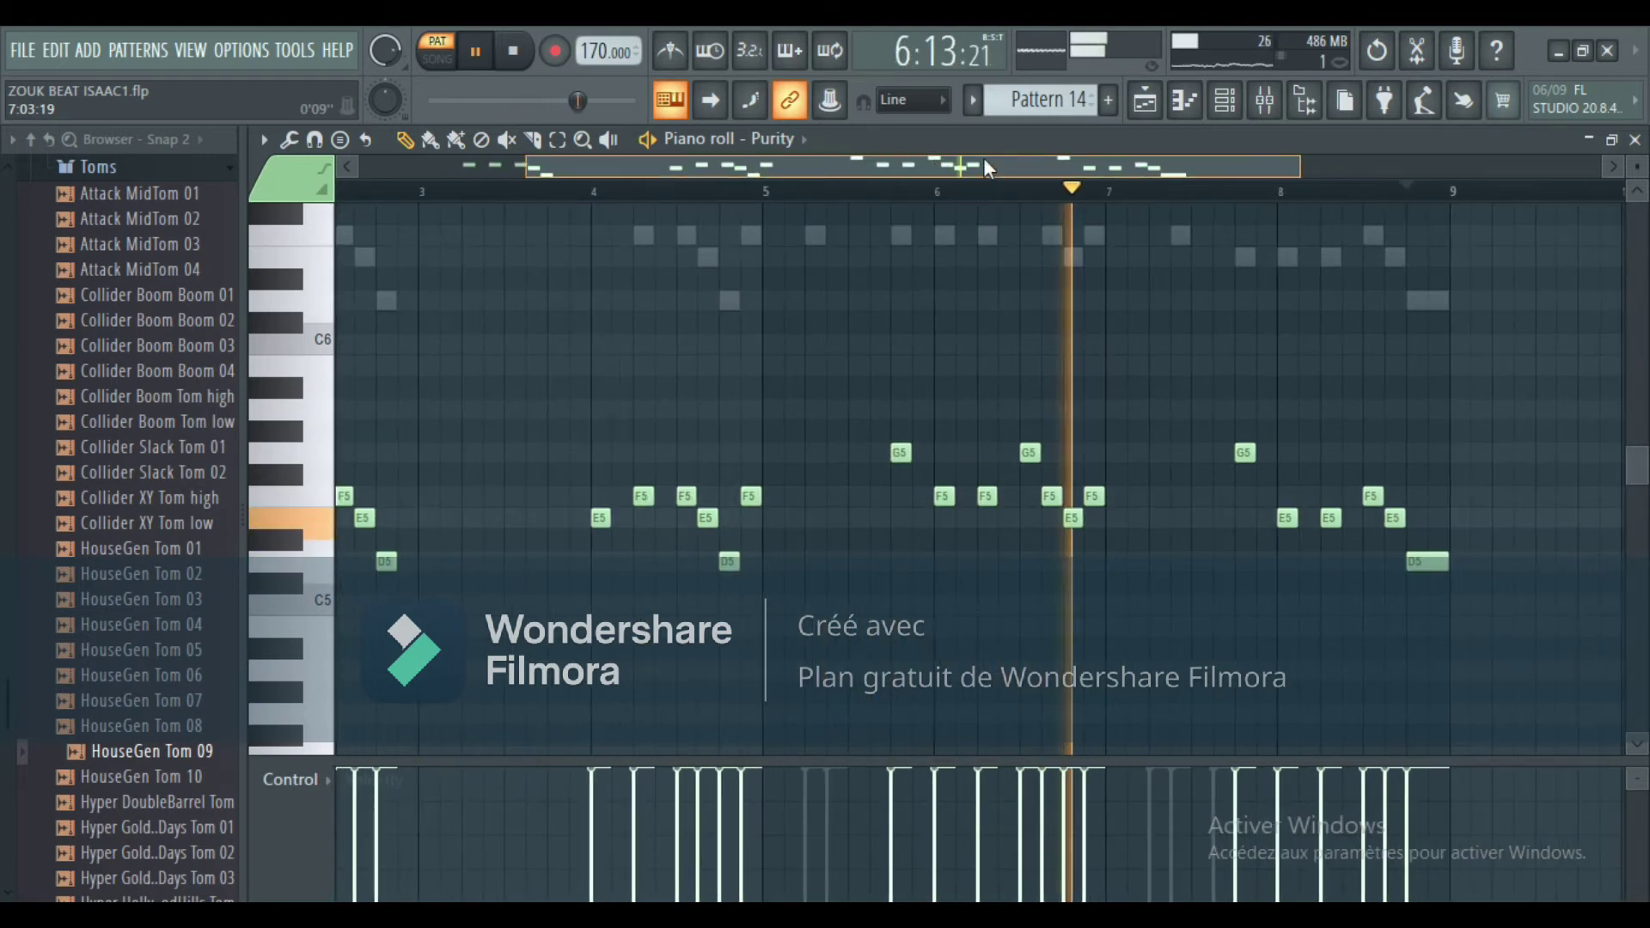
# Solo the Purity #3 channel of Pattern 14 and examine its notes from bar 1 to bar 9 in the piano roll.
pyautogui.click(1226, 100)
pyautogui.rightClick(268, 539)
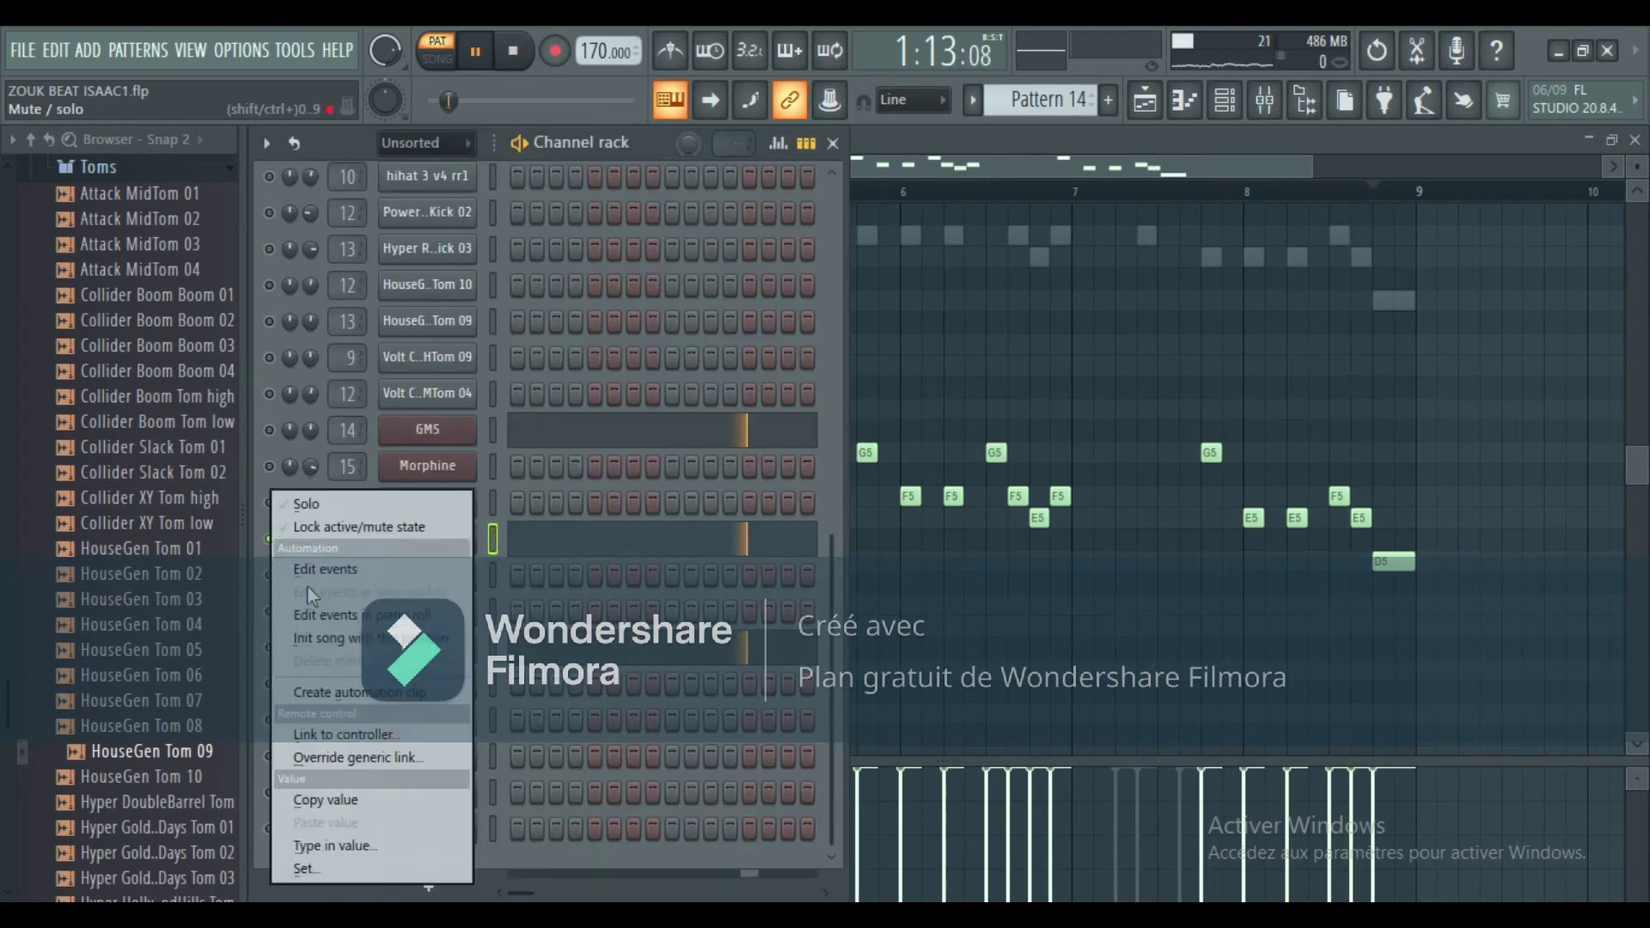
pyautogui.click(309, 513)
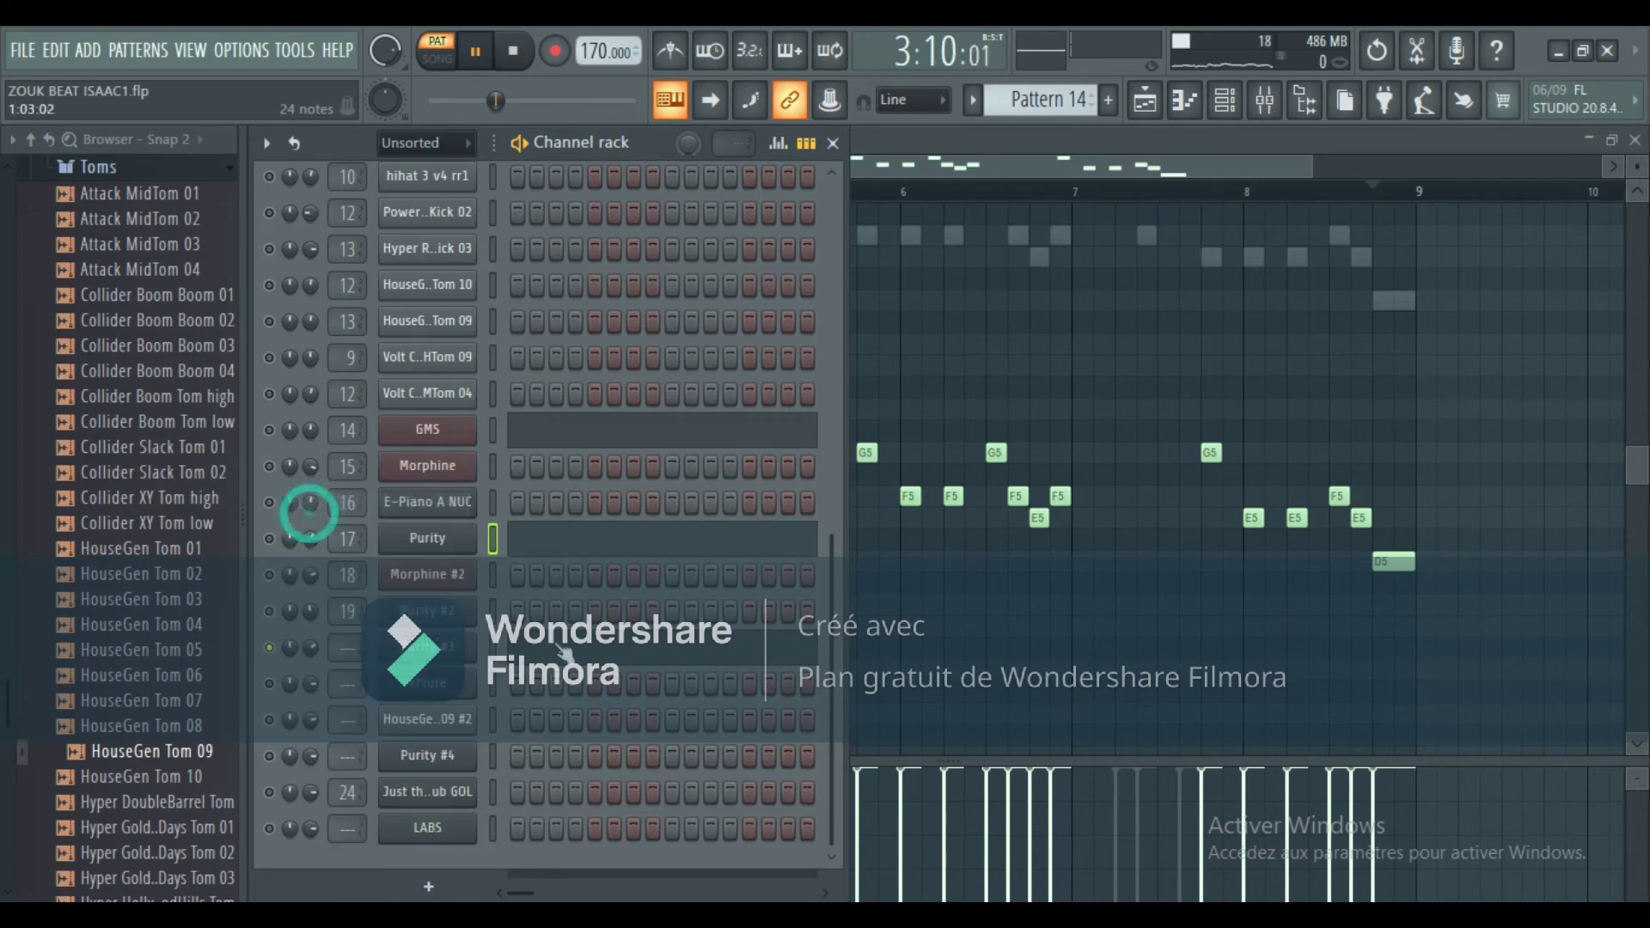
pyautogui.press('F7')
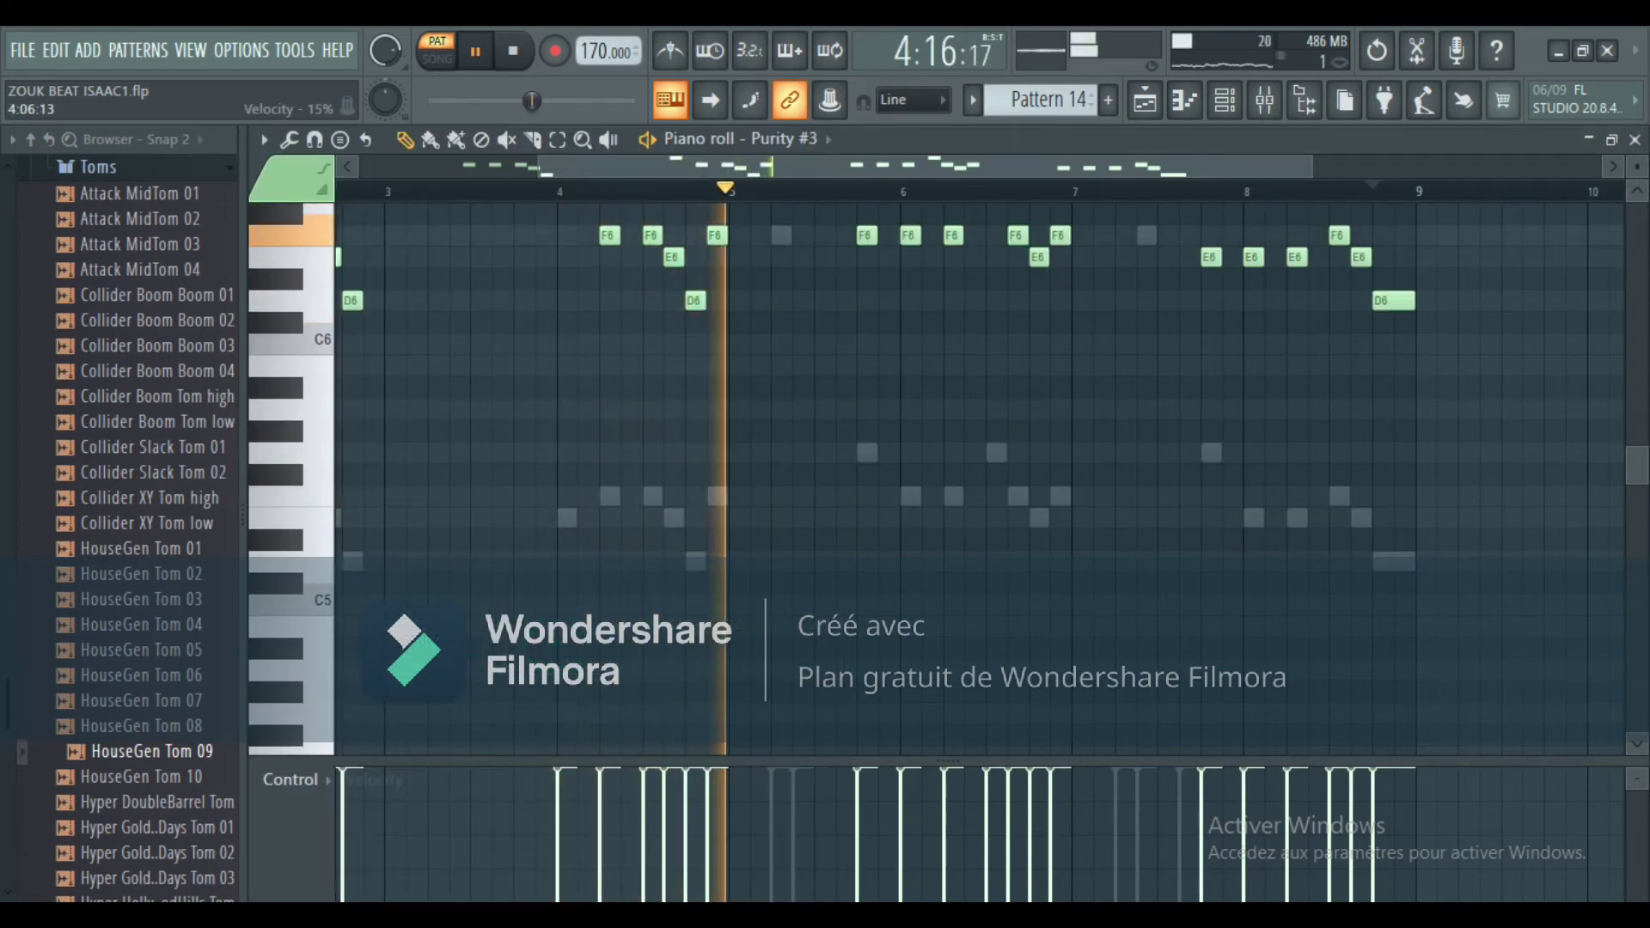
pyautogui.scroll(2, 1039, 482)
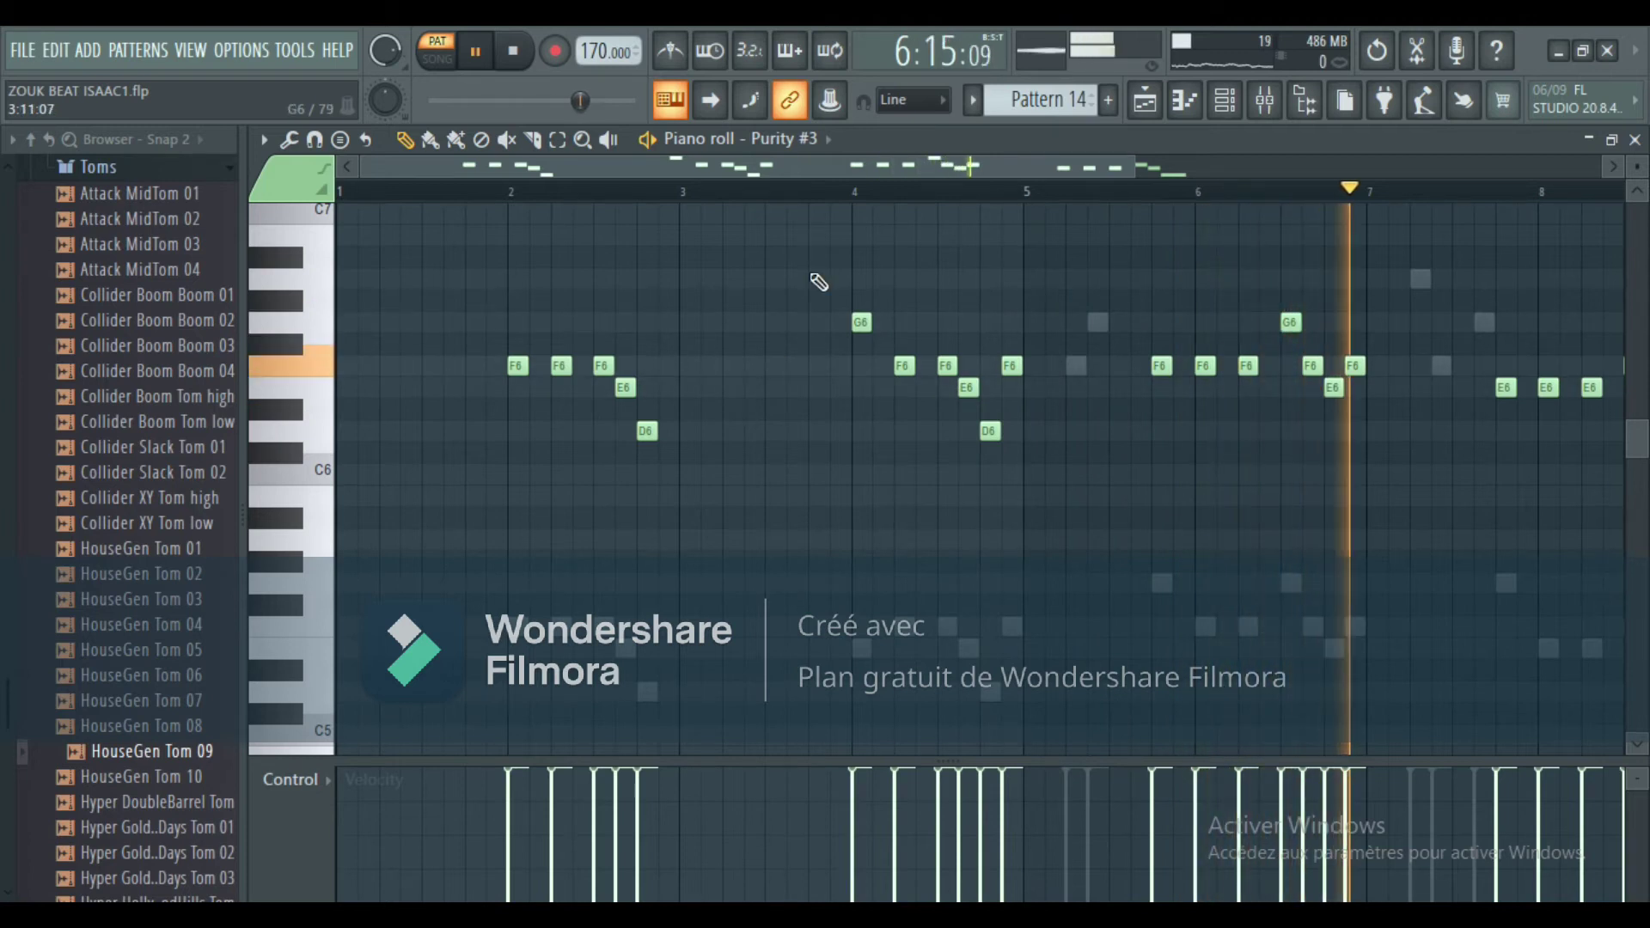
pyautogui.moveTo(840, 164); pyautogui.dragTo(981, 160)
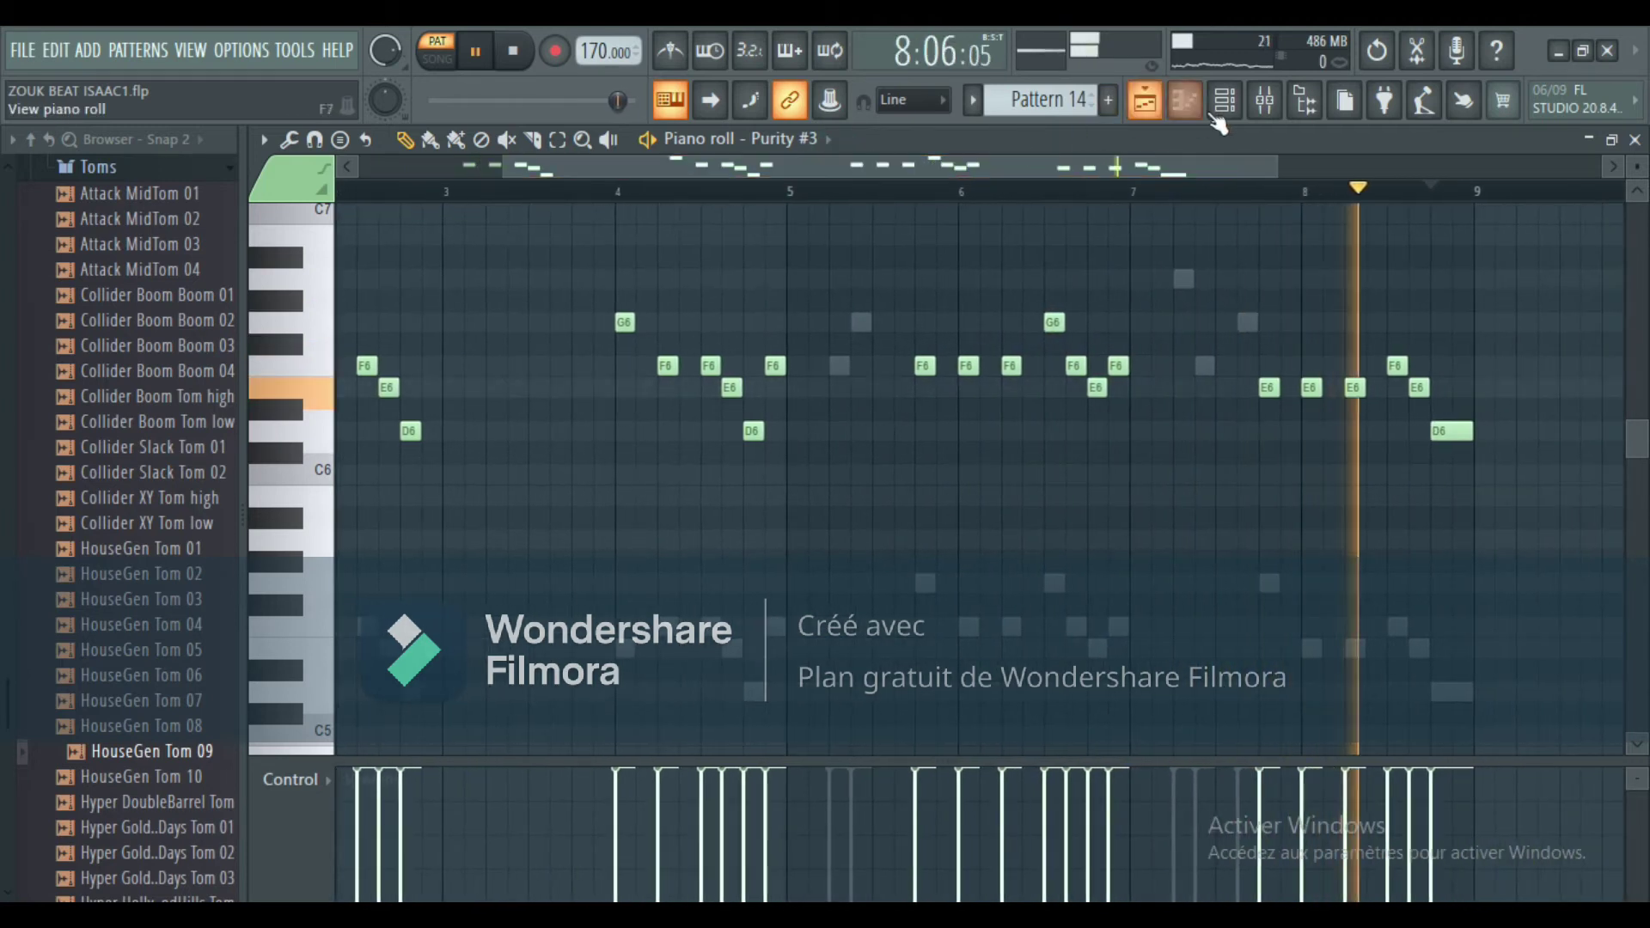
# Select Pattern 15 in the playlist and unsolo the Purity #3 channel in the channel rack.
pyautogui.click(1175, 103)
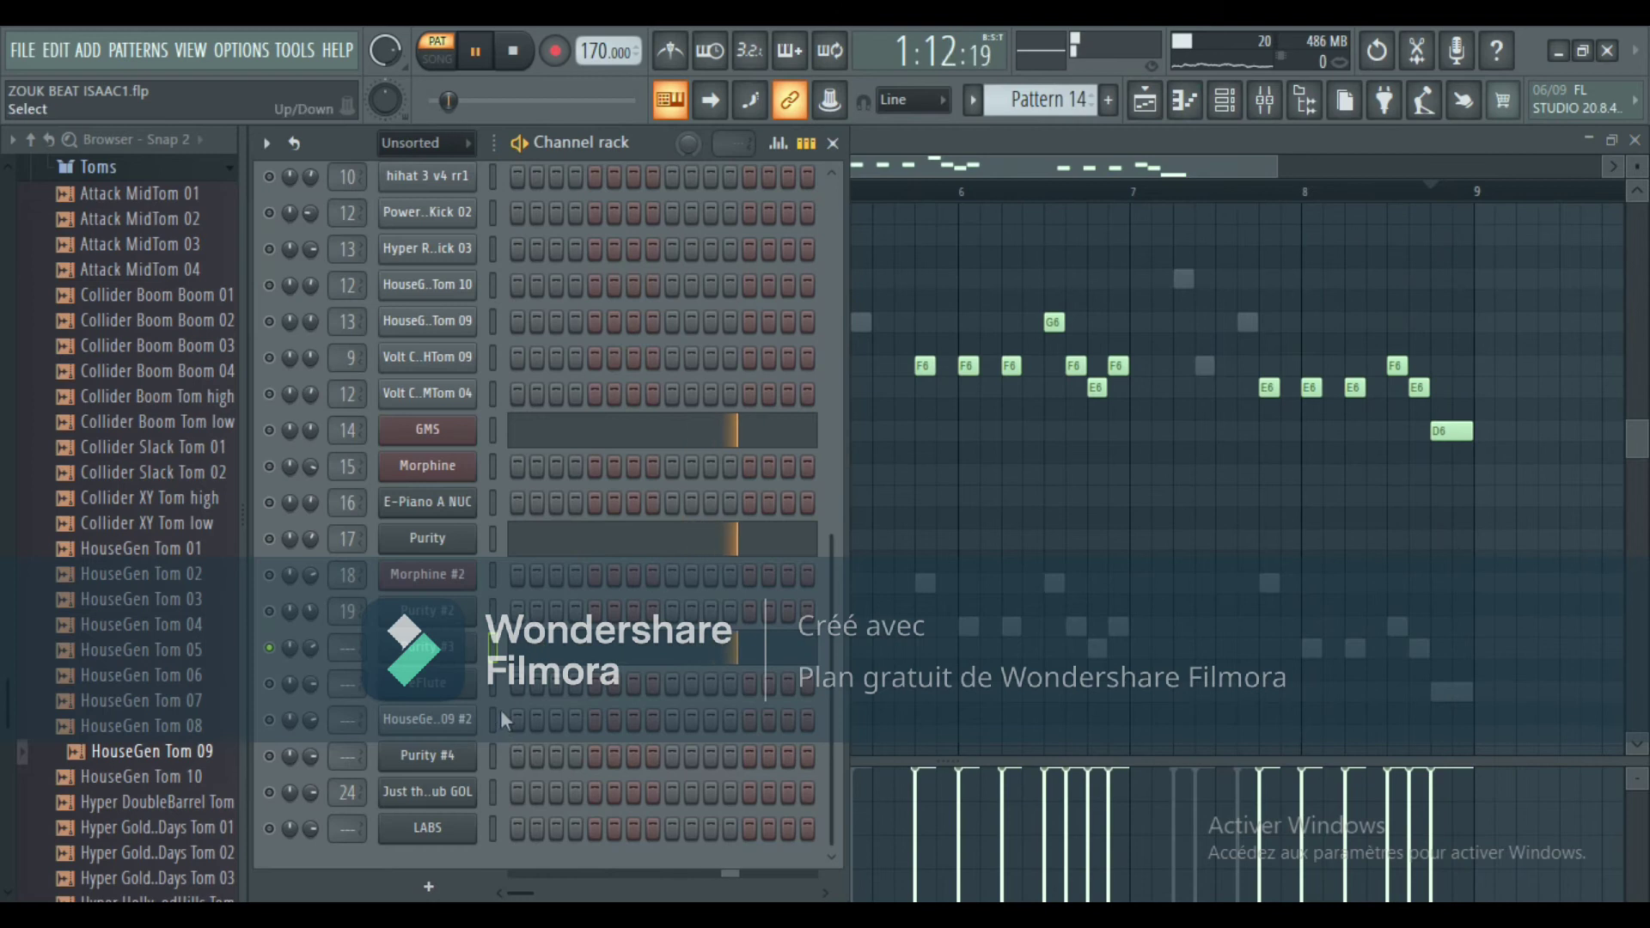
pyautogui.click(1151, 102)
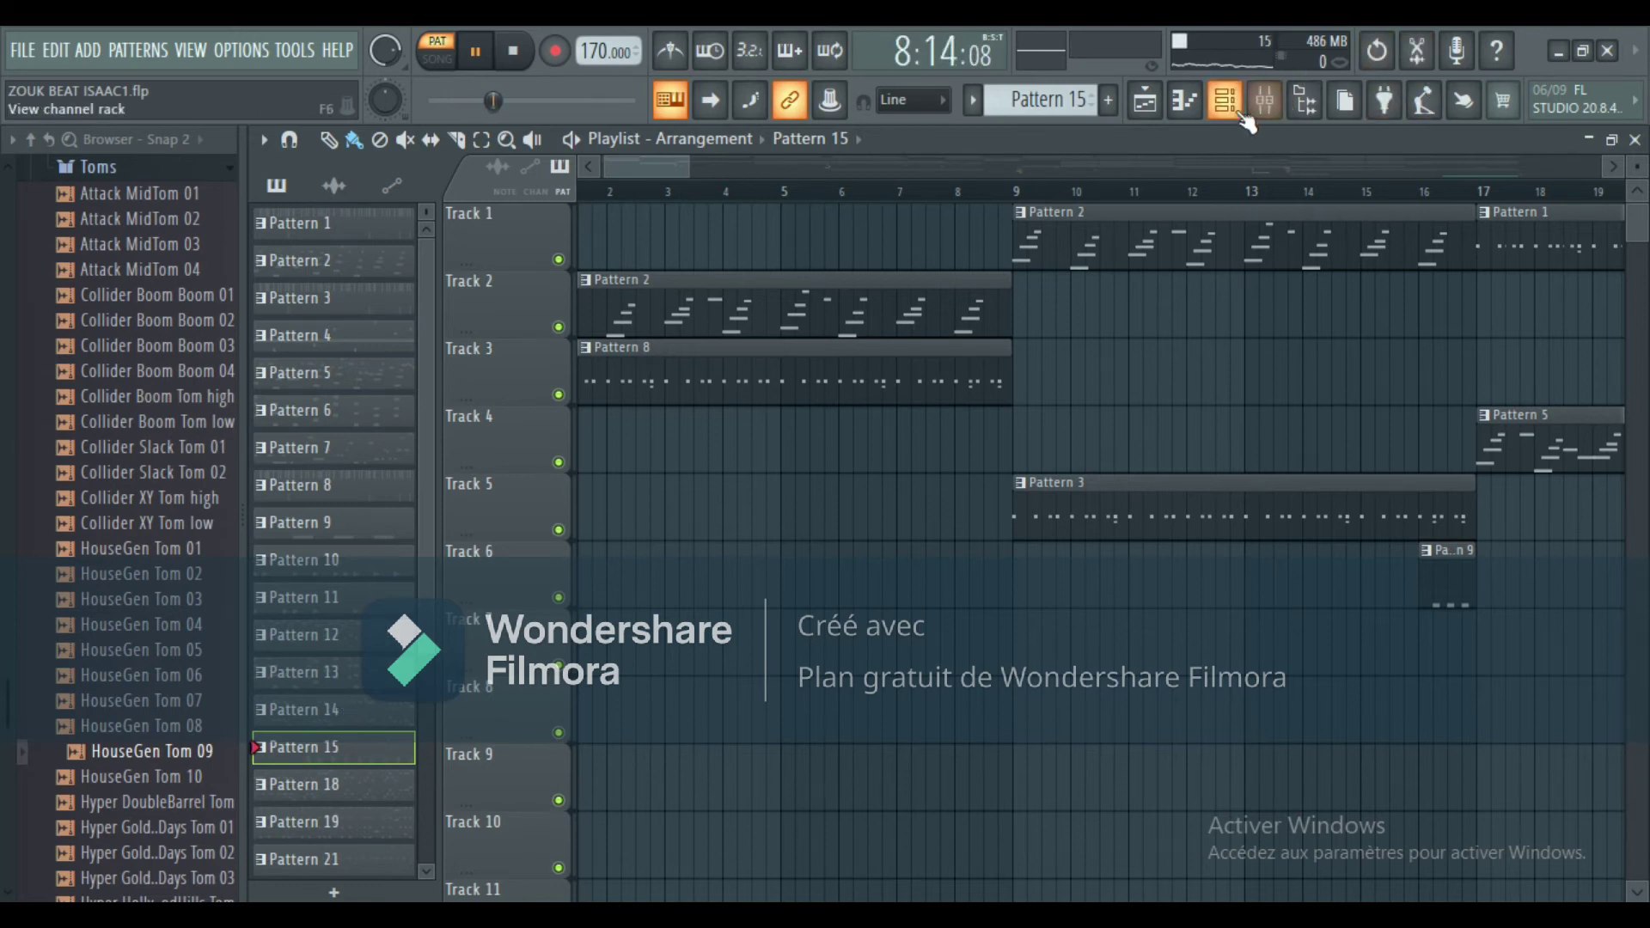
pyautogui.click(1235, 105)
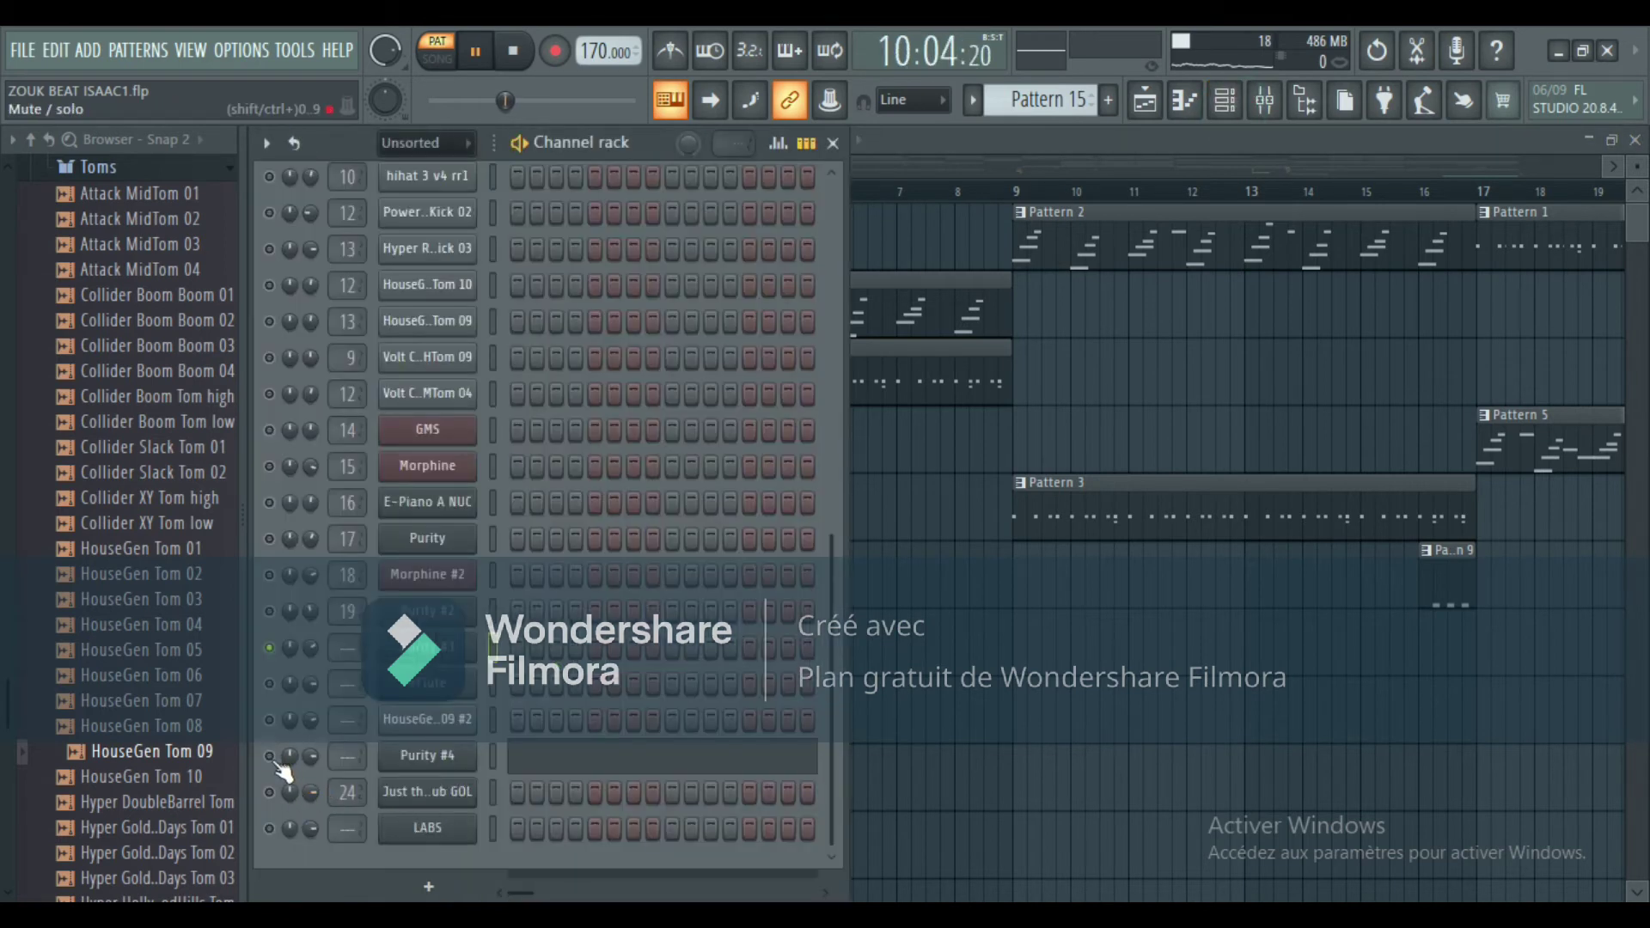
pyautogui.rightClick(281, 648)
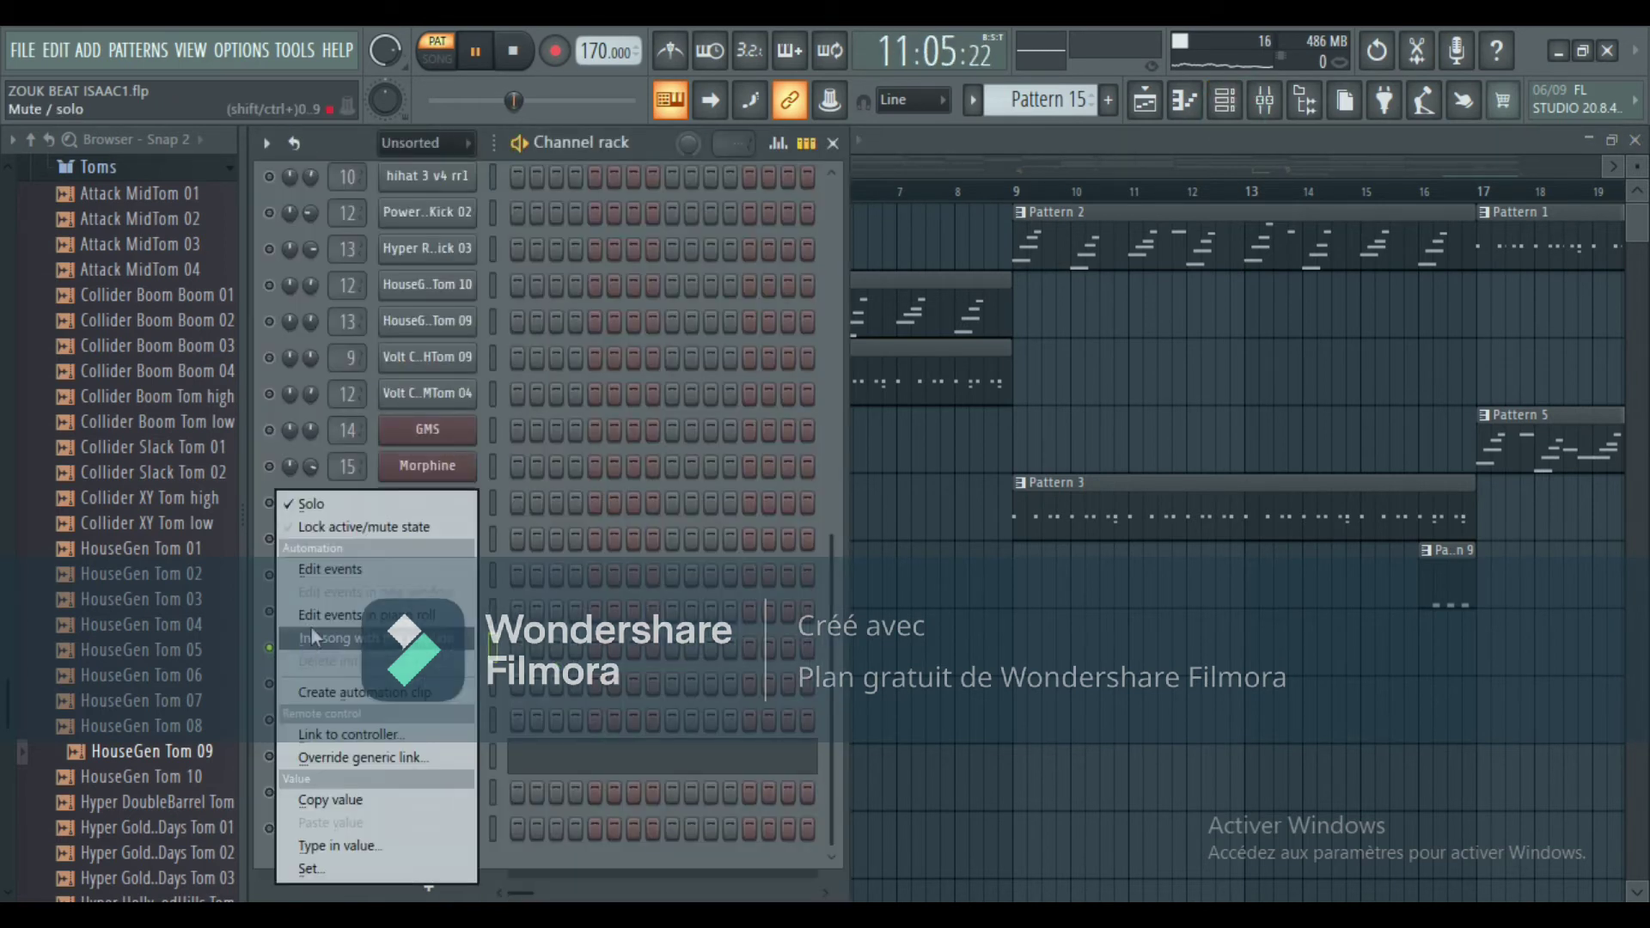
pyautogui.click(337, 488)
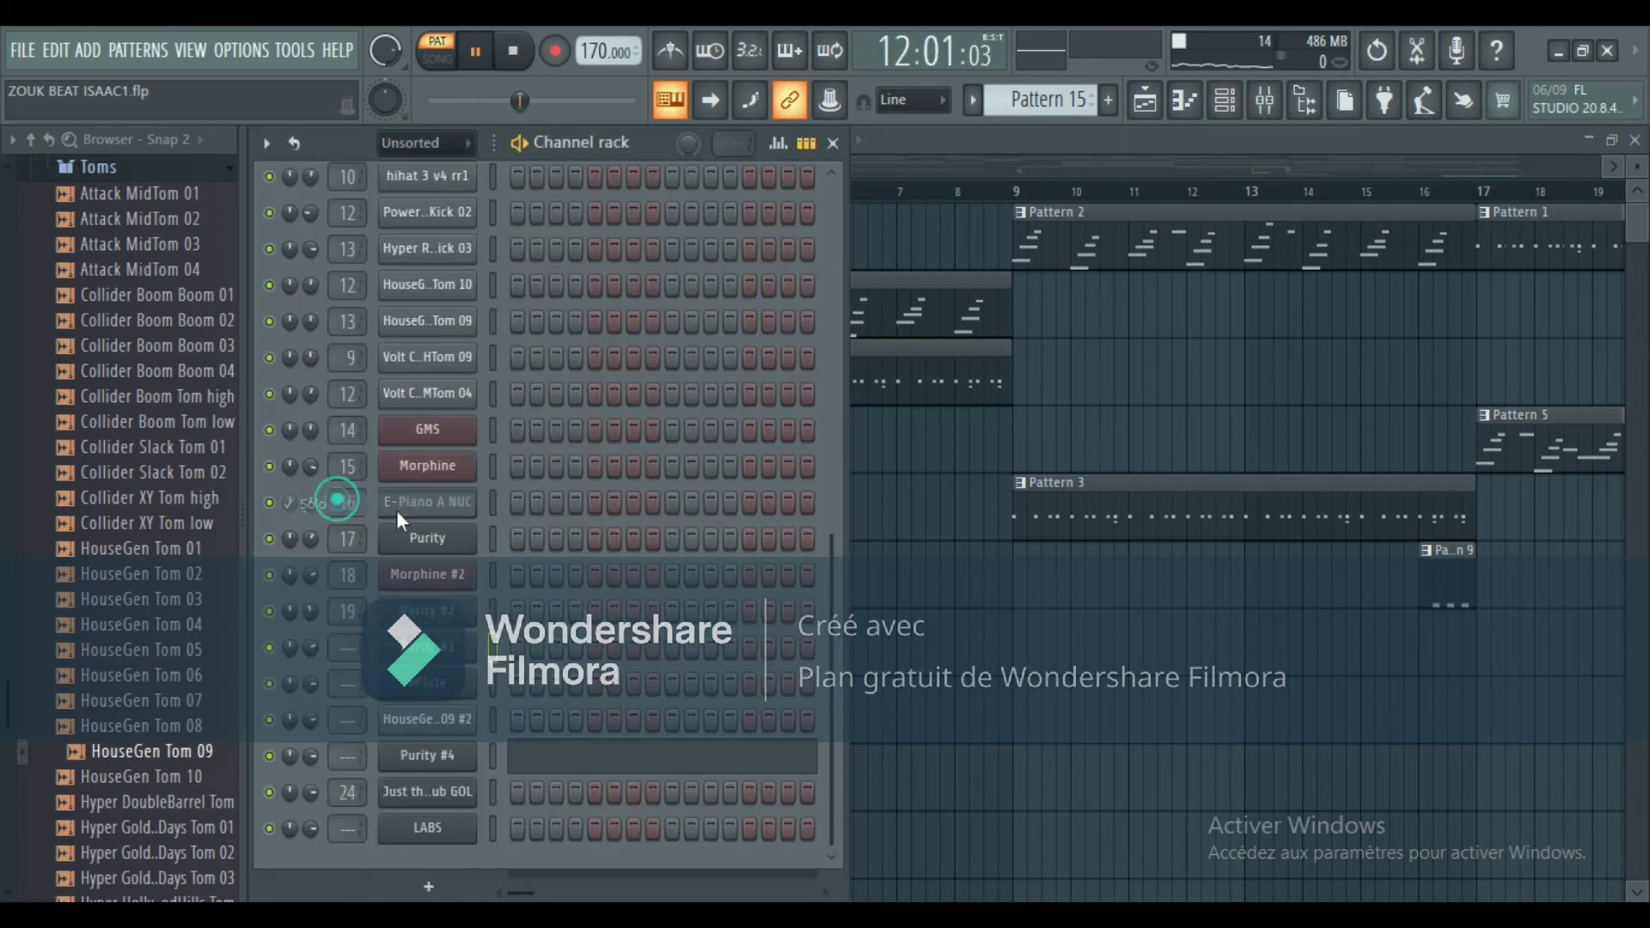
# Open the Purity #4 notes of Pattern 15 in the piano roll and examine them from bar 9 onwards.
pyautogui.click(560, 756)
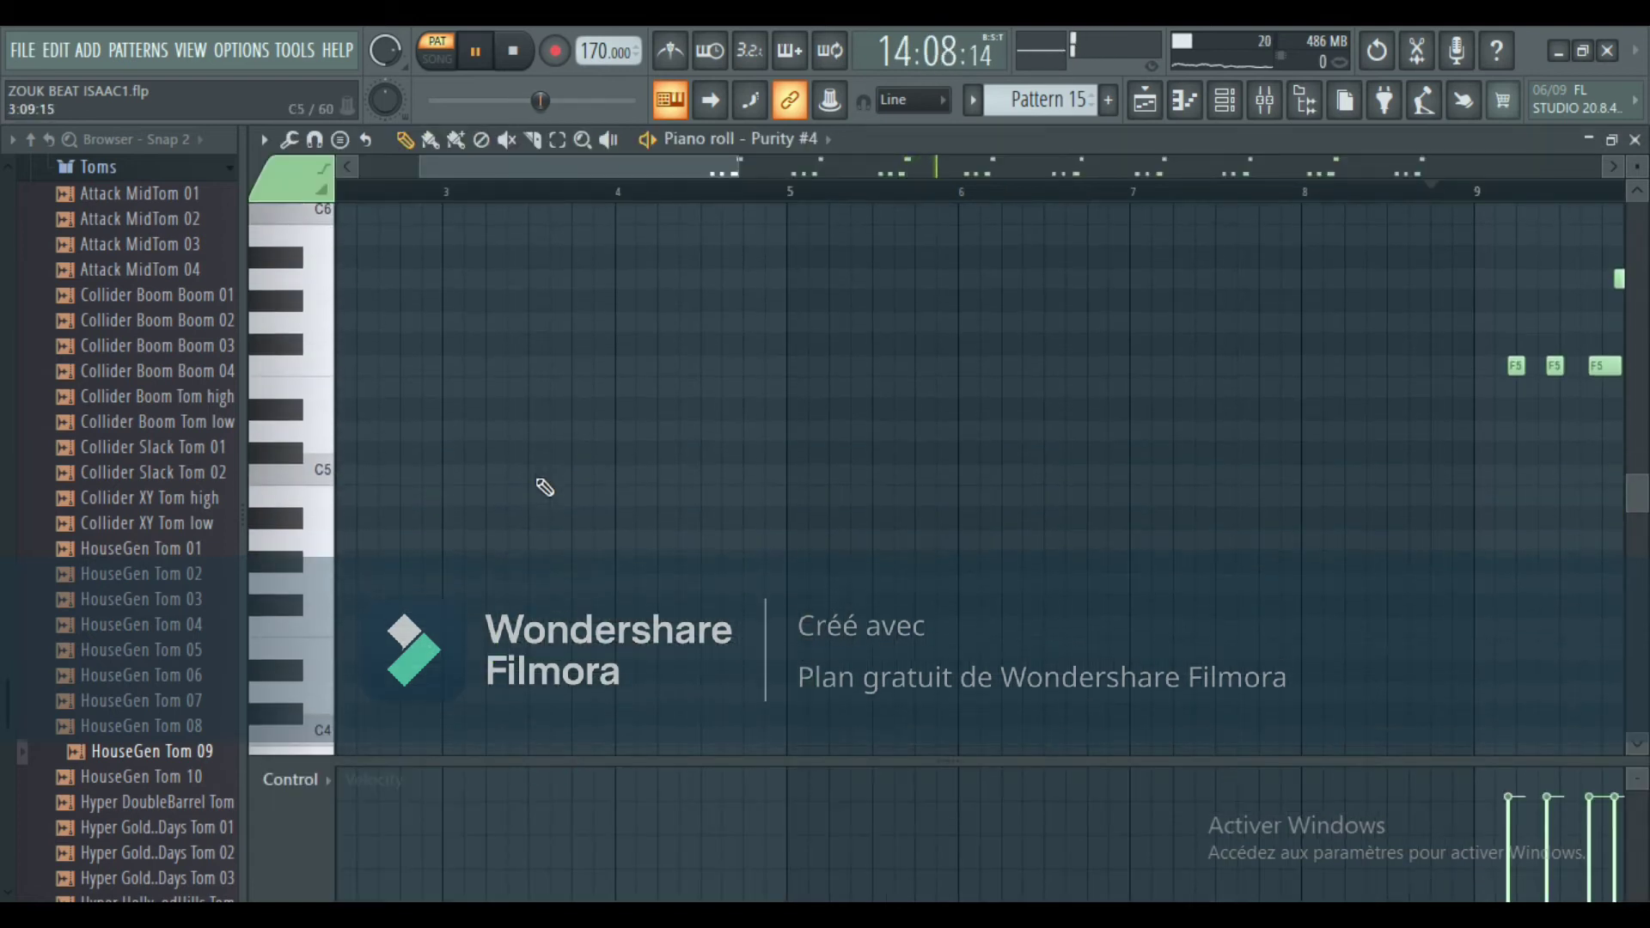
pyautogui.scroll(-3, 545, 490)
pyautogui.moveTo(733, 170); pyautogui.dragTo(916, 167)
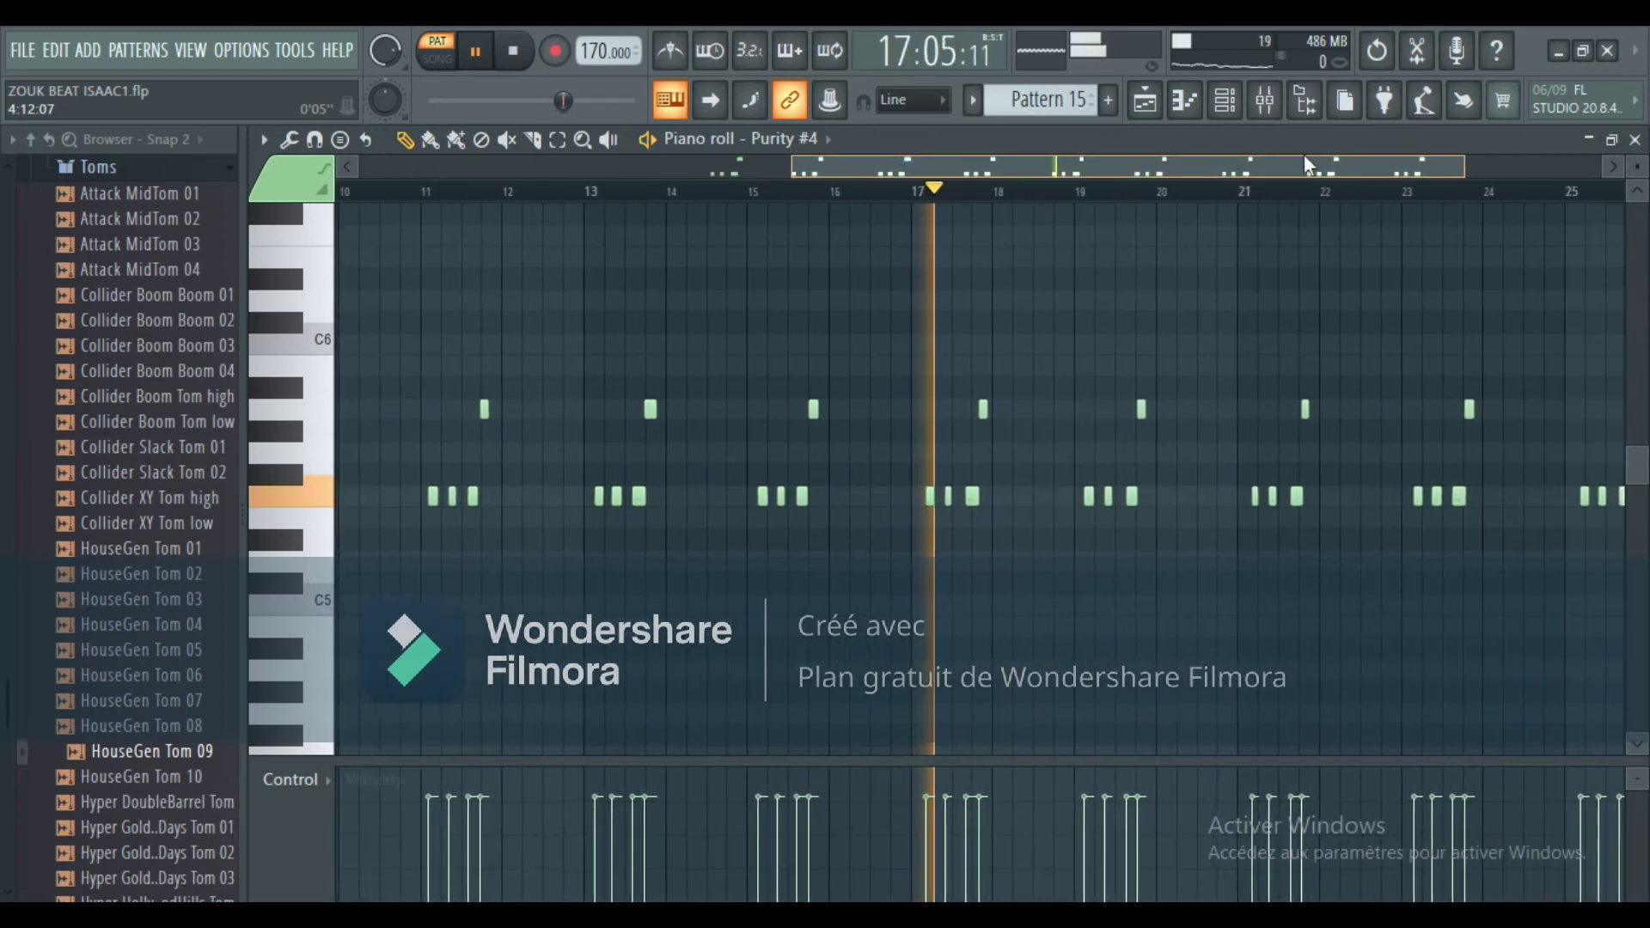
# Select Pattern 18 in the playlist and open its GMS channel in the piano roll.
pyautogui.click(1225, 100)
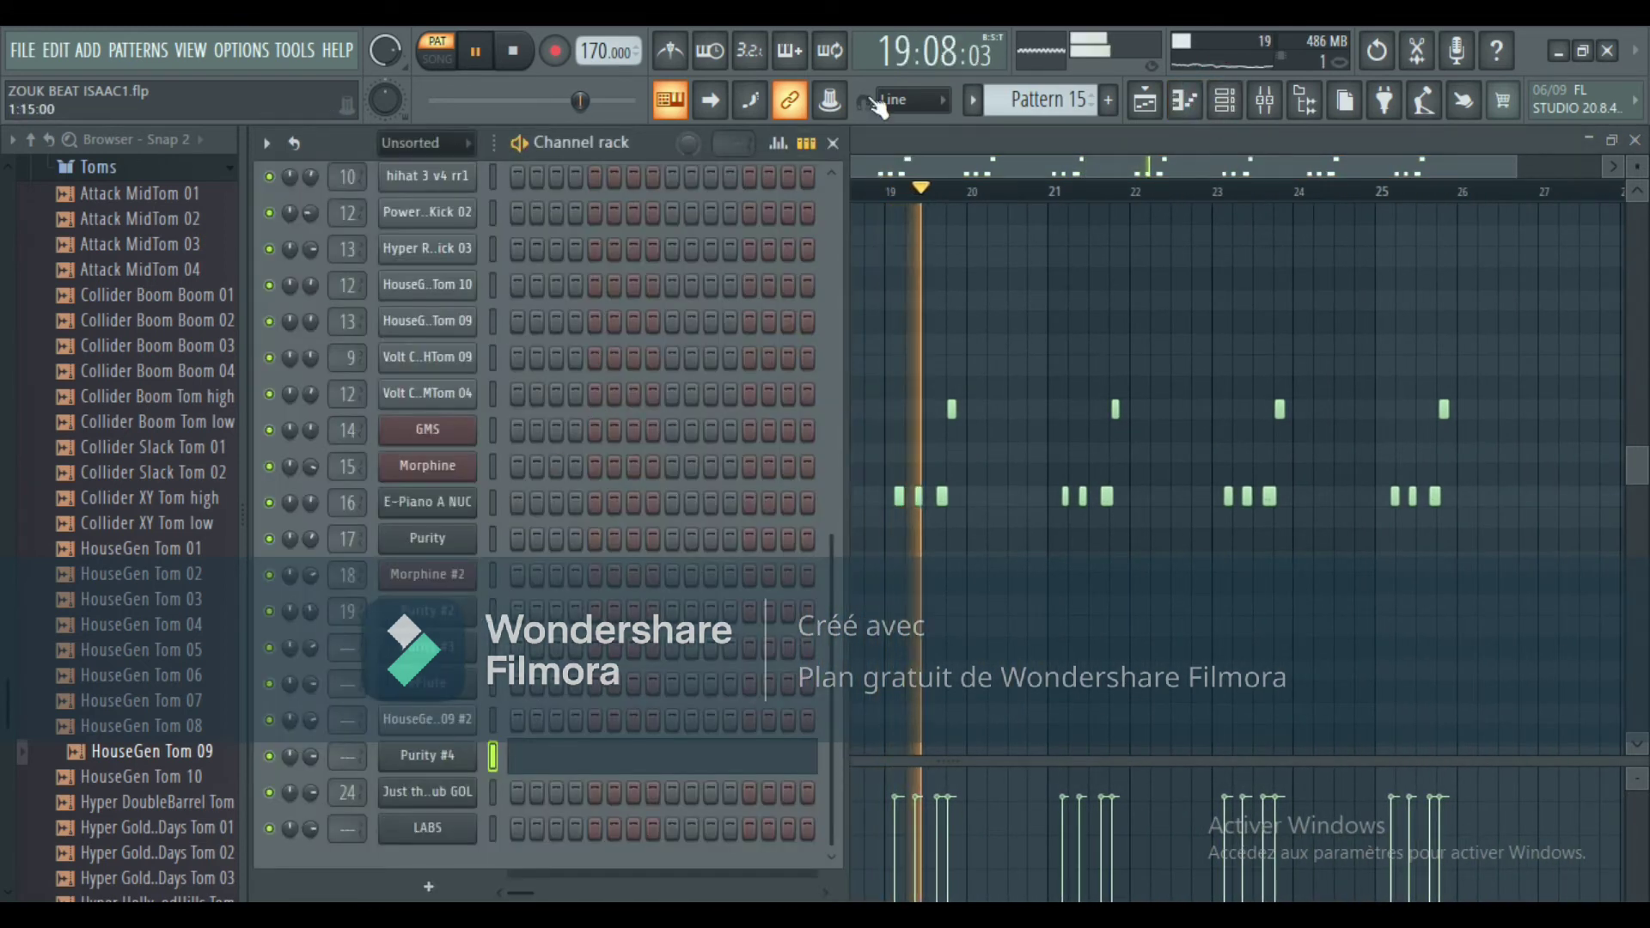
pyautogui.click(1145, 99)
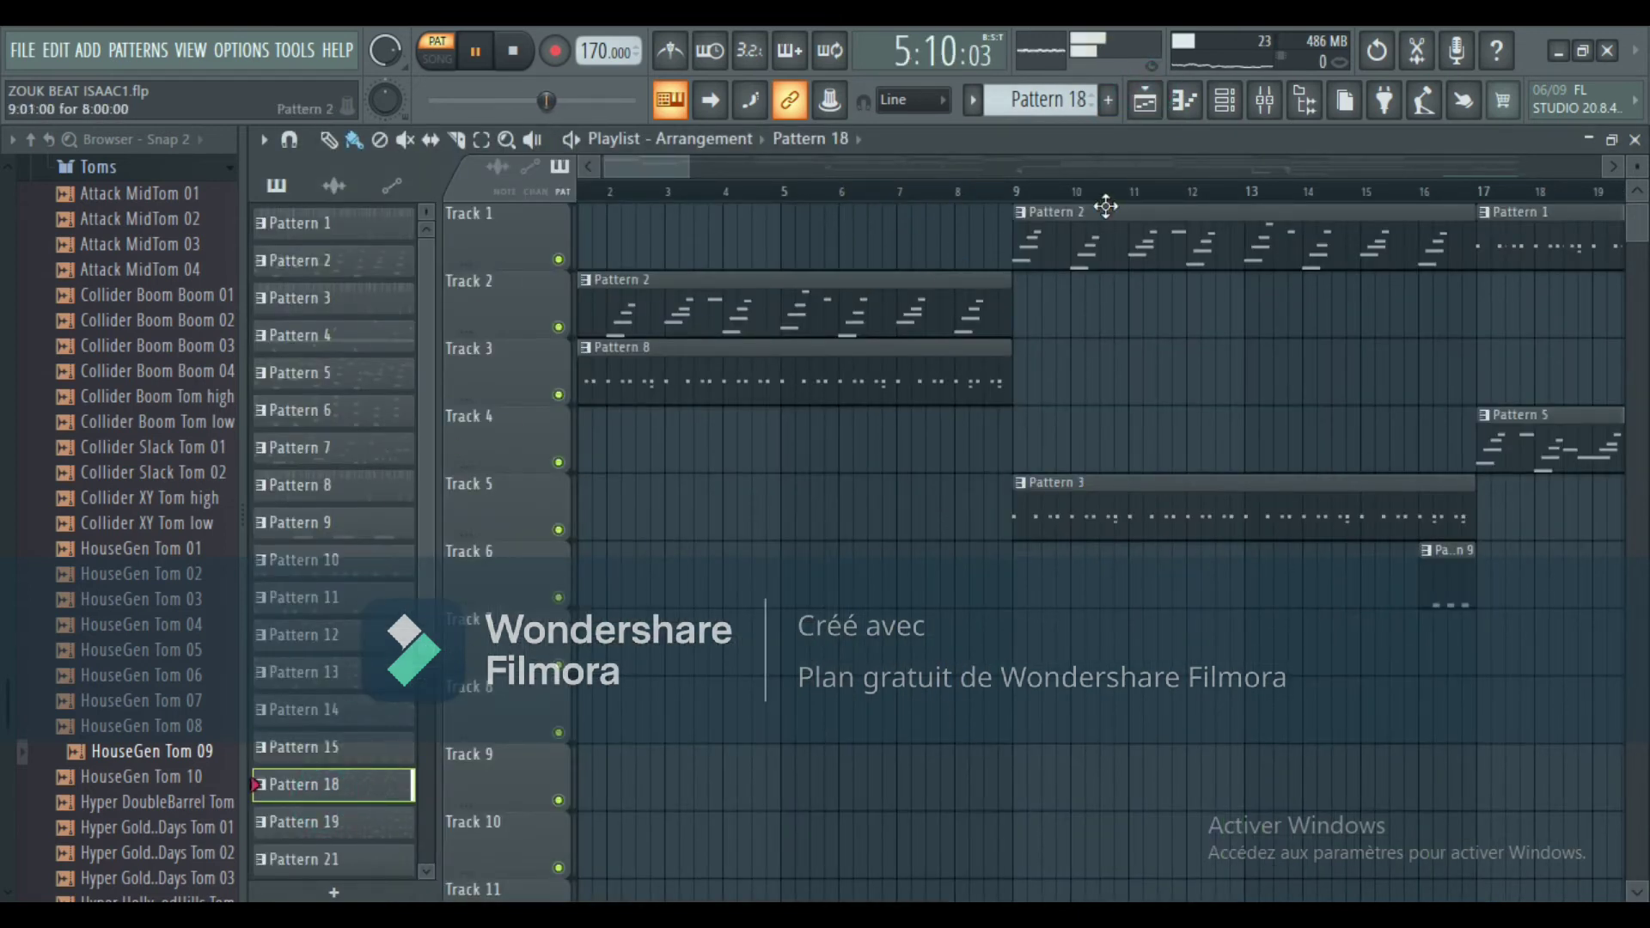
pyautogui.click(1225, 102)
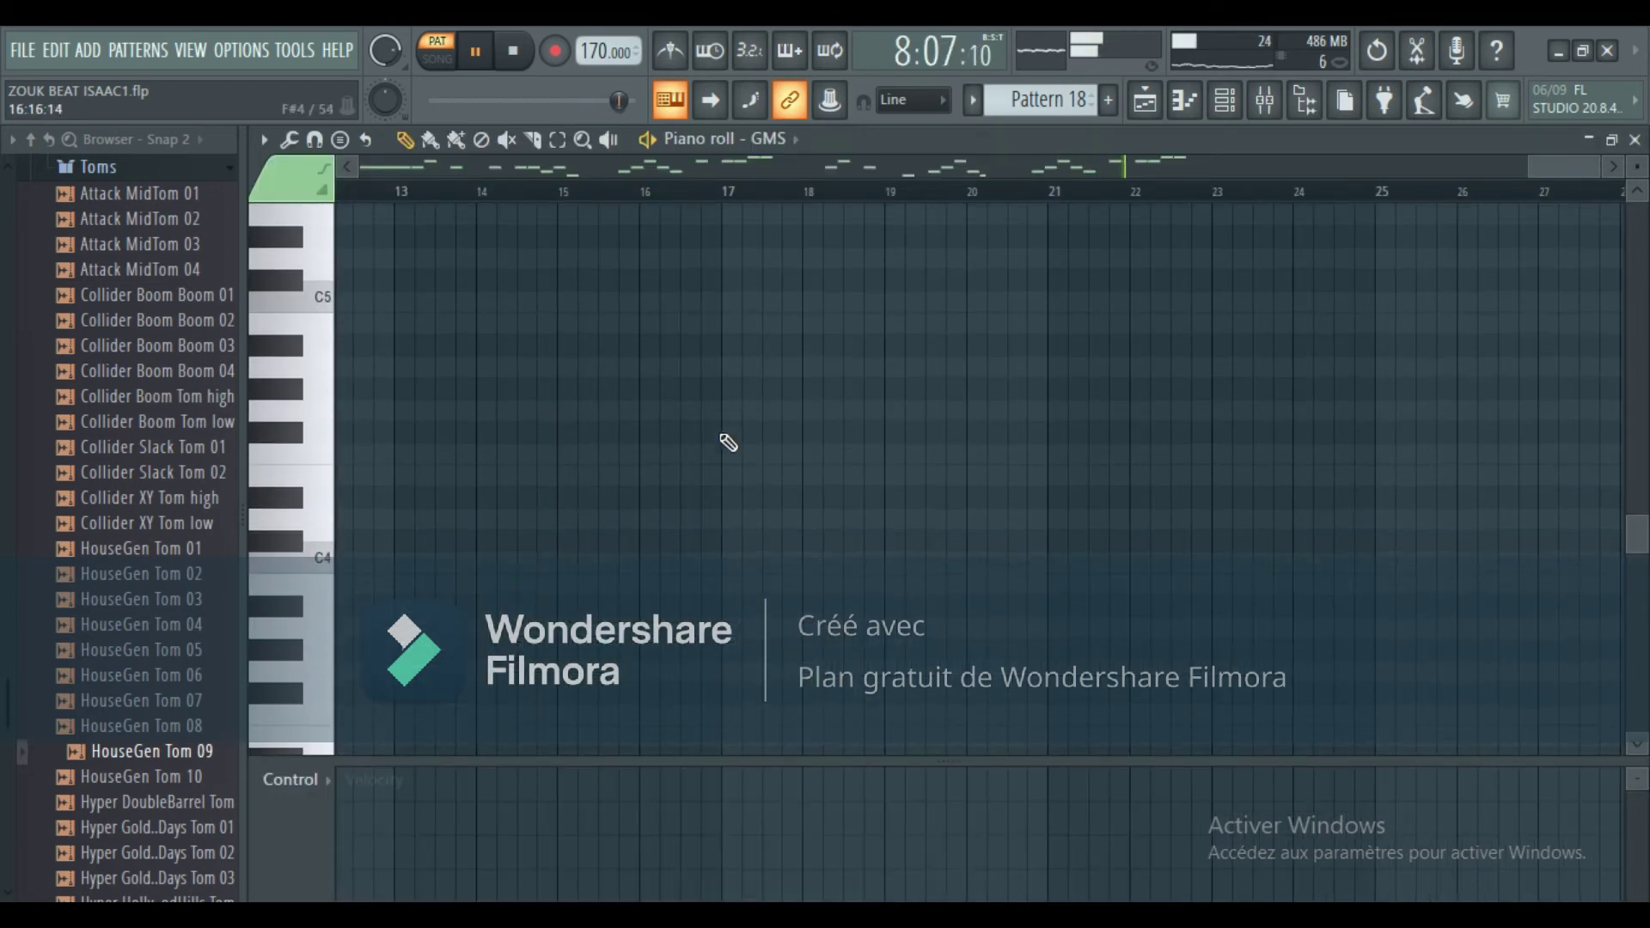
# Locate the GMS notes of Pattern 18 in the piano roll and examine bars 1 to 8 up close.
pyautogui.scroll(5, 731, 438)
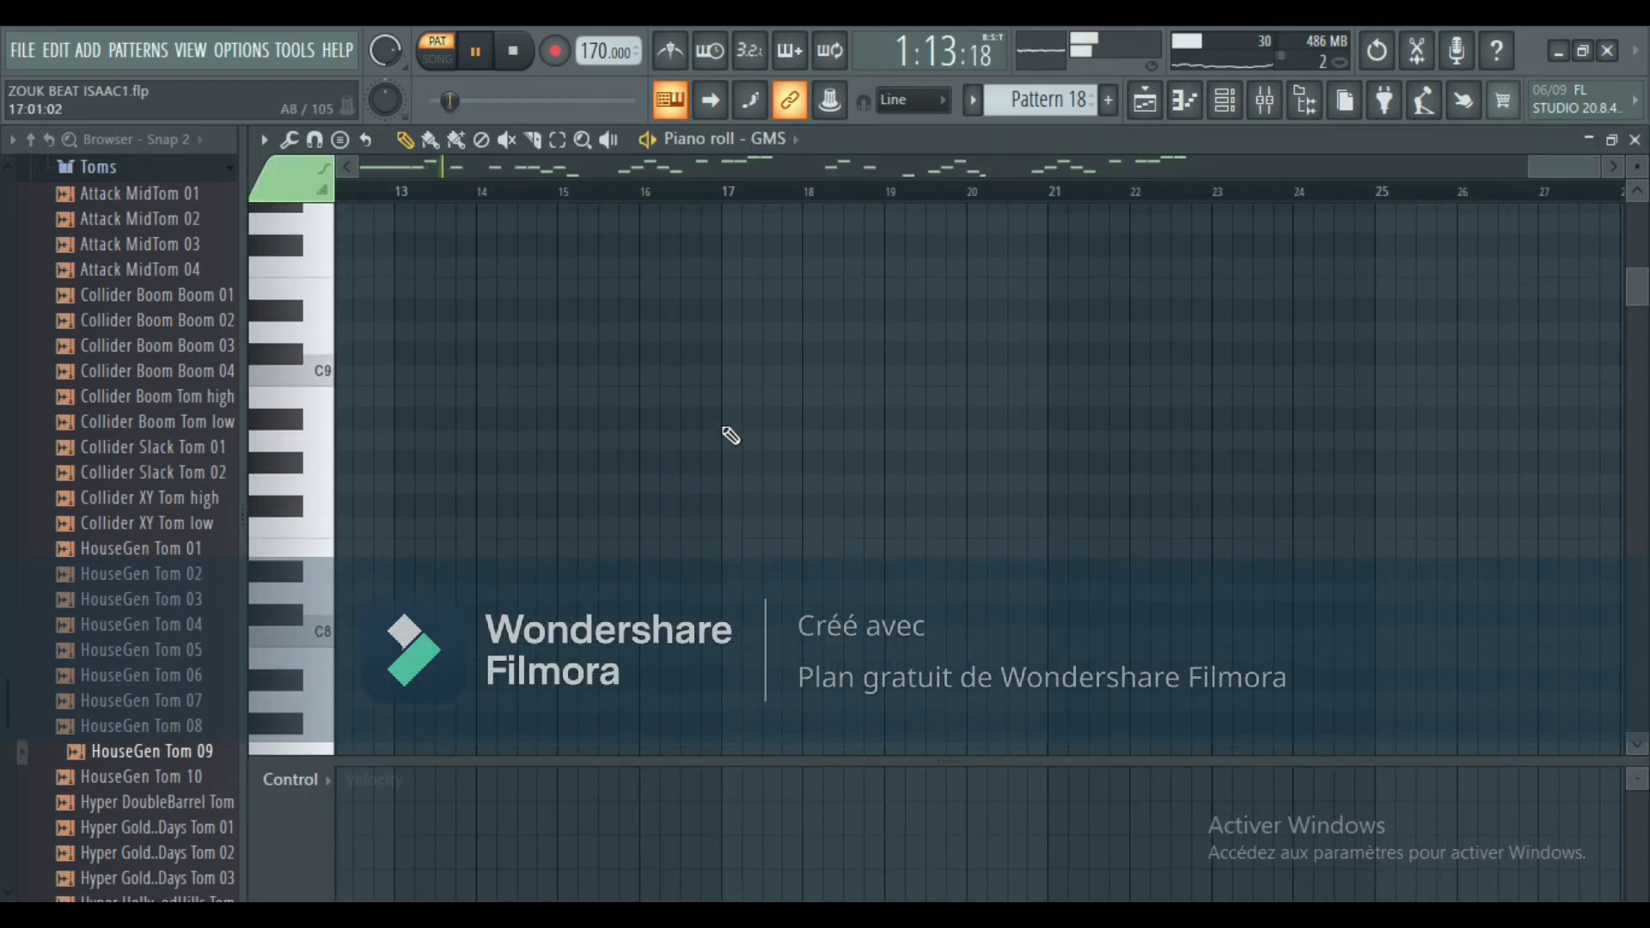
pyautogui.scroll(-9, 731, 434)
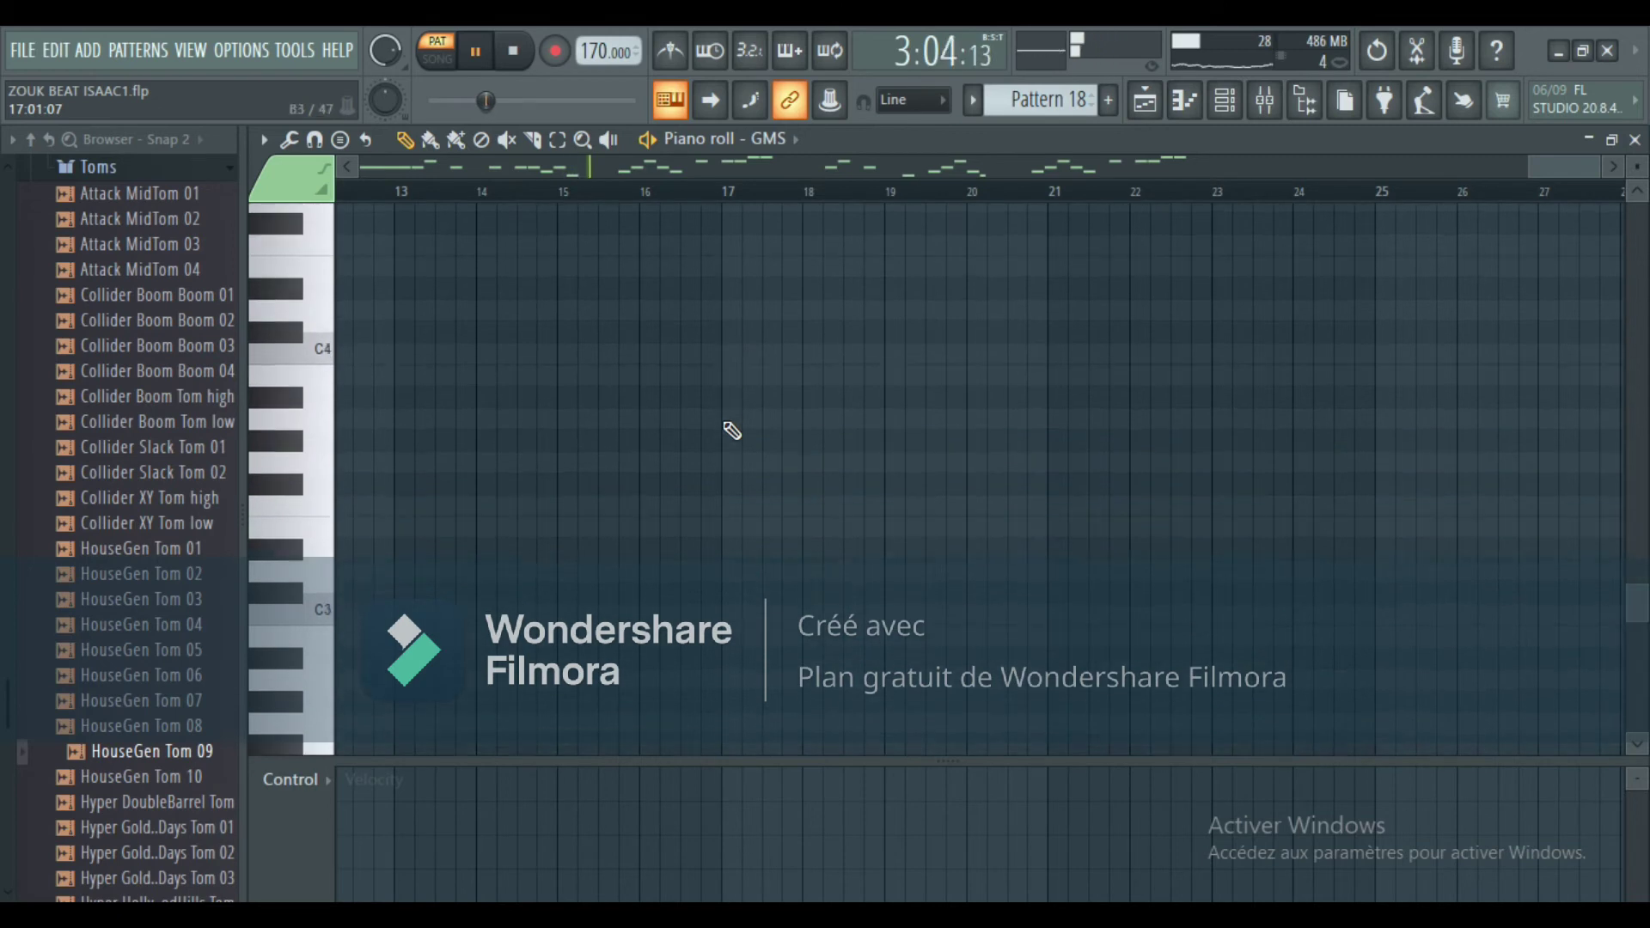
pyautogui.scroll(20, 731, 429)
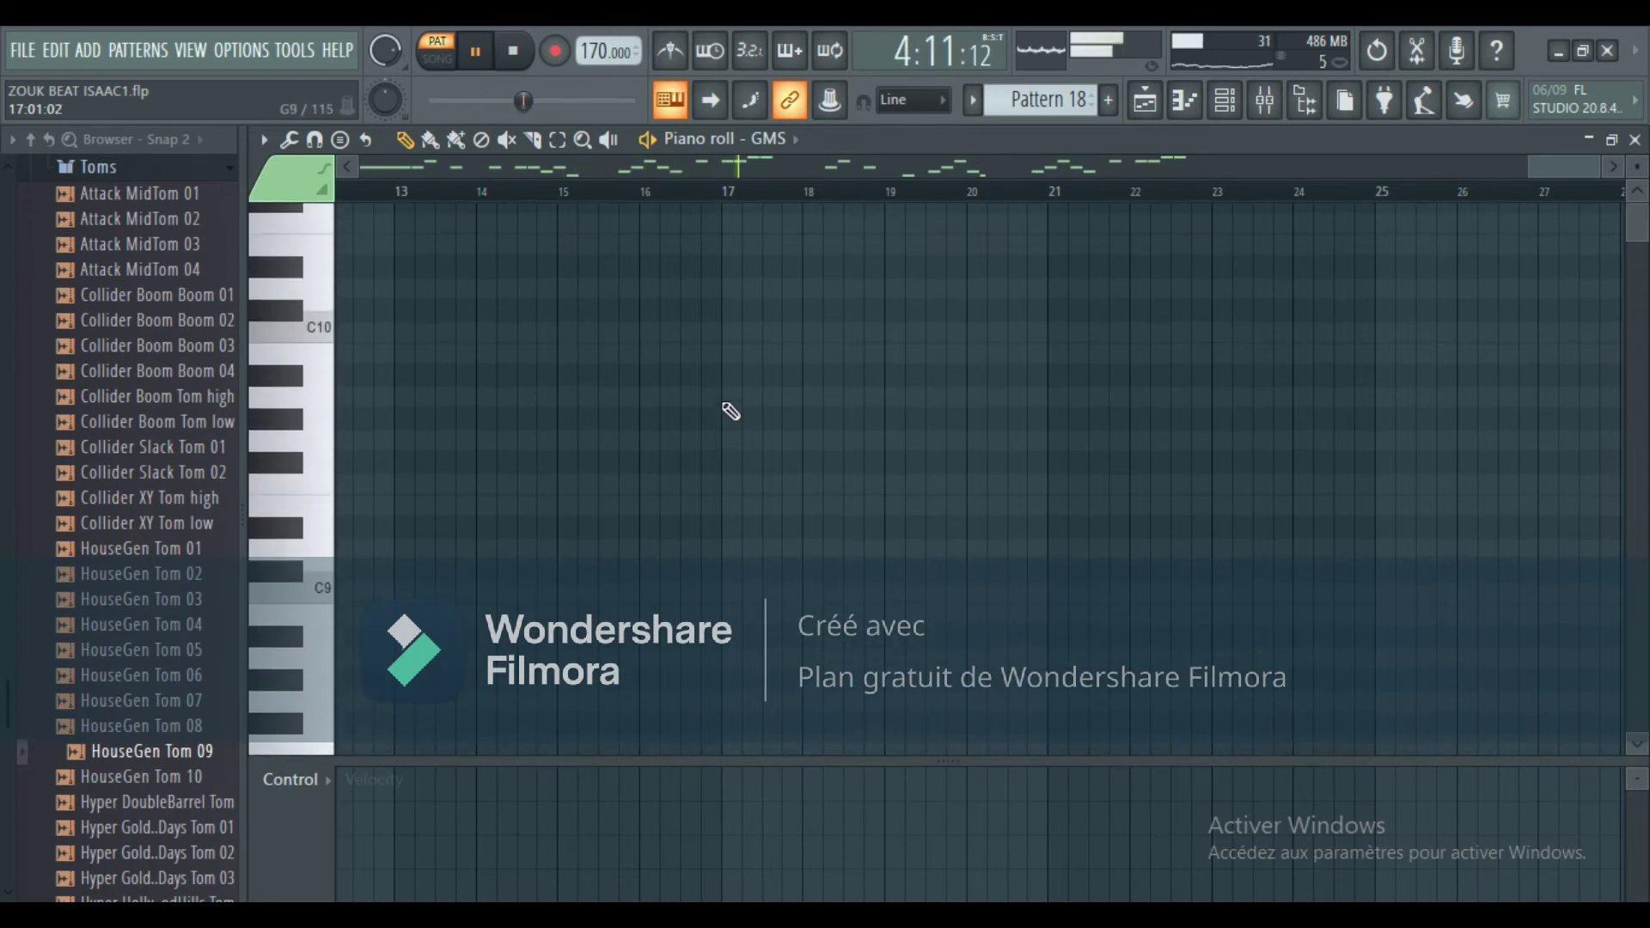
pyautogui.scroll(-12, 731, 406)
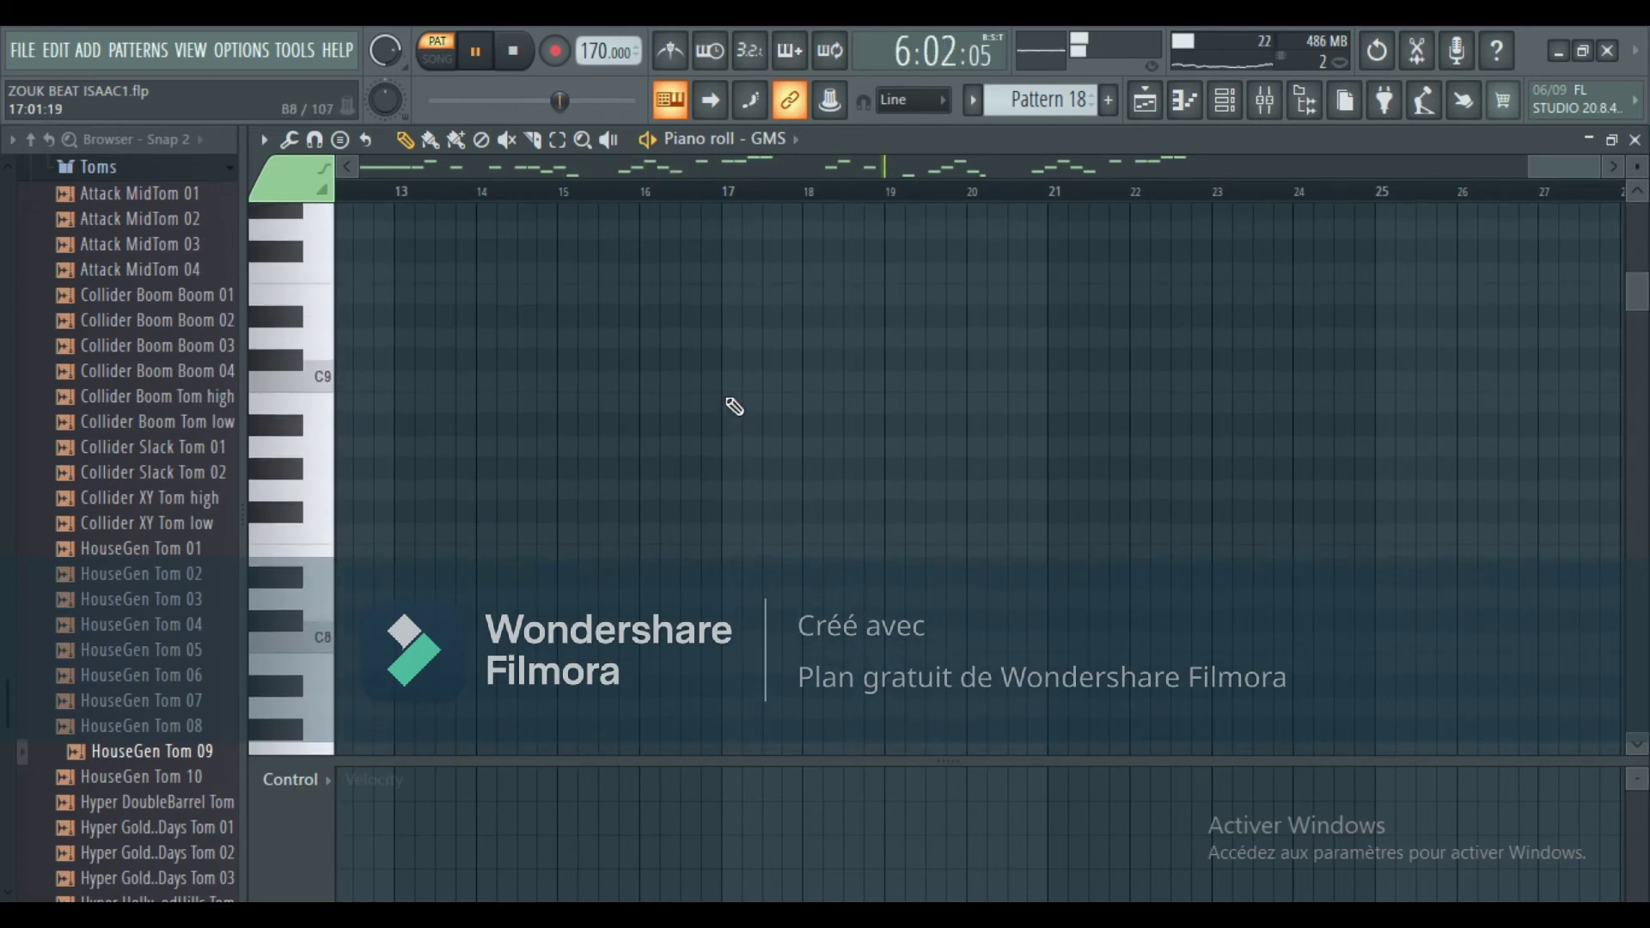
pyautogui.click(1223, 102)
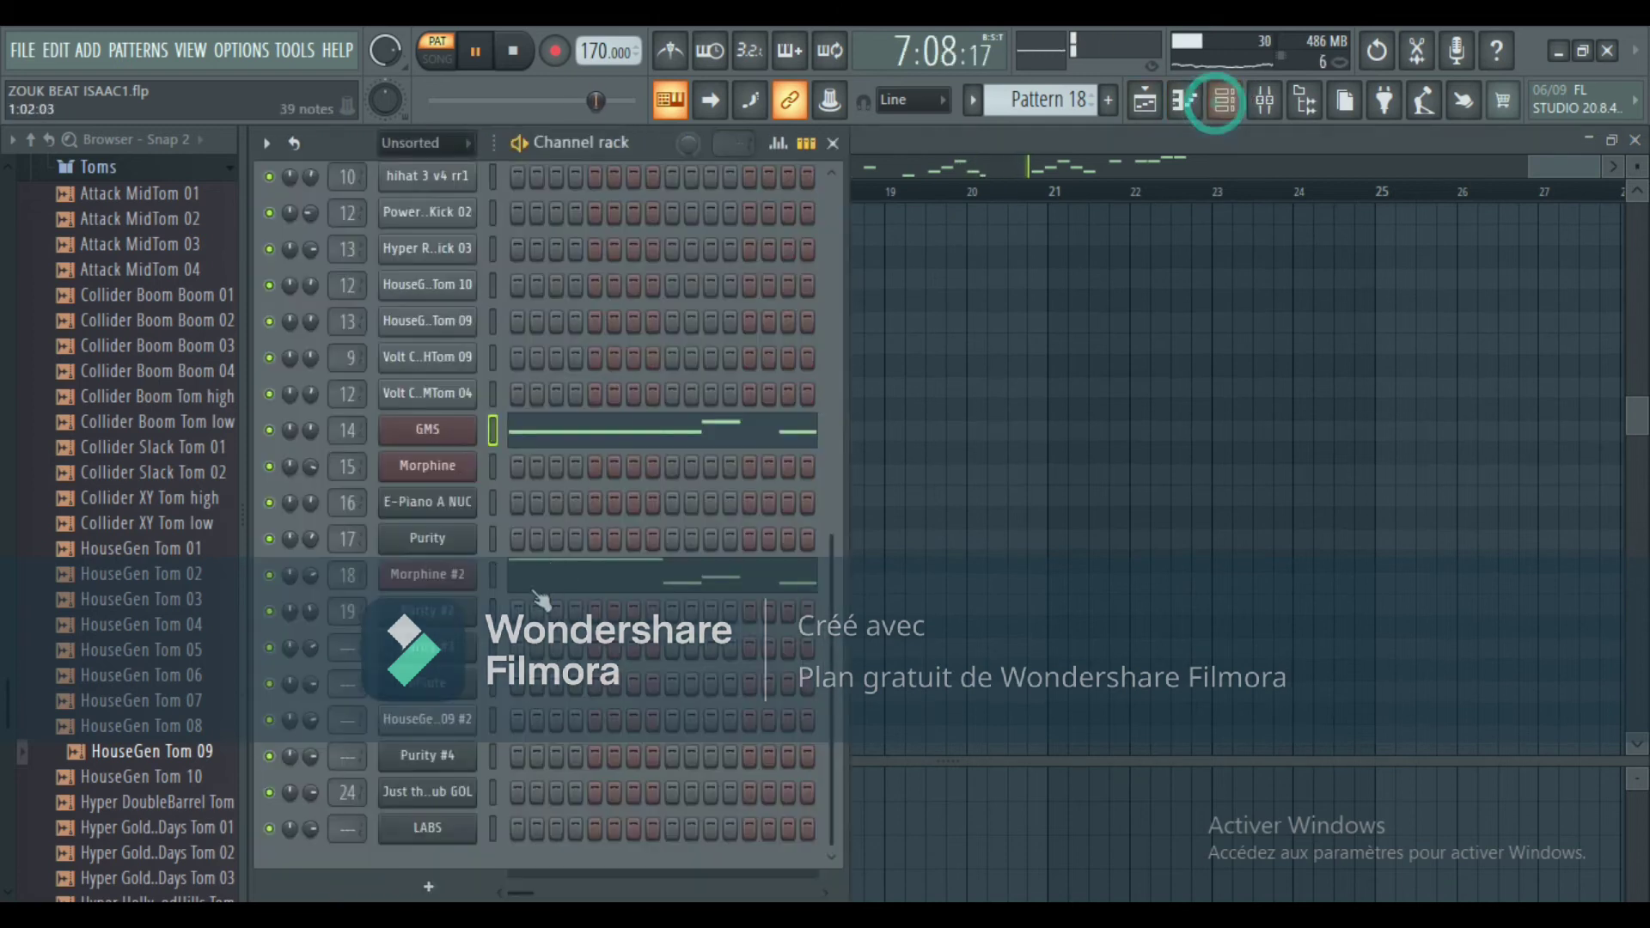
pyautogui.click(617, 438)
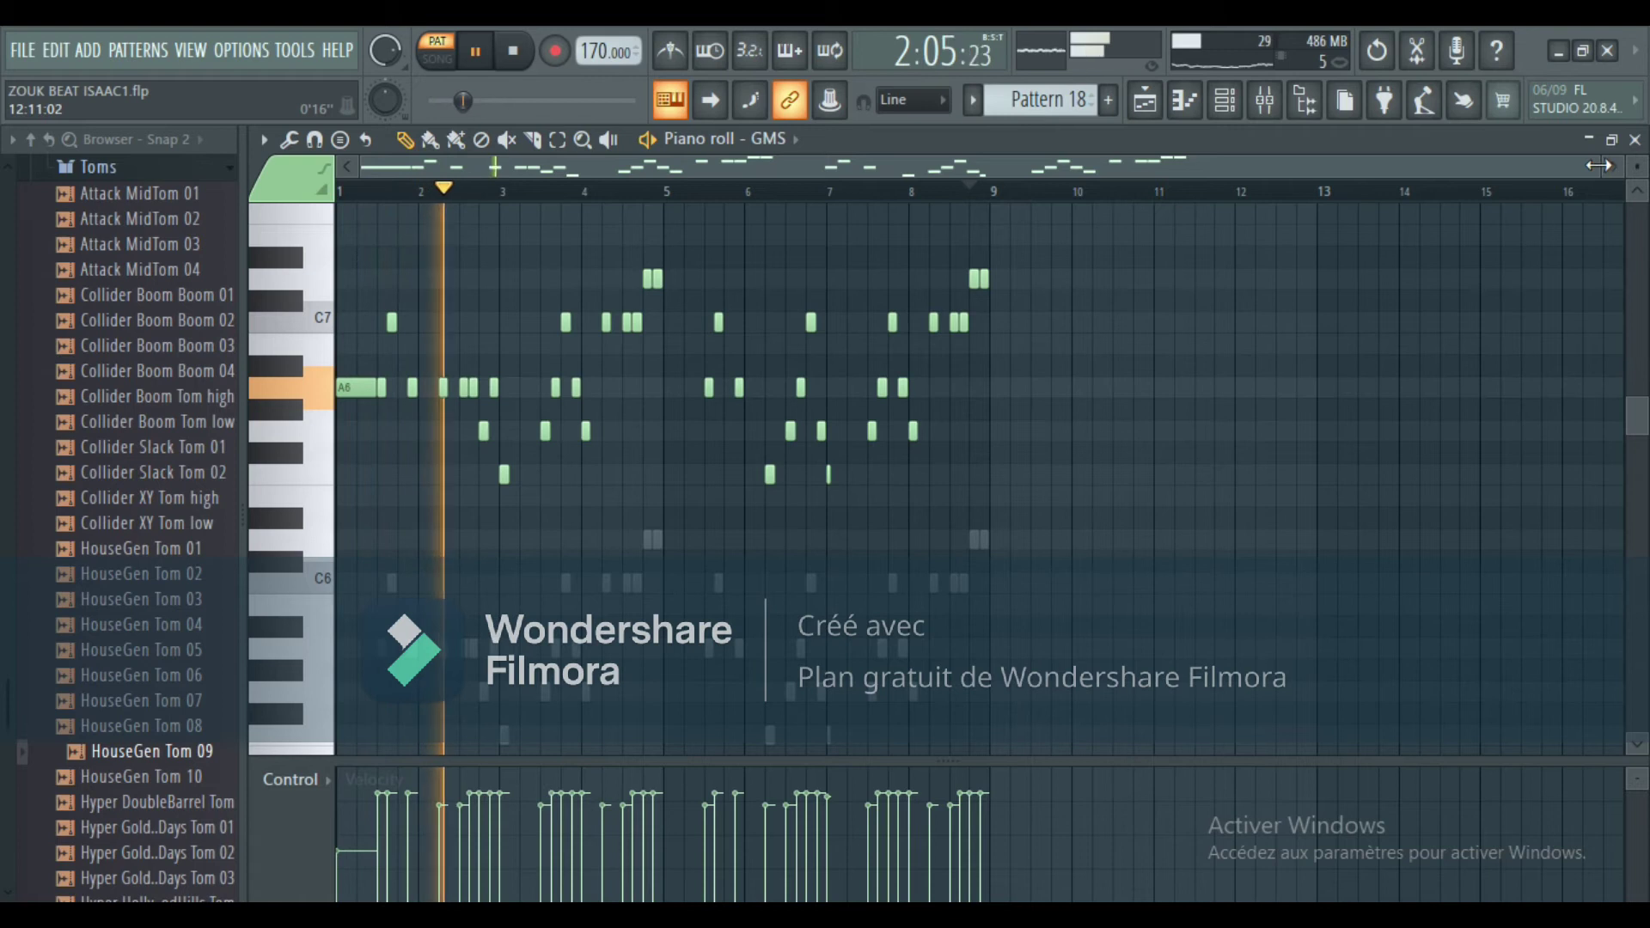
pyautogui.scroll(3, 1522, 163)
pyautogui.moveTo(1254, 166); pyautogui.dragTo(1247, 166)
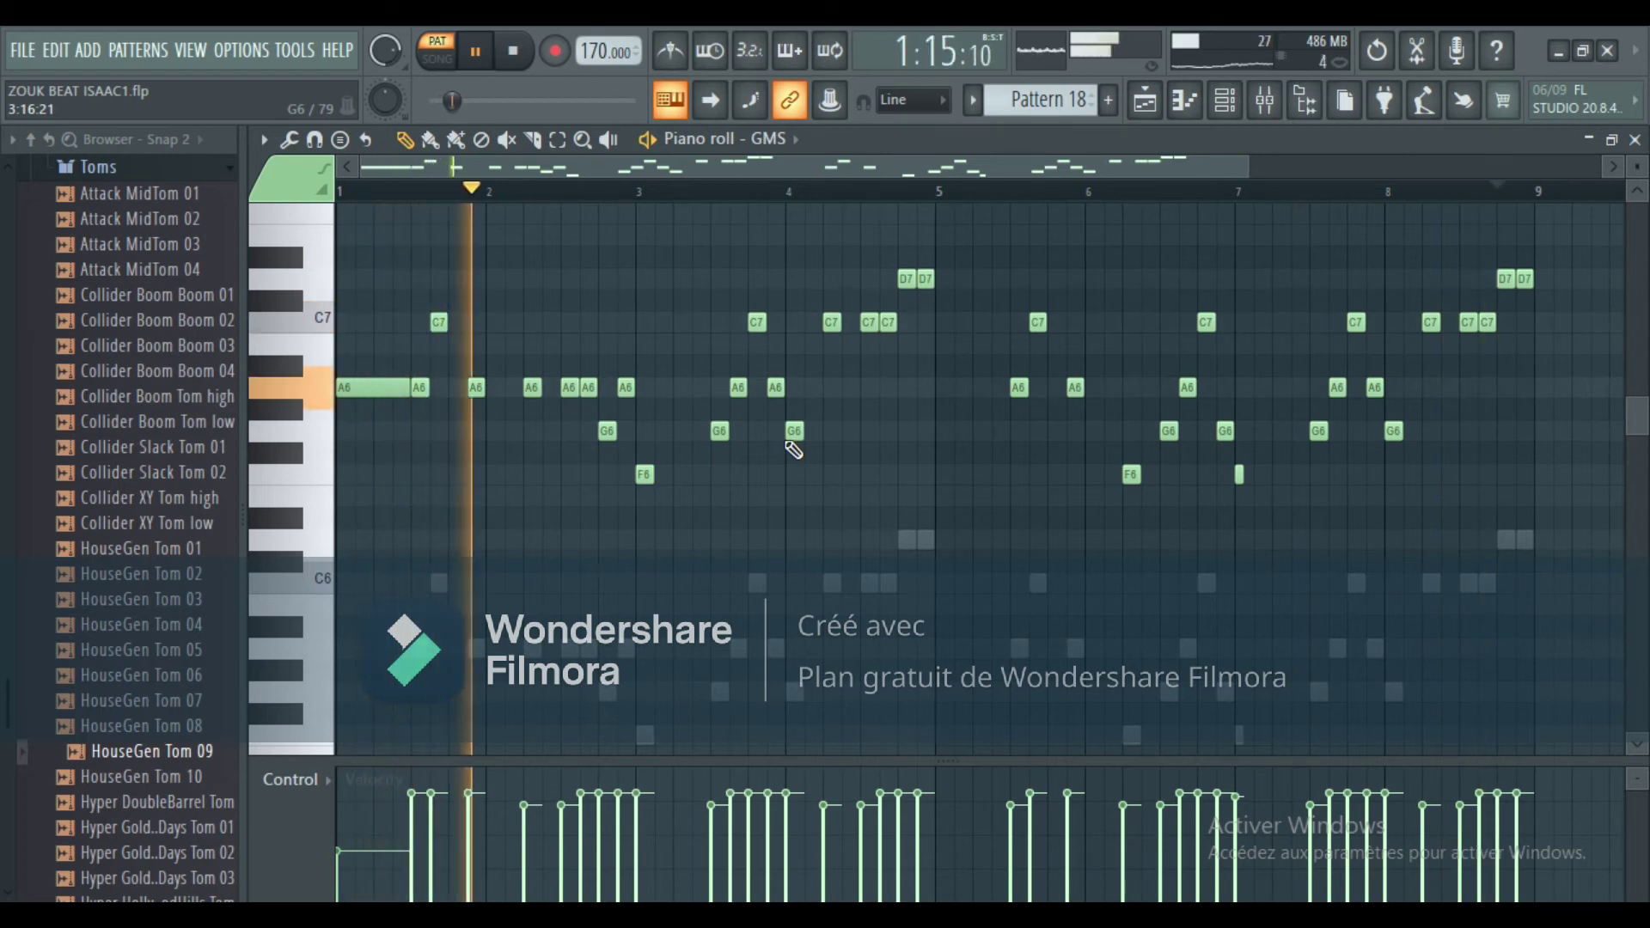
# Solo the Morphine #2 channel of Pattern 18 and examine its notes in bars 1 to 8 in the piano roll.
pyautogui.click(1231, 97)
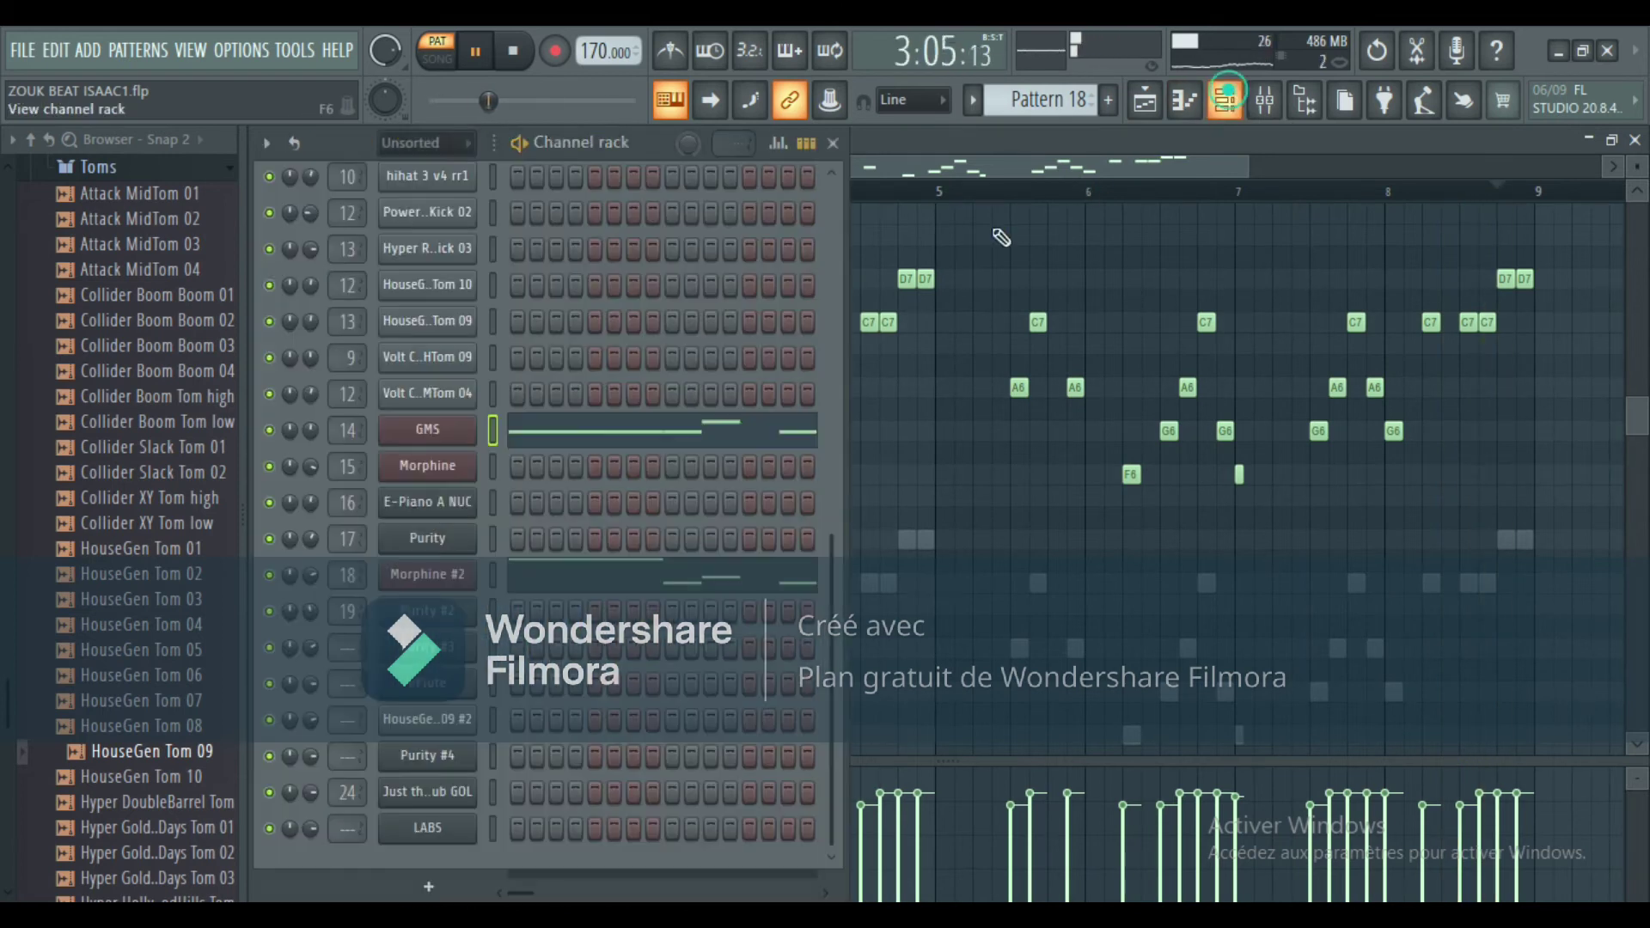
pyautogui.rightClick(280, 584)
pyautogui.click(375, 508)
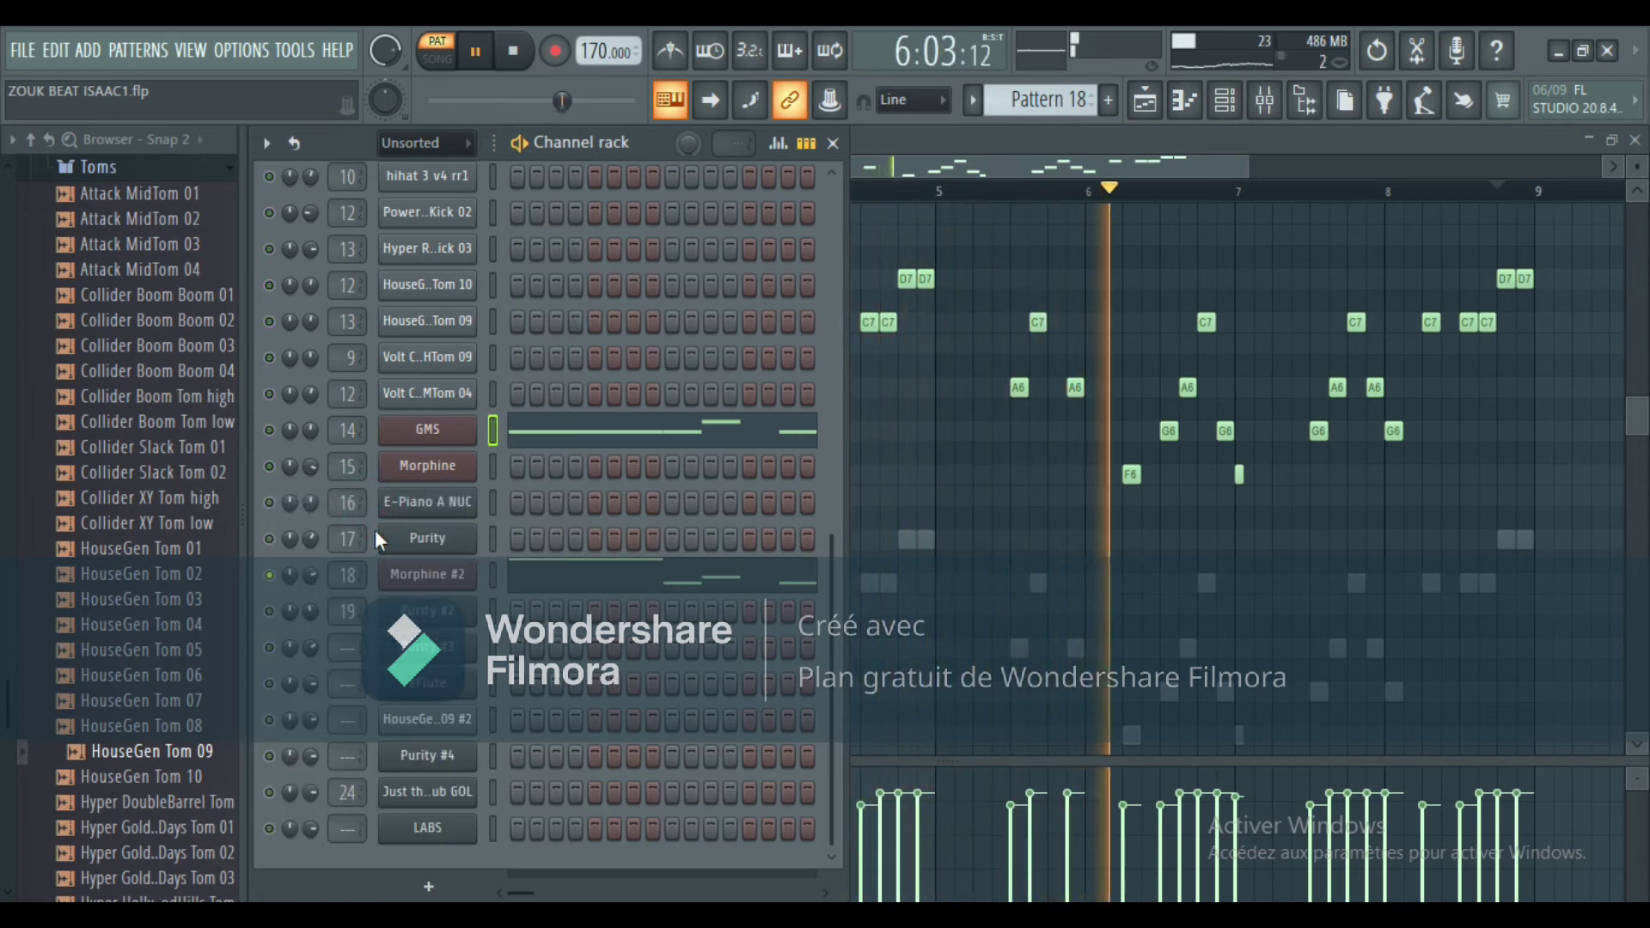
pyautogui.click(515, 576)
pyautogui.scroll(-1, 589, 456)
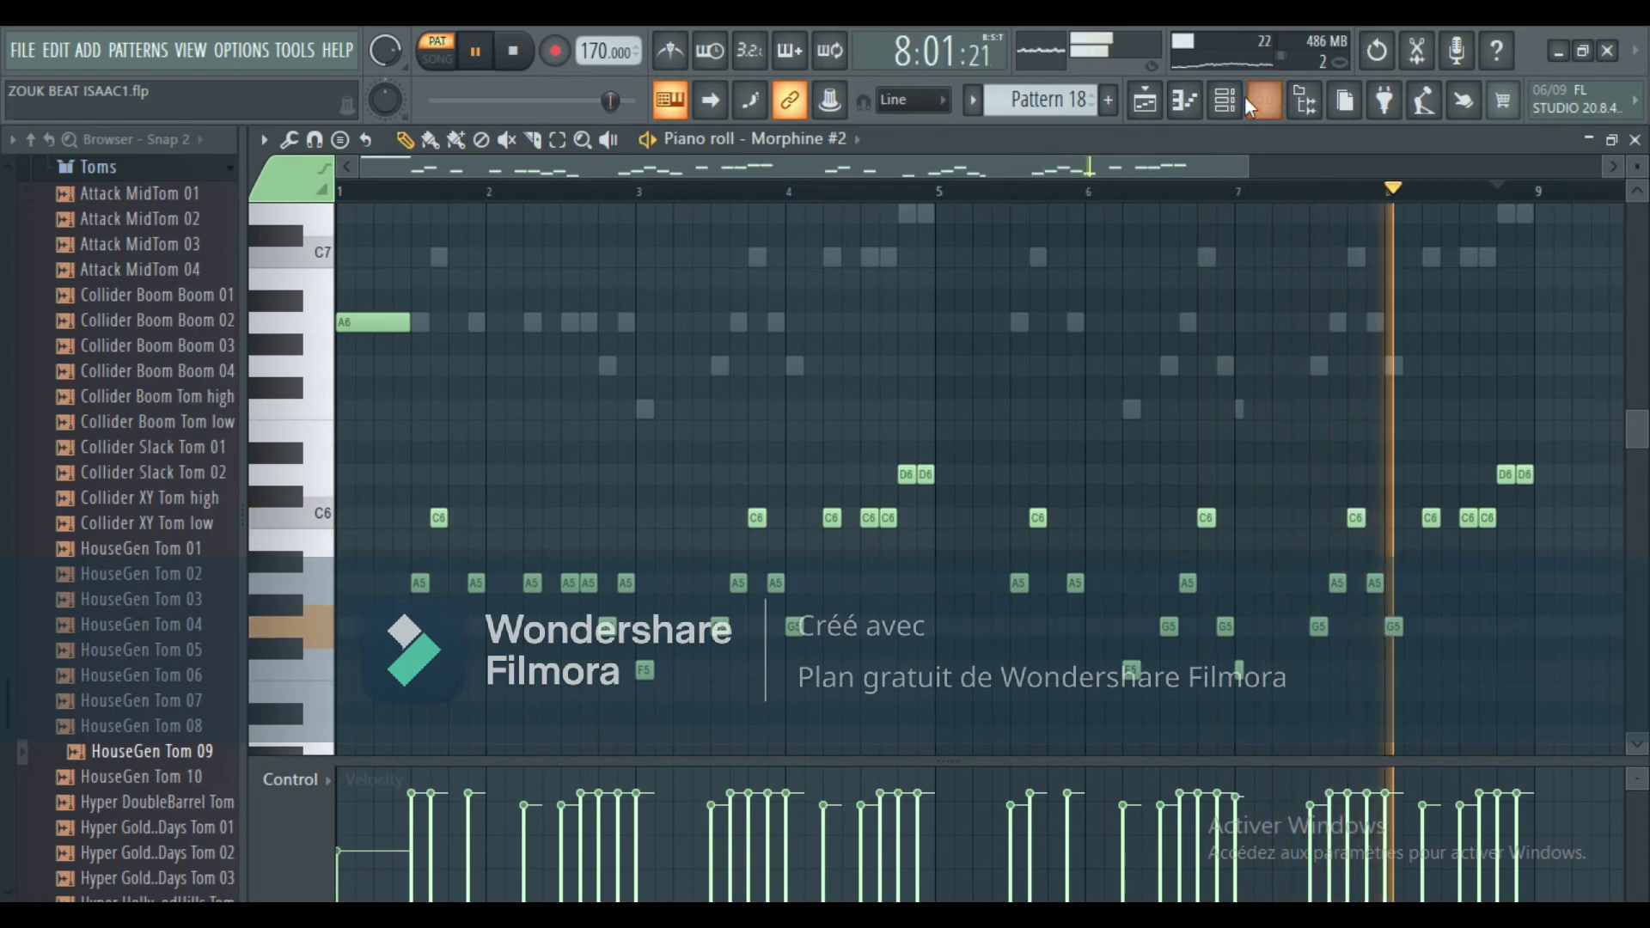
# Solo the GMS channel of Pattern 18 and play its notes in the piano roll.
pyautogui.press('F6')
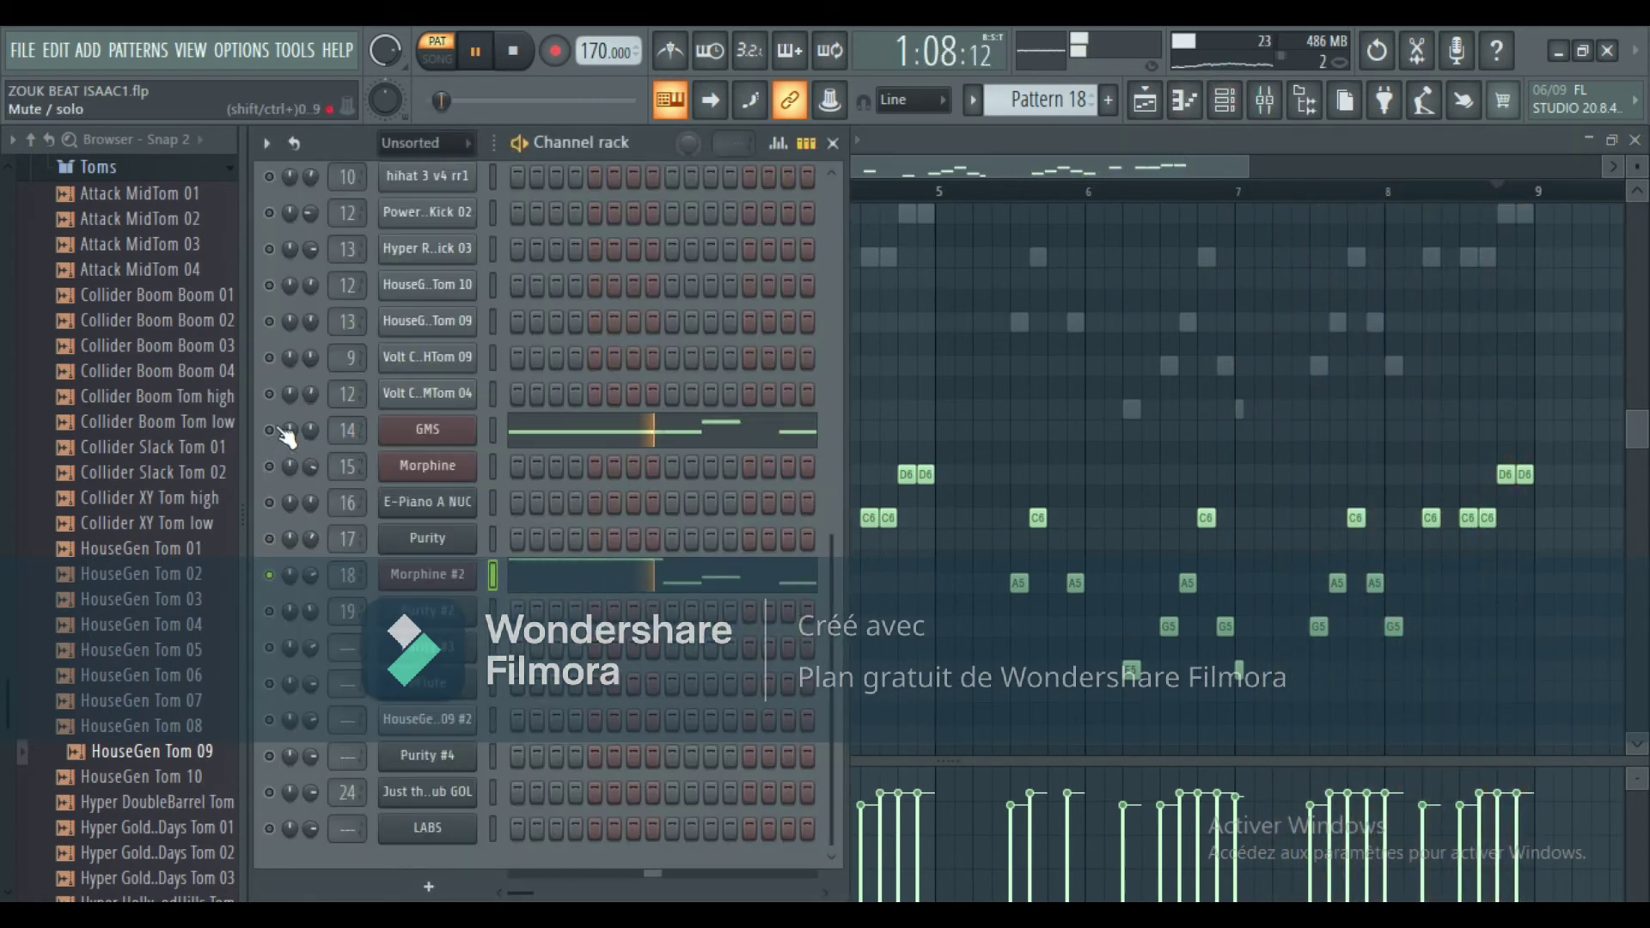
pyautogui.rightClick(277, 429)
pyautogui.click(300, 431)
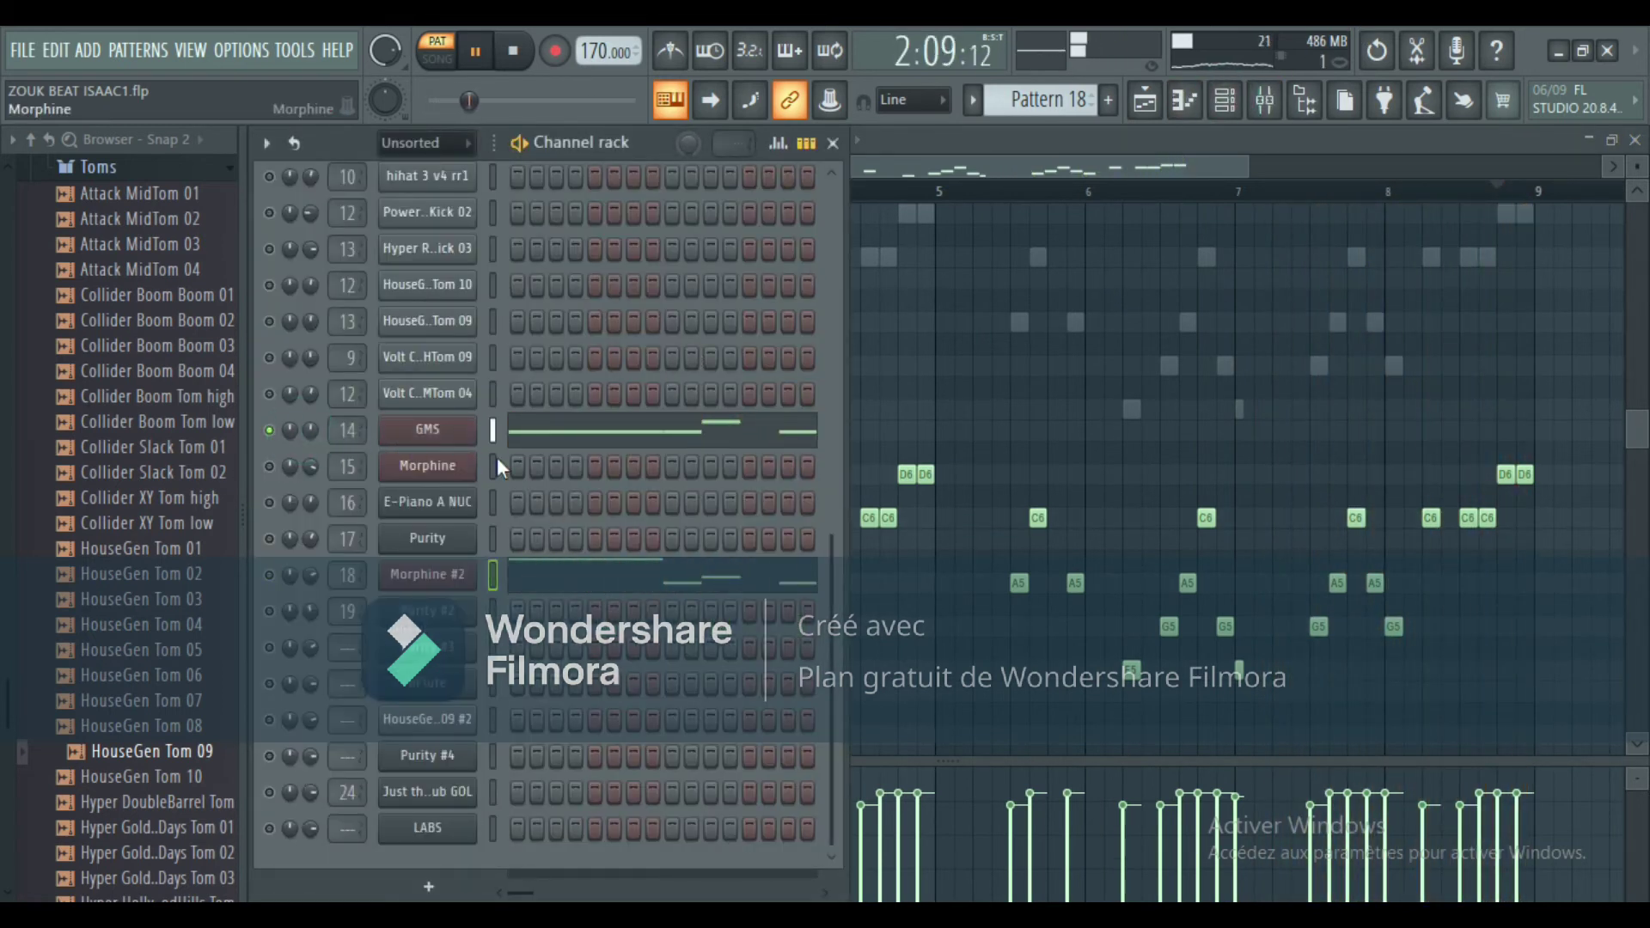
pyautogui.click(609, 440)
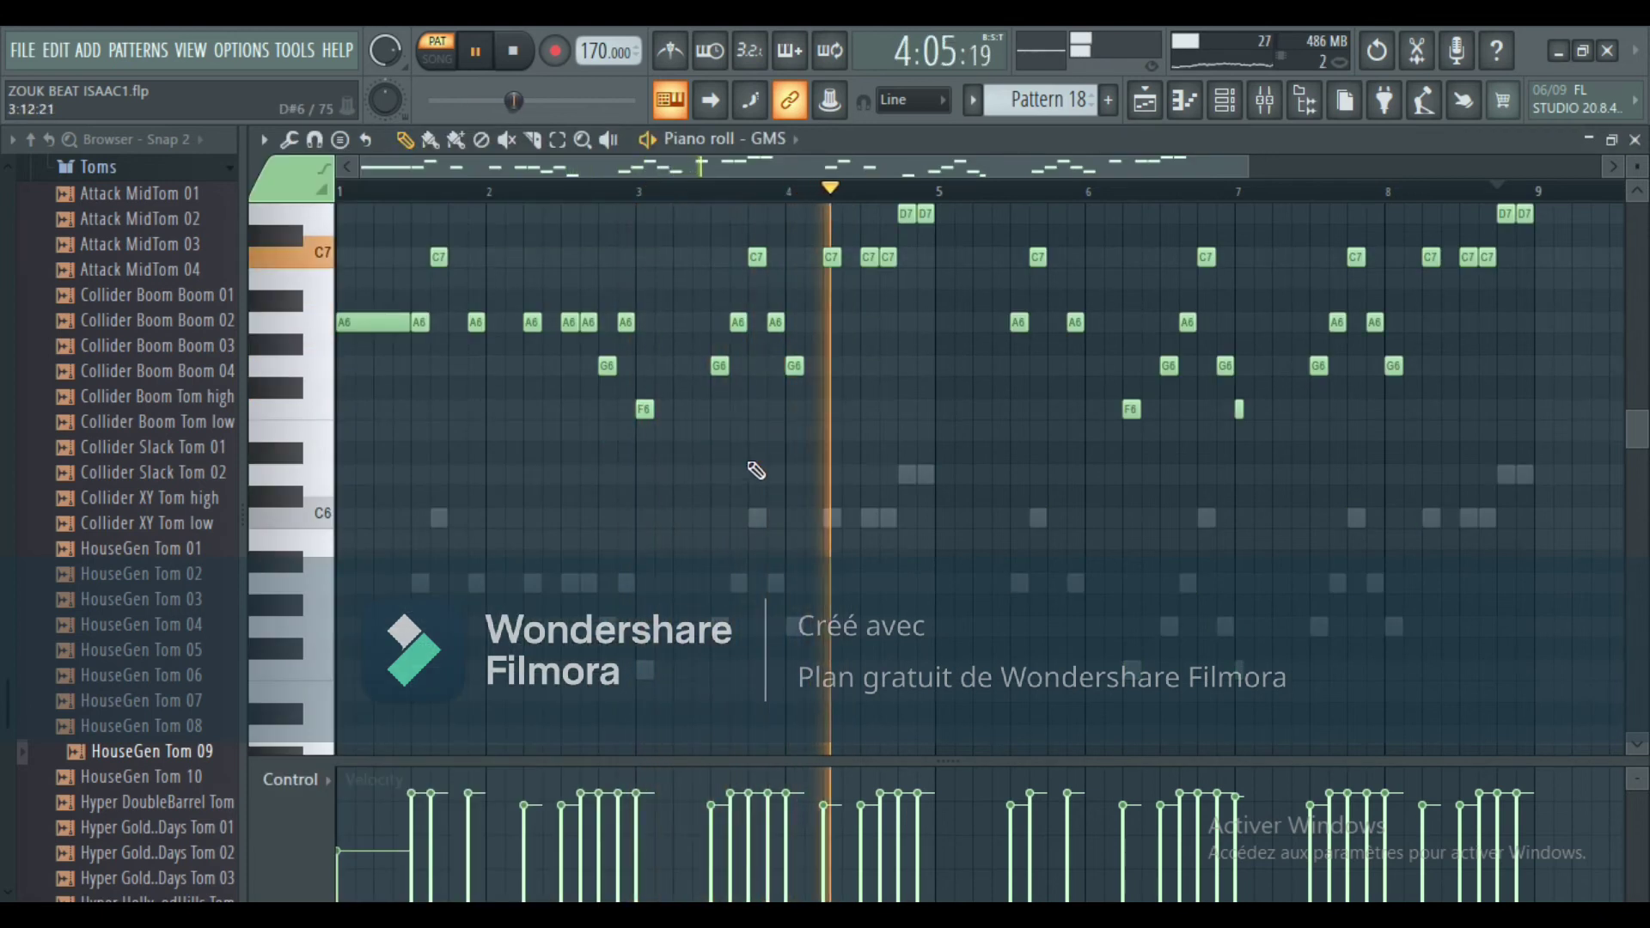
# Open the GMS and Morphine #2 instruments from the channel rack and view the Morphine #2 presets library.
pyautogui.scroll(3, 756, 468)
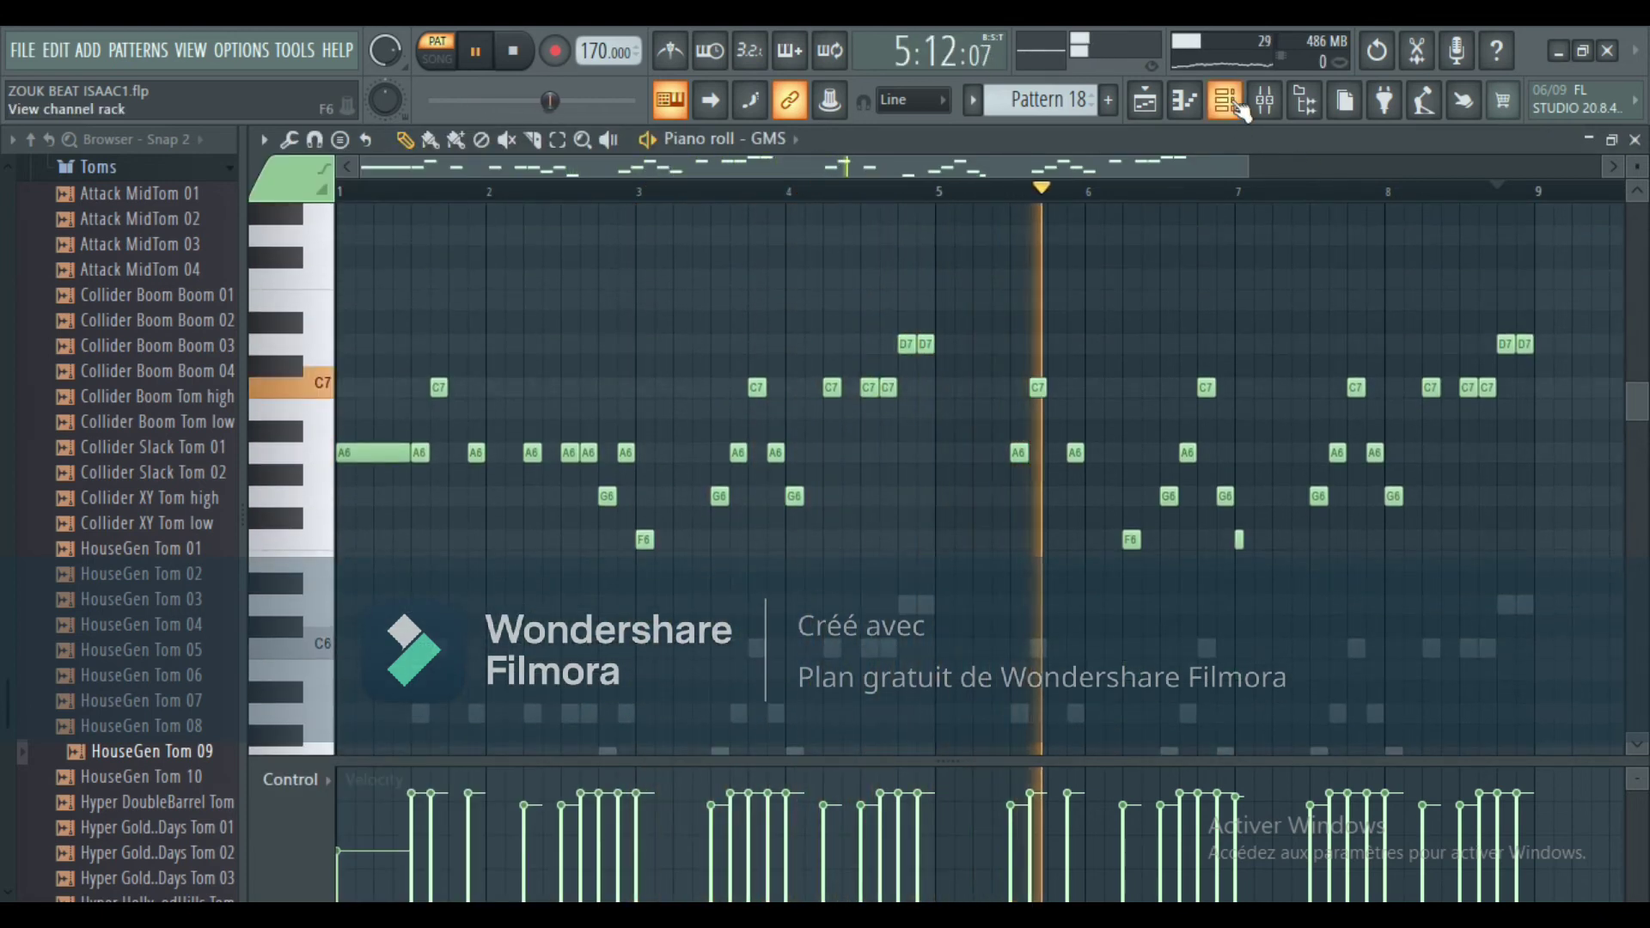
pyautogui.click(1226, 101)
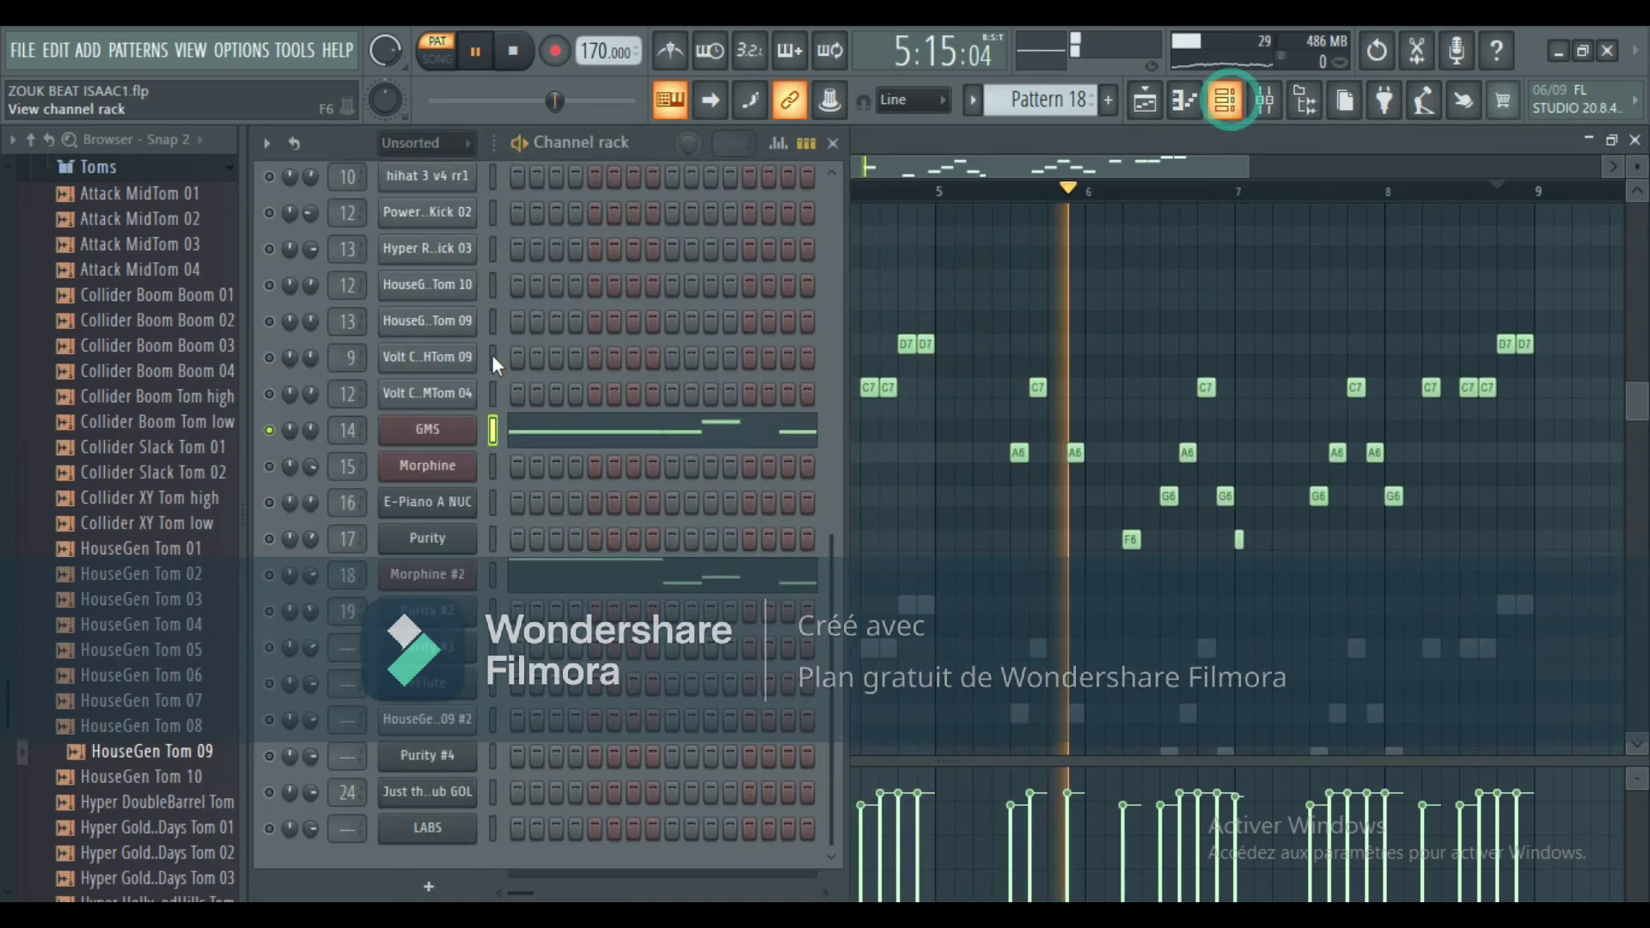
pyautogui.click(459, 431)
pyautogui.click(761, 514)
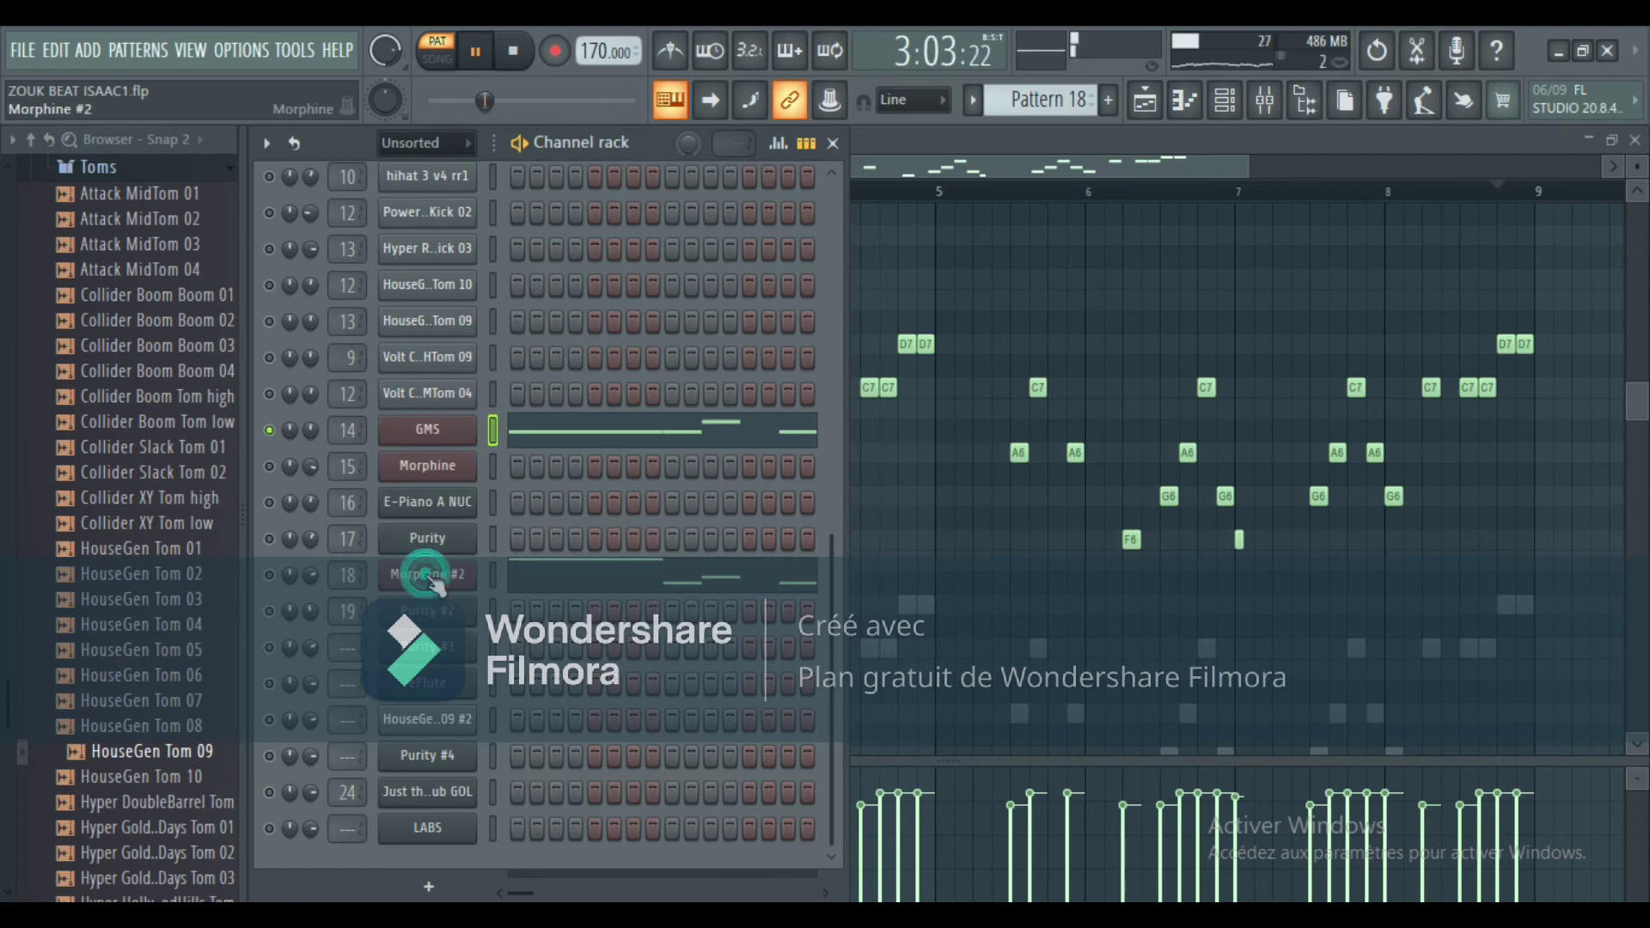
pyautogui.click(427, 576)
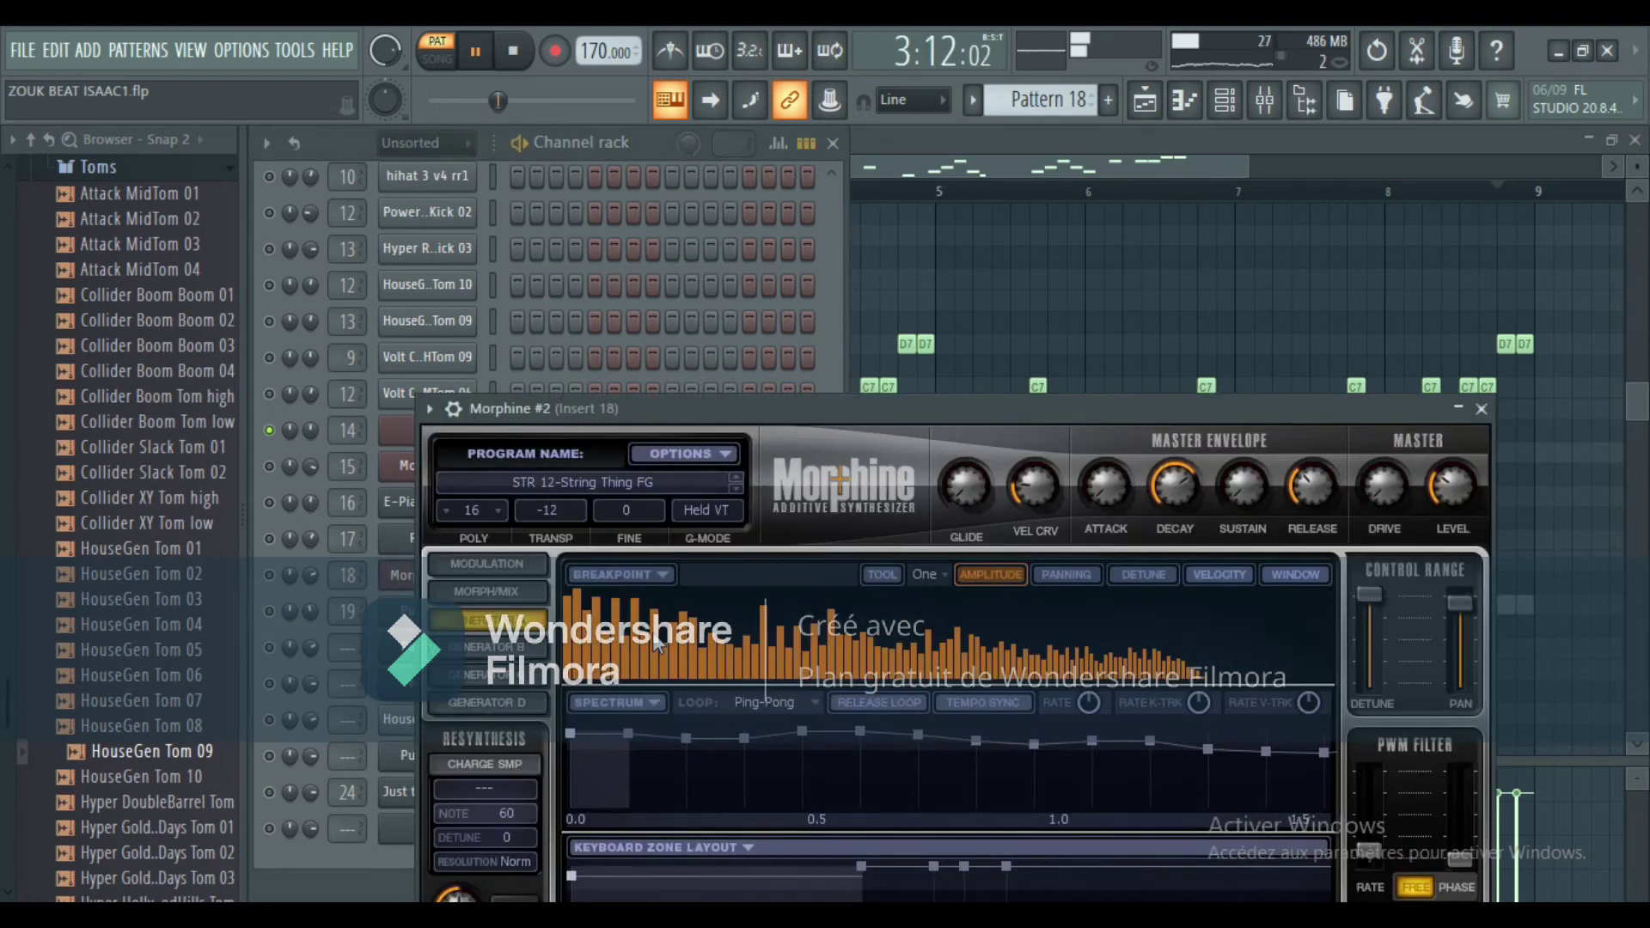
pyautogui.click(659, 490)
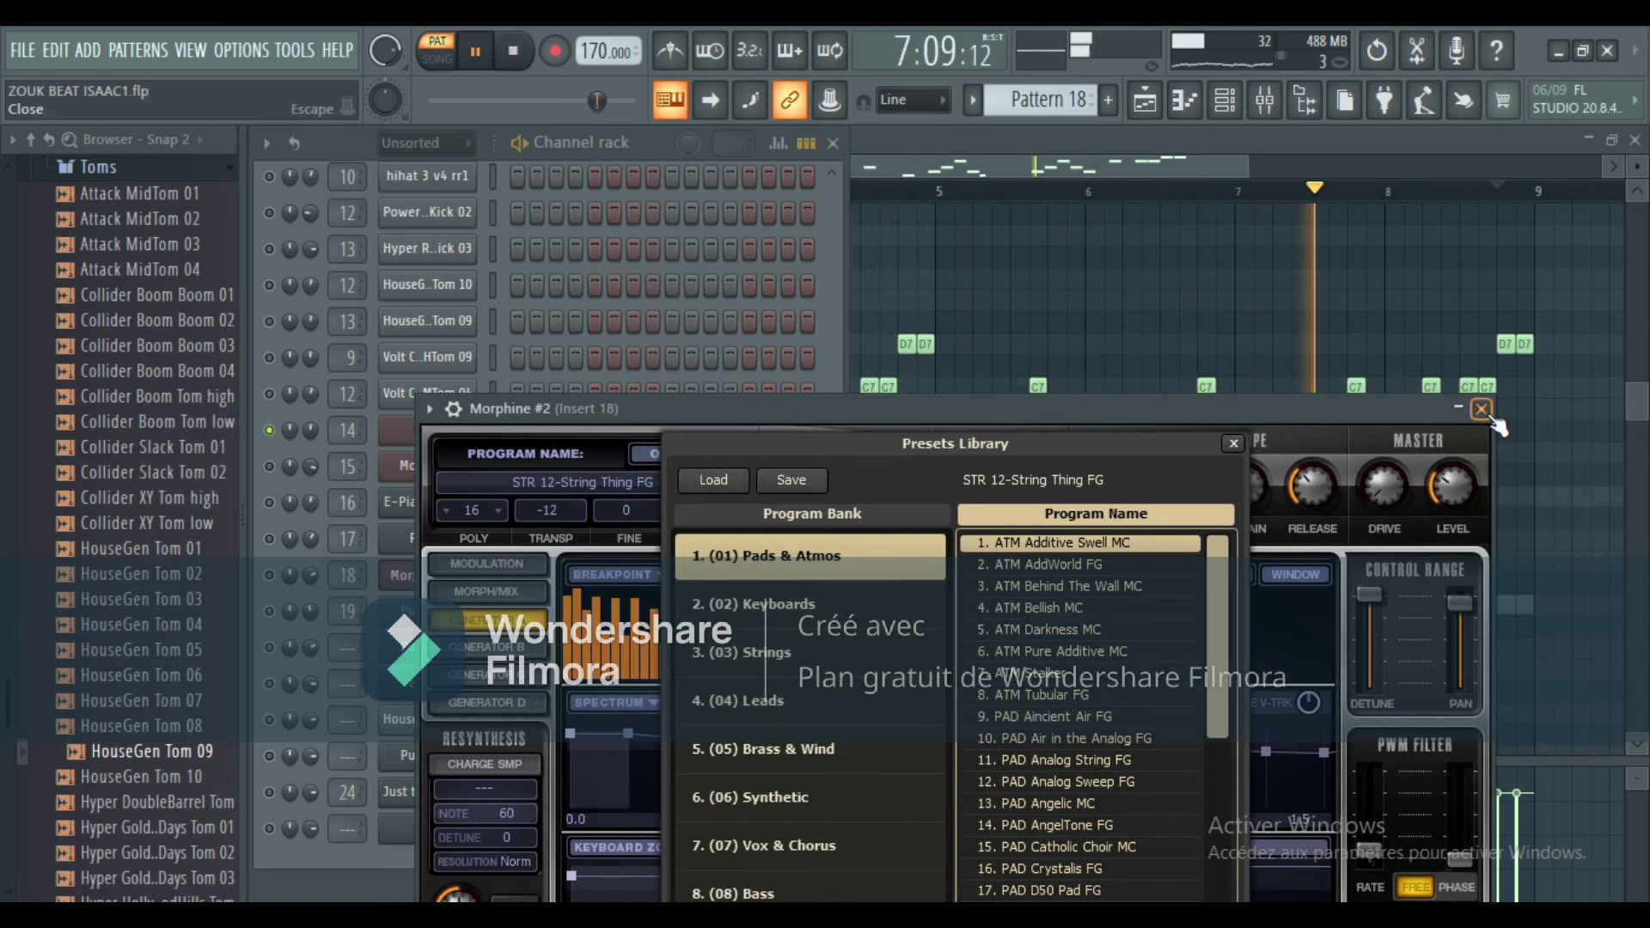
pyautogui.click(1481, 410)
# Select Pattern 15 in the playlist and unsolo the GMS channel so all channels are active.
pyautogui.click(1145, 101)
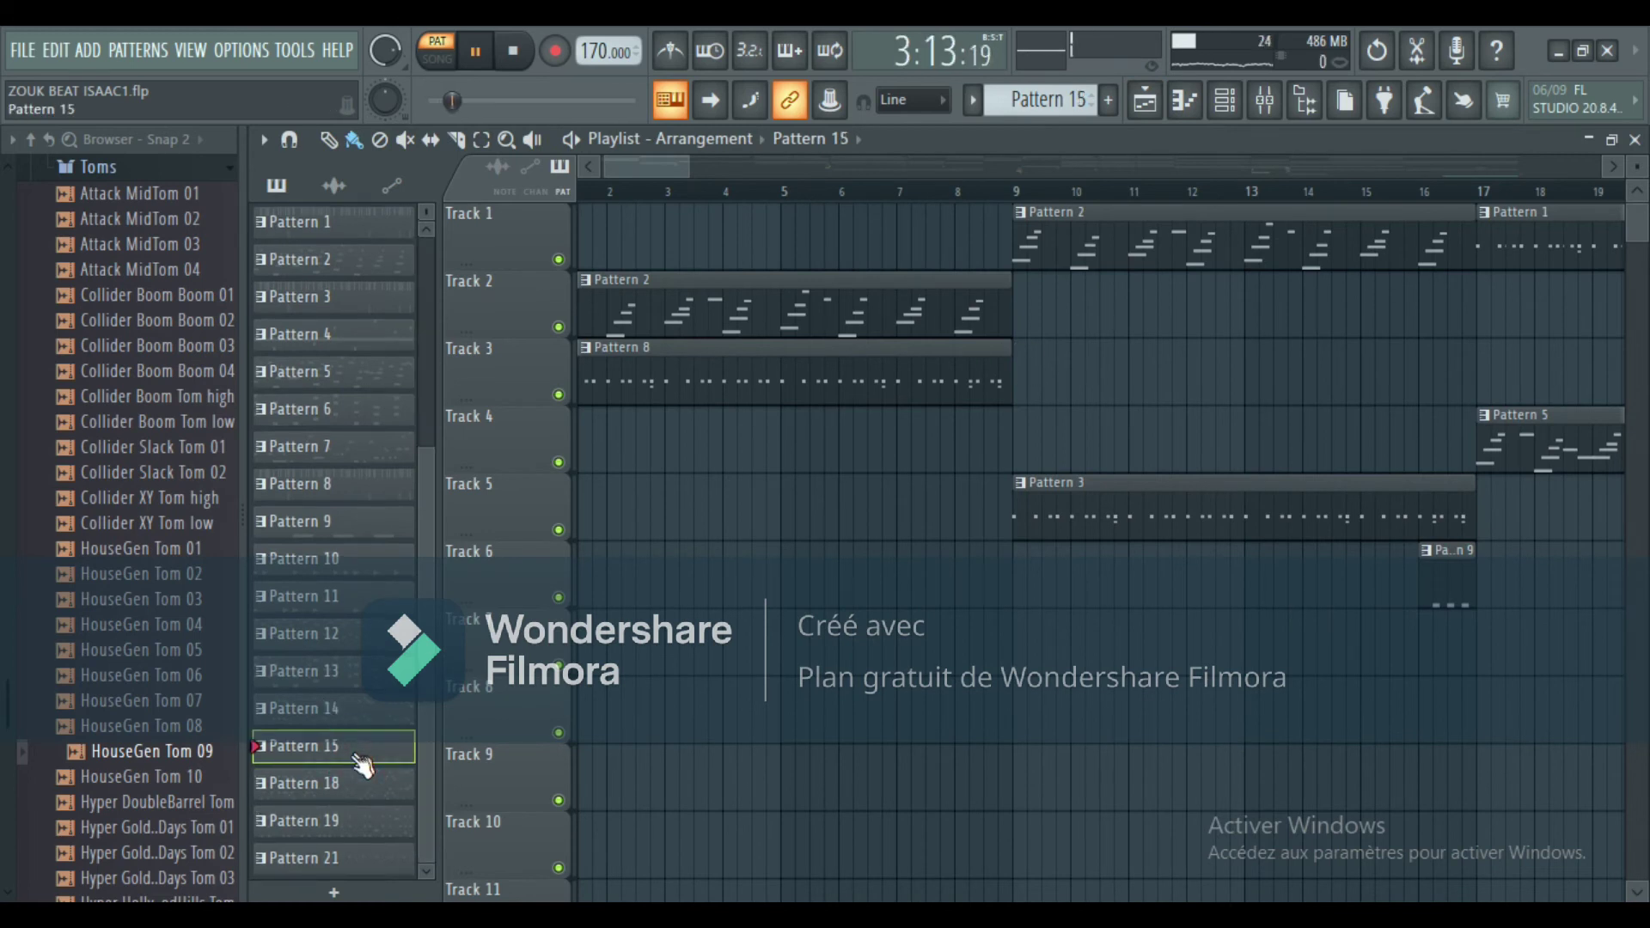
pyautogui.click(1234, 109)
pyautogui.rightClick(269, 431)
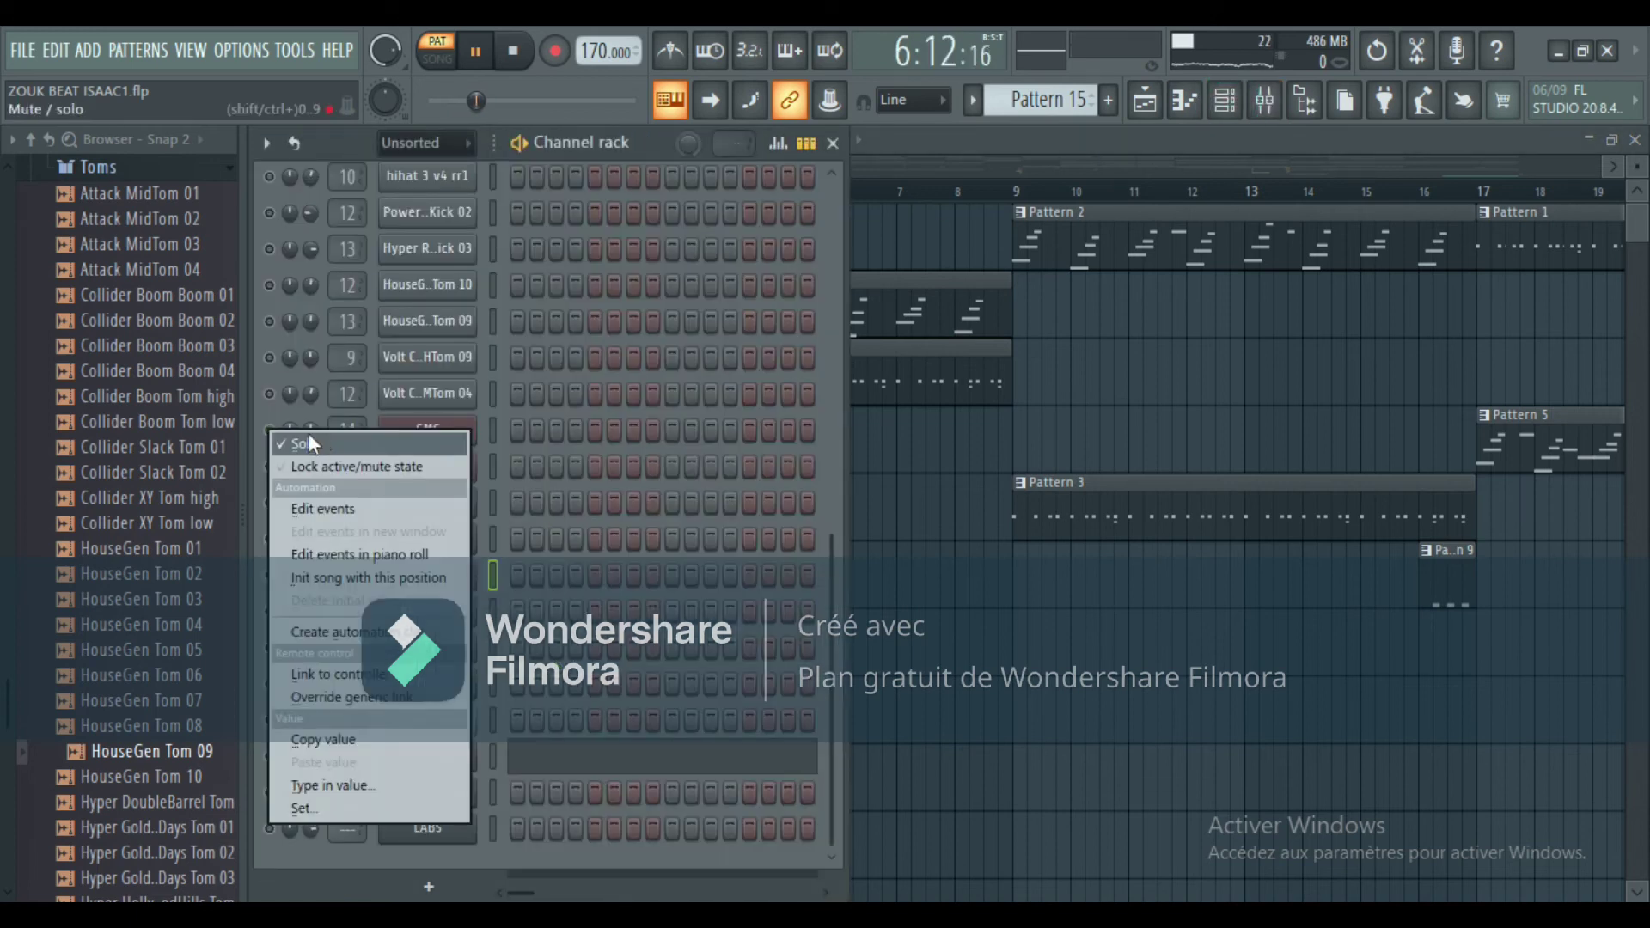
pyautogui.click(323, 446)
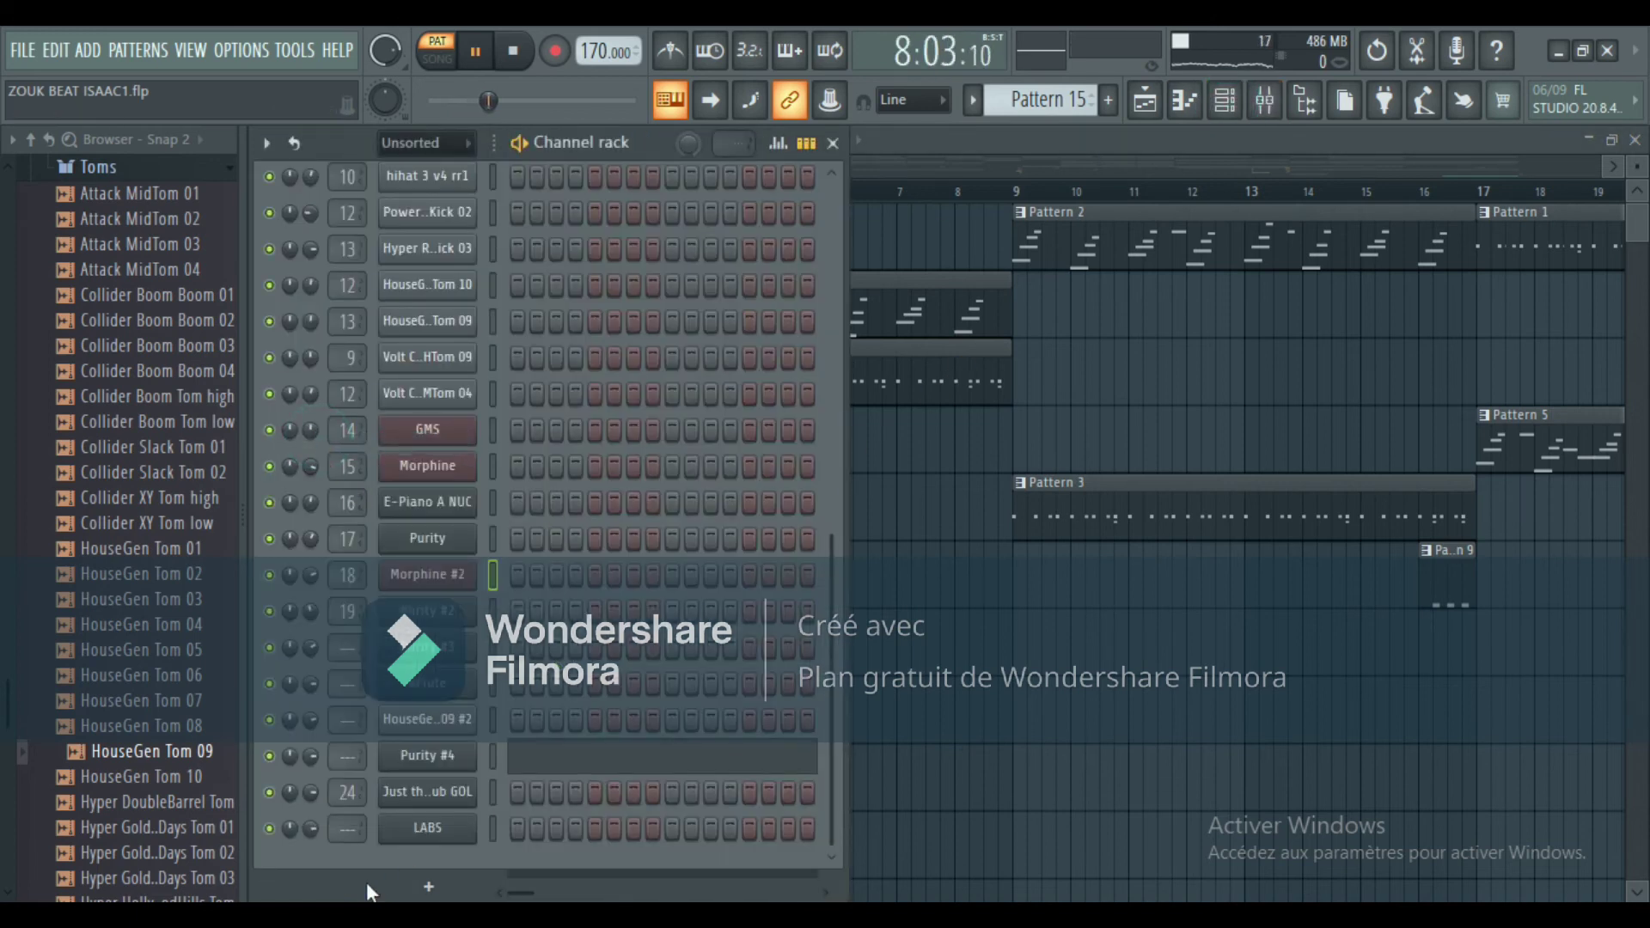
# View the Purity #4 notes of Pattern 15 in the piano roll and return to the channel rack.
pyautogui.click(534, 765)
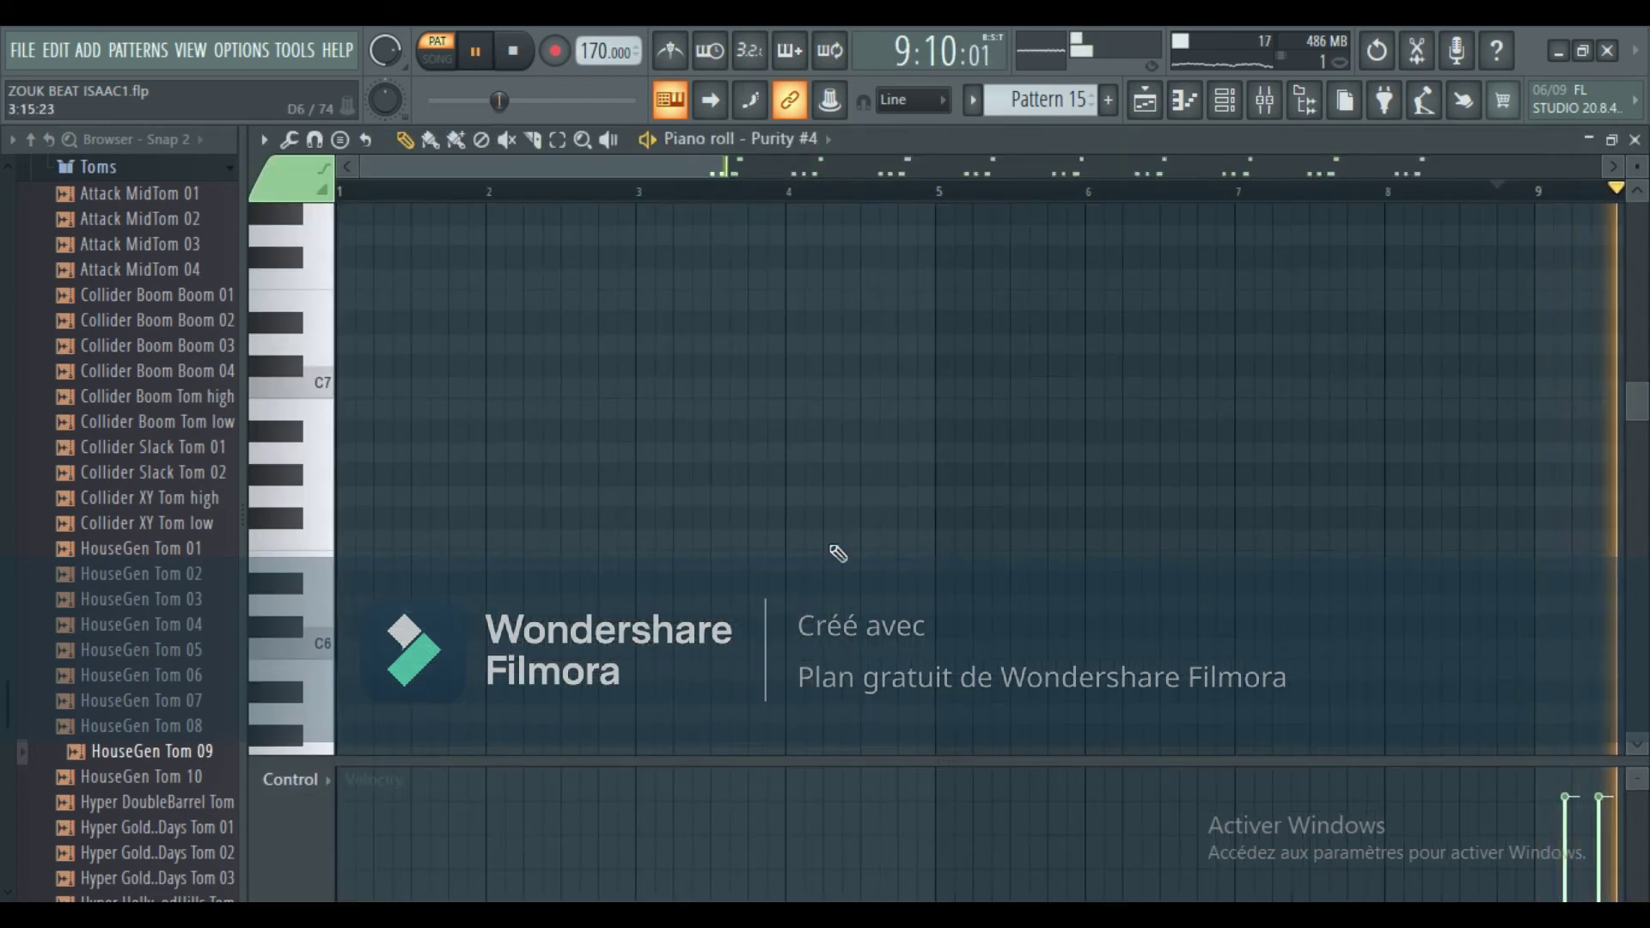
pyautogui.click(1237, 96)
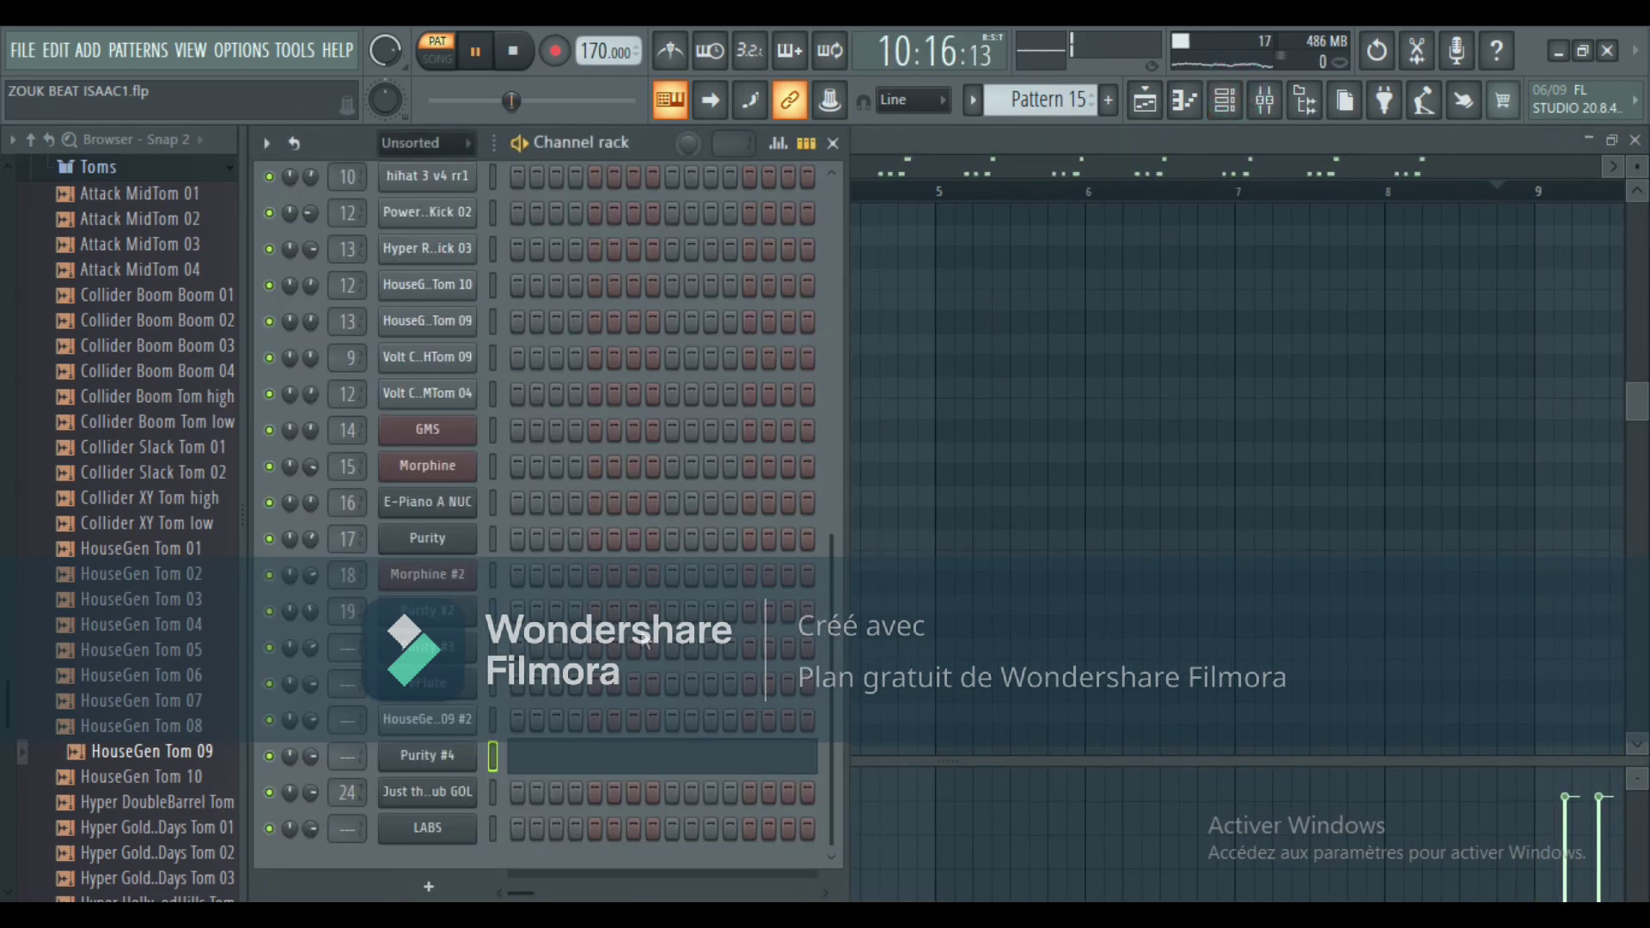
# Select Pattern 19 in the playlist and examine its Purity #2 notes across bars 1 to 8 in the piano roll.
pyautogui.click(1154, 110)
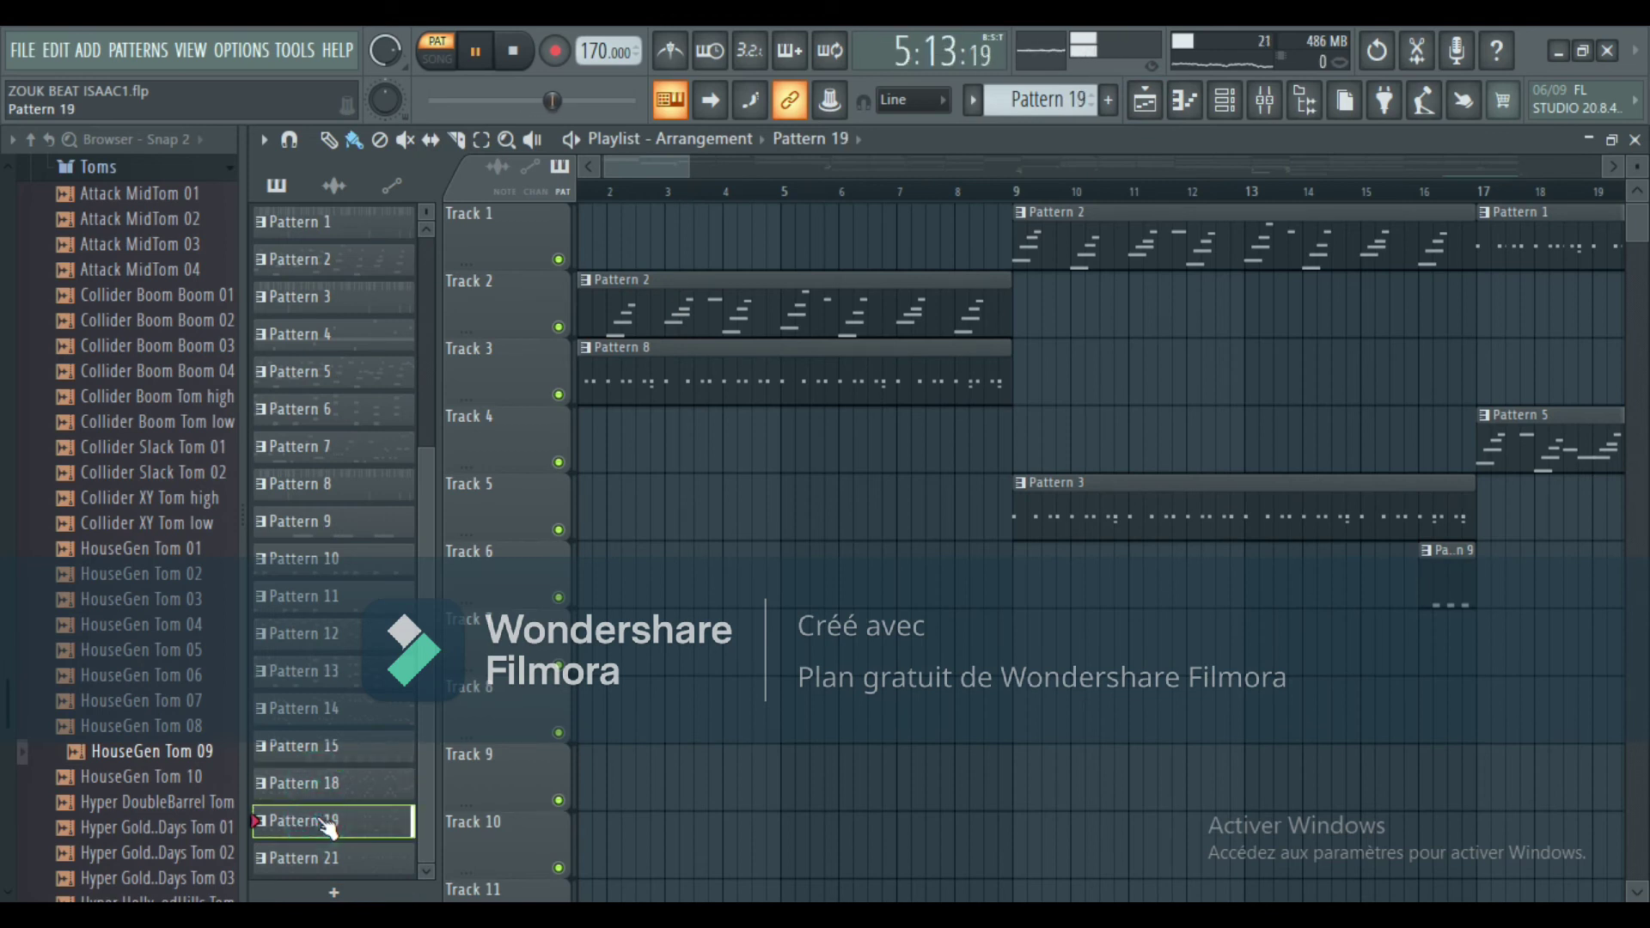
pyautogui.click(1223, 103)
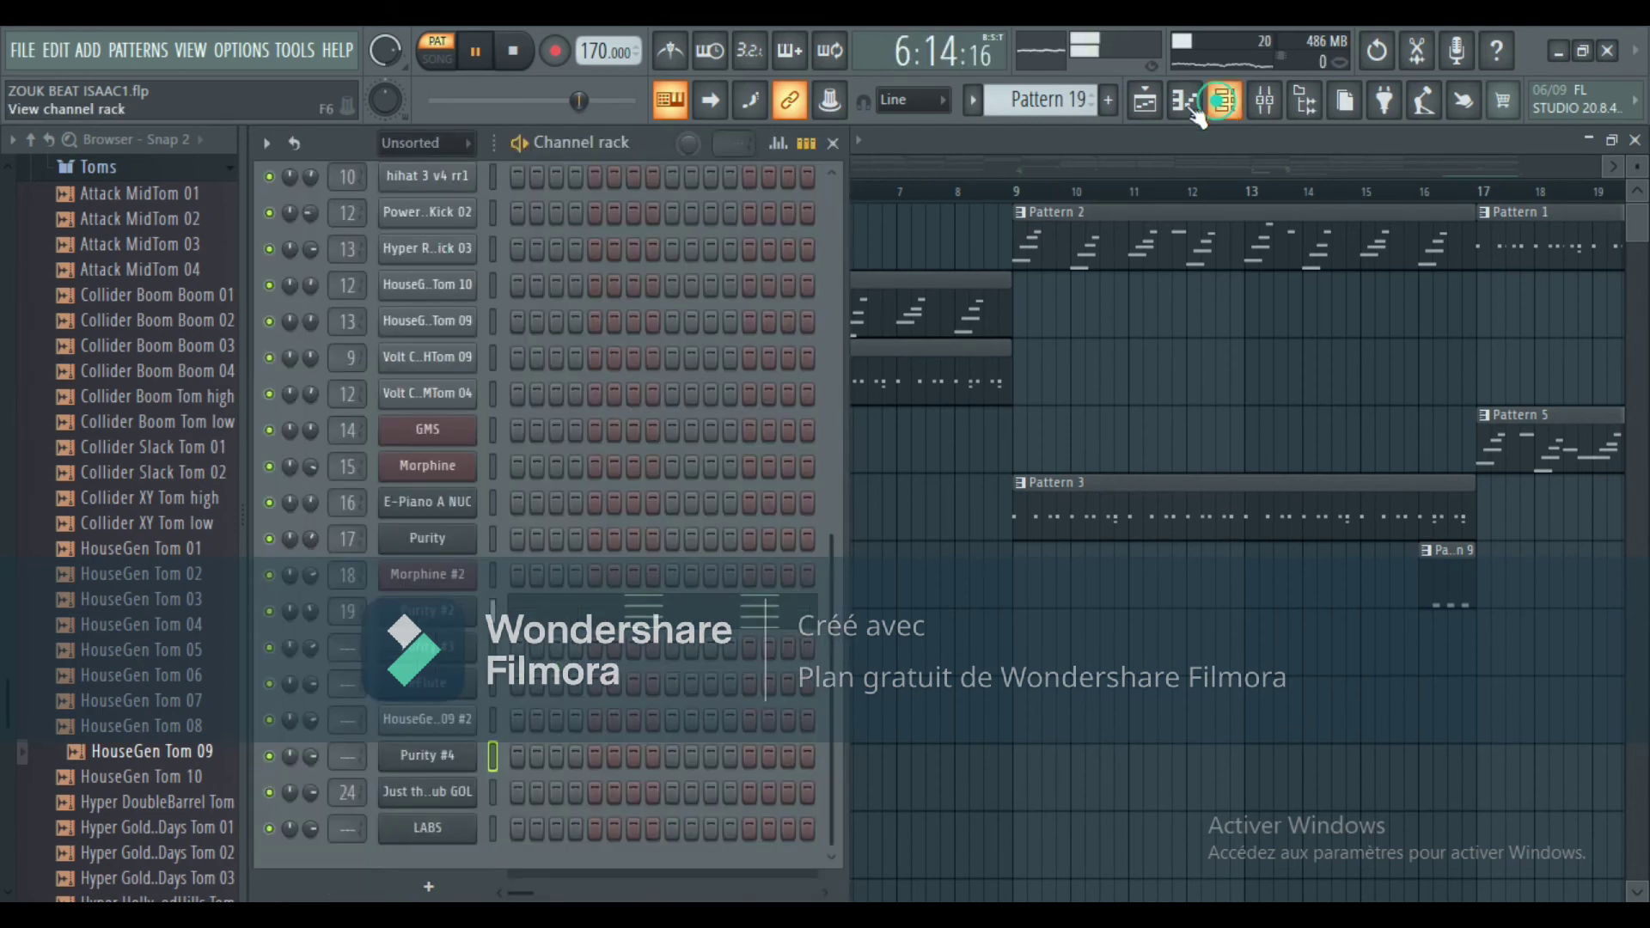
pyautogui.click(640, 607)
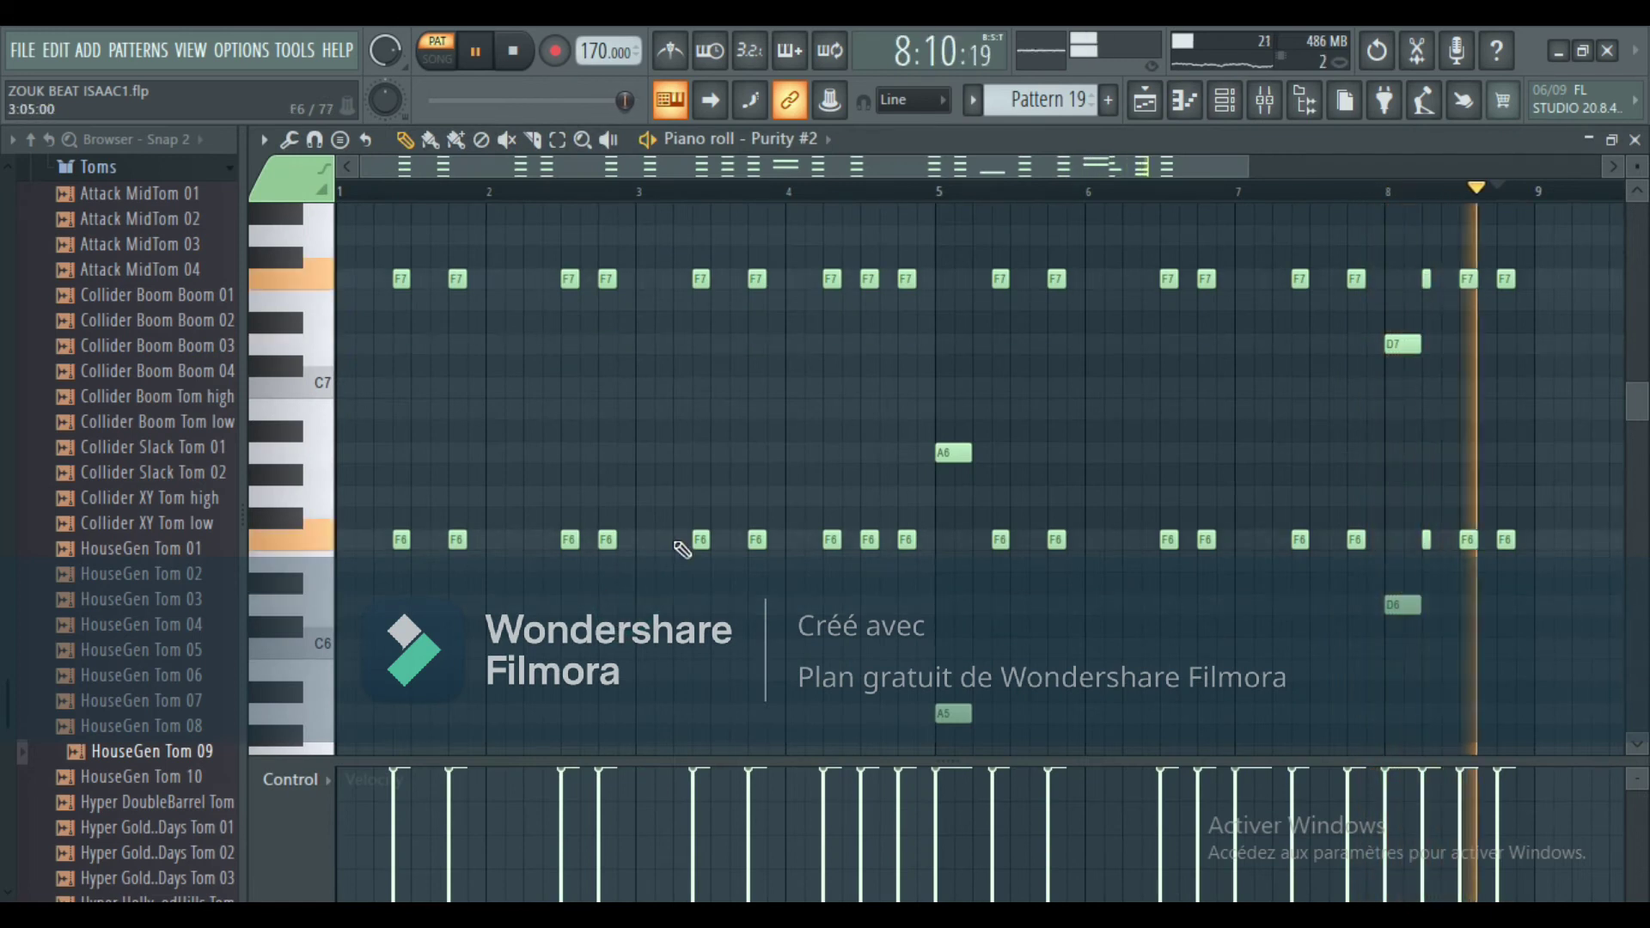
pyautogui.scroll(-1, 1115, 409)
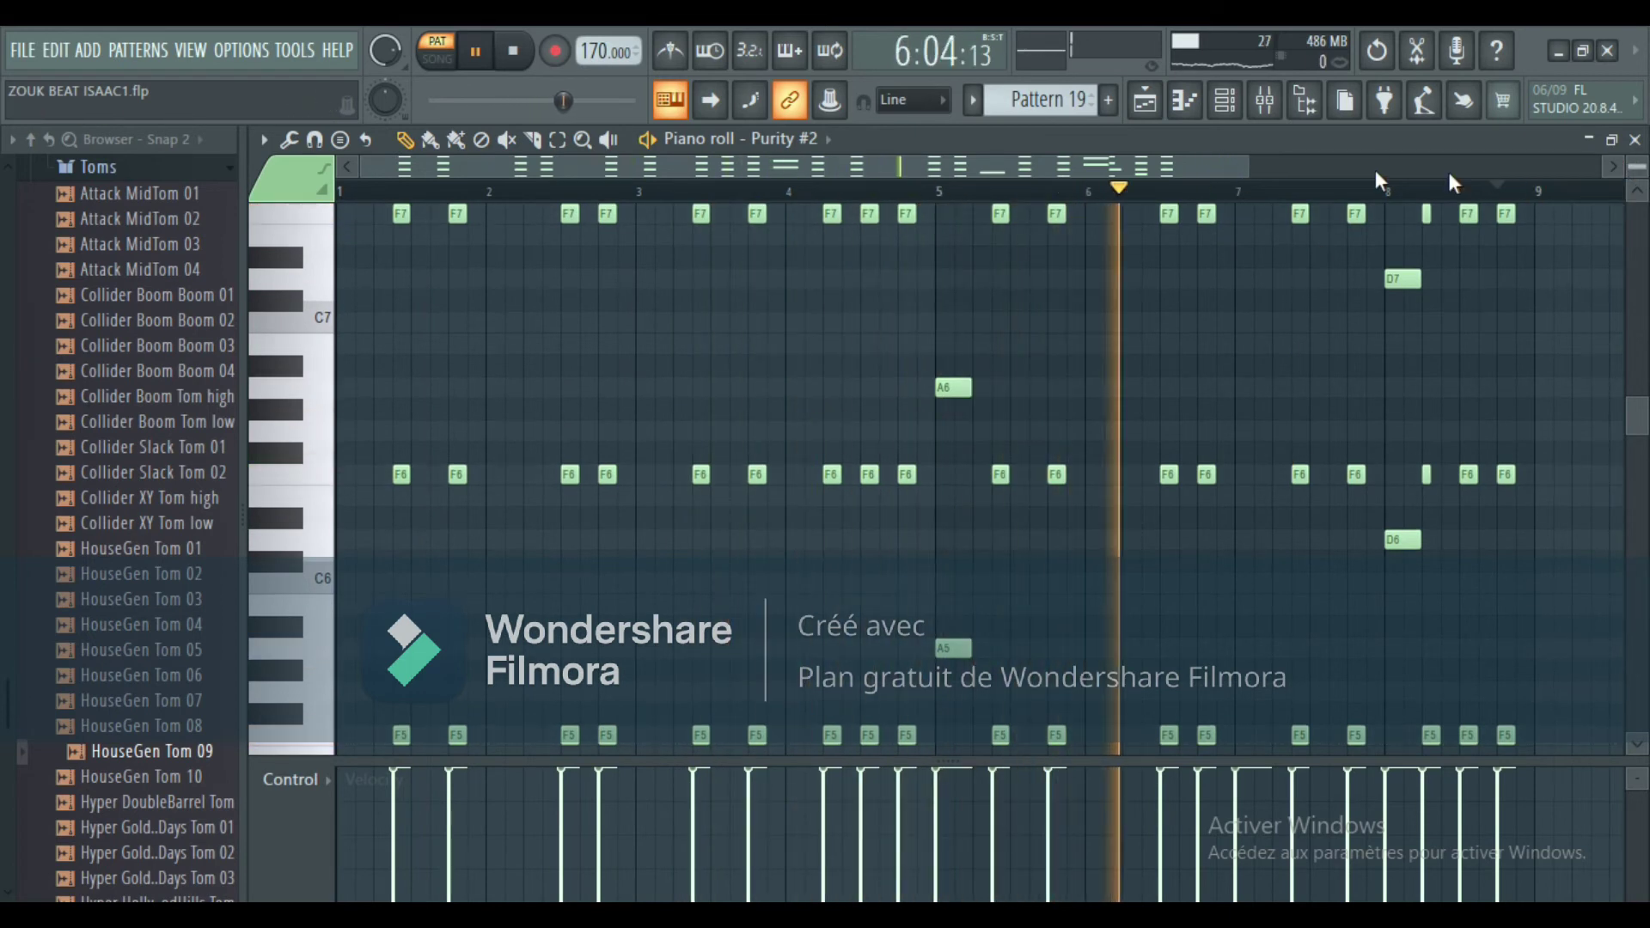
pyautogui.moveTo(1250, 161); pyautogui.dragTo(1462, 161)
pyautogui.scroll(2, 981, 526)
pyautogui.scroll(-2, 979, 523)
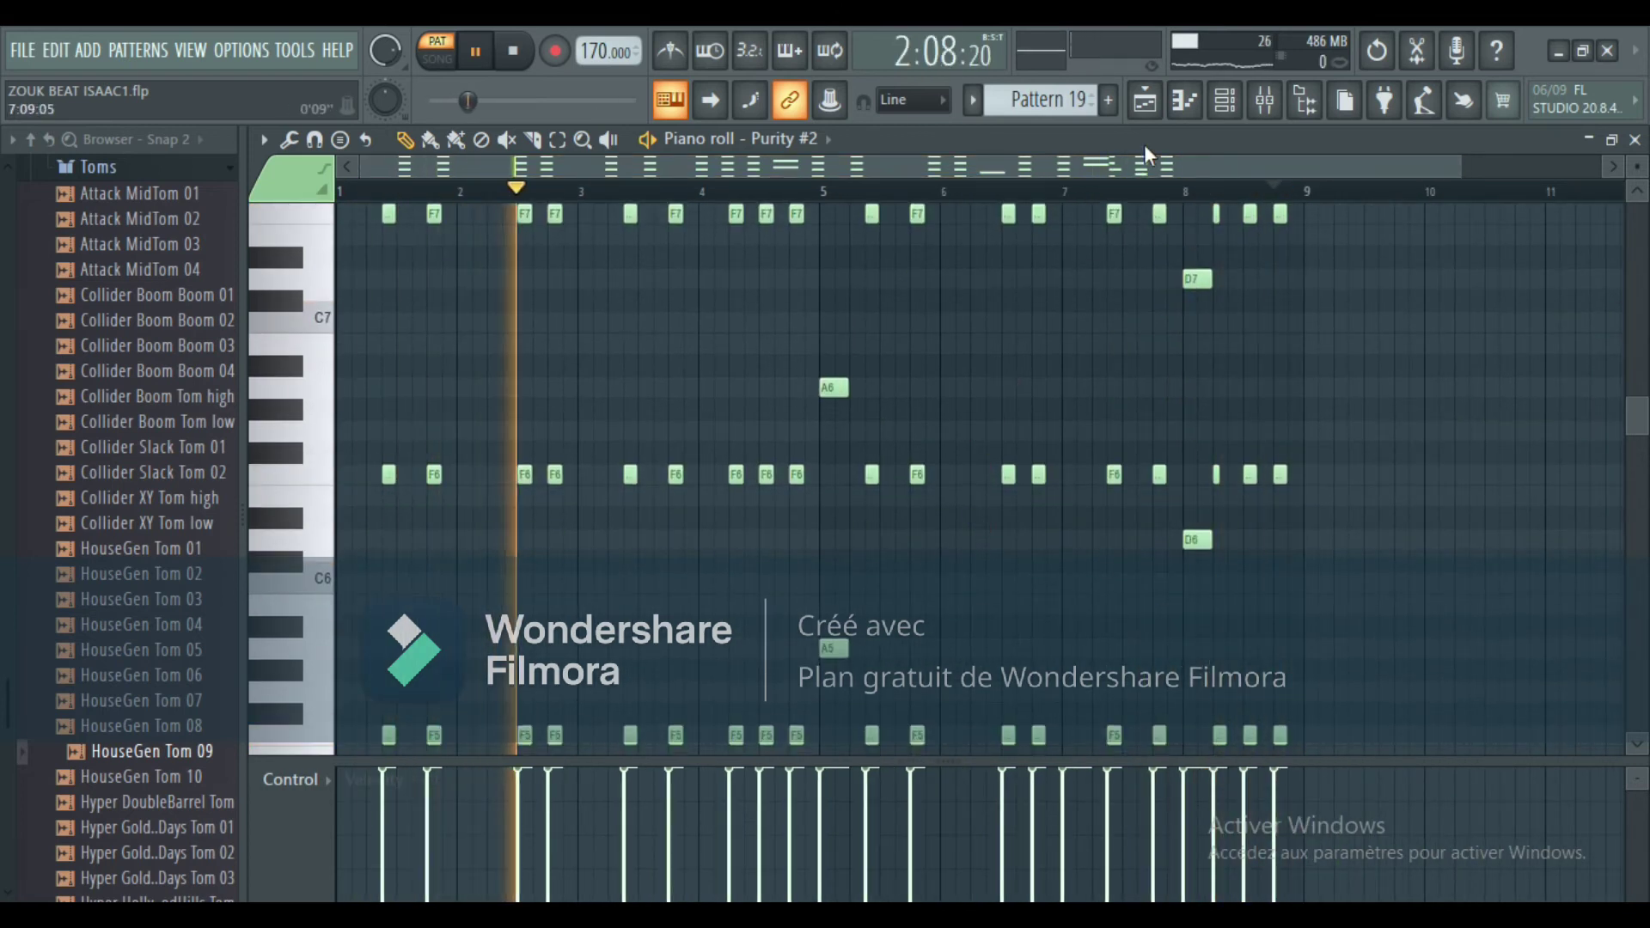
# Select Pattern 21 in the playlist and open its Purity #4 channel in the piano roll.
pyautogui.click(1151, 101)
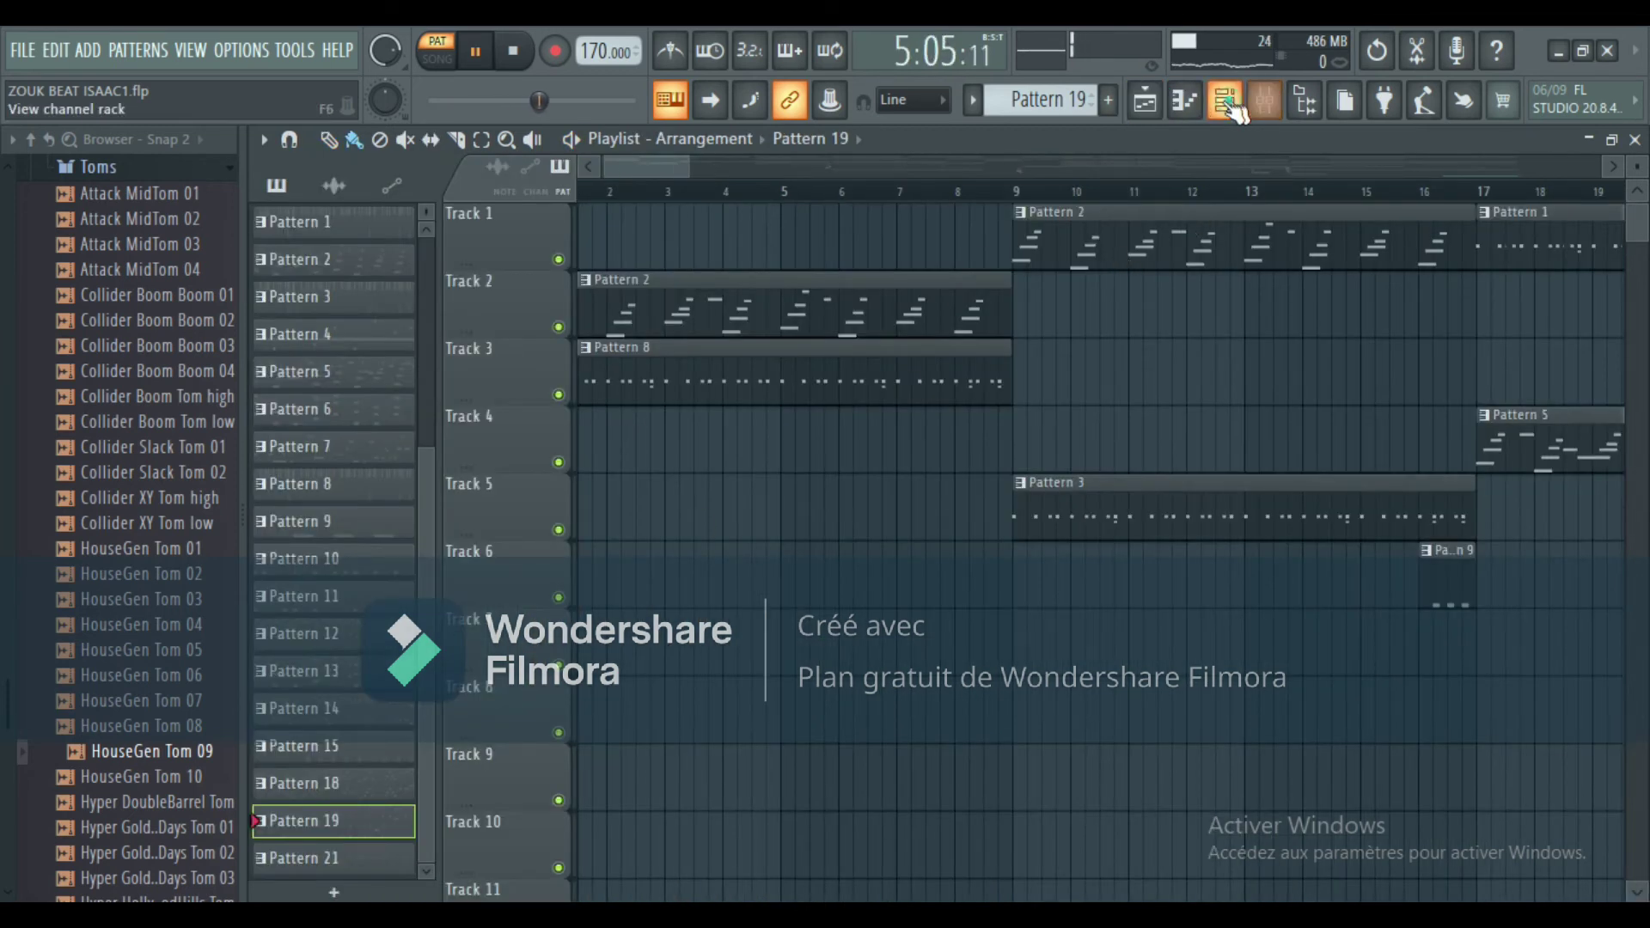
pyautogui.press('F6')
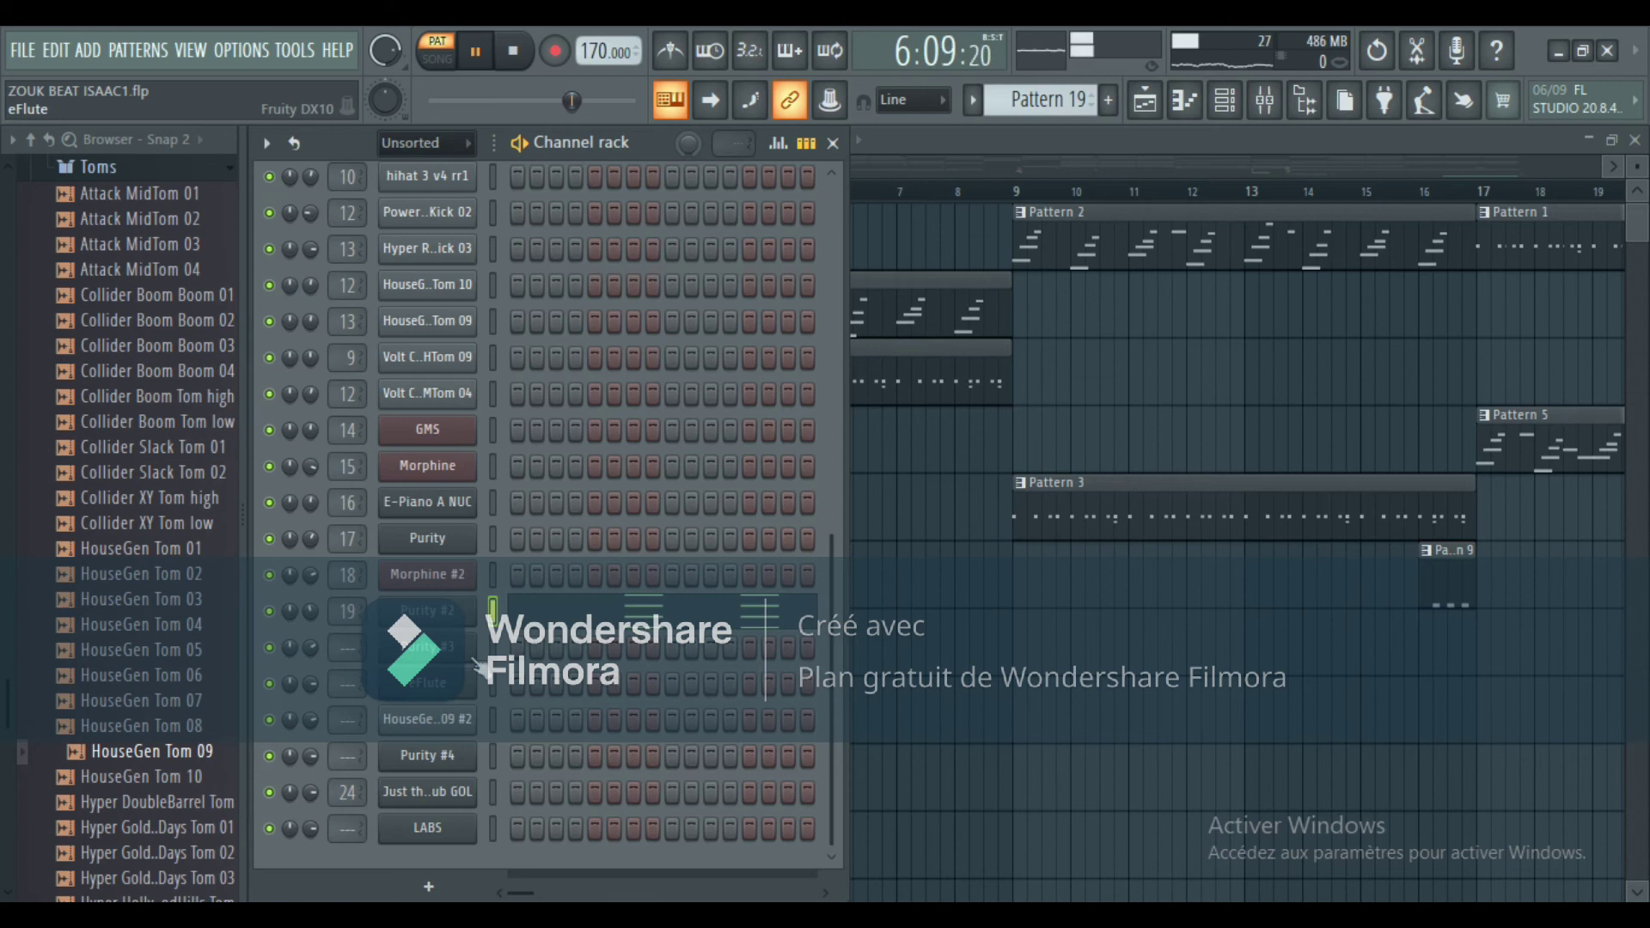
pyautogui.click(1148, 107)
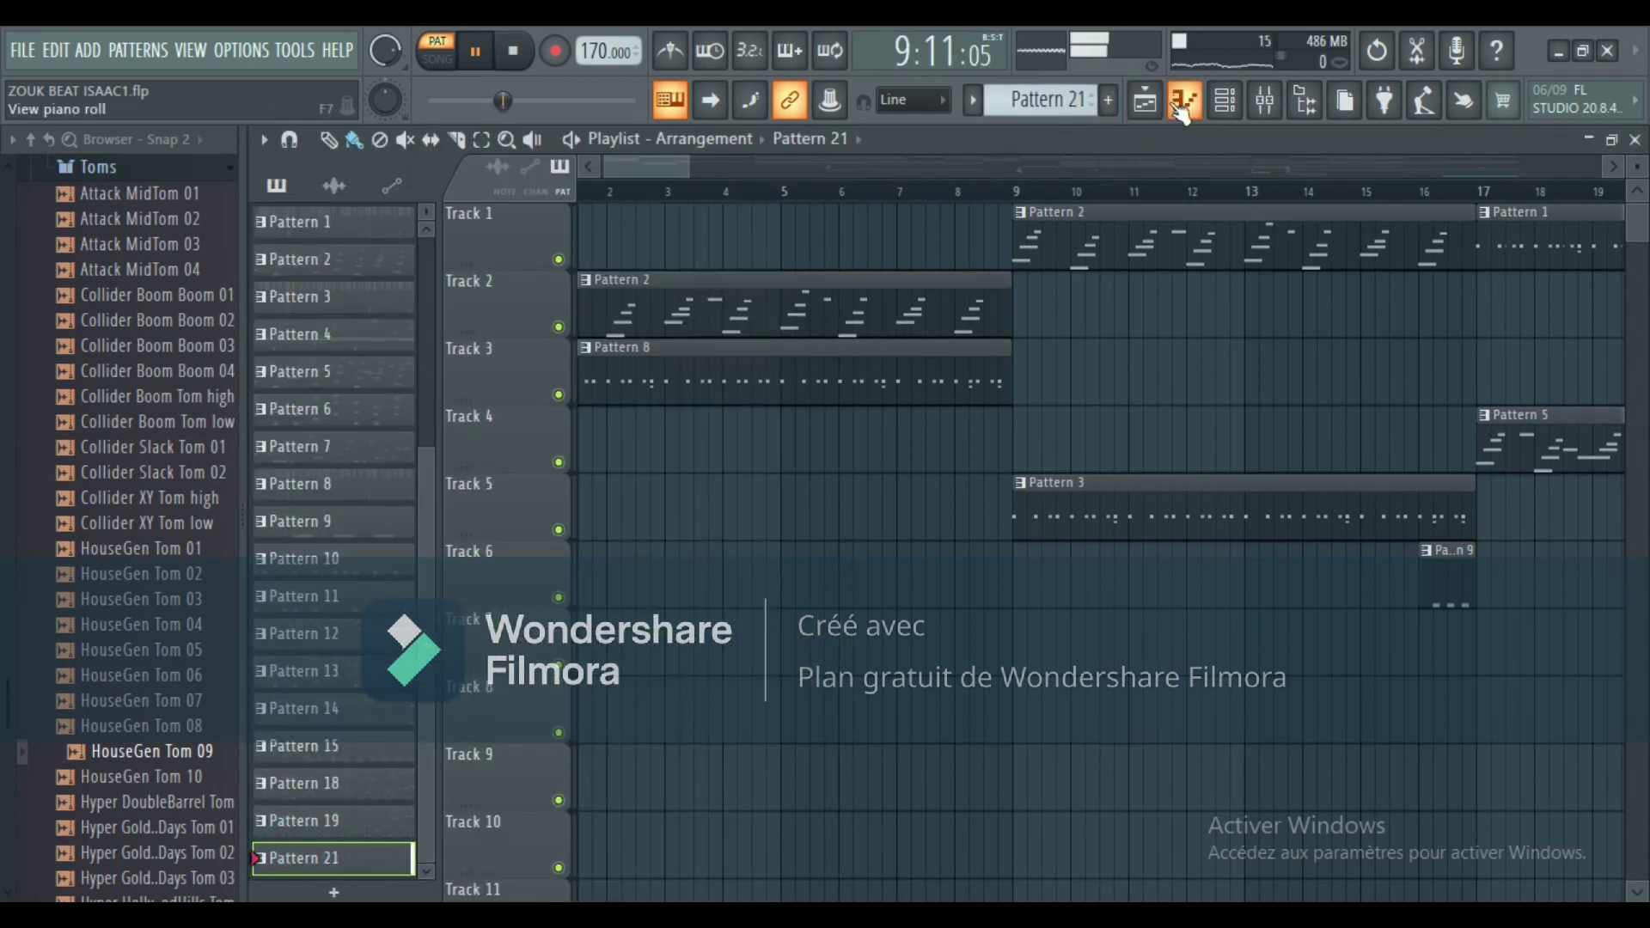
pyautogui.click(1224, 102)
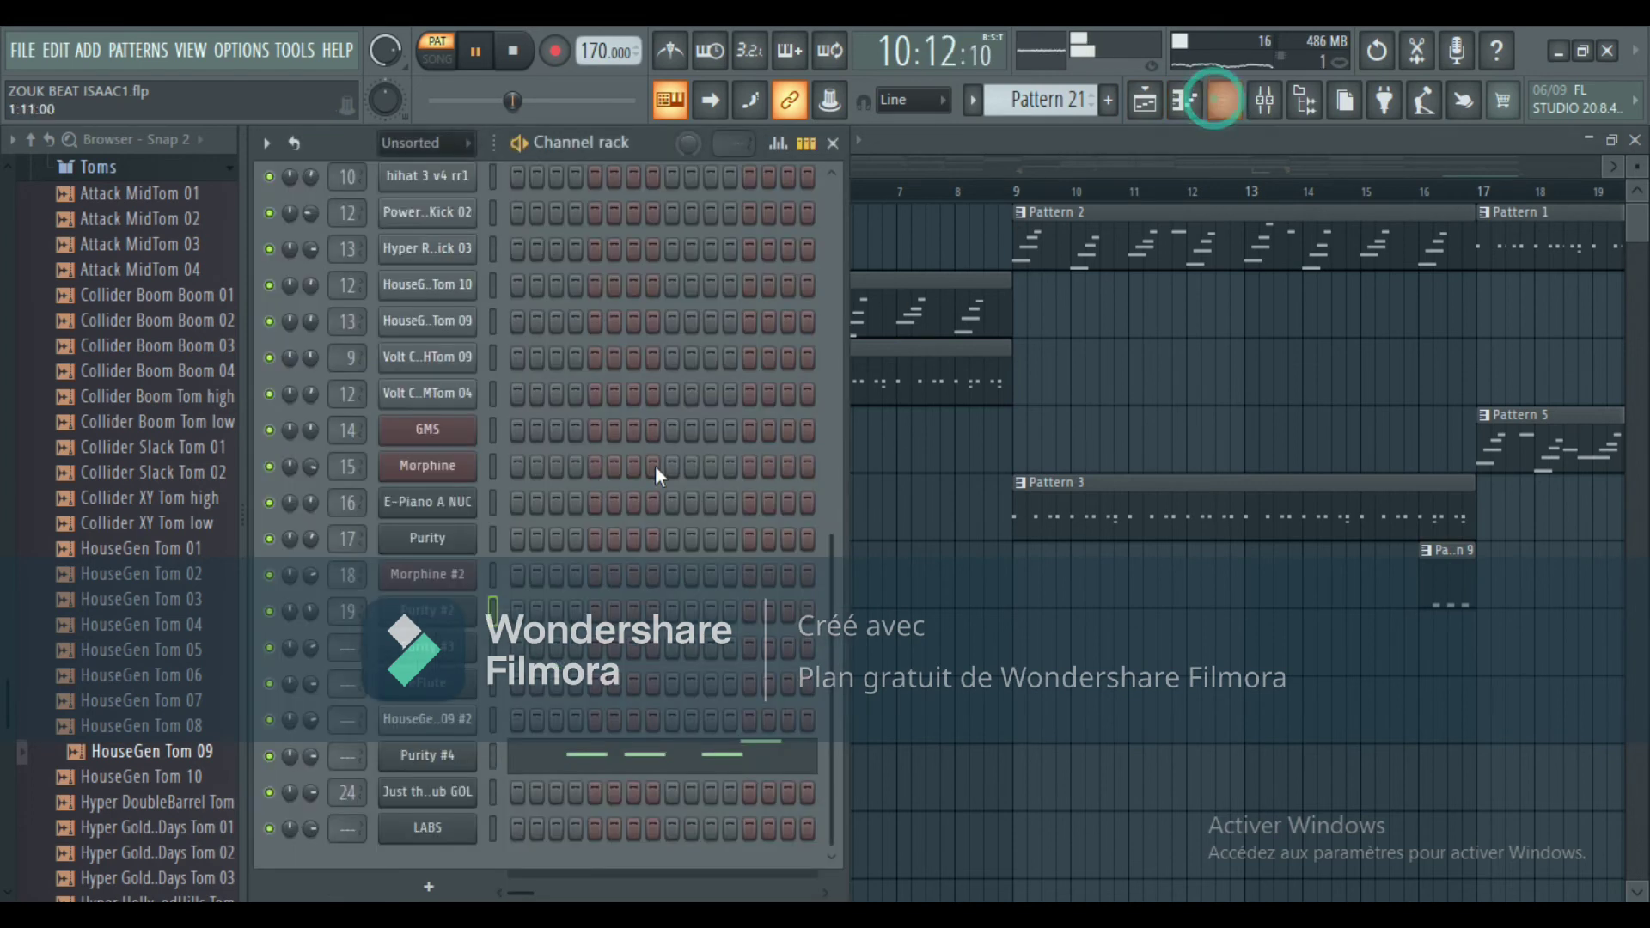
pyautogui.click(618, 758)
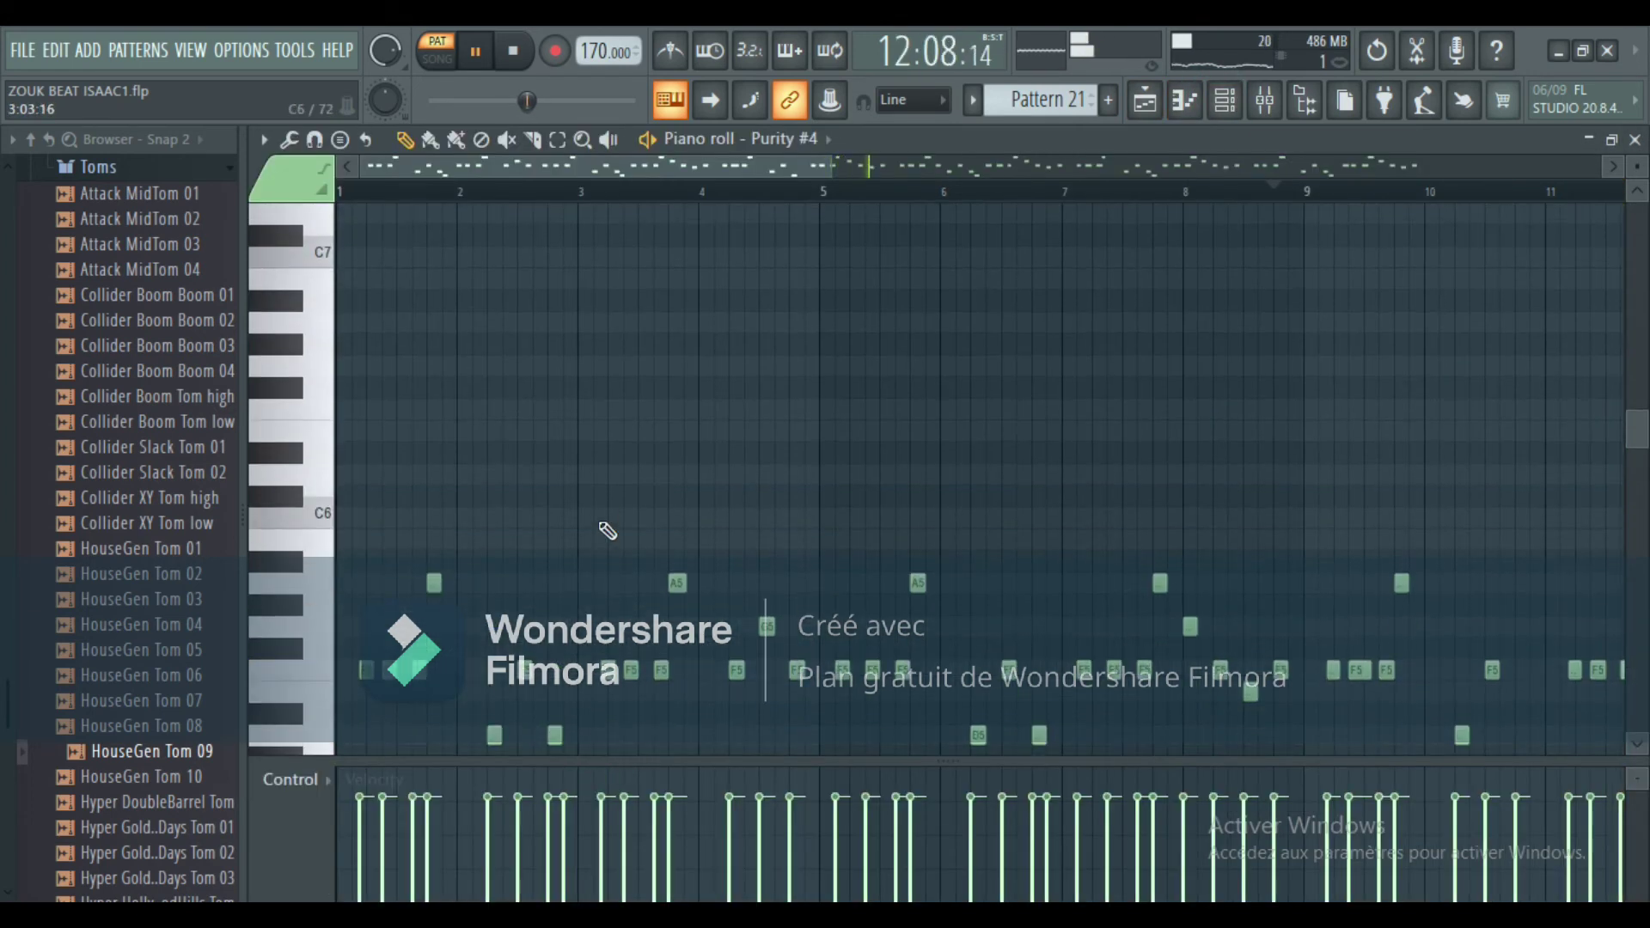
# Play Pattern 21 and examine the Purity #4 notes from bar 1 to bar 24 up close.
pyautogui.moveTo(827, 168); pyautogui.dragTo(996, 167)
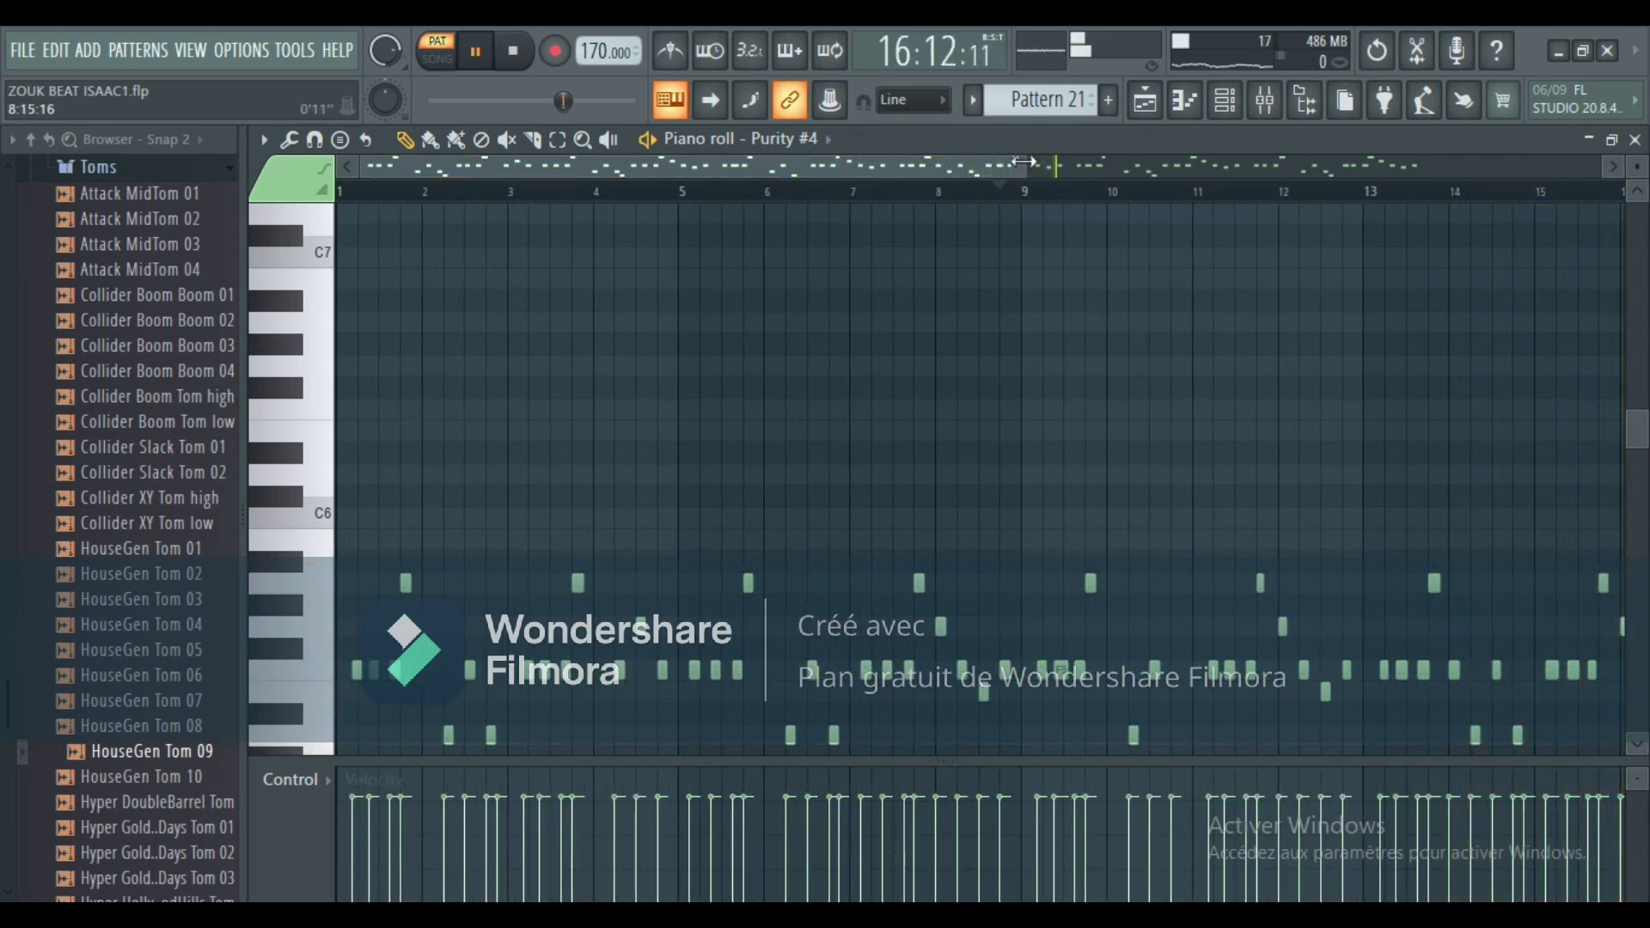
pyautogui.moveTo(1038, 163); pyautogui.dragTo(683, 164)
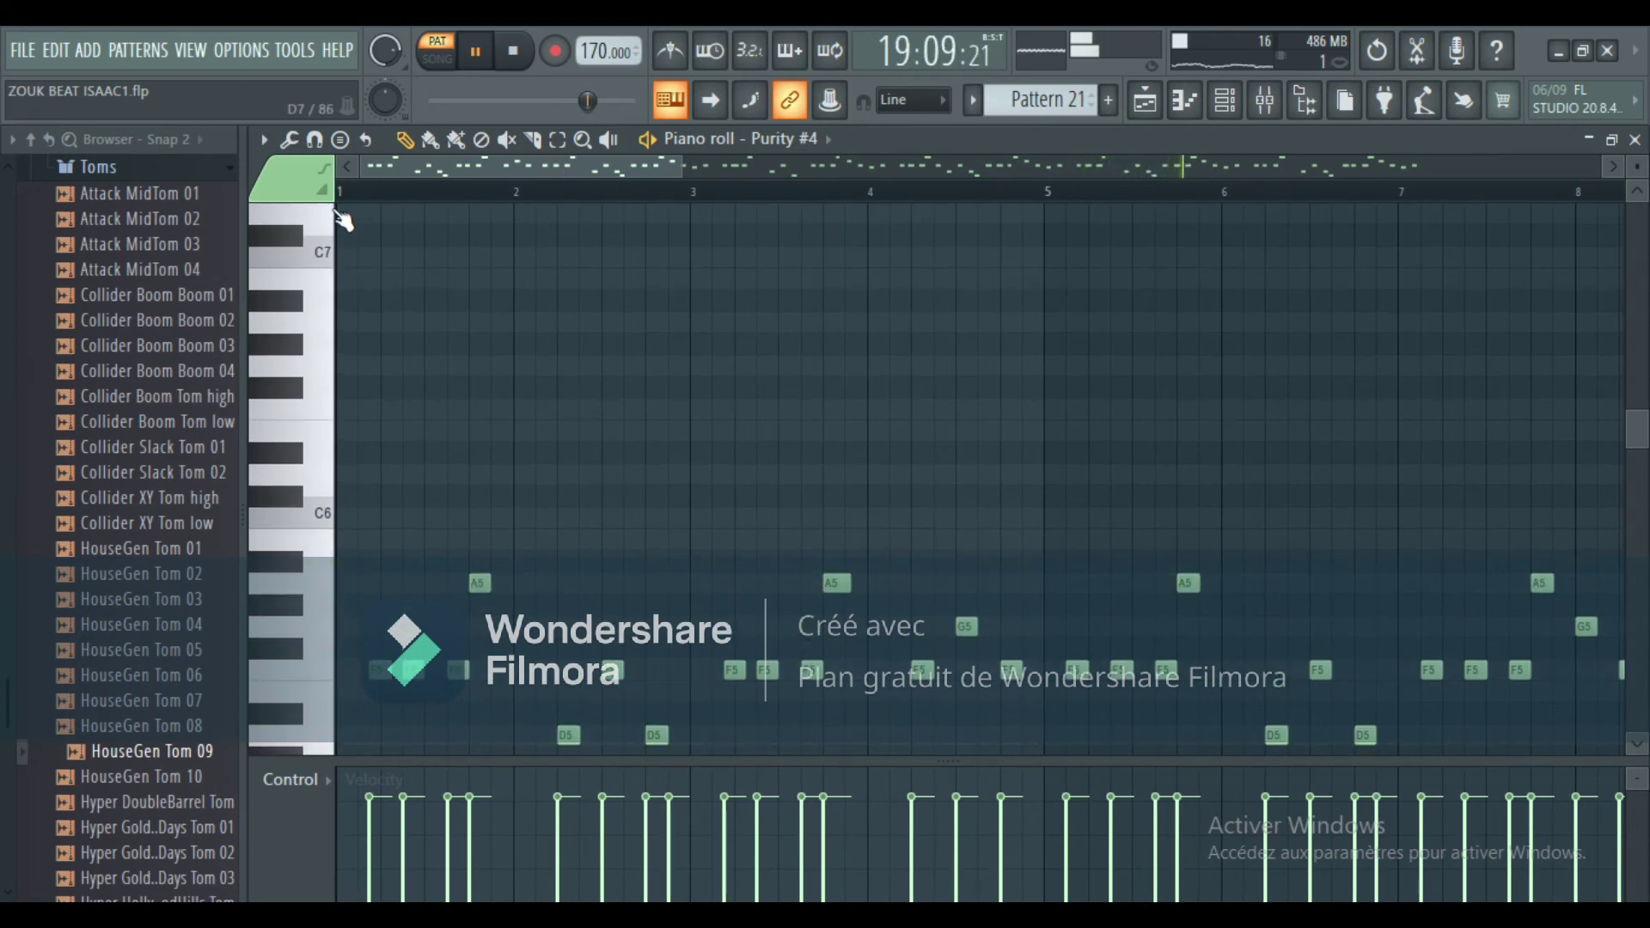
pyautogui.moveTo(461, 165); pyautogui.dragTo(479, 163)
pyautogui.scroll(-1, 526, 381)
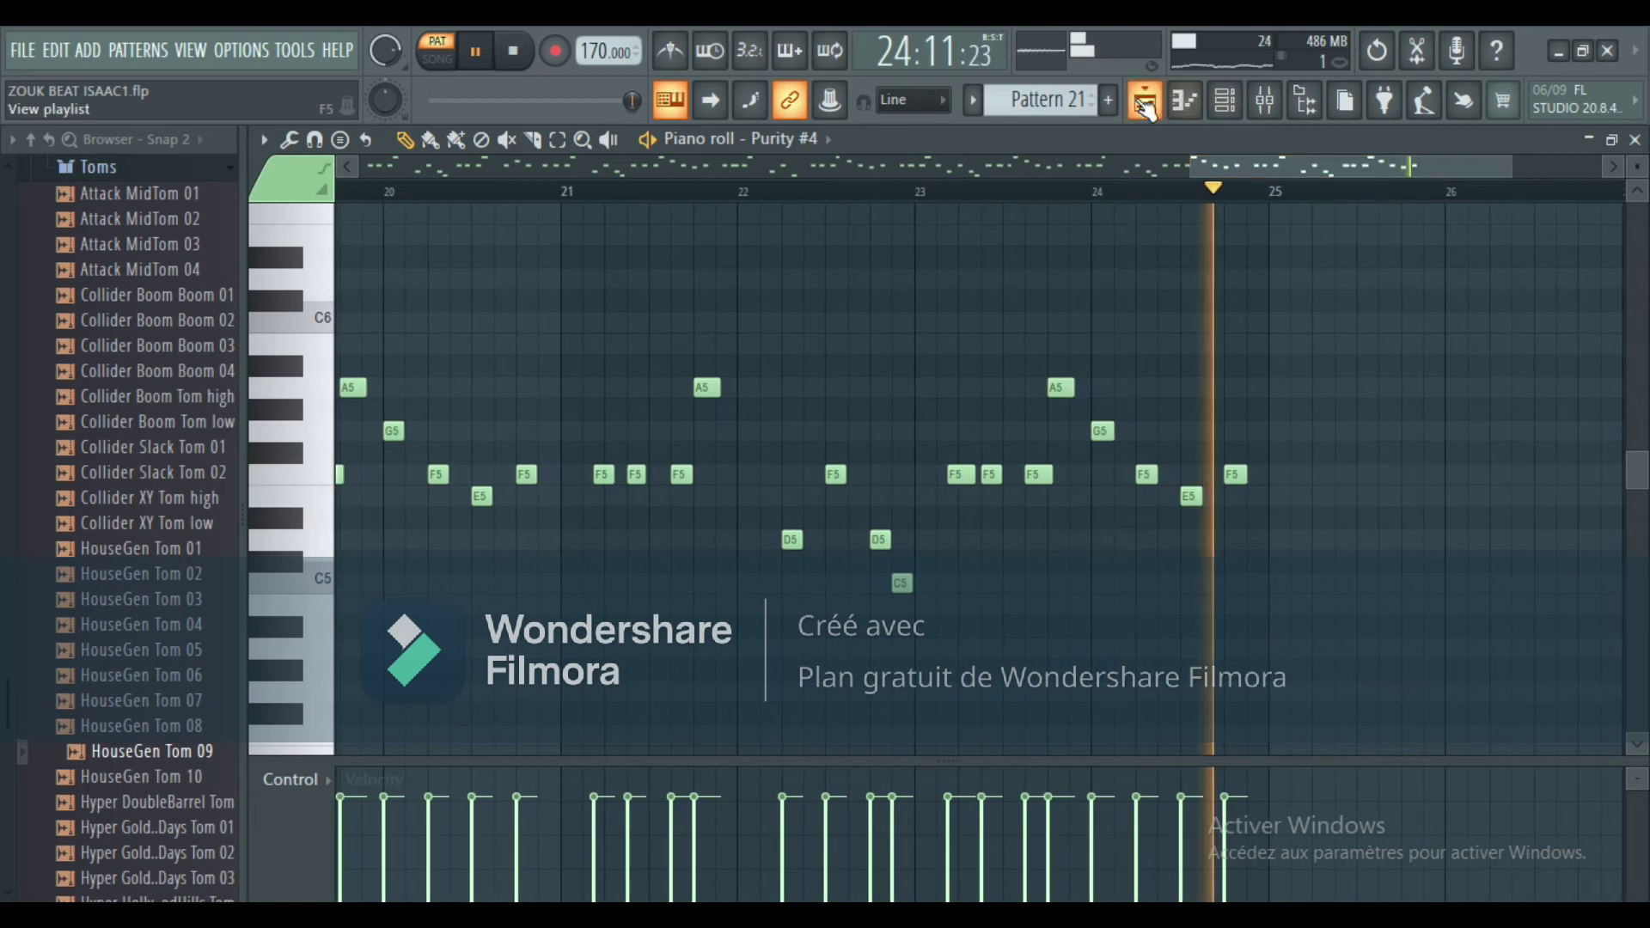
# Switch to song mode in the playlist and play the full arrangement from bar 1 with about 50 bars in view.
pyautogui.click(1141, 99)
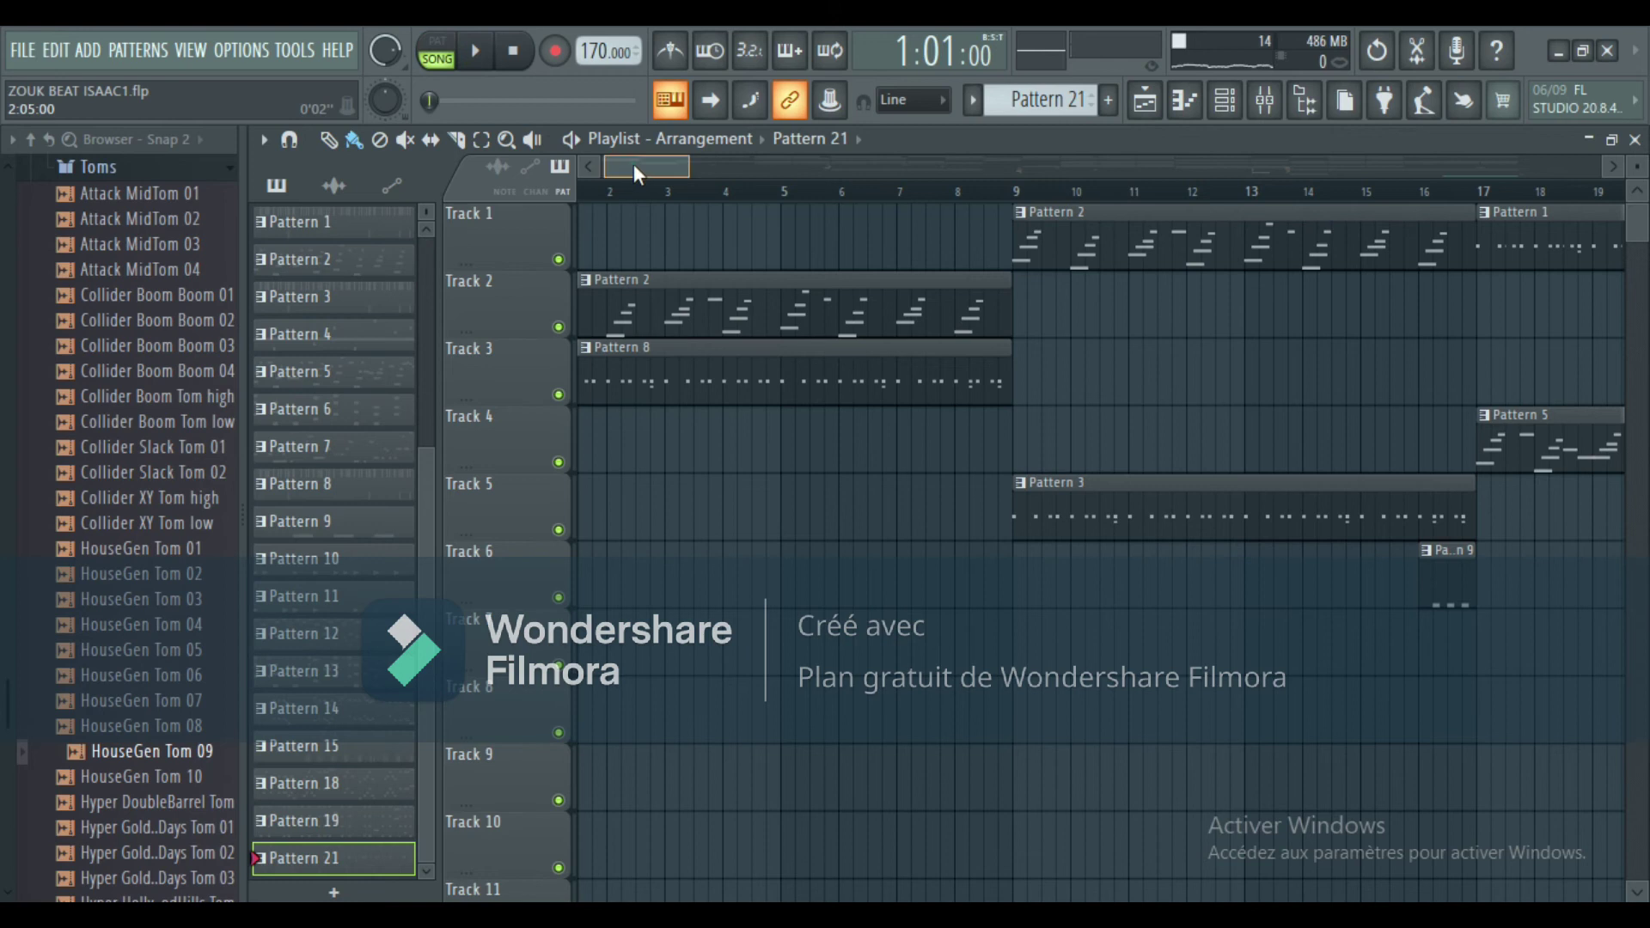
pyautogui.moveTo(632, 164); pyautogui.dragTo(594, 165)
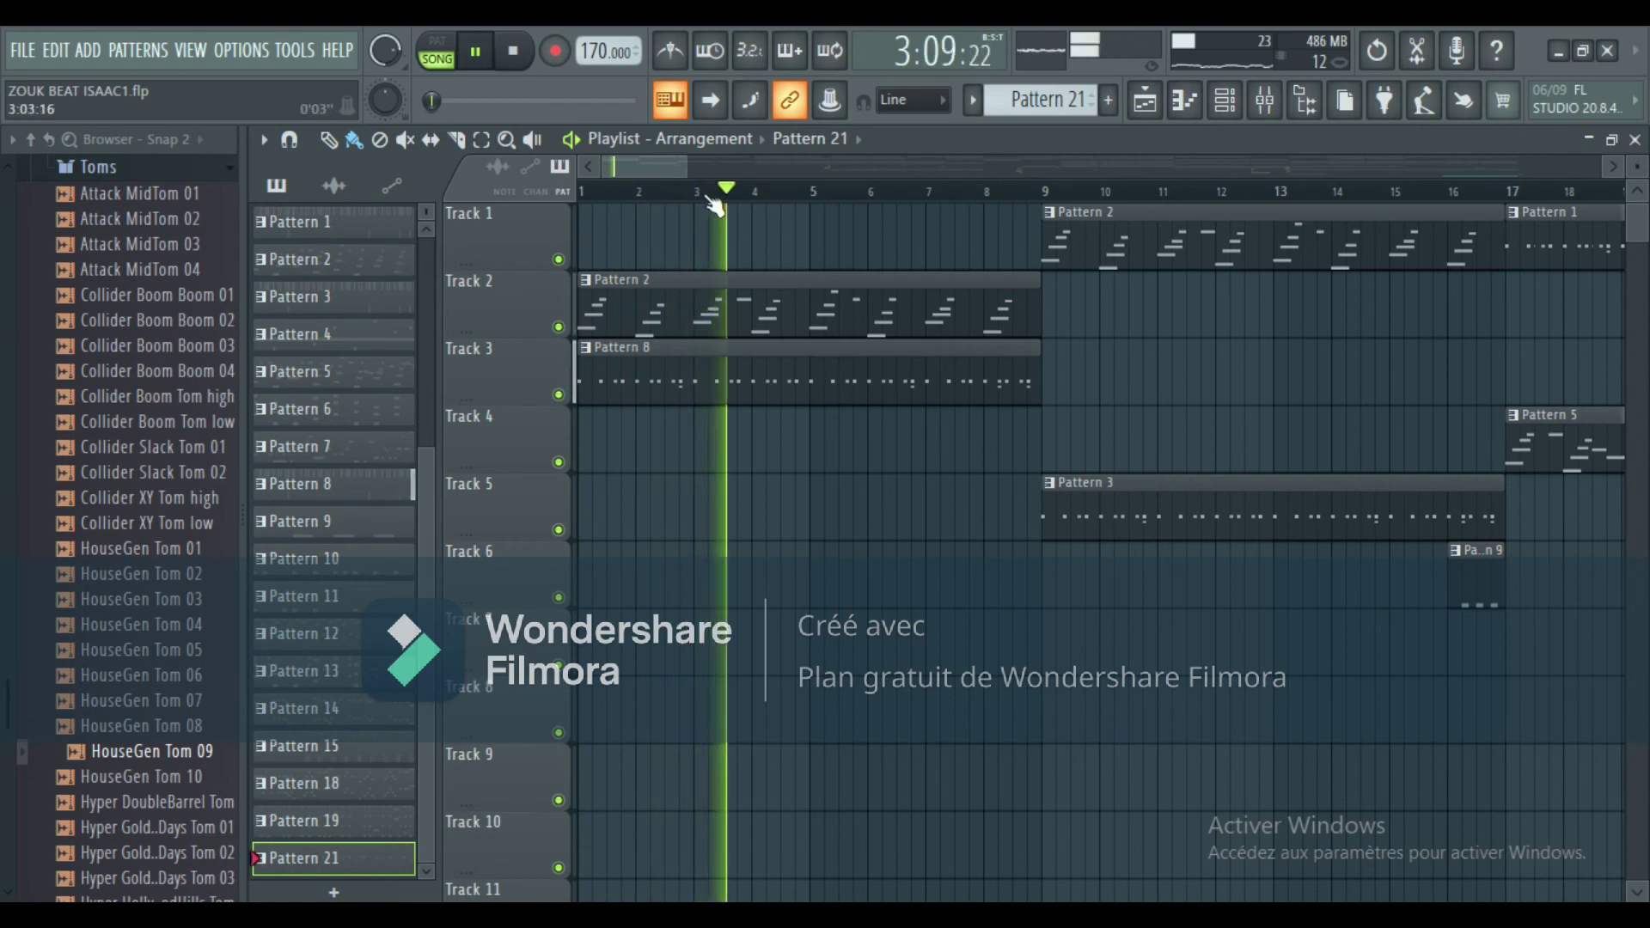
pyautogui.moveTo(688, 171); pyautogui.dragTo(827, 153)
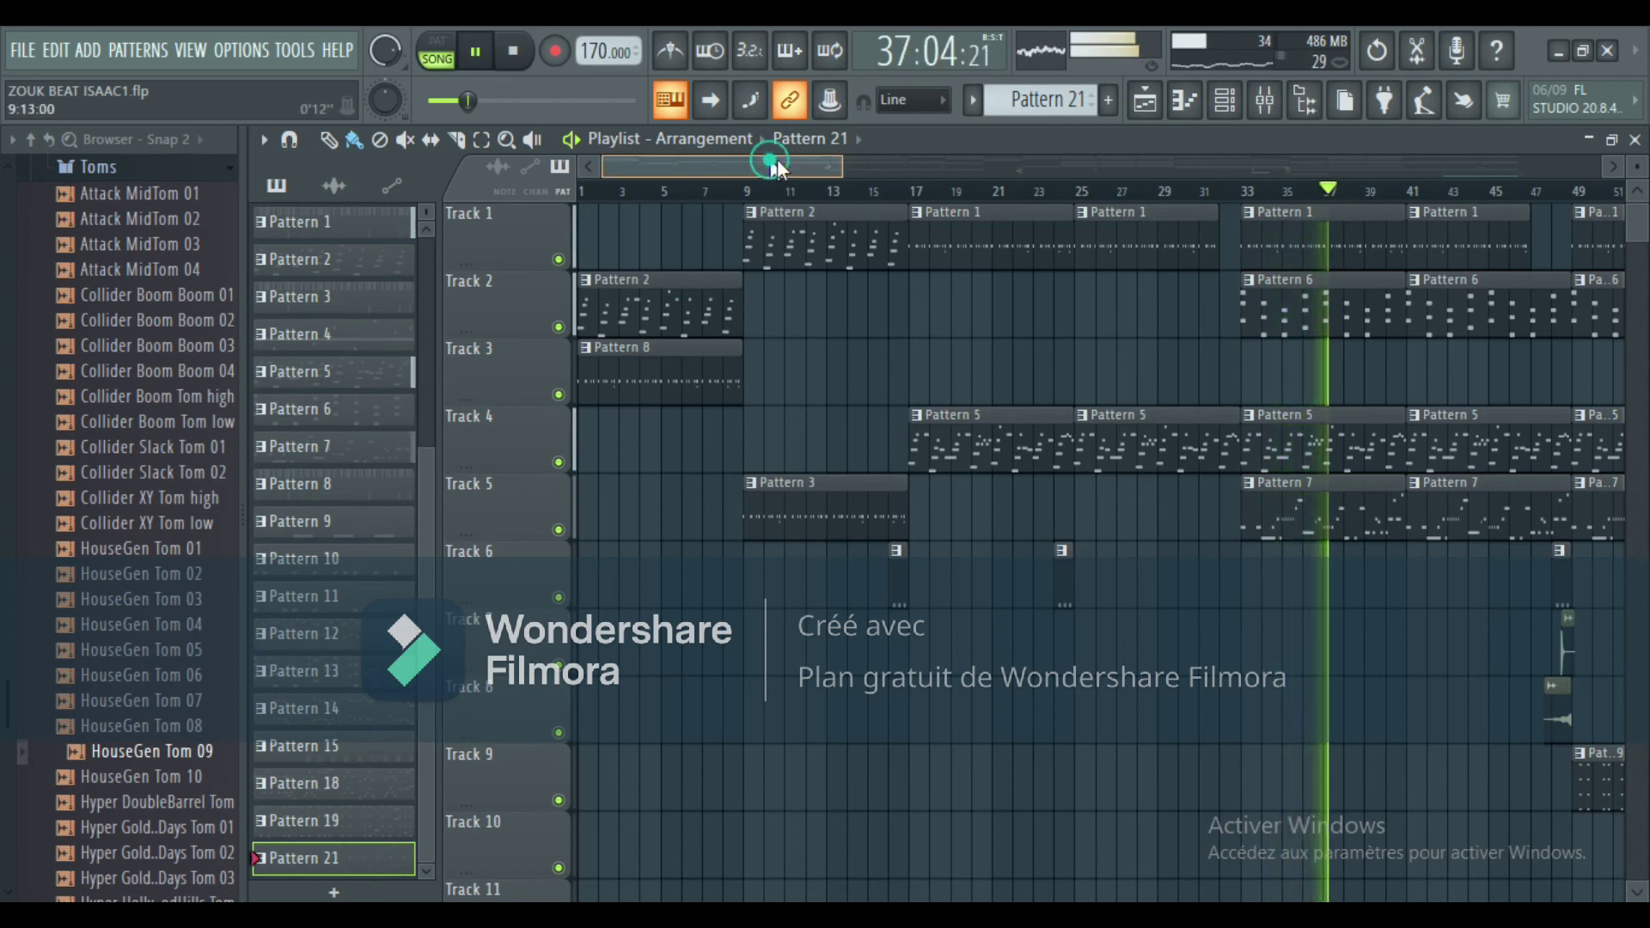
# Follow the arrangement's playback across the playlist tracks to the end of the song and pause it.
pyautogui.moveTo(776, 158); pyautogui.dragTo(879, 160)
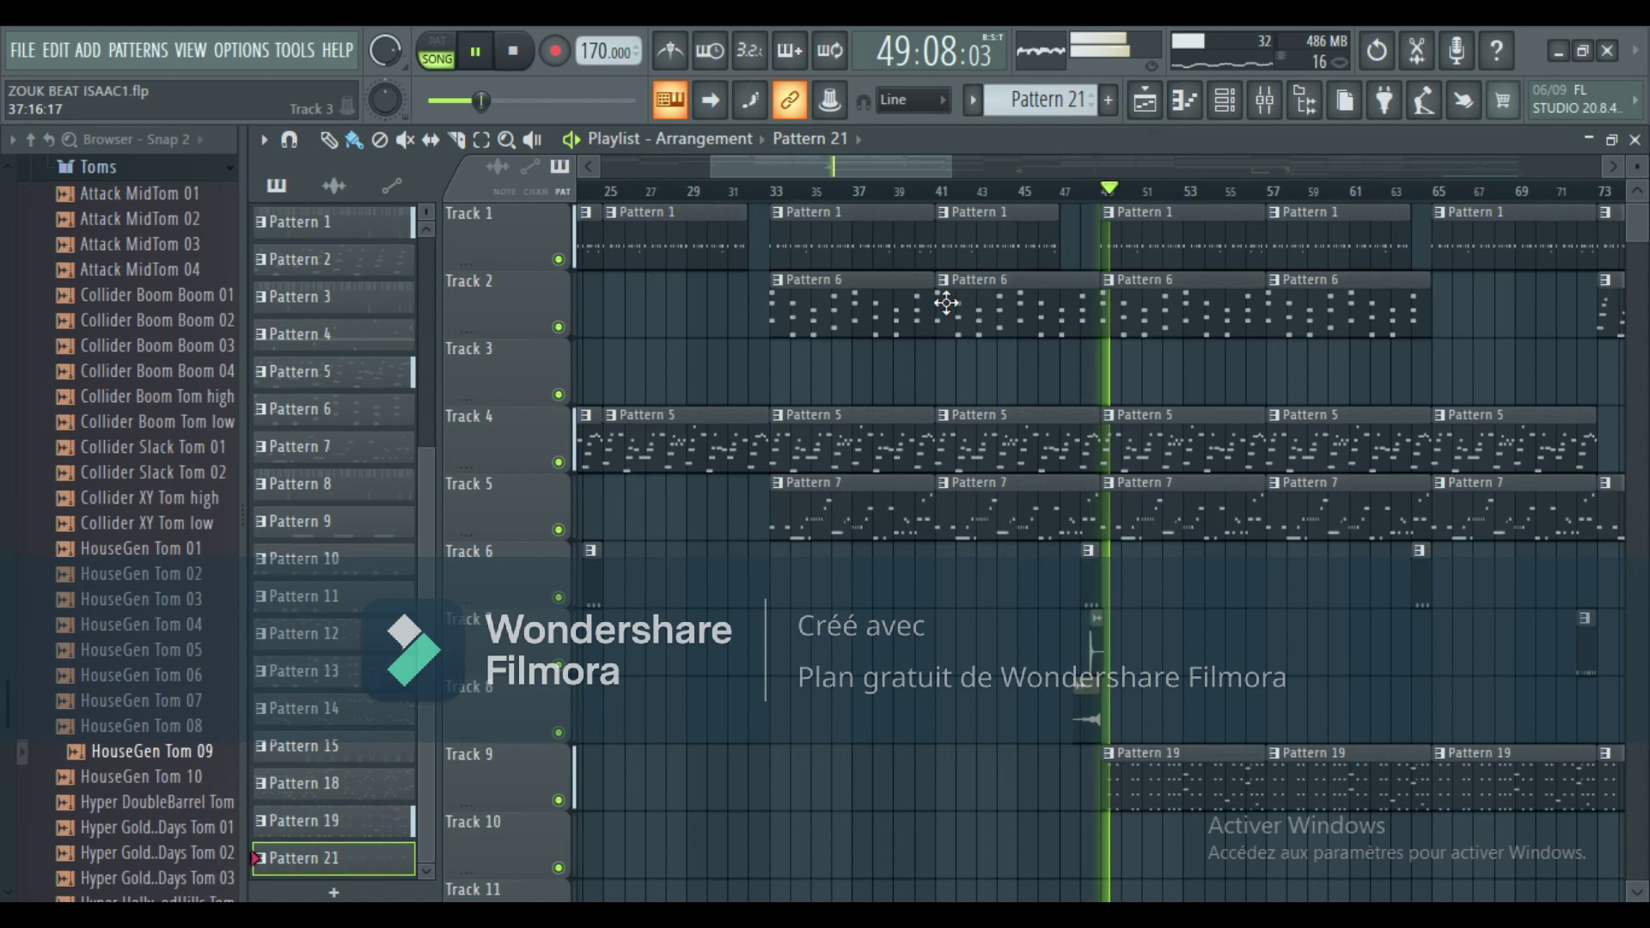
pyautogui.moveTo(918, 164); pyautogui.dragTo(971, 157)
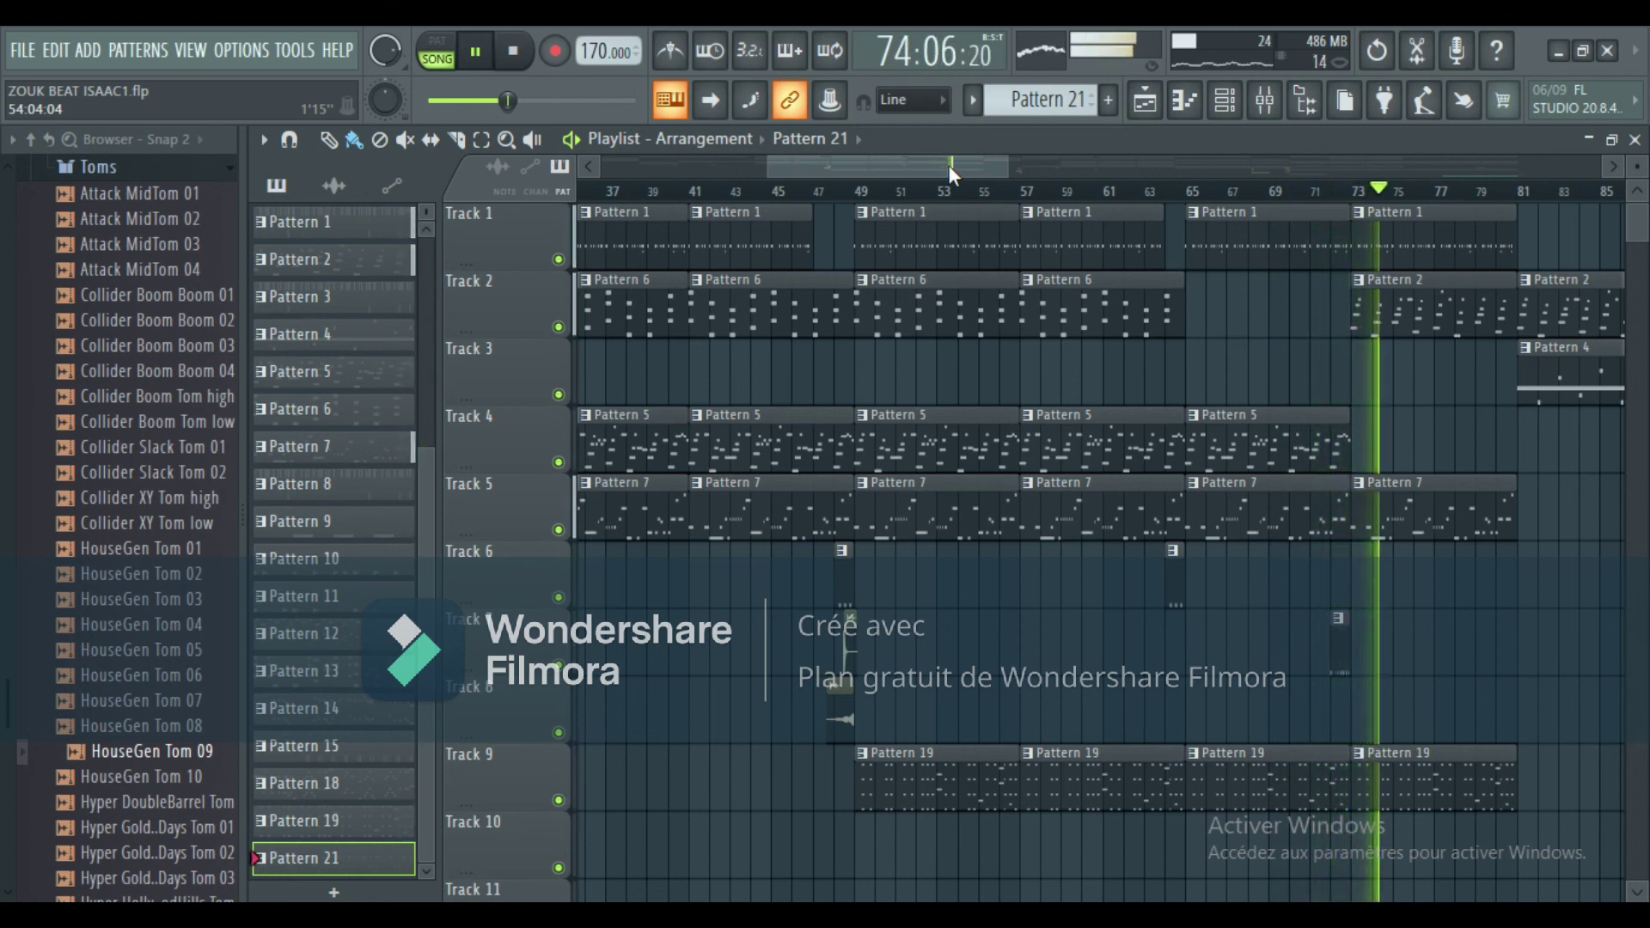
pyautogui.moveTo(962, 163); pyautogui.dragTo(1027, 172)
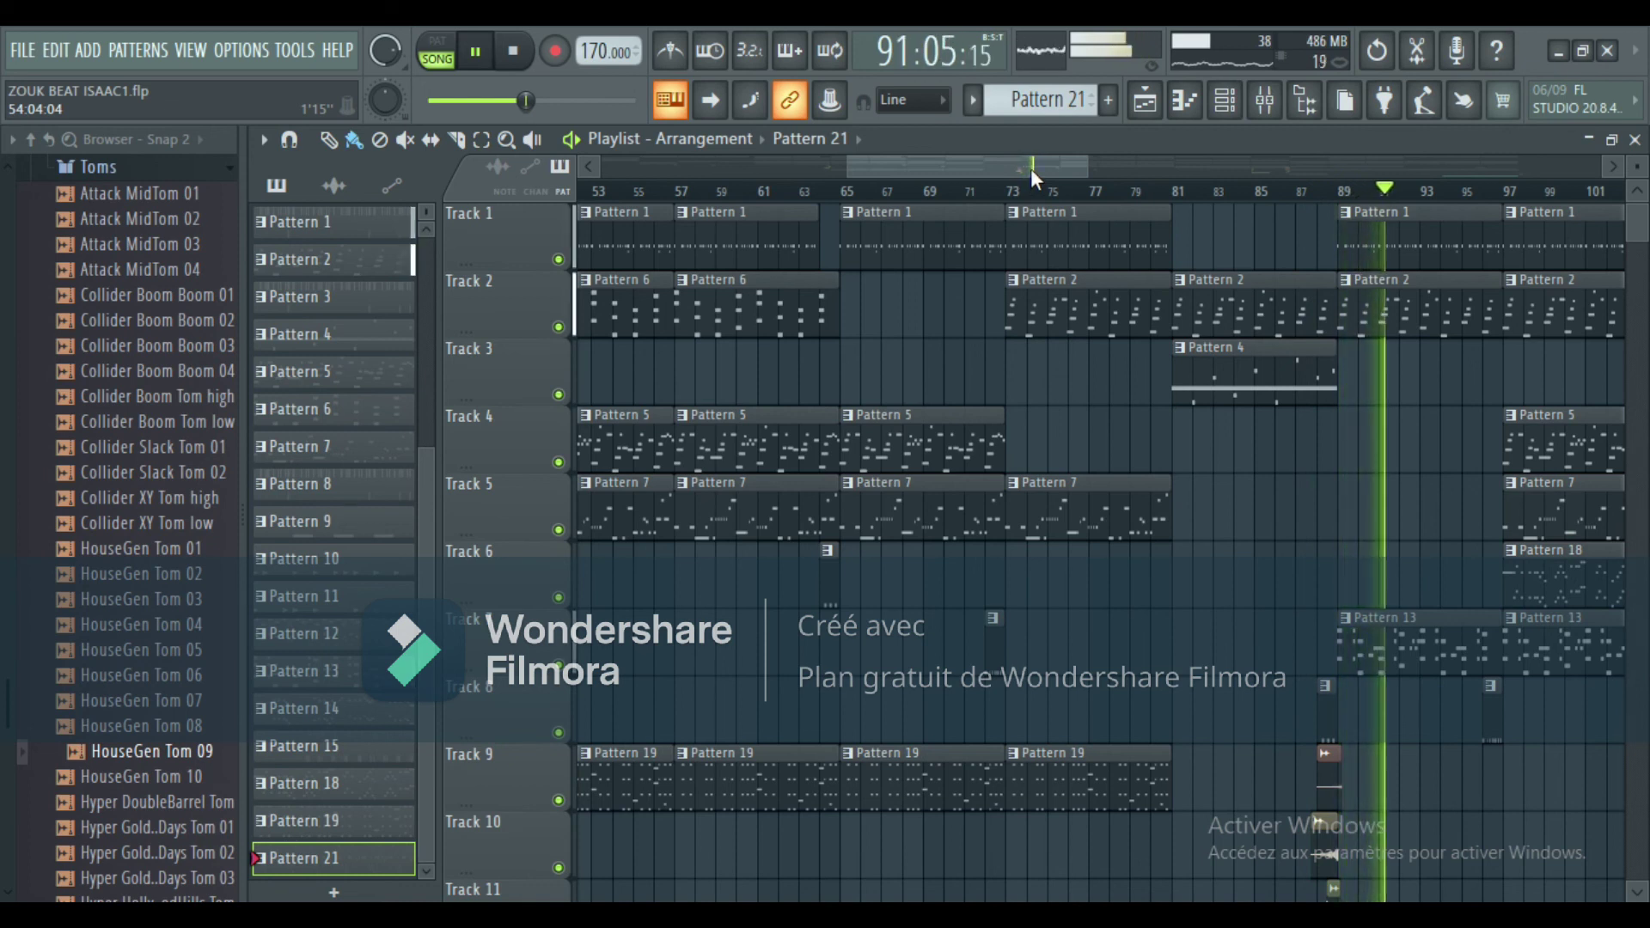
pyautogui.moveTo(1029, 169); pyautogui.dragTo(1121, 171)
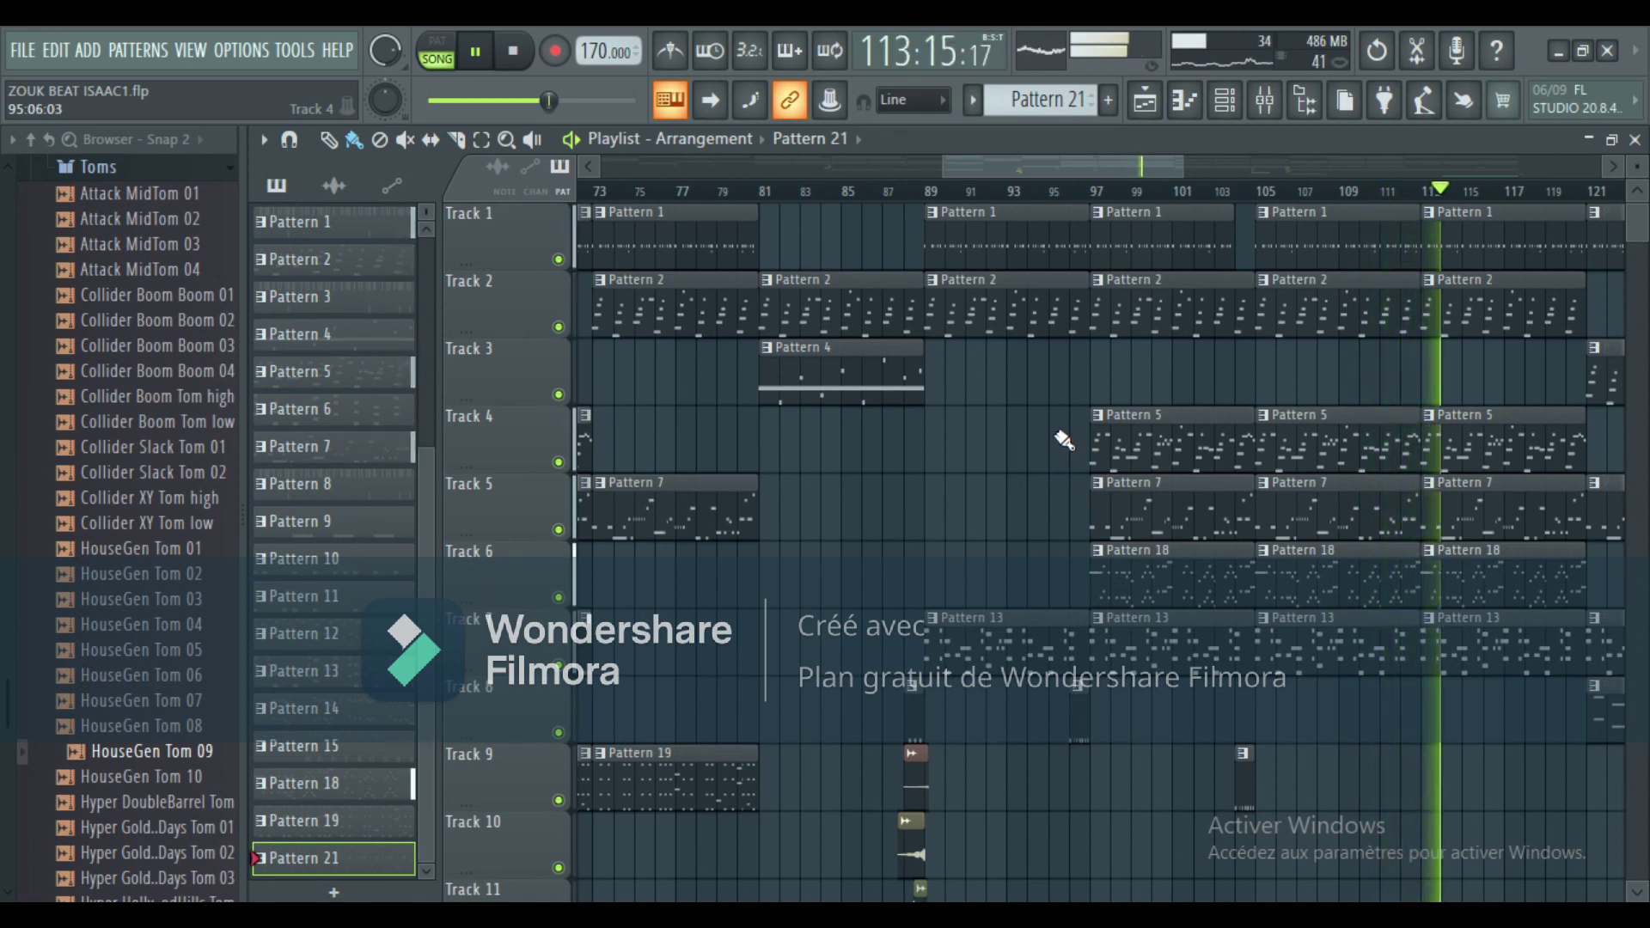
pyautogui.moveTo(1105, 165); pyautogui.dragTo(1172, 163)
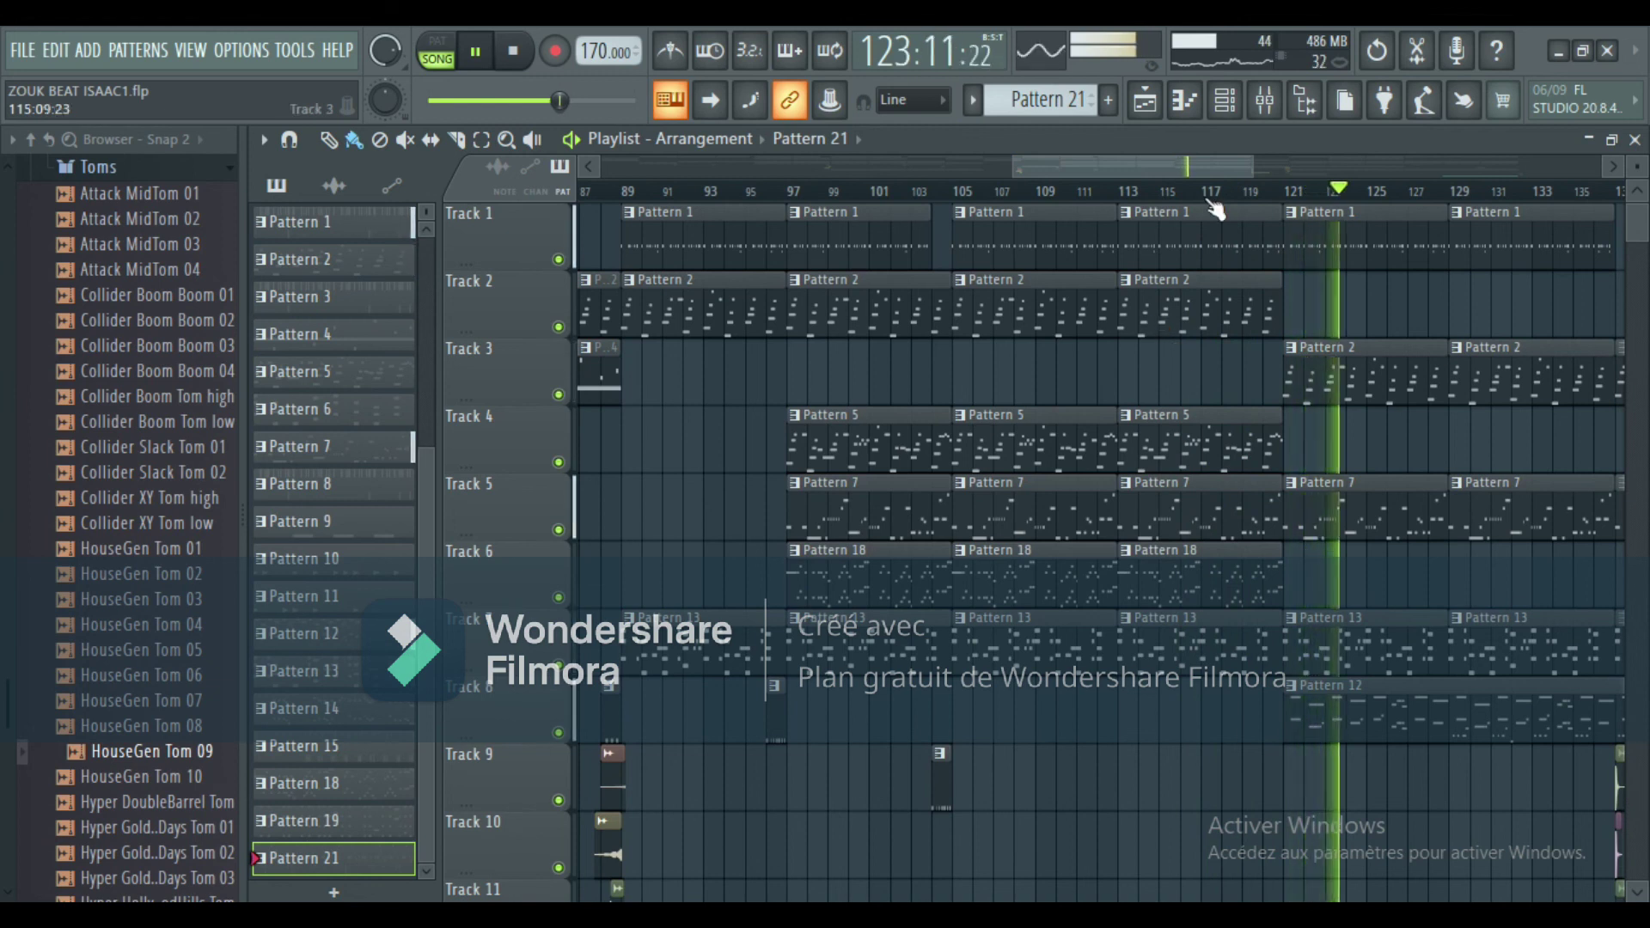
pyautogui.moveTo(1187, 160); pyautogui.dragTo(1230, 161)
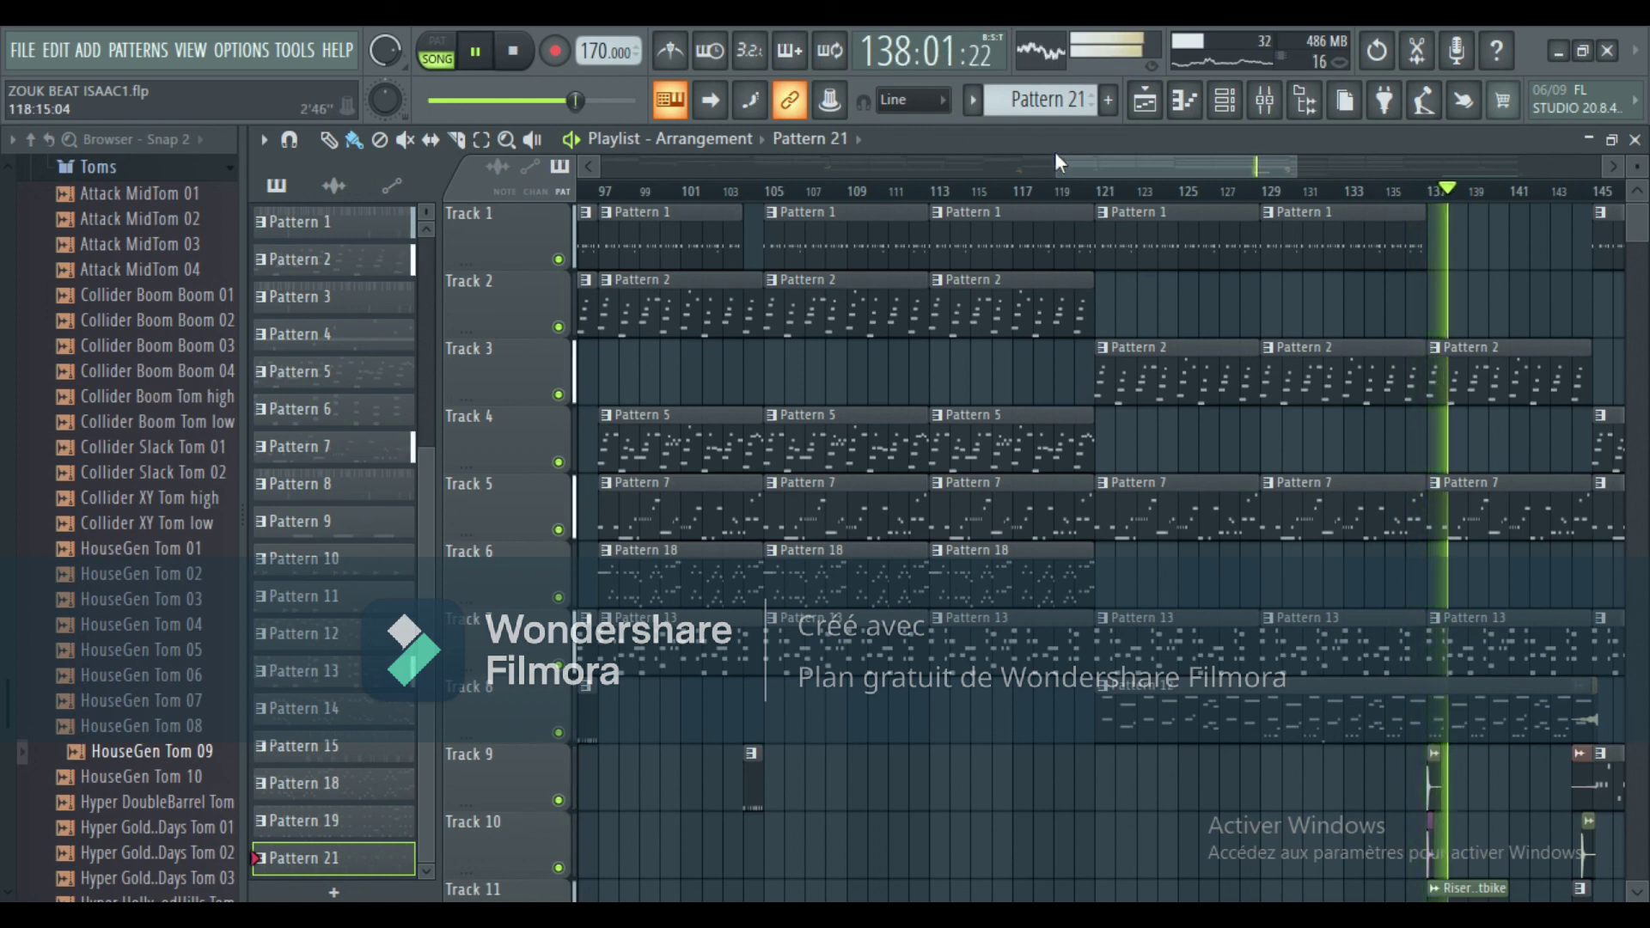
pyautogui.moveTo(1114, 155); pyautogui.dragTo(1162, 151)
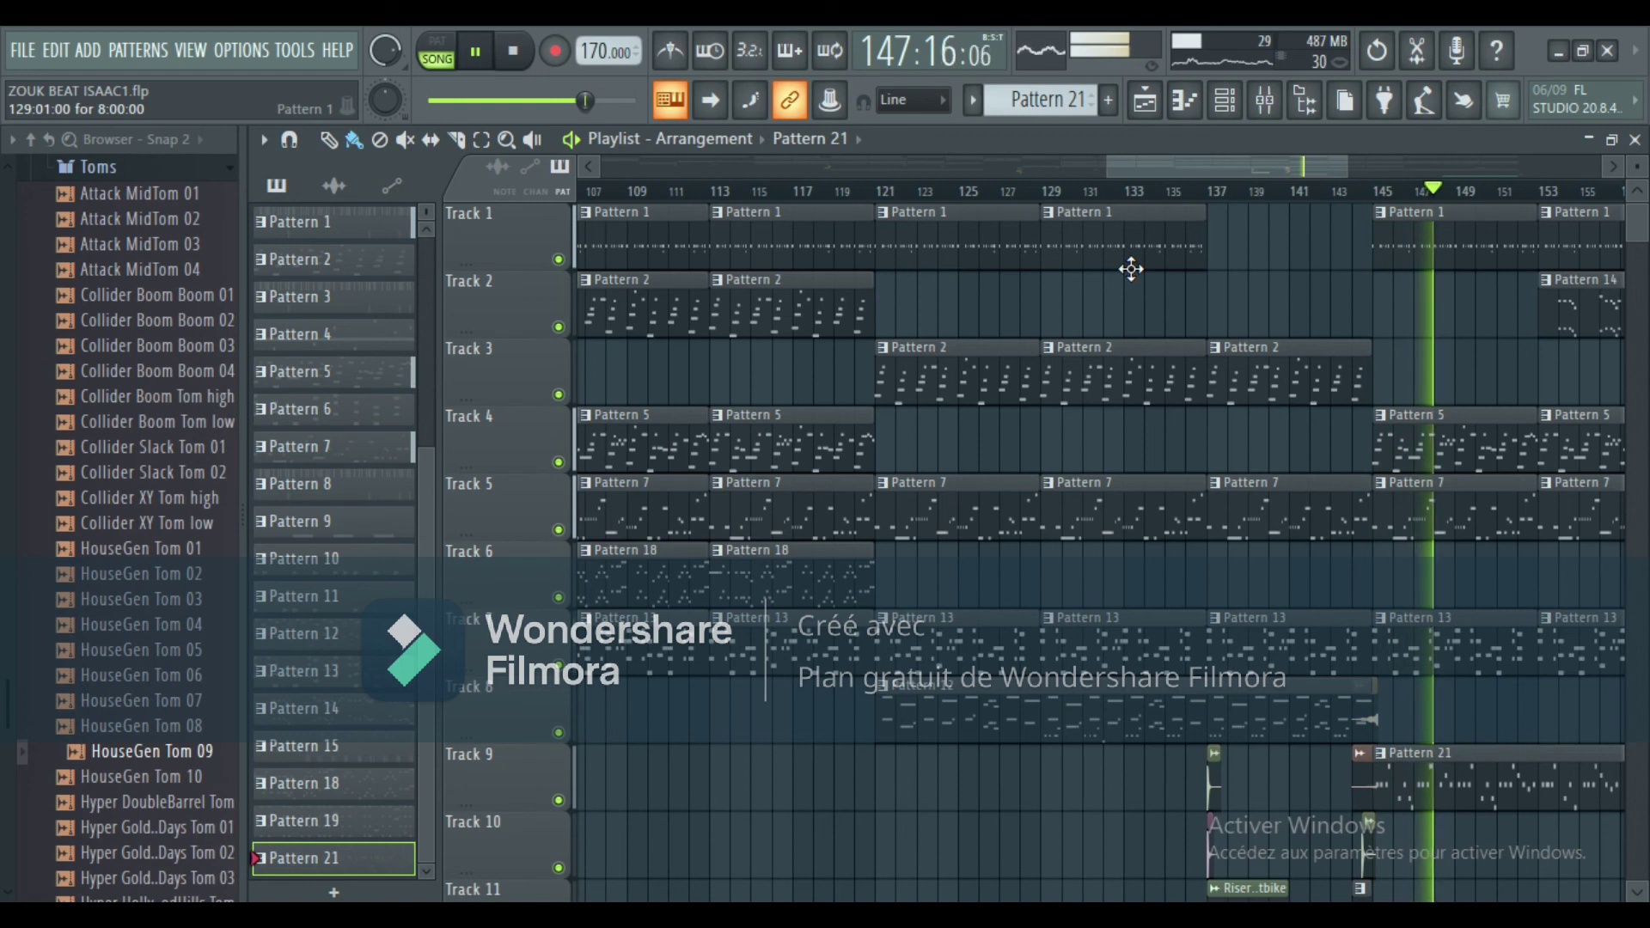
pyautogui.moveTo(1196, 164); pyautogui.dragTo(1270, 194)
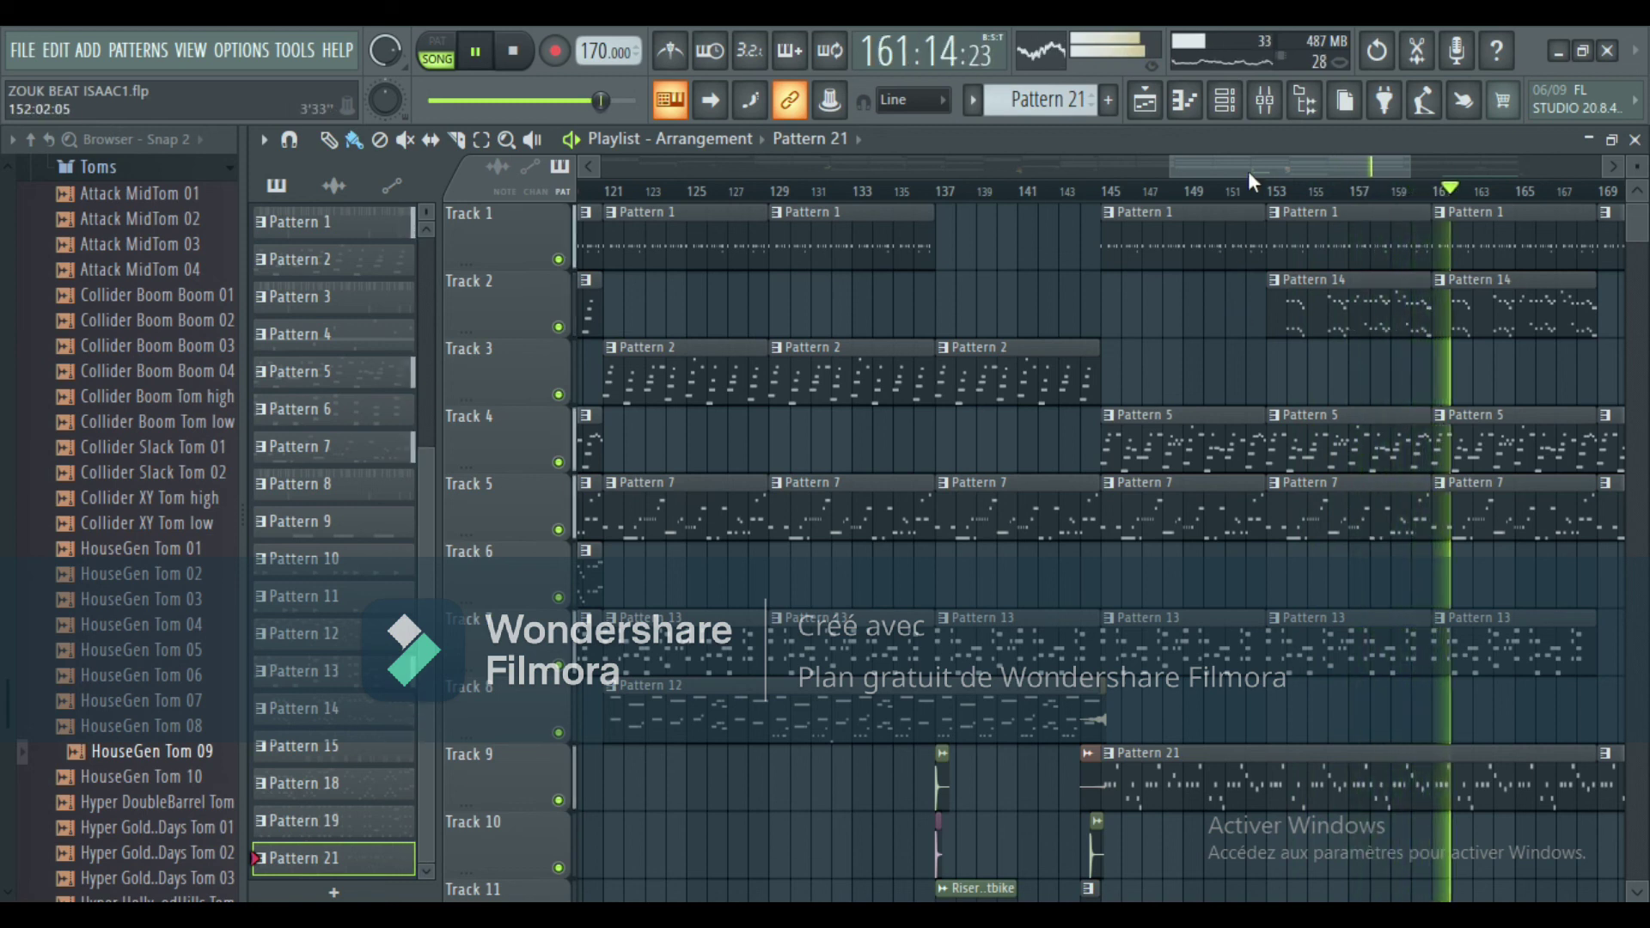
pyautogui.moveTo(1248, 168); pyautogui.dragTo(1306, 168)
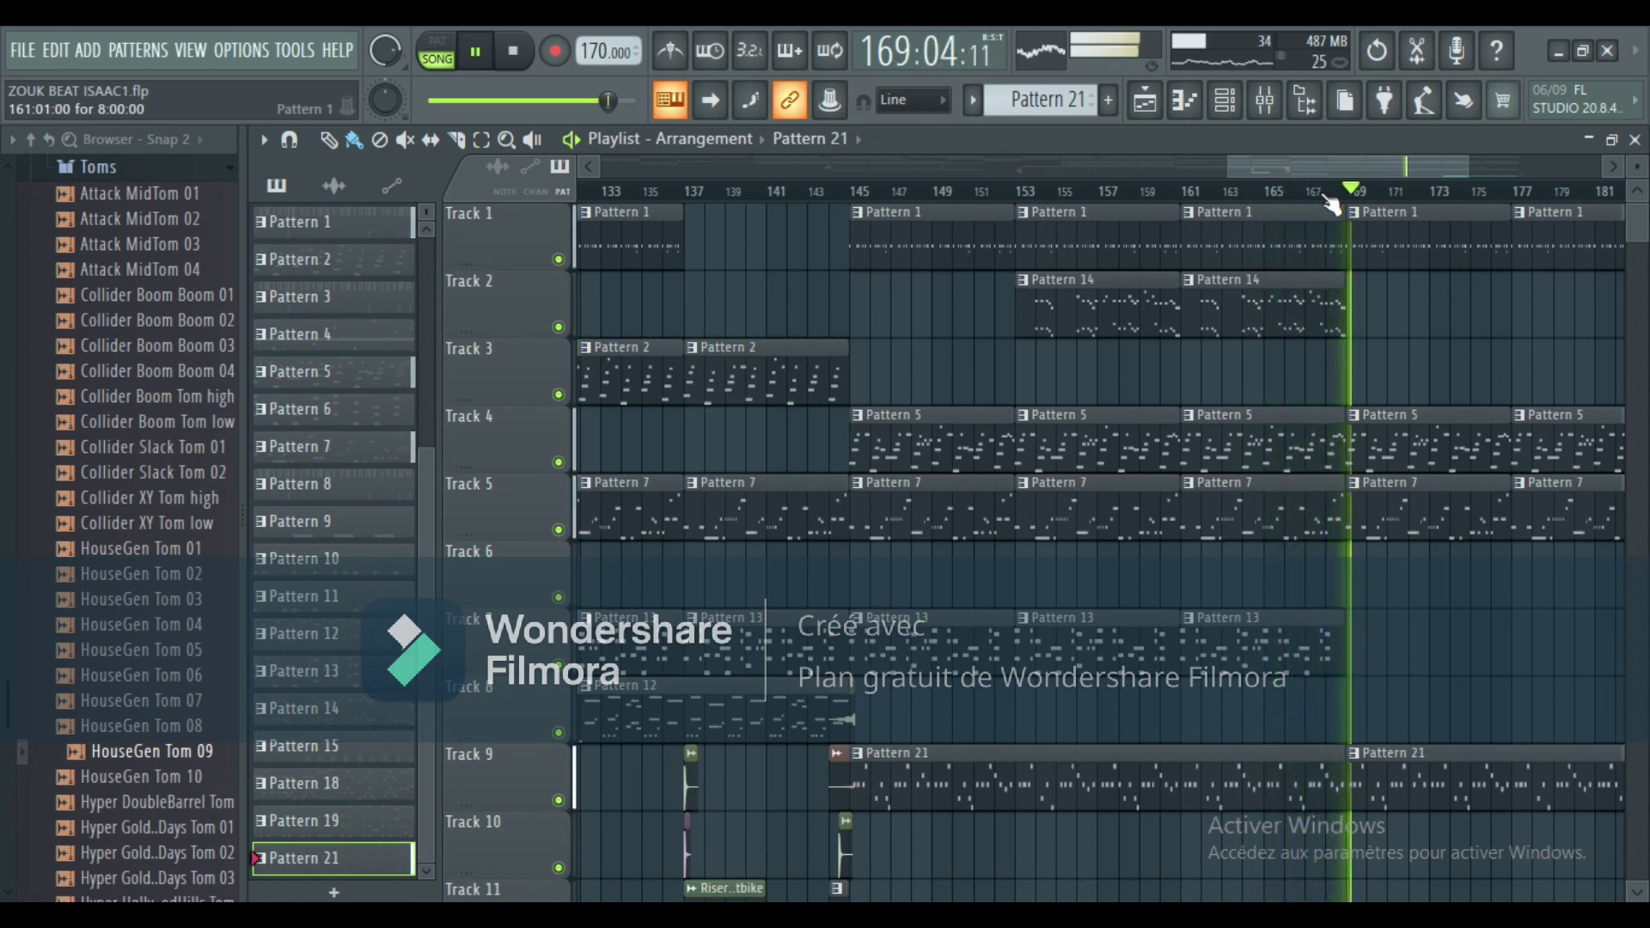
pyautogui.moveTo(1322, 165); pyautogui.dragTo(1382, 165)
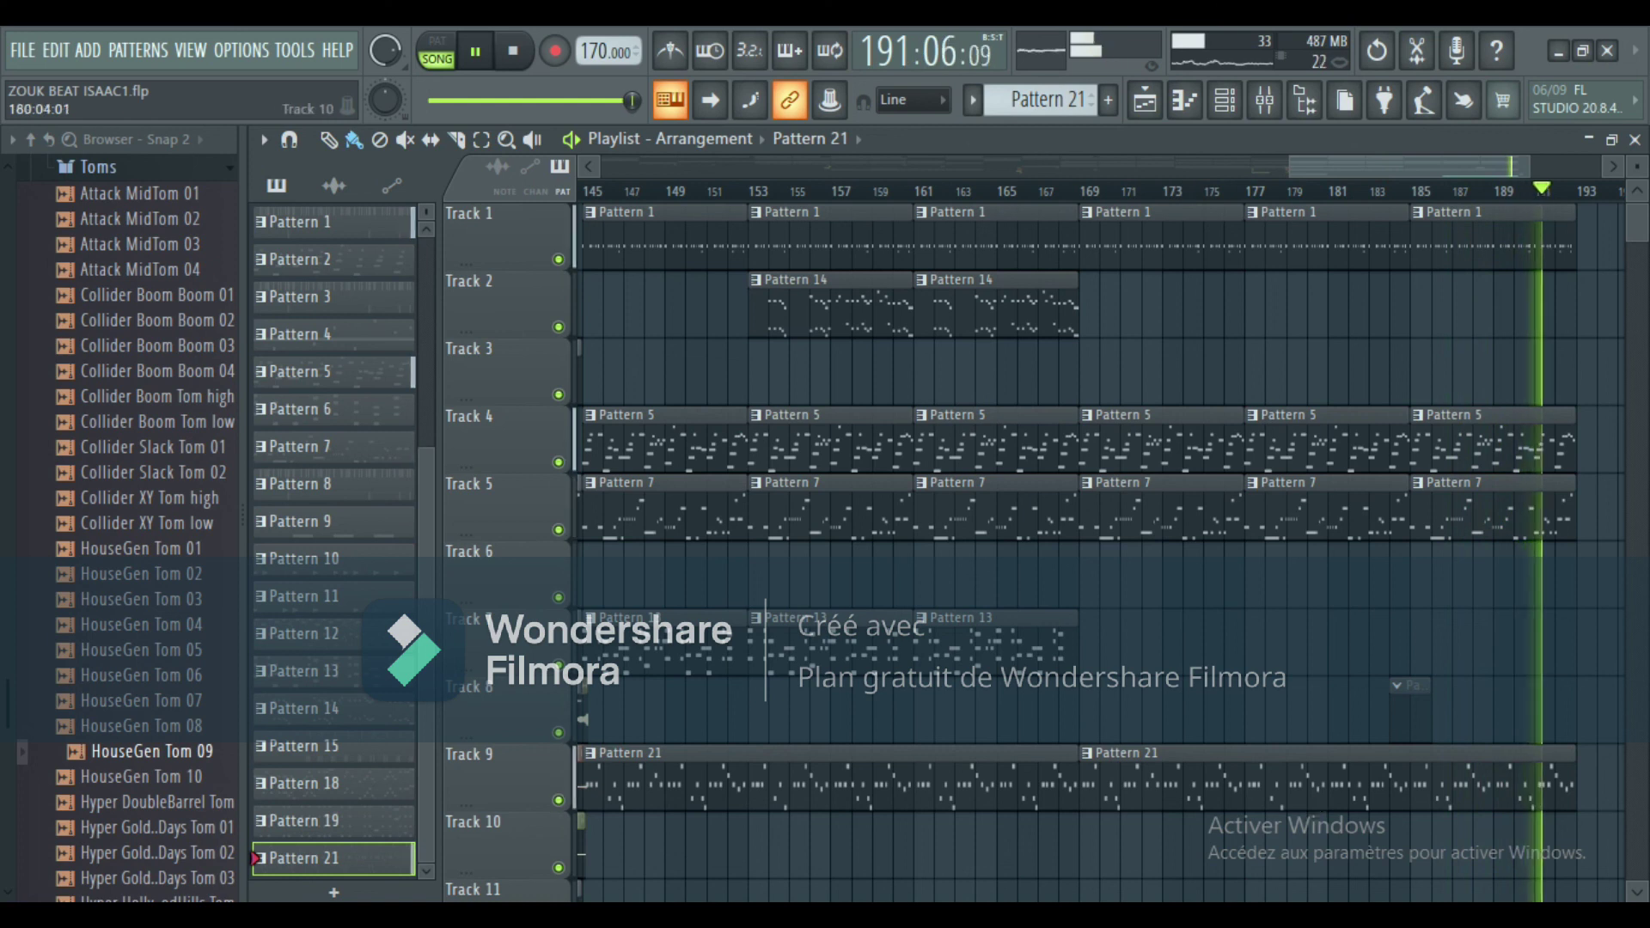
pyautogui.click(475, 51)
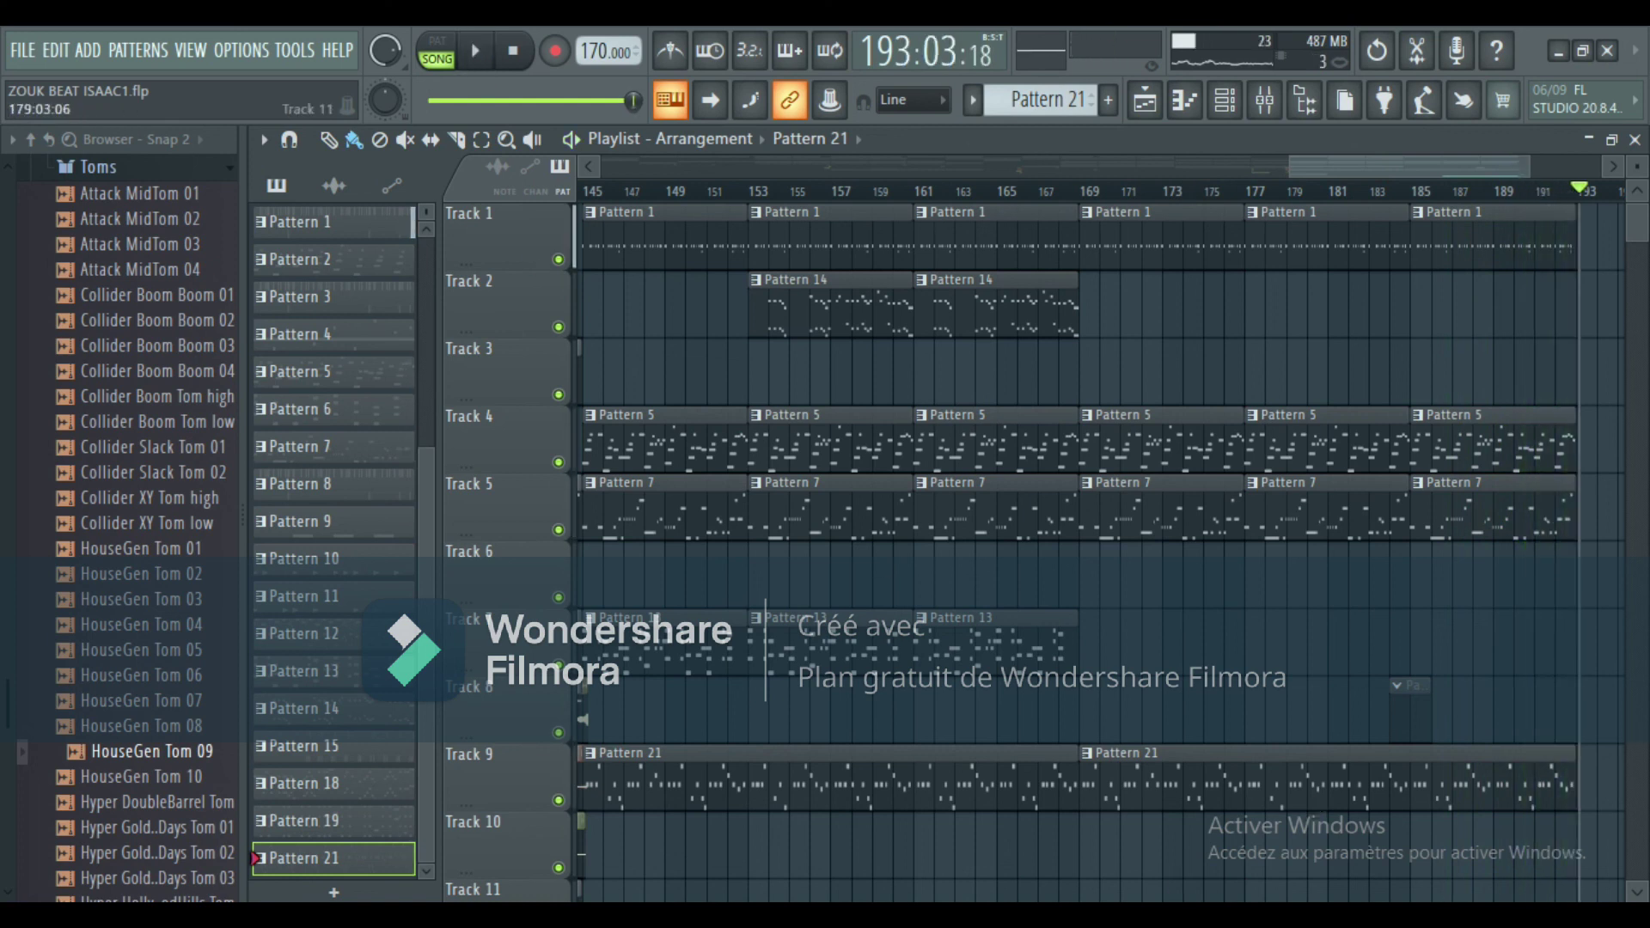